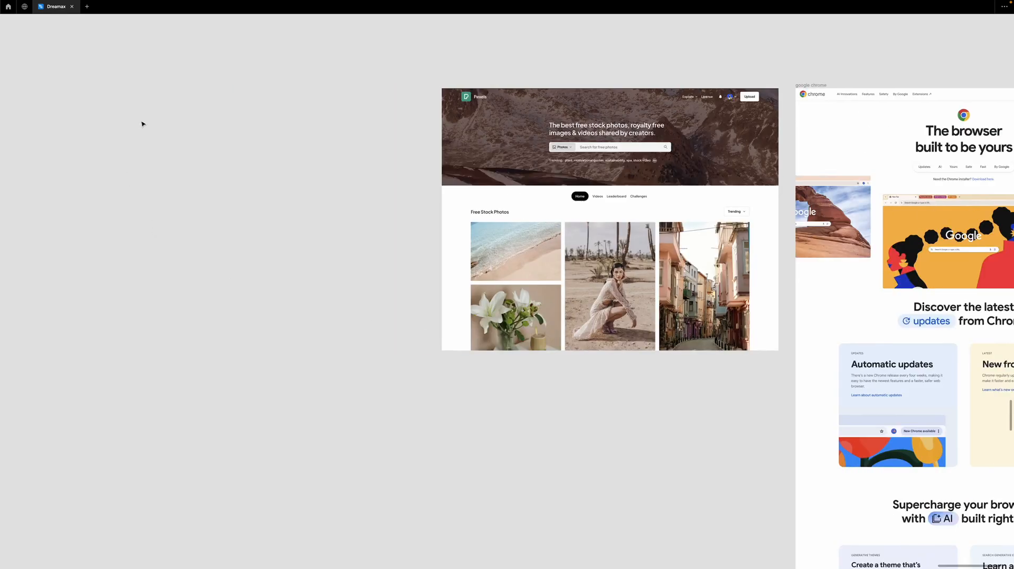
key("f")
left_click_drag(82, 99, 427, 318)
left_click(500, 200)
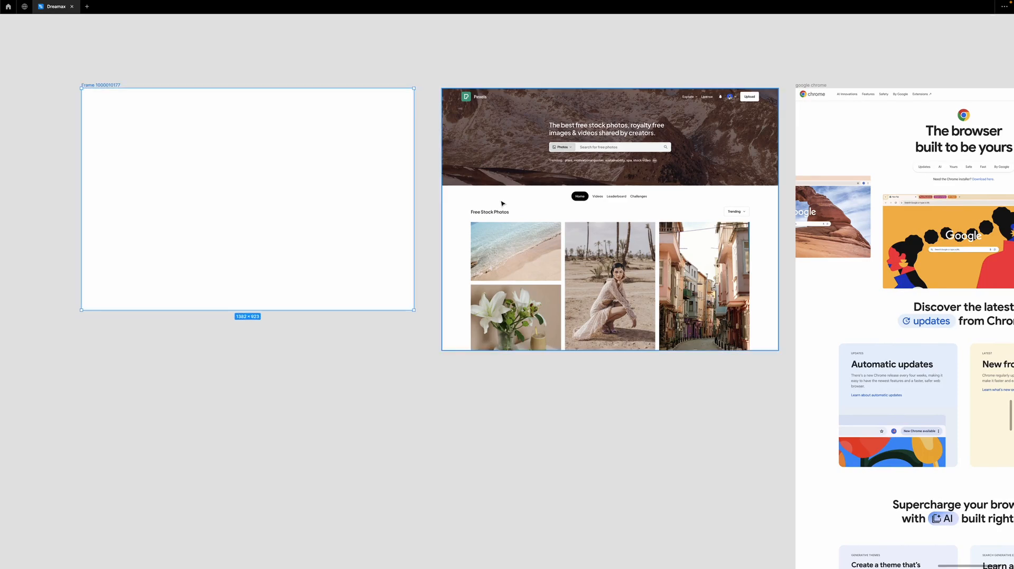
- Show the hidden interface panels and undo the empty frame drawn beside the Pexels screenshot
key("ctrl+backslash")
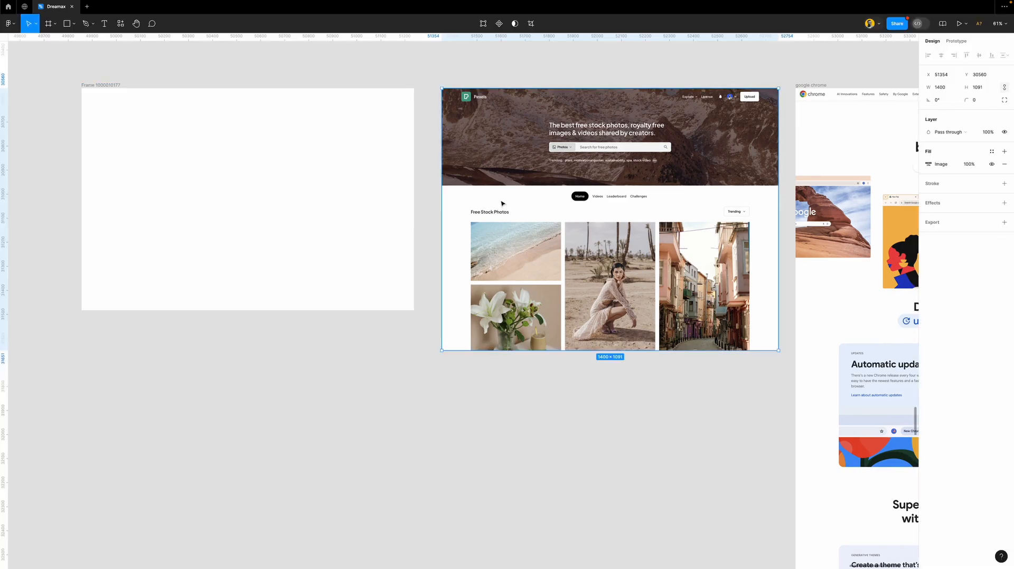
key("ctrl+z")
- Wrap the Pexels screenshot in its own frame
left_click(539, 182)
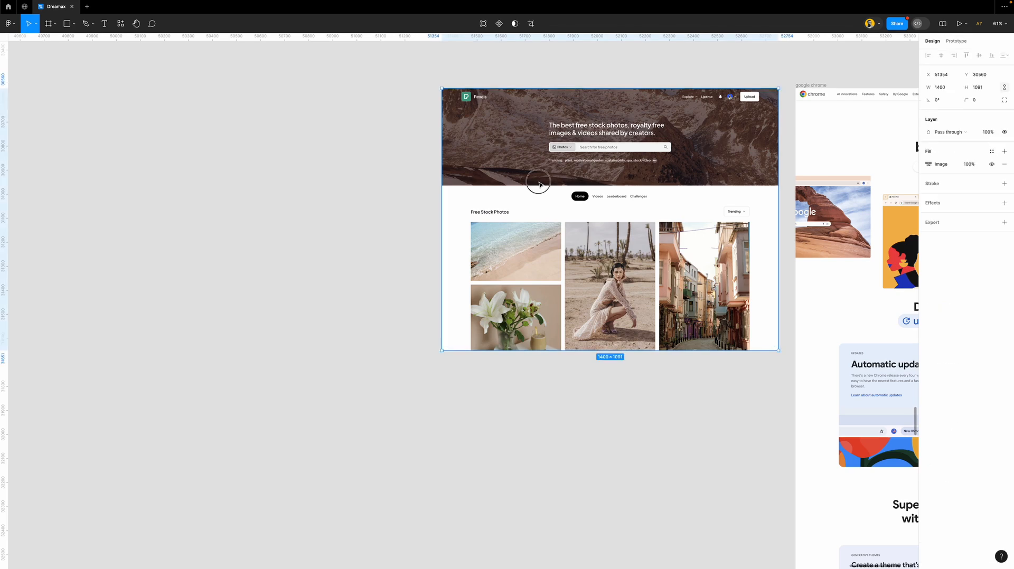
right_click(539, 183)
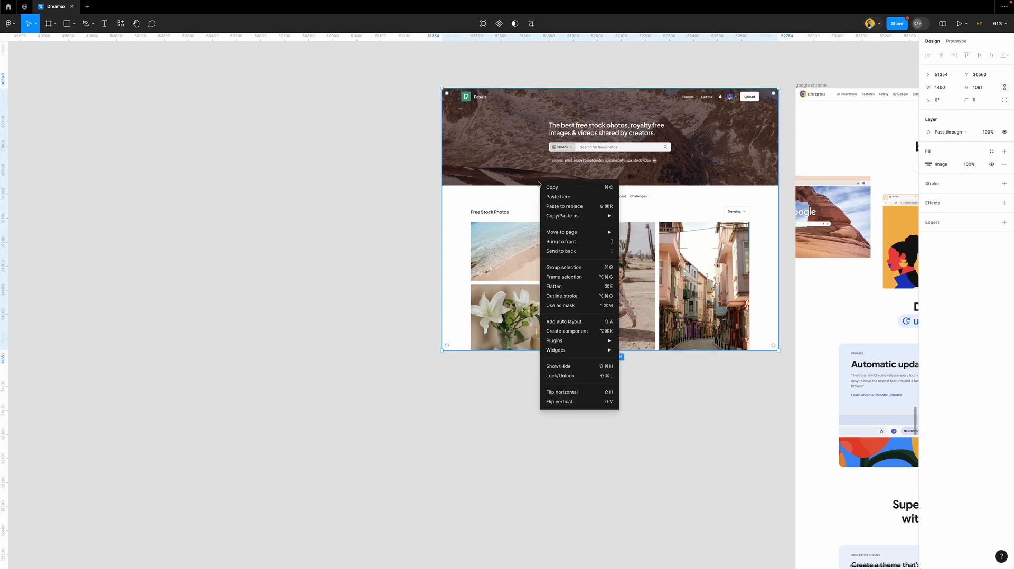
left_click(564, 279)
key("shift+2")
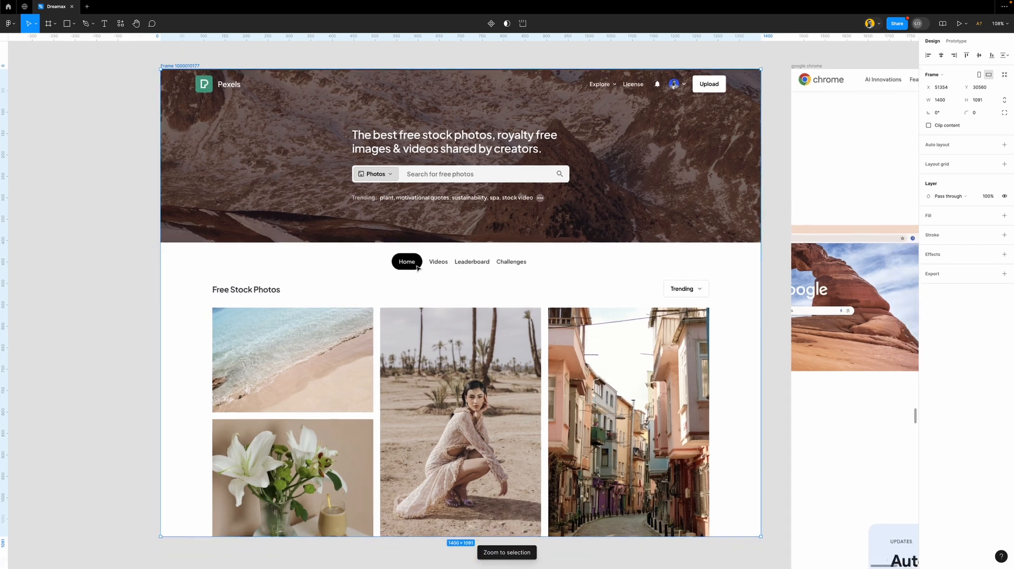
scroll(417, 267, "down", 3)
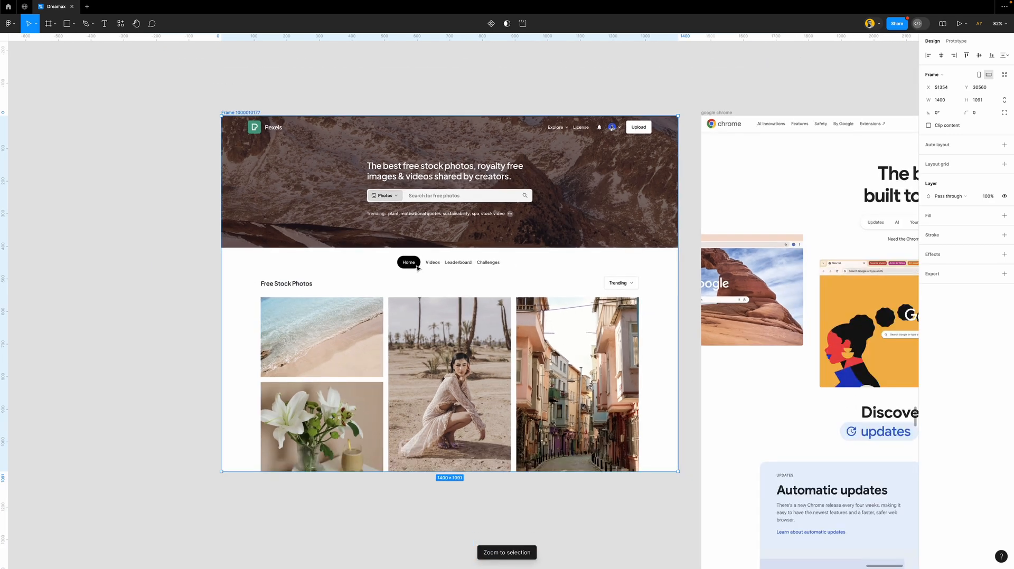
- Add a layout grid to the Pexels frame and change its type to columns
left_click(947, 165)
left_click(928, 178)
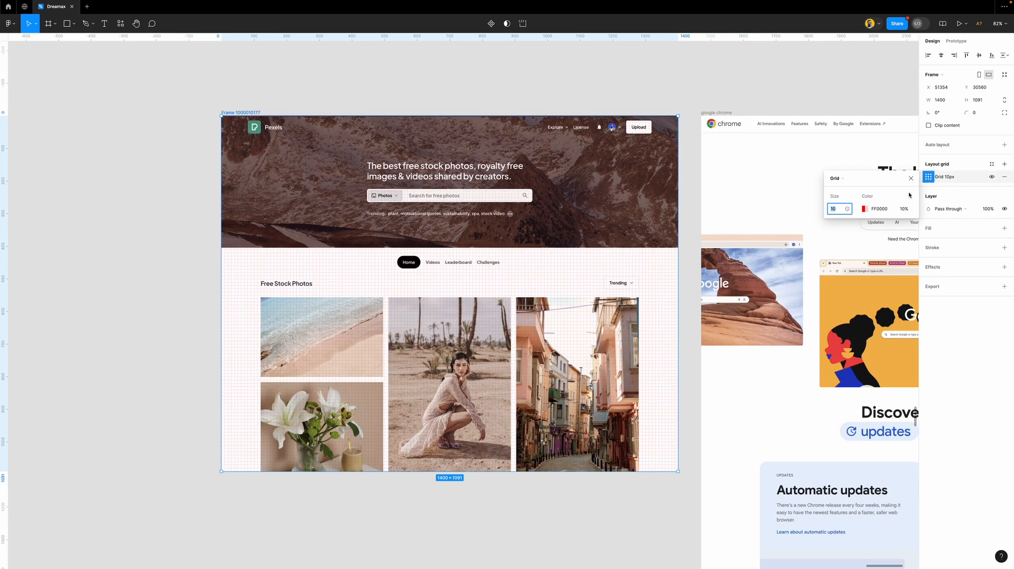
left_click(836, 178)
left_click(840, 189)
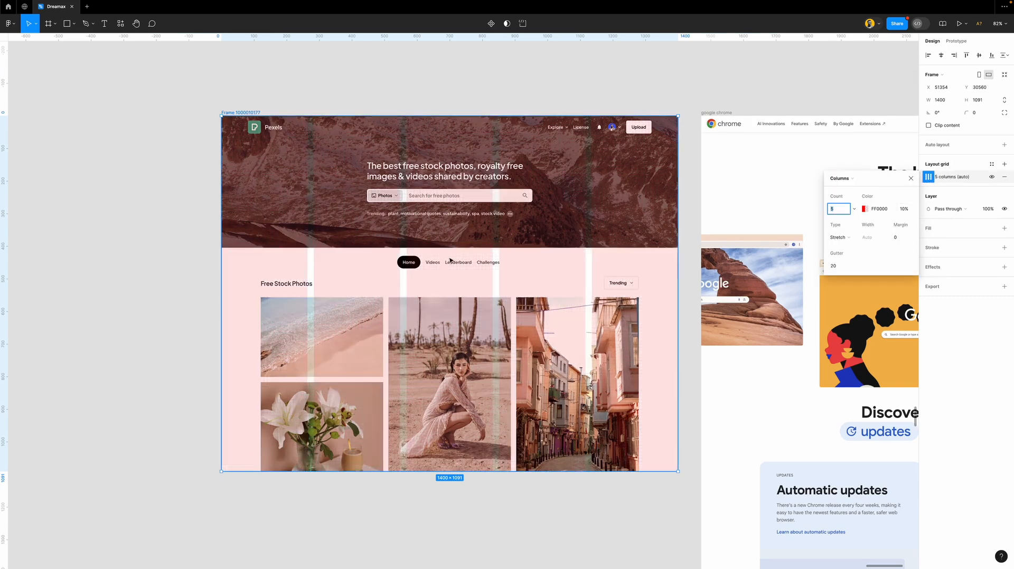
- Set the column grid's margin to 120 so that it lines up with the Free Stock Photos content
scroll(249, 293, "up", 5)
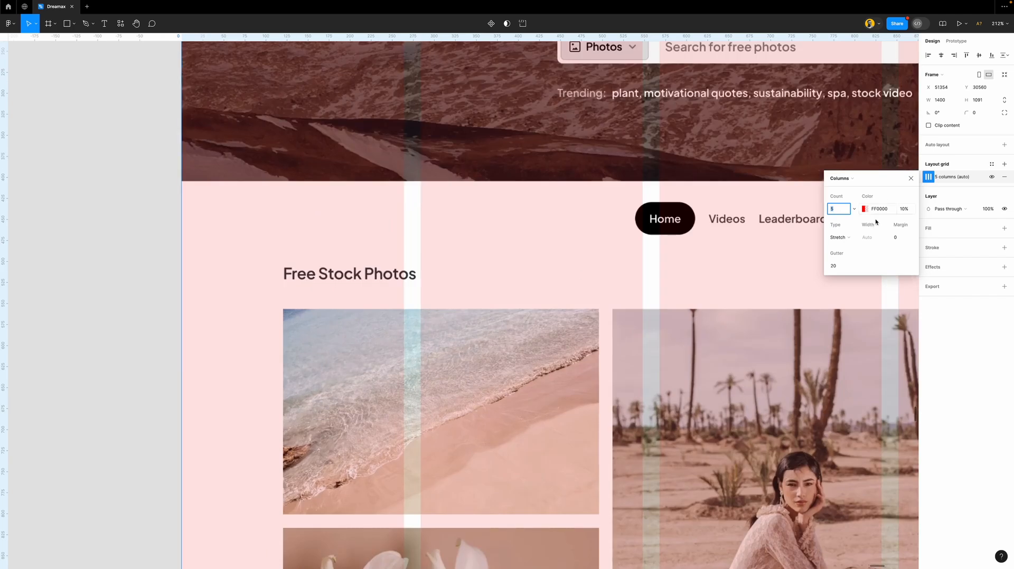
left_click(900, 237)
key("shift+Up")
key("shift+Up")
key("shift+Up")
key("shift+Up")
key("shift+Up")
key("shift+Up")
key("shift+Up")
key("shift+Up")
key("shift+Up")
key("shift+Up")
key("shift+Up")
key("shift+Up")
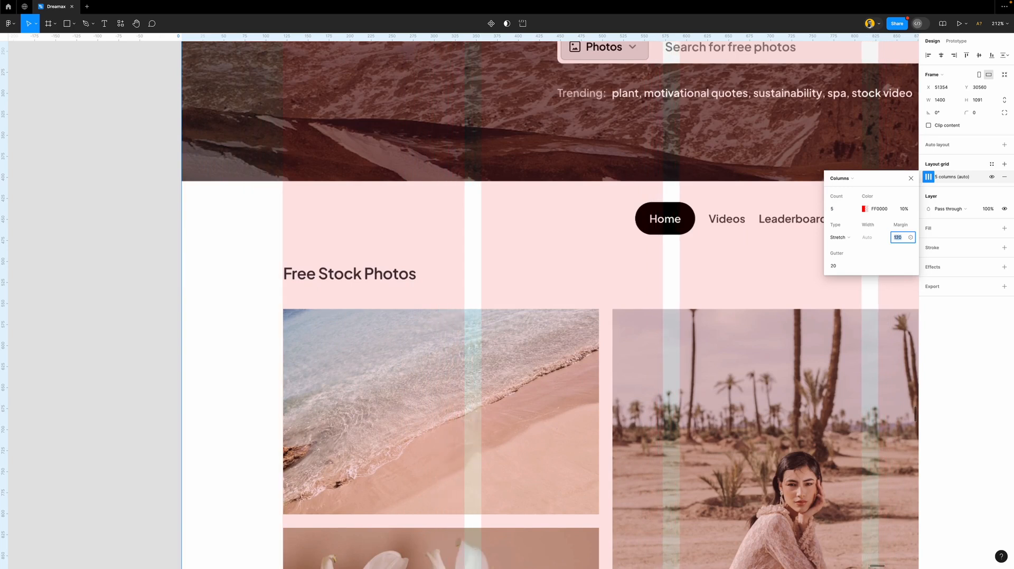
left_click(911, 179)
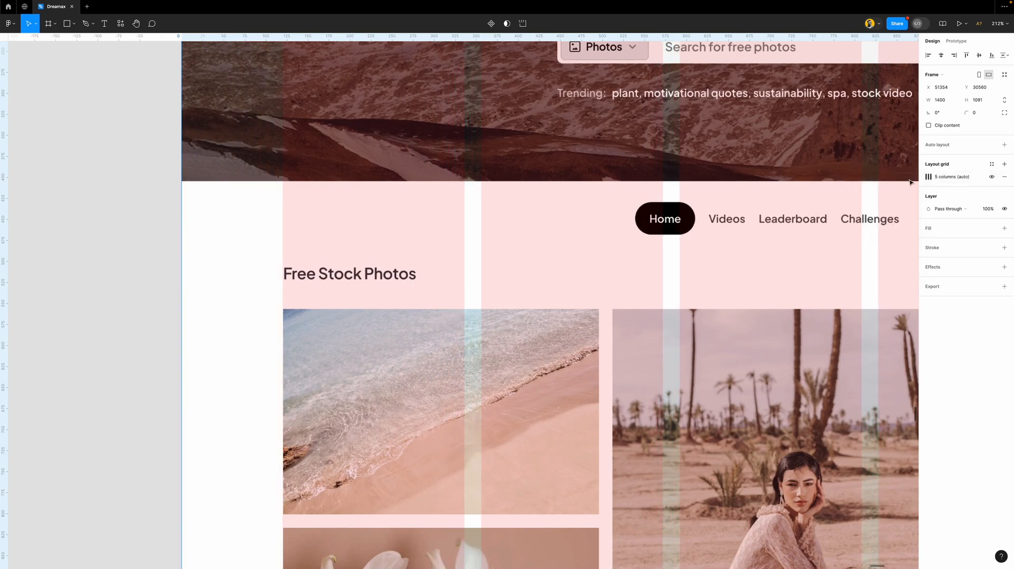
- Draw a rectangle about 17 × 13 over the upper part of the logo's P and place an overlapping duplicate below it
key("shift+2")
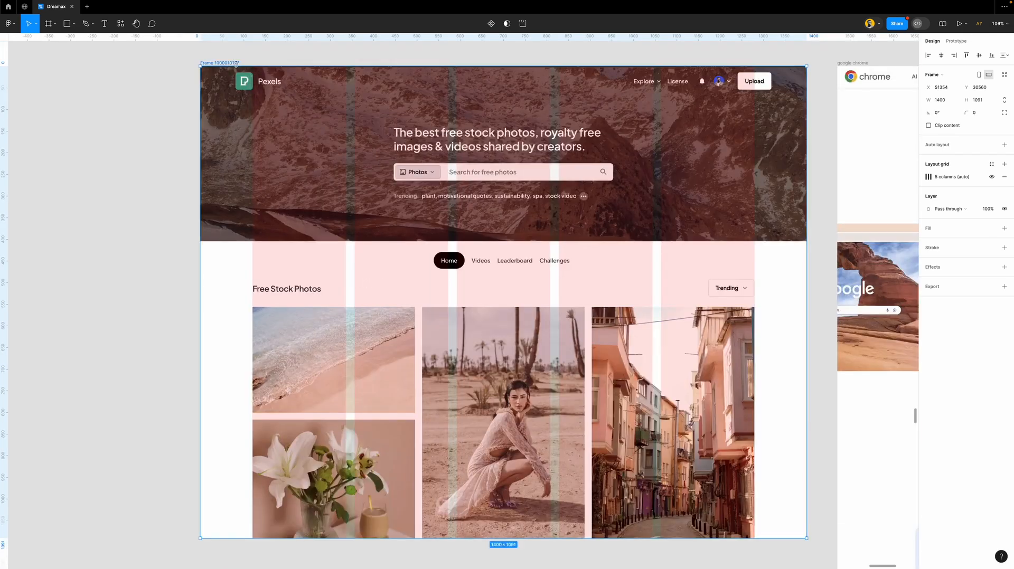
scroll(252, 80, "up", 10)
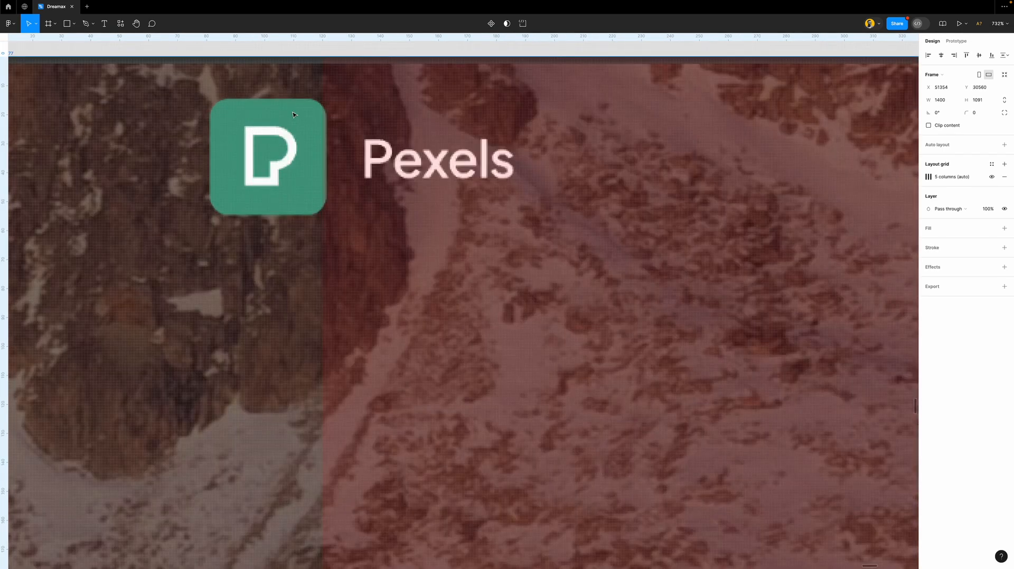
key("p")
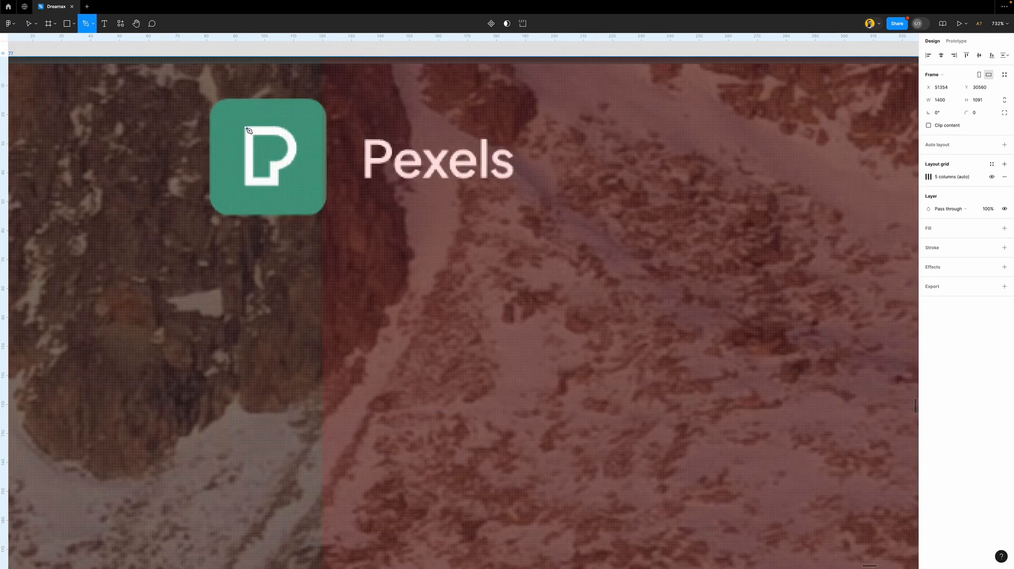
key("v")
scroll(248, 131, "up", 4)
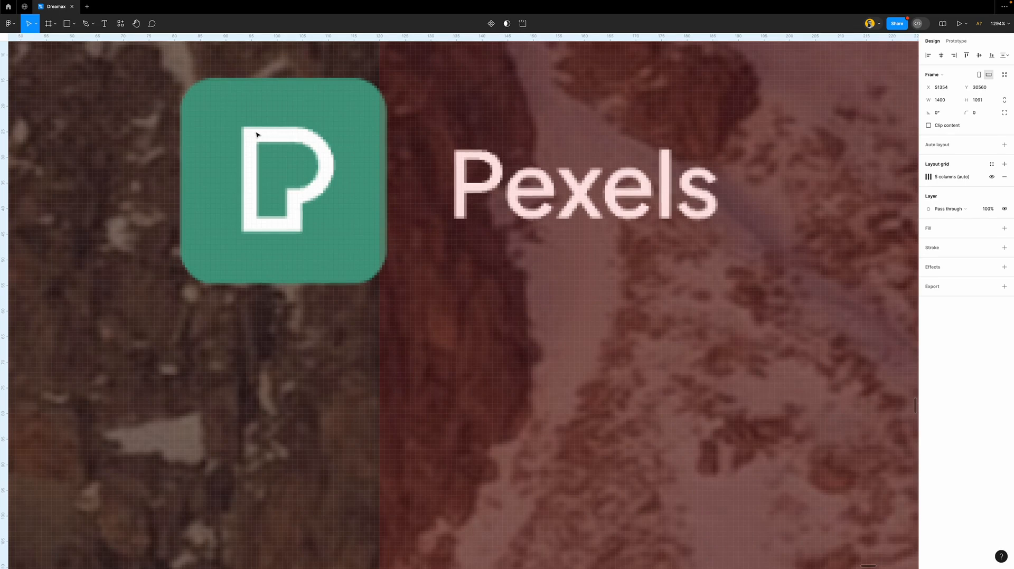
key("r")
left_click_drag(246, 131, 333, 199)
left_click_drag(294, 165, 295, 195, "alt")
- Give both rectangles a black inside stroke of 1 and remove their fill
left_click(300, 148, "shift")
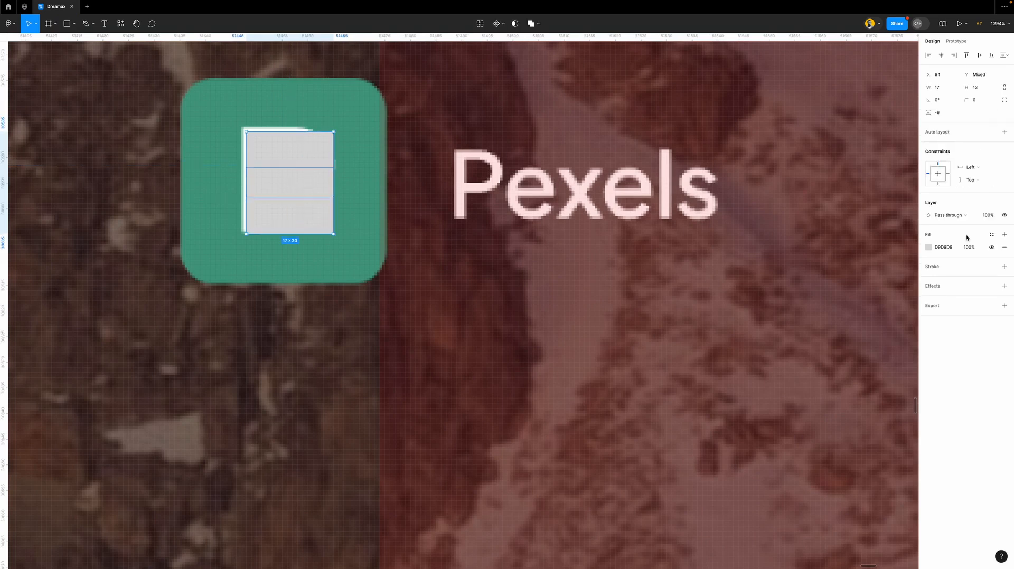
left_click(945, 266)
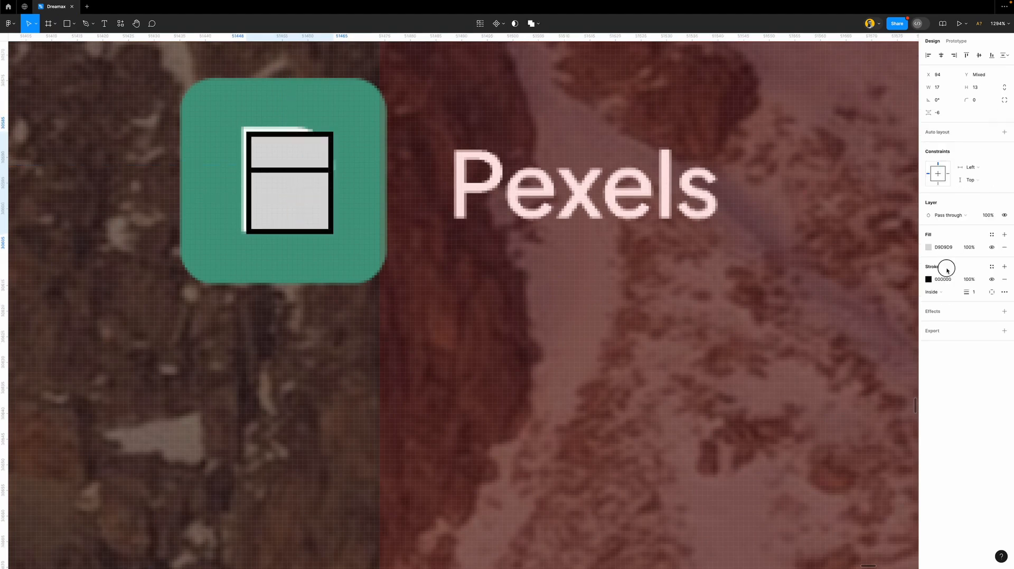
left_click(1004, 248)
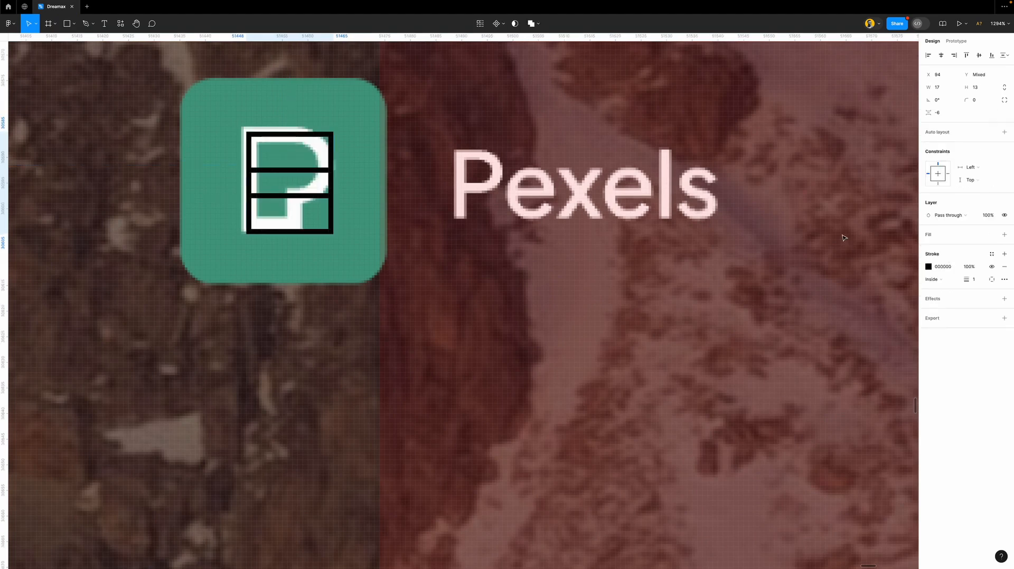
- Narrow the lower rectangle to the width of the P's stem and round the upper rectangle's corners to 6.5
left_click(329, 216)
left_click_drag(333, 206, 257, 150)
left_click(327, 196)
scroll(257, 150, "up", 1)
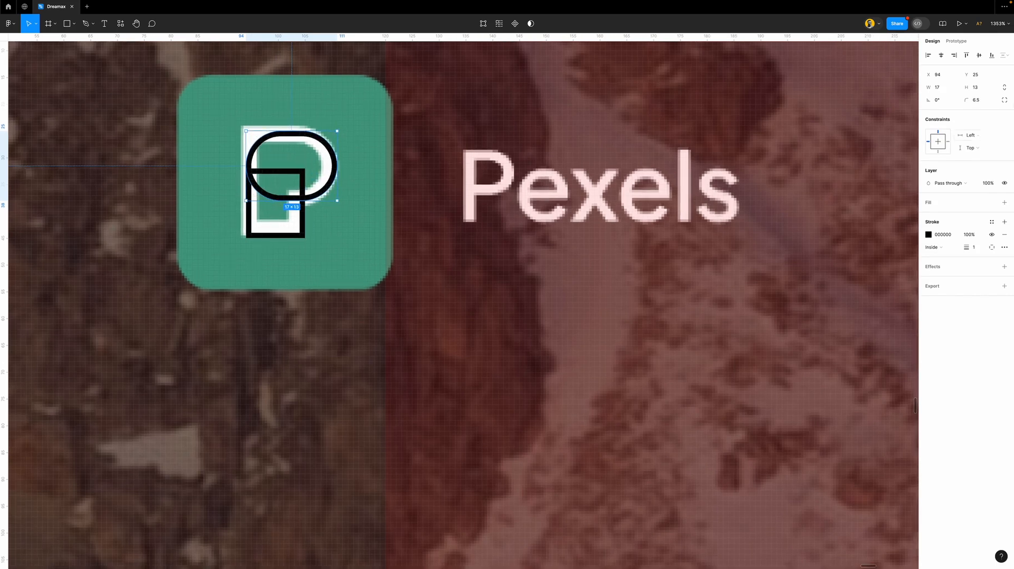
- Set the top-left corner radius of the upper rectangle to 0
left_click(1004, 100)
left_click(845, 121)
type("0")
key("Return")
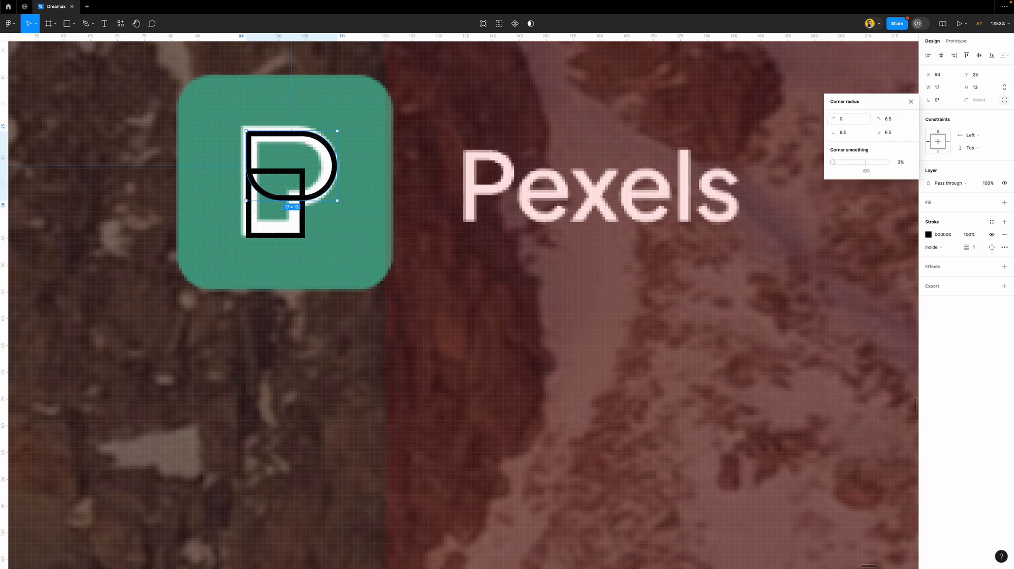
- Add a fill to both P rectangles and unite them into a single shape
left_click(300, 218, "shift")
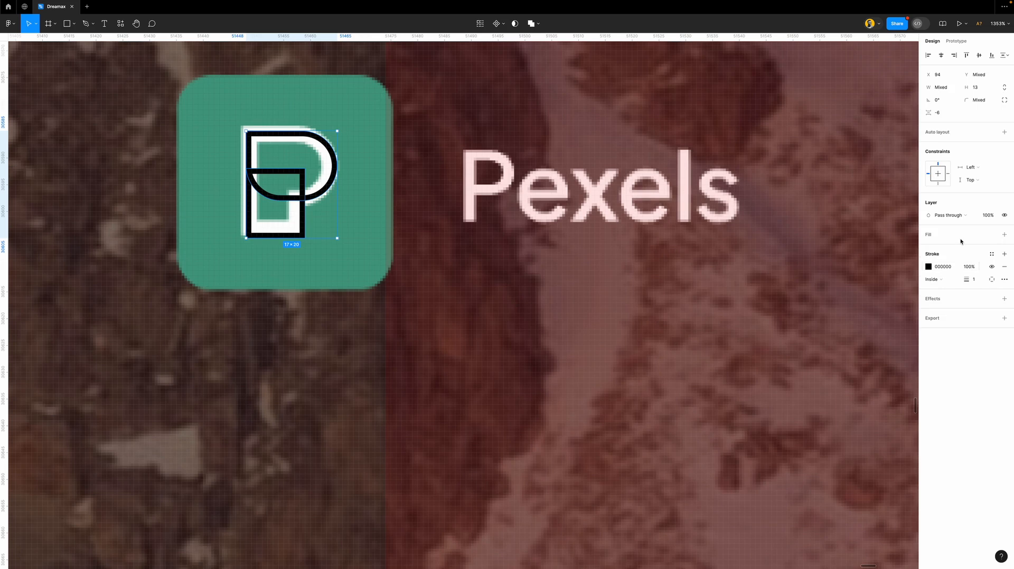
left_click(1004, 234)
left_click(531, 23)
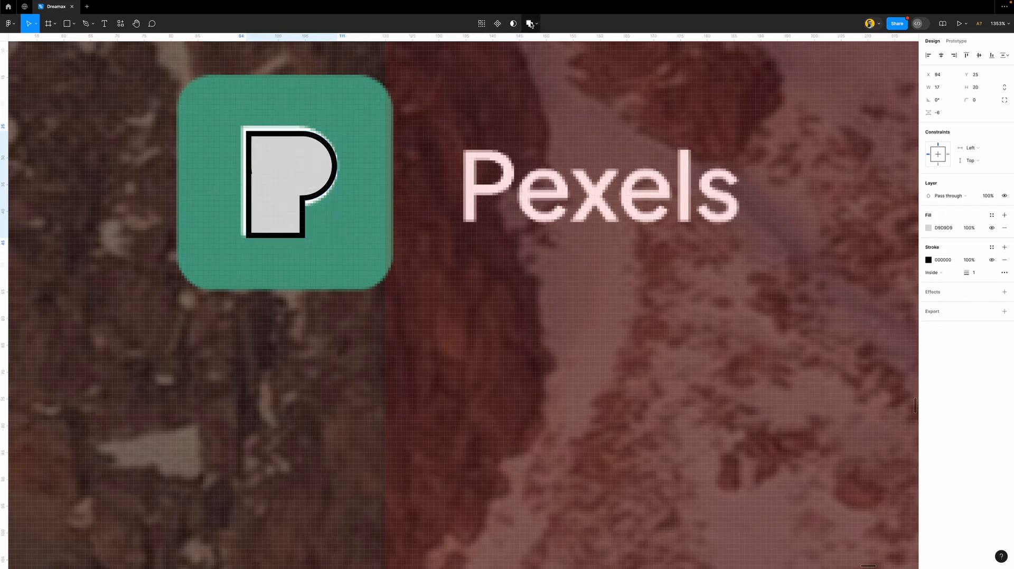
- Remove the united P shape's fill and set its stroke weight to 2
left_click(1003, 231)
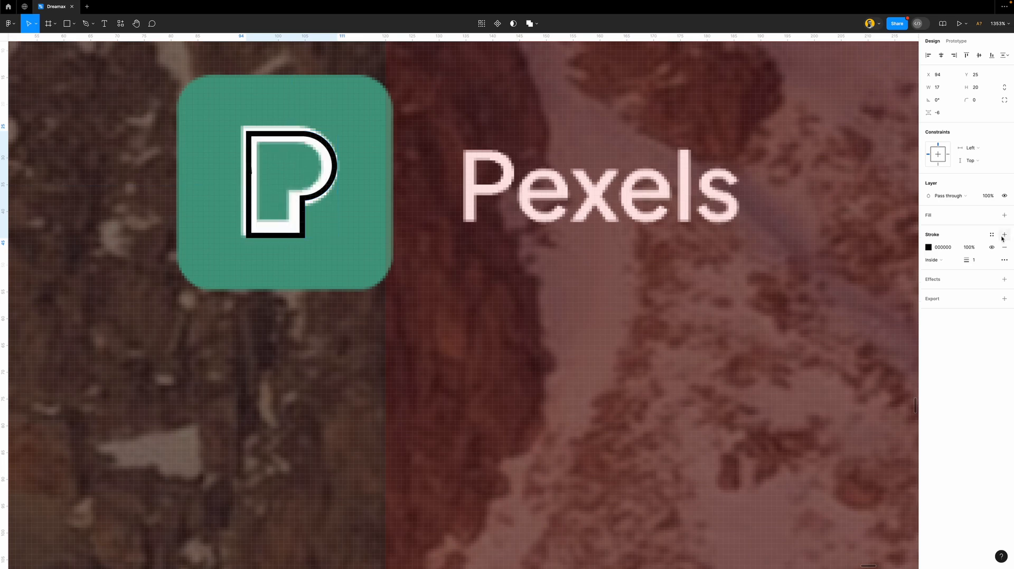
type("11")
key("Return")
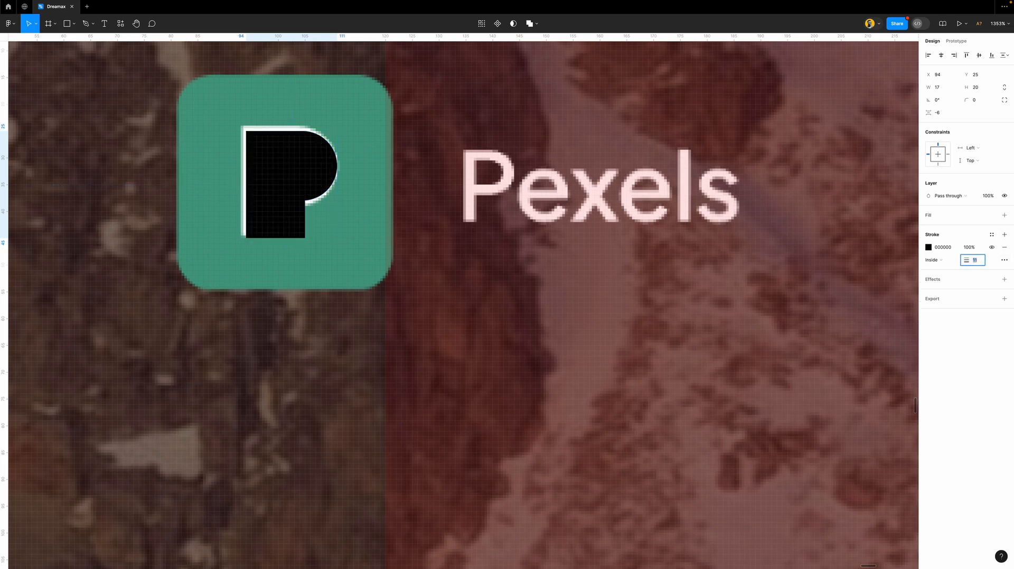
type("0")
key("Return")
type("2")
key("Return")
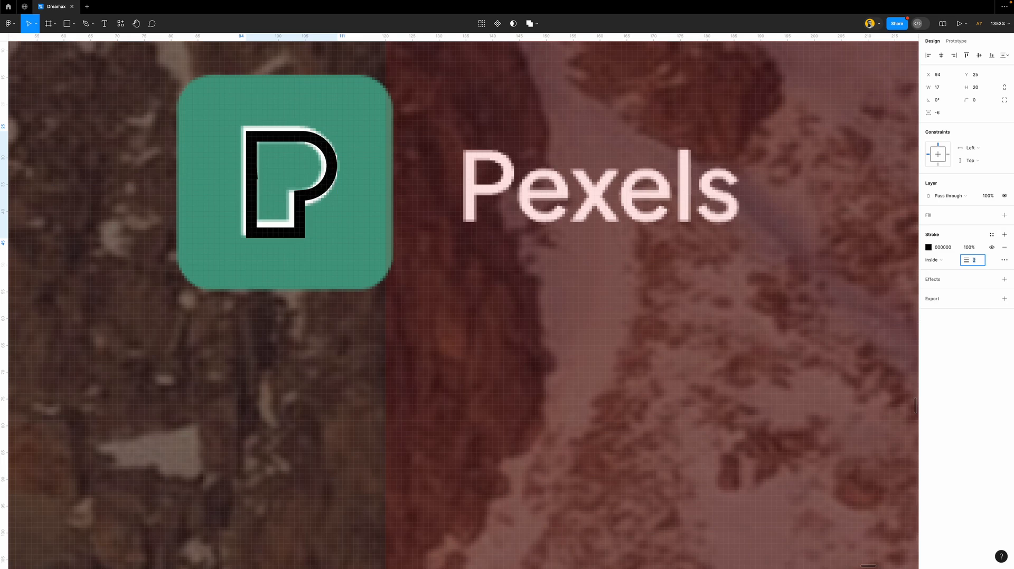
key("Up")
key("Down")
- Set the bottom-left corner radius of the rounded rectangle inside the P shape to 0
scroll(358, 190, "up", 5)
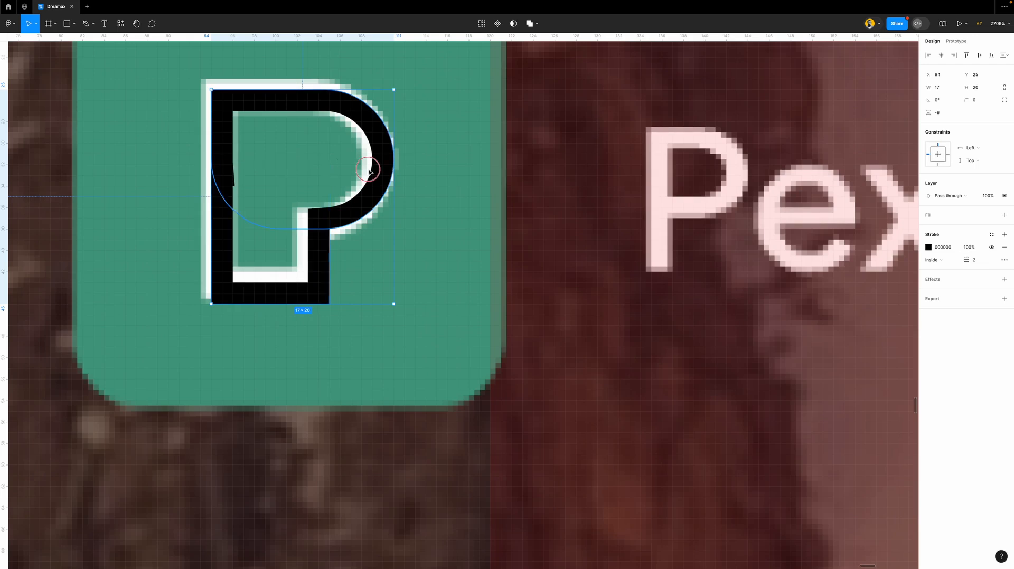
left_click(369, 170)
left_click(1005, 100)
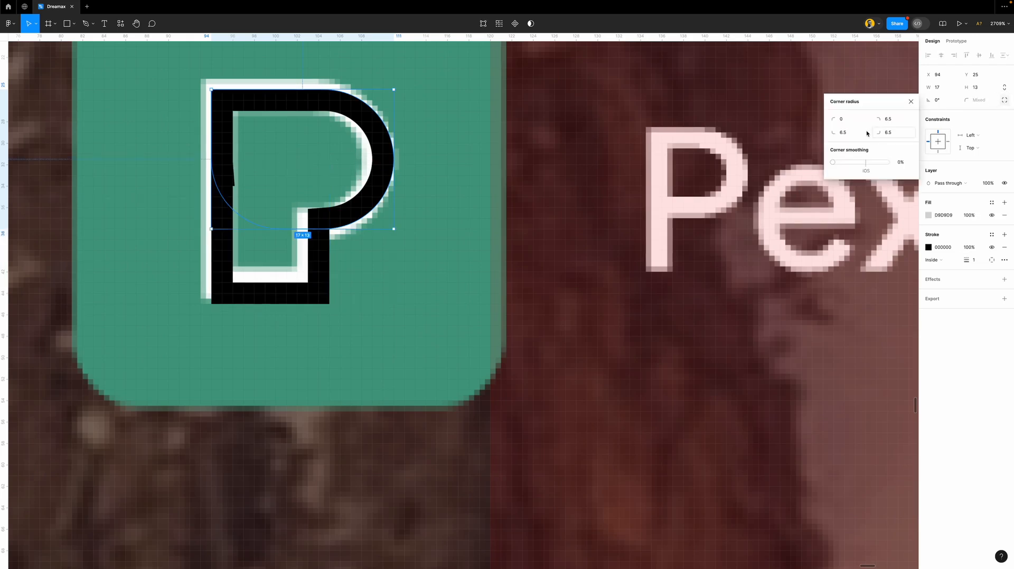
left_click(848, 132)
type("0")
key("Return")
left_click(471, 127)
- Draw a 40 × 41 frame around the P logo and fill it with the green sampled from the original logo
scroll(439, 174, "down", 5)
key("f")
left_click_drag(243, 57, 503, 322)
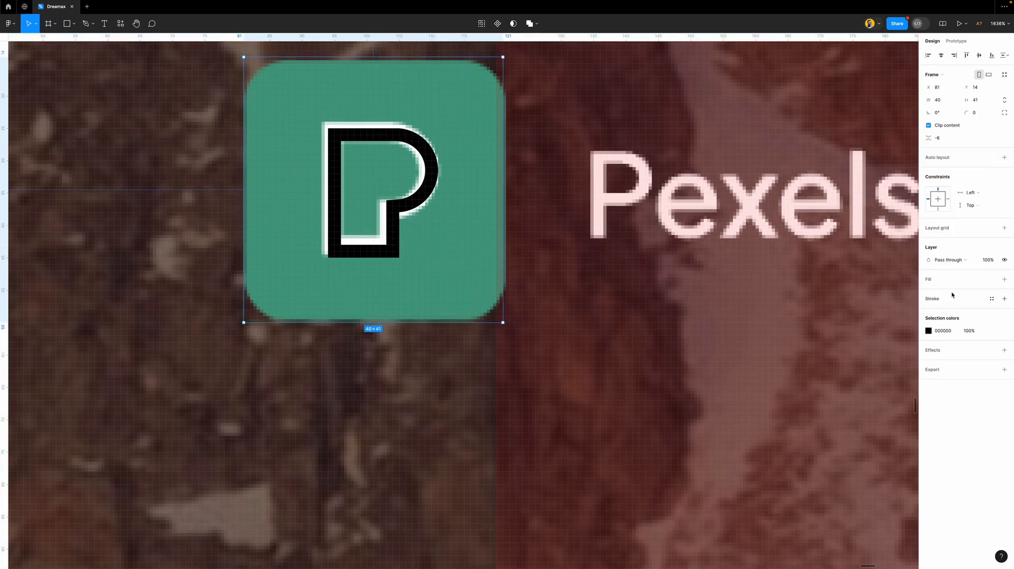
key("i")
left_click(475, 188)
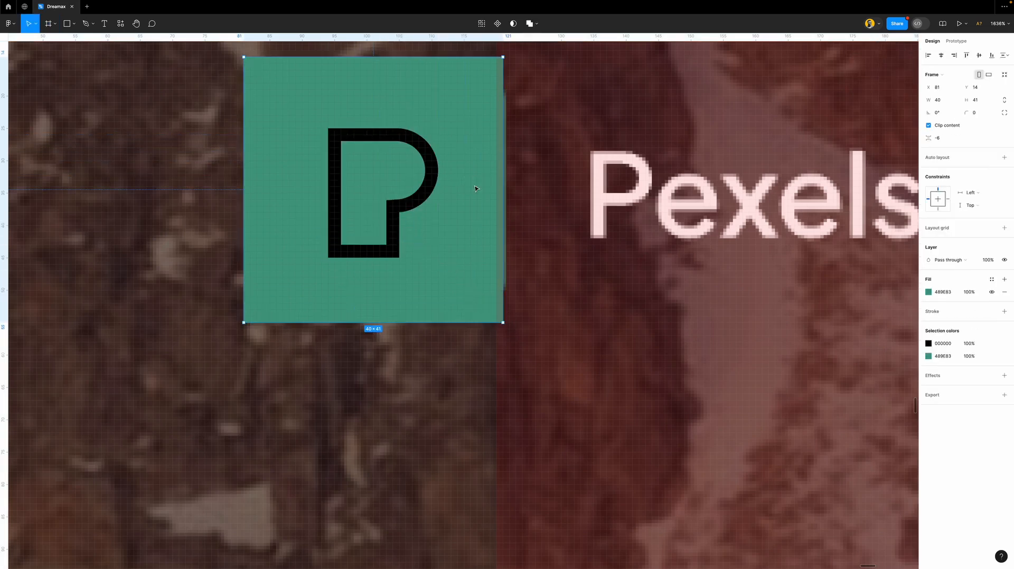
- Set the green logo frame's corner radius to 6 and recolour the black P outline inside it to white (FFF)
left_click(984, 114)
type("10")
key("Return")
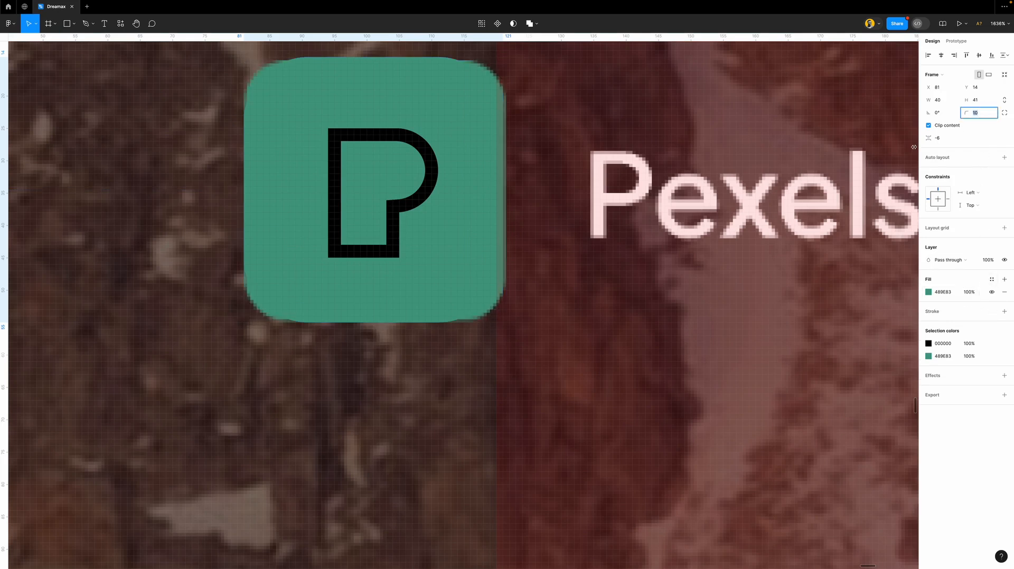
left_click(928, 344)
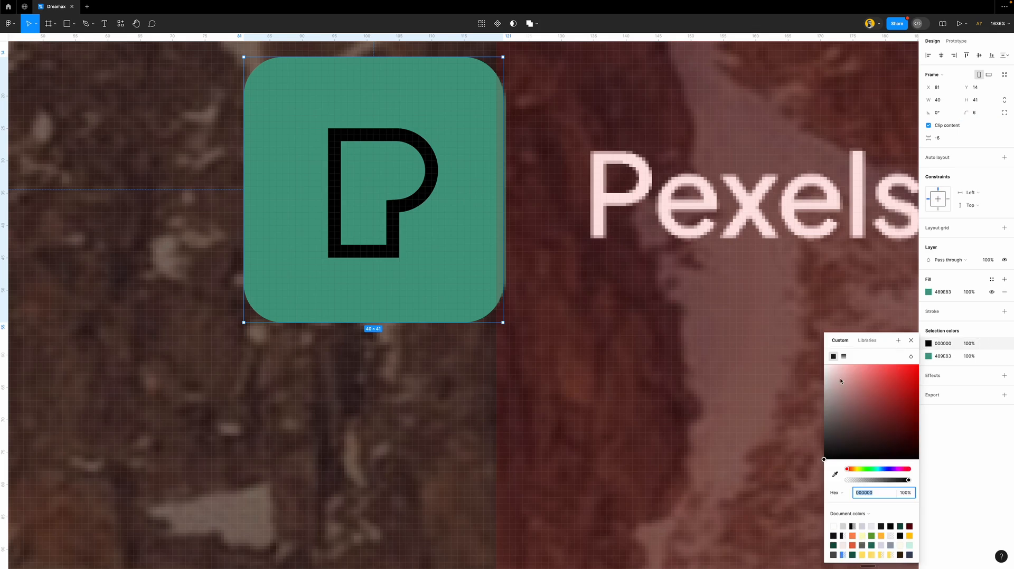
type("fff")
key("Return")
left_click(911, 340)
- Add the text "Pexels" just below the original wordmark and scale it up to the wordmark's width, about 16 in font size
scroll(559, 275, "right", 2)
scroll(560, 275, "right", 3)
left_click(480, 287)
key("t")
left_click(442, 247)
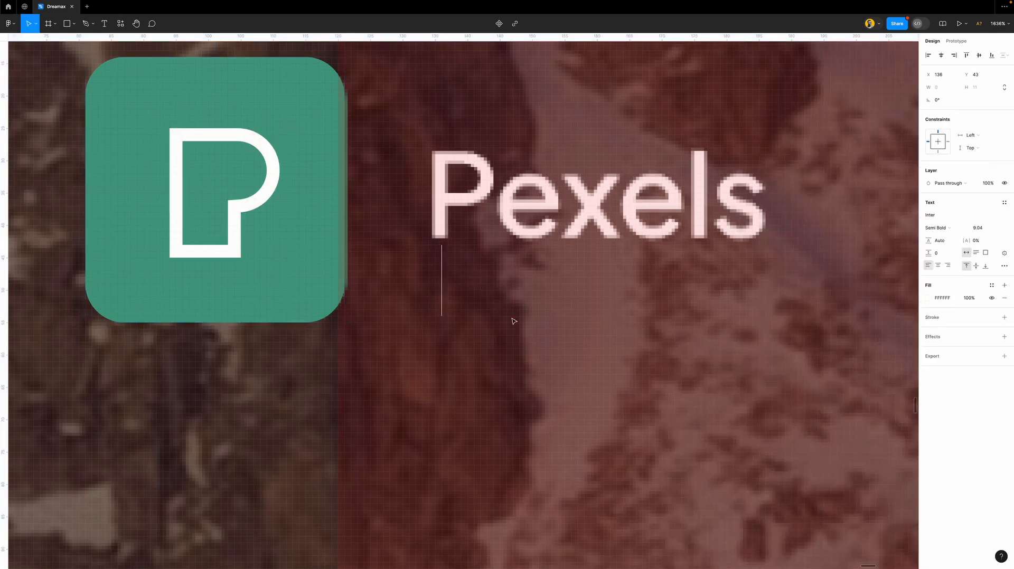
type("Pexels")
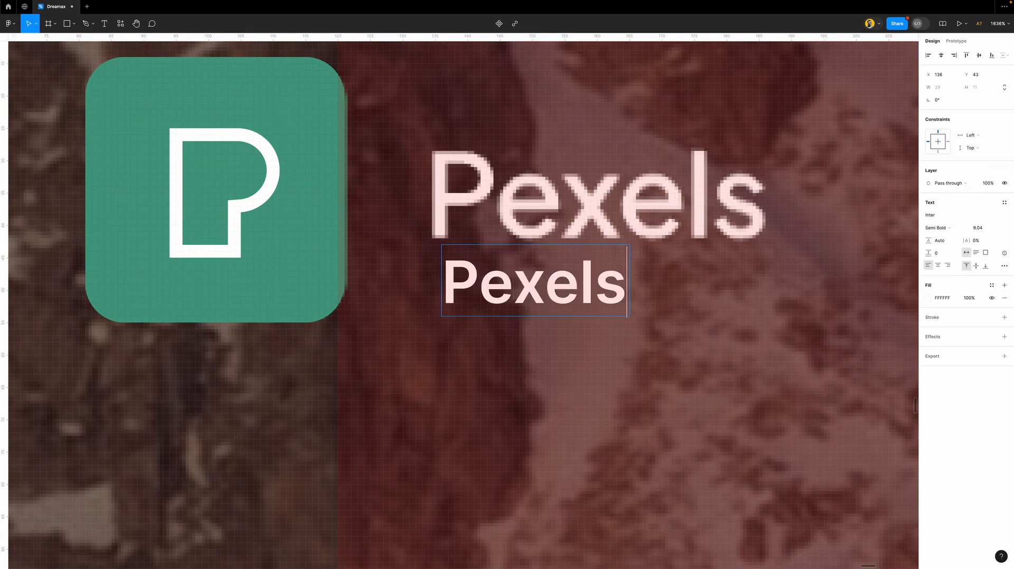
key("Escape")
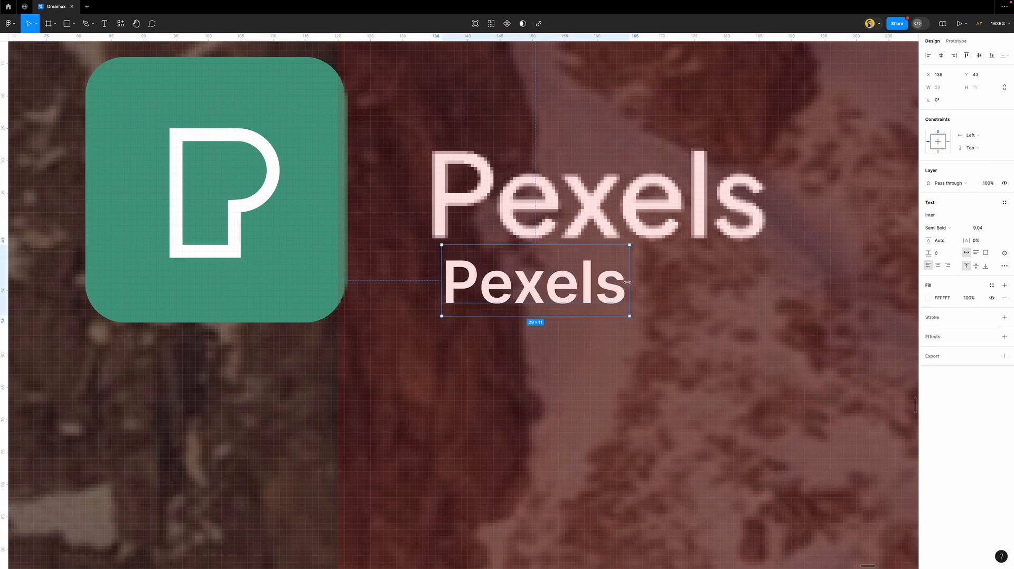
key("k")
left_click_drag(628, 283, 771, 291)
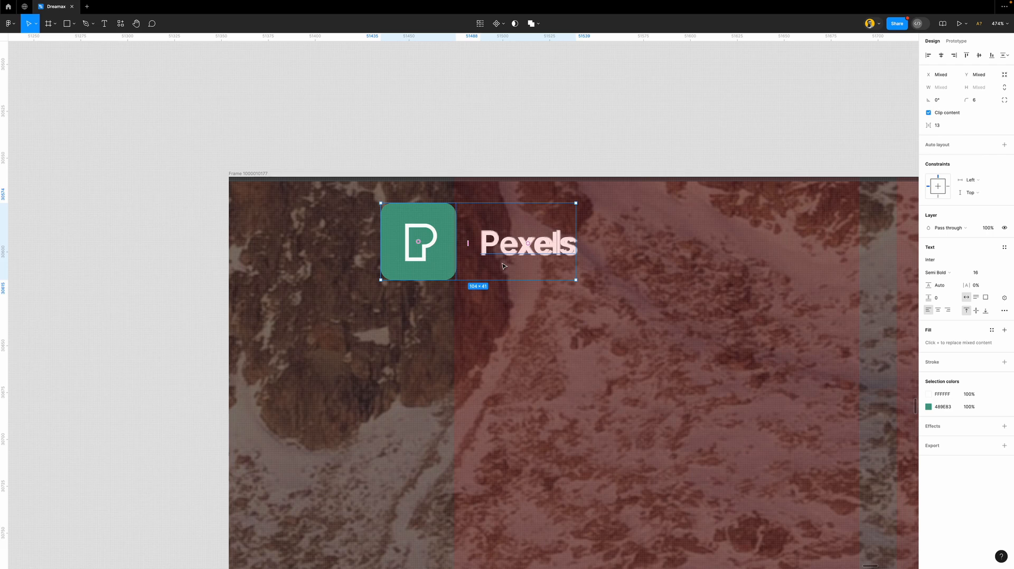
- Copy the P logo frame and Pexels text to the empty canvas above the homepage frame and wrap both in one auto layout frame
scroll(505, 261, "up", 3)
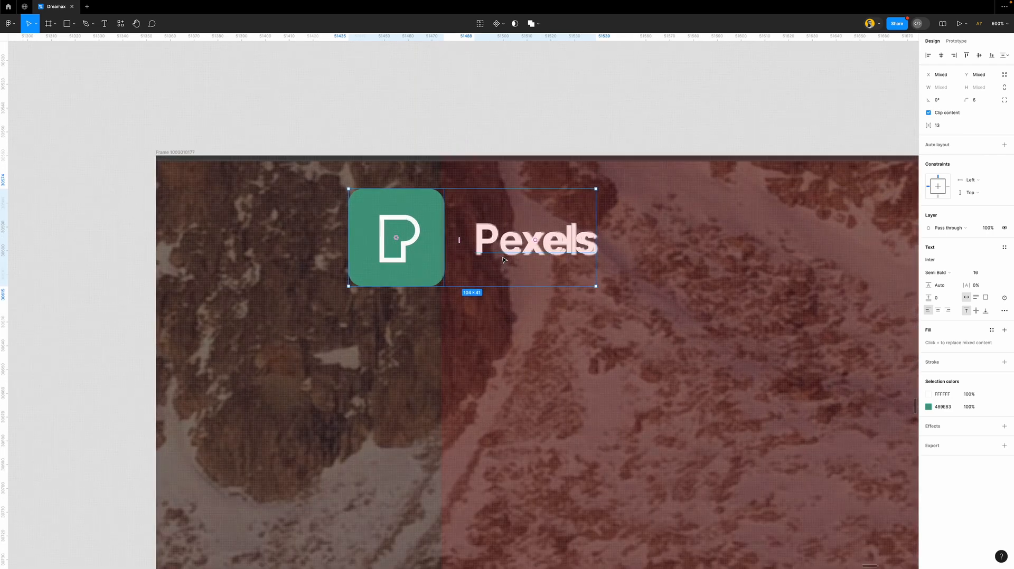
scroll(503, 259, "down", 1)
scroll(504, 259, "up", 4)
left_click_drag(500, 318, 508, 153)
key("shift+2")
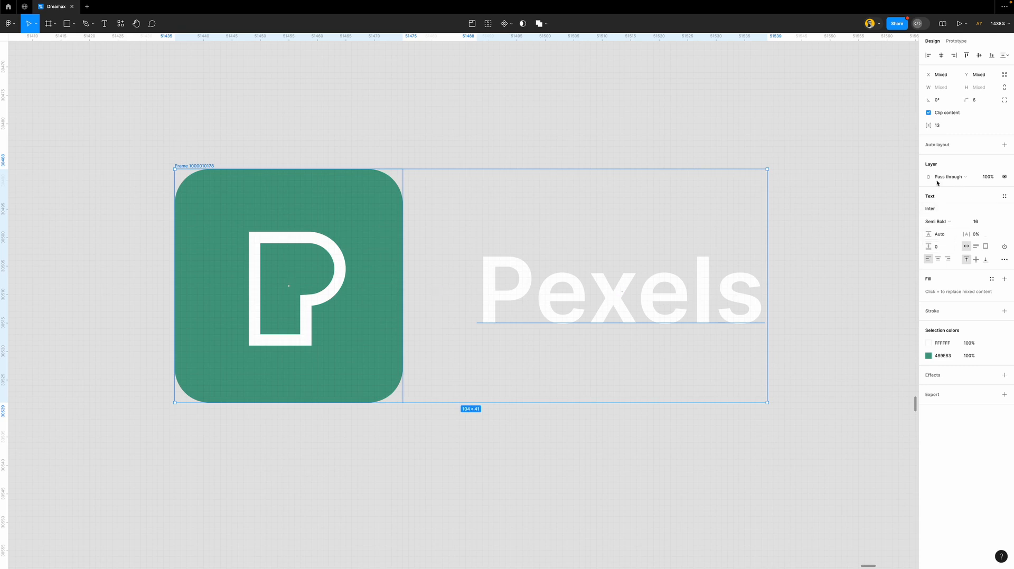
left_click(952, 148)
left_click(798, 280)
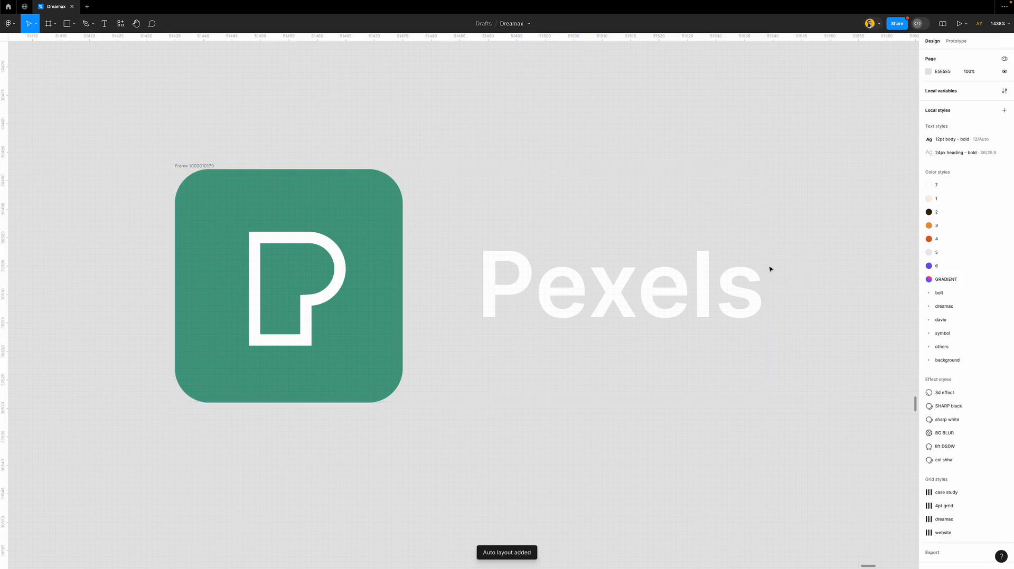
left_click(194, 167)
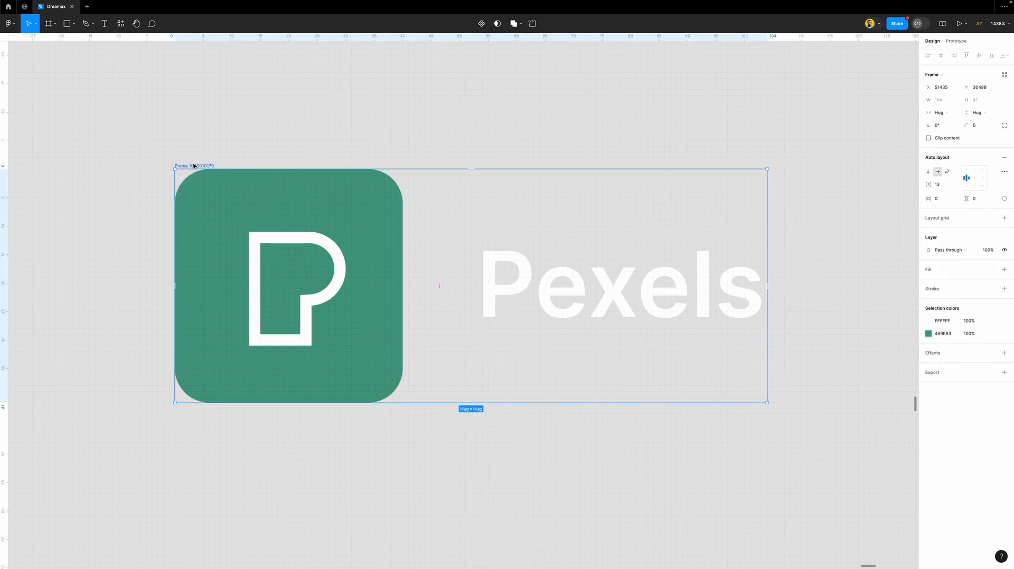
- Place two copies of the Pexels text side by side above the logo row and delete both copies
scroll(496, 280, "down", 5)
left_click(547, 290)
left_click_drag(548, 290, 408, 161)
scroll(410, 175, "up", 3)
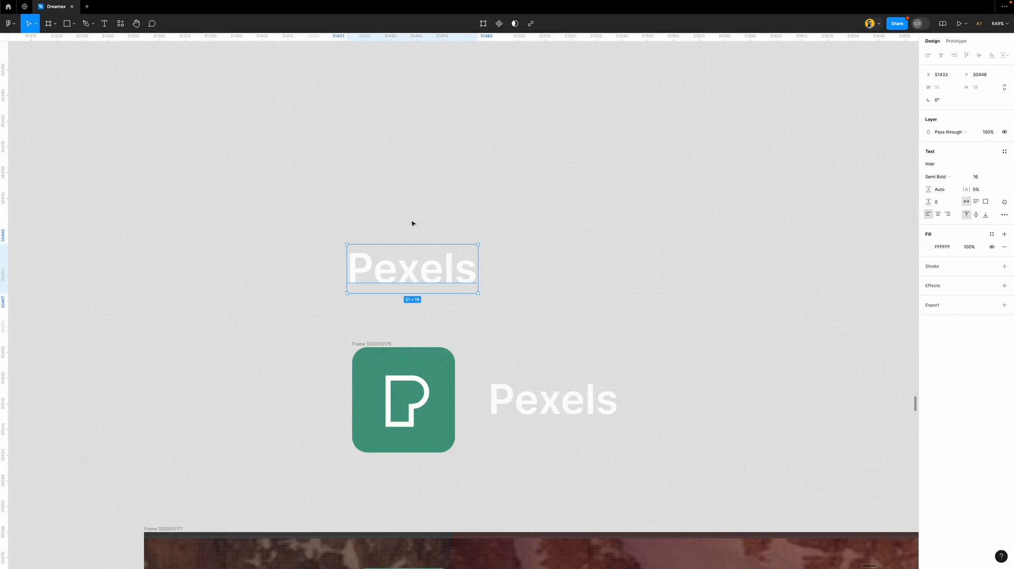
scroll(411, 271, "up", 5)
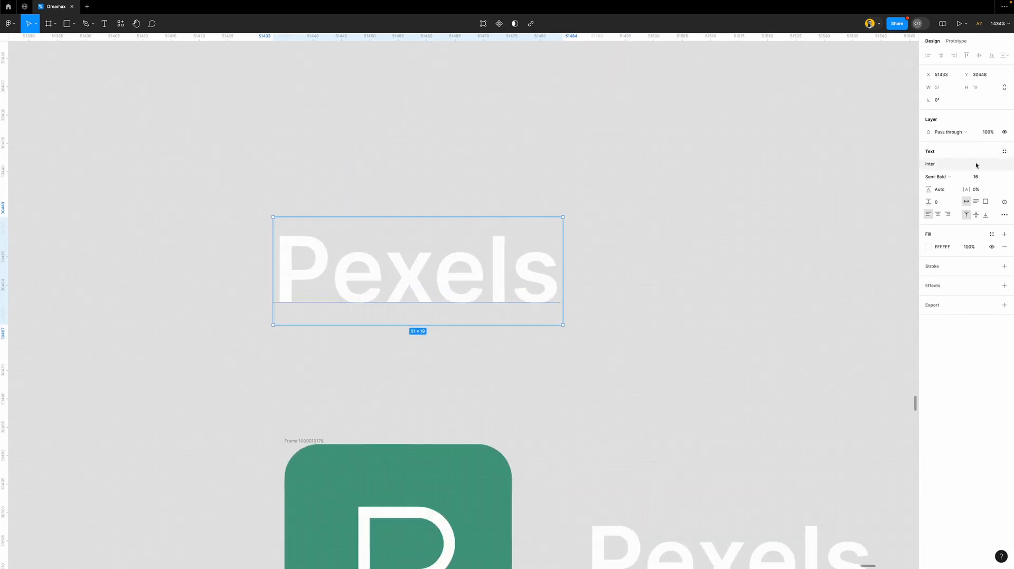
left_click_drag(515, 280, 819, 231)
left_click(498, 264, "shift")
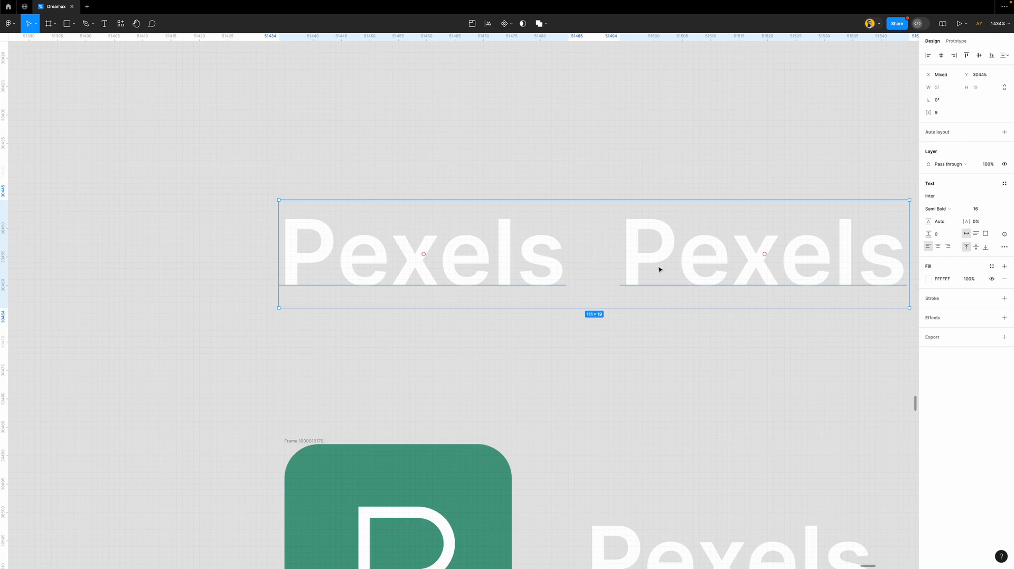
key("Delete")
- Try auto layout on a copy of the green P logo frame above the logo row and delete that copy
left_click(491, 478)
left_click_drag(419, 473, 460, 154)
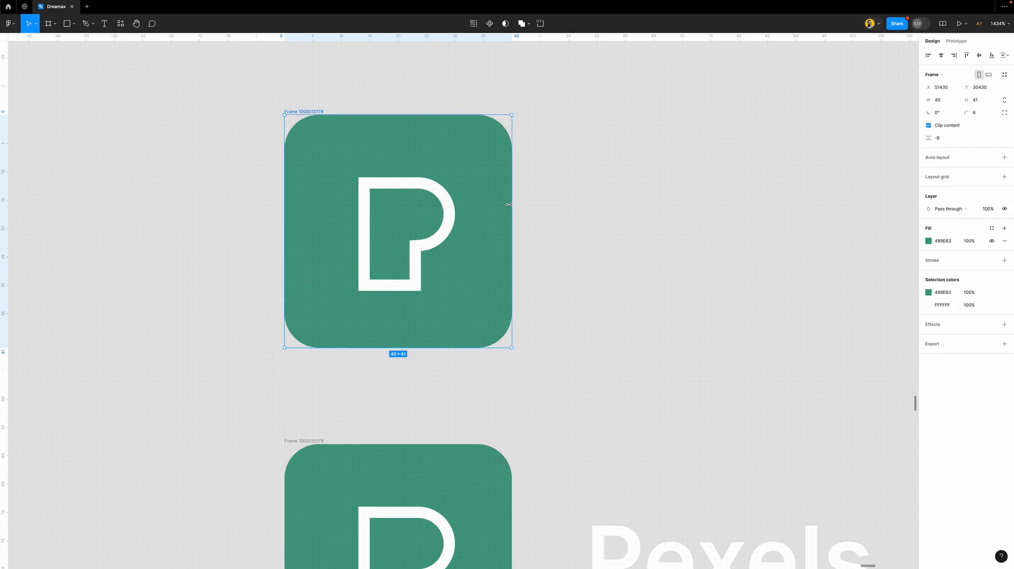
left_click(970, 158)
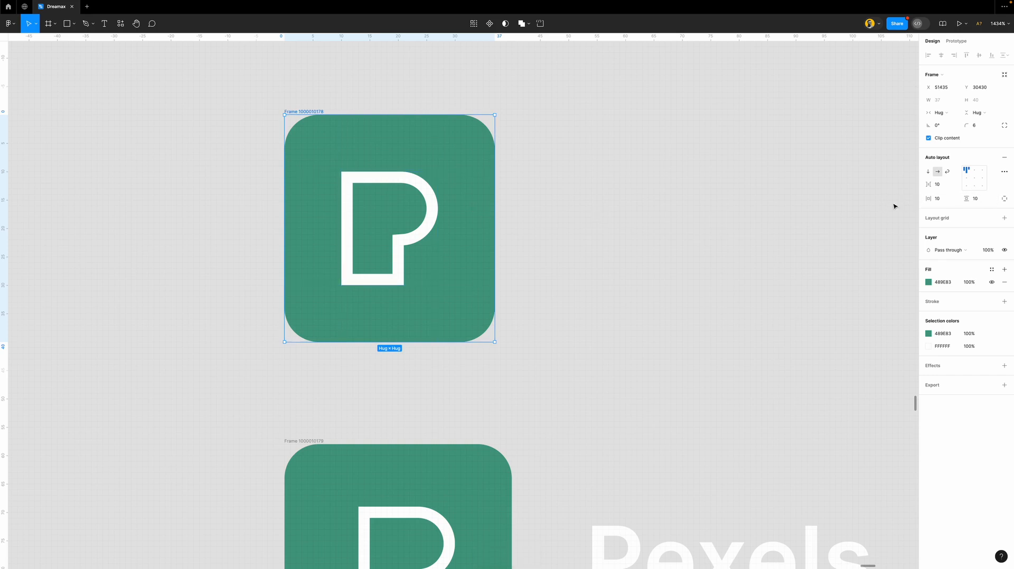
key("Delete")
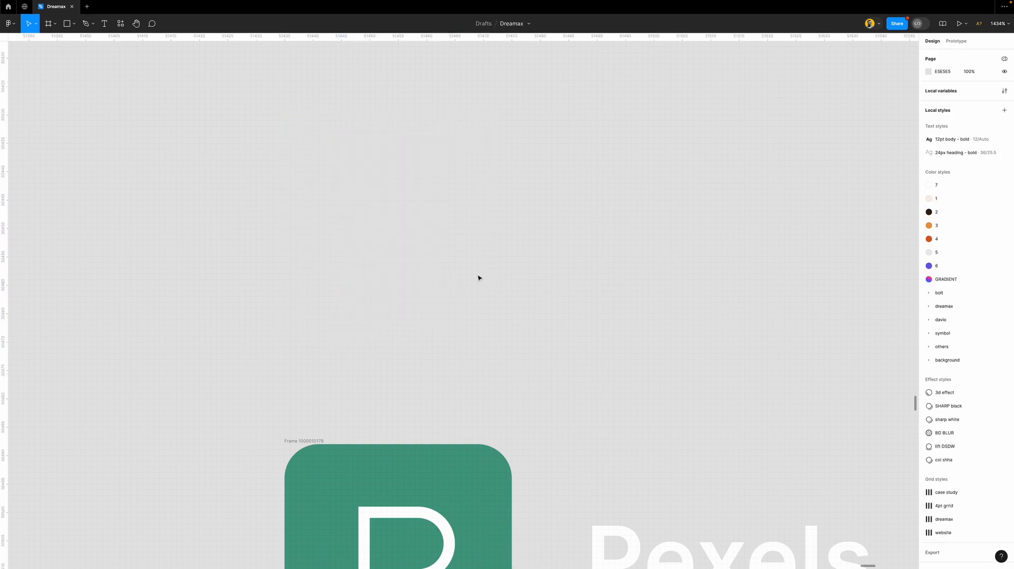
- Copy the Pexels text to the empty canvas above the logo row and wrap the copy in an auto layout frame
scroll(449, 297, "down", 3)
left_click(715, 475)
left_click_drag(715, 476, 459, 195)
scroll(460, 197, "up", 3)
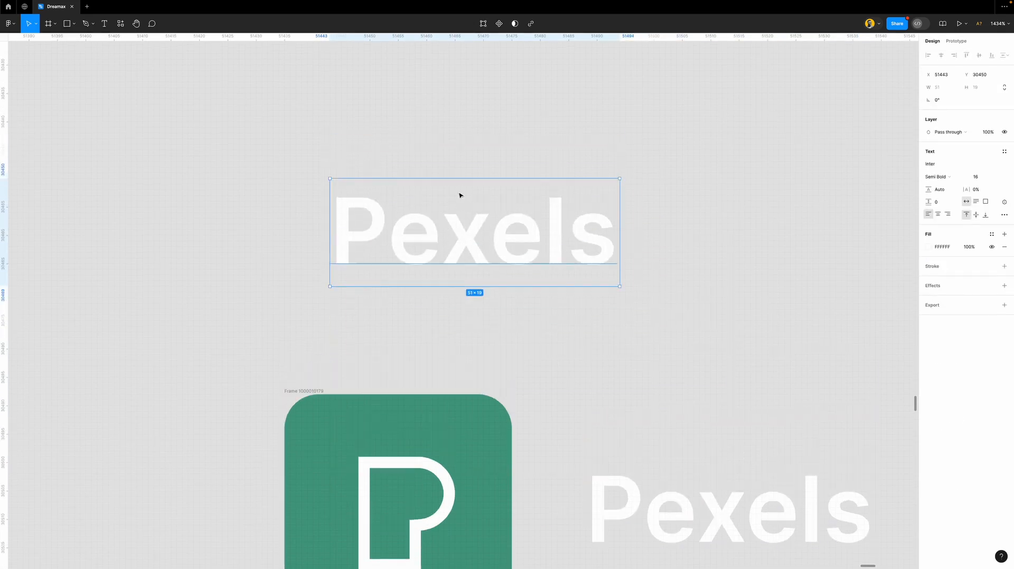
mouse_move(478, 272)
left_mouse_down()
mouse_move(412, 215)
mouse_move(482, 235)
mouse_move(479, 261)
left_mouse_up()
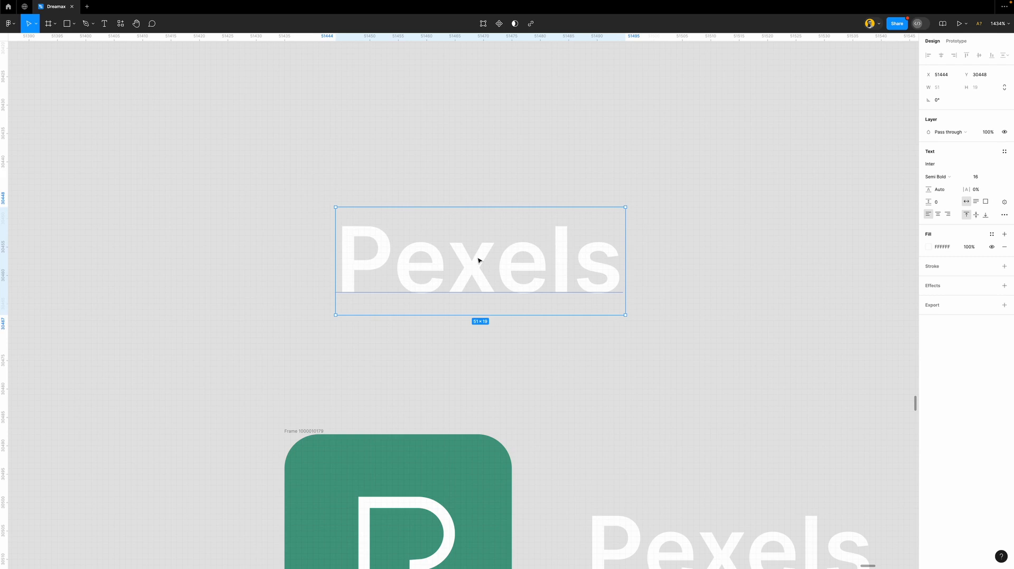
key("shift+a")
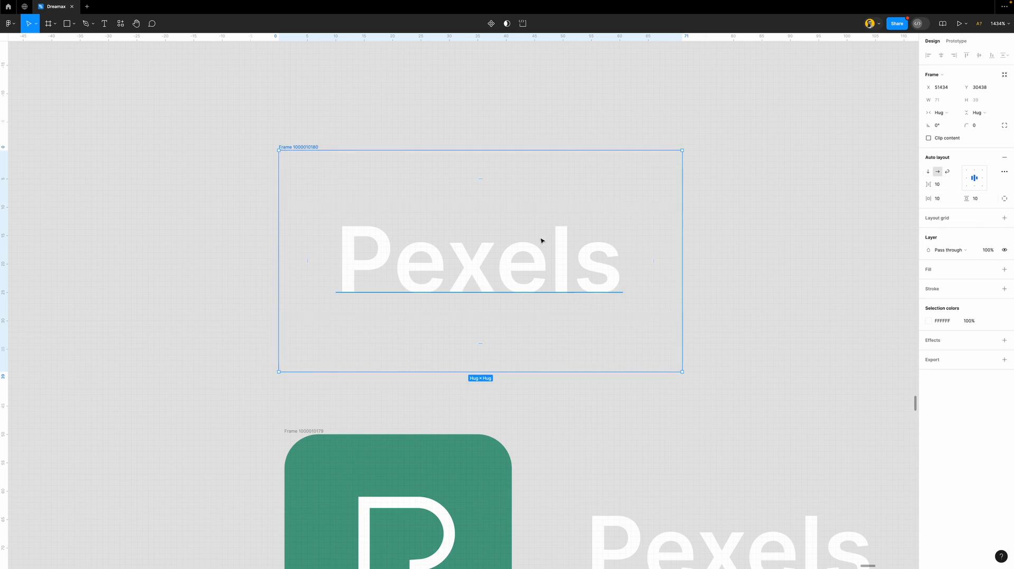
- Fill the Pexels text's auto layout frame with the green sampled from the P logo and shift the frame slightly up and left
key("i")
left_click(474, 441)
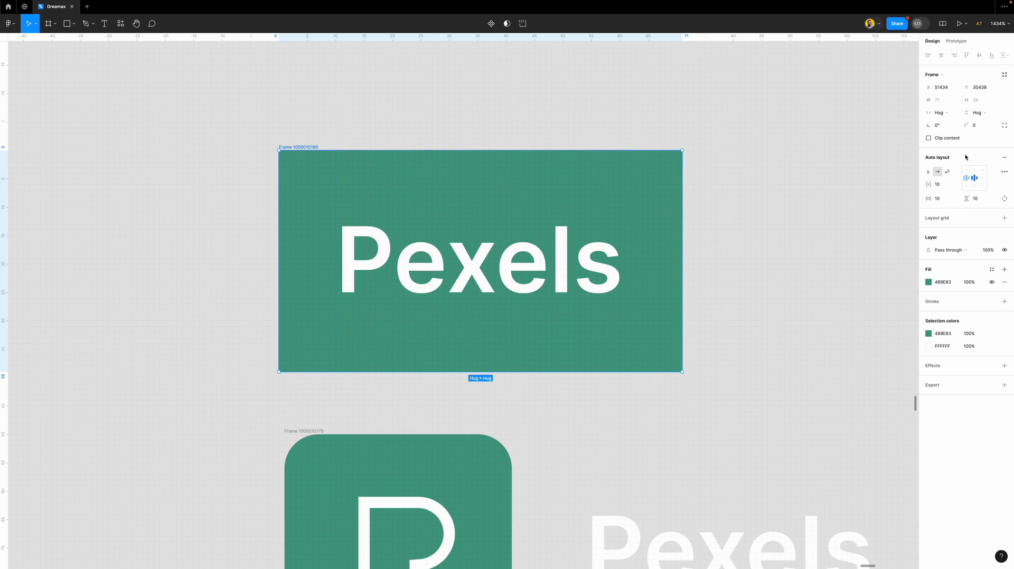
left_click_drag(467, 277, 383, 237)
scroll(347, 267, "down", 4)
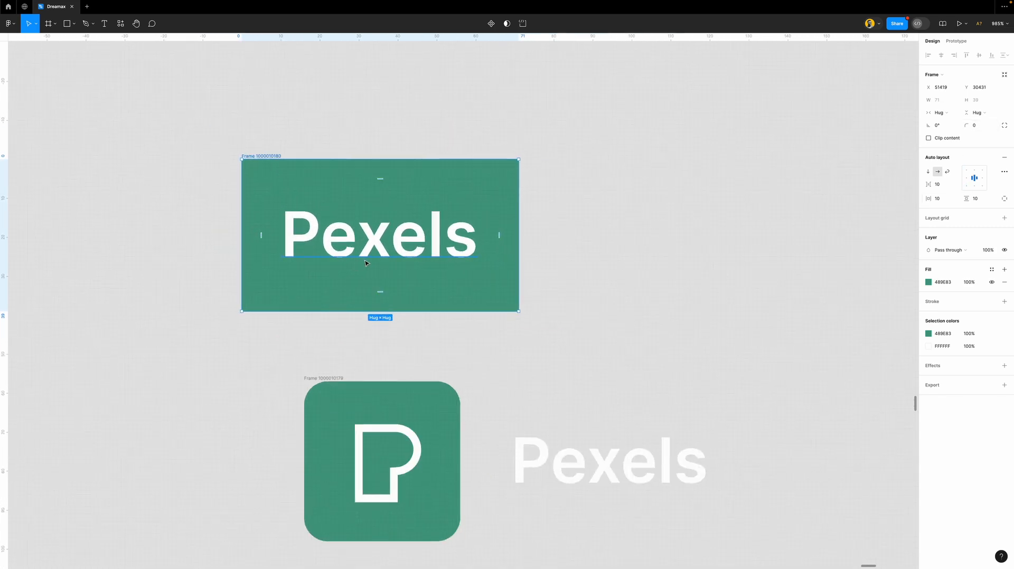
- Duplicate the Pexels text four times inside the green auto layout frame
left_click(379, 251)
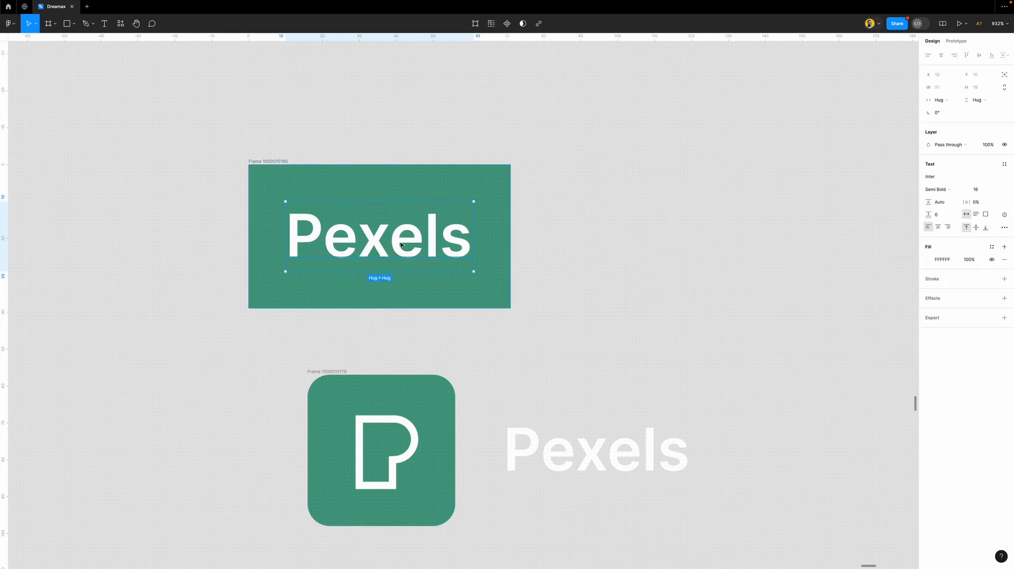
key("super+d")
key("super+d")
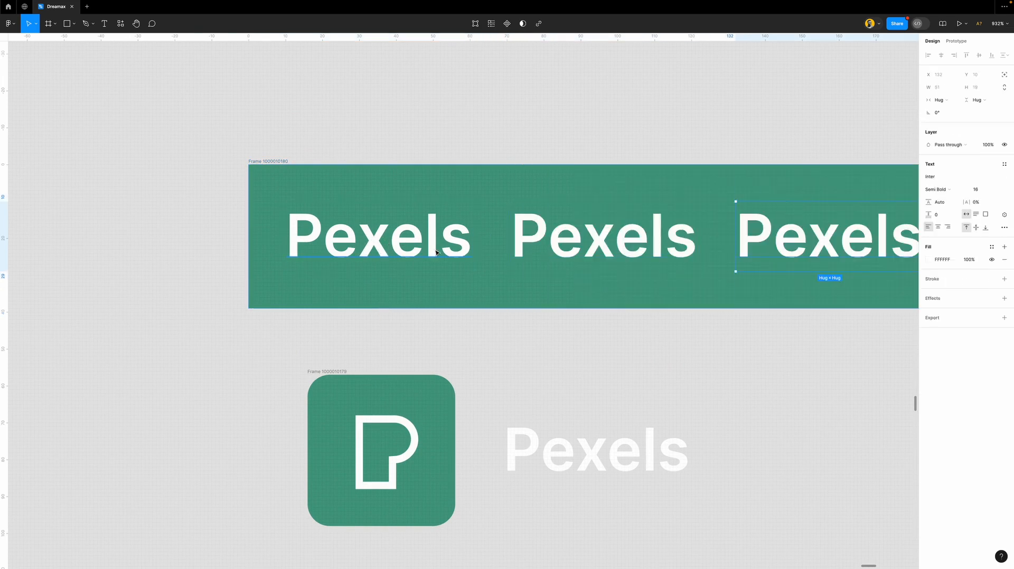
scroll(472, 247, "down", 10)
key("ctrl+d")
key("ctrl+d")
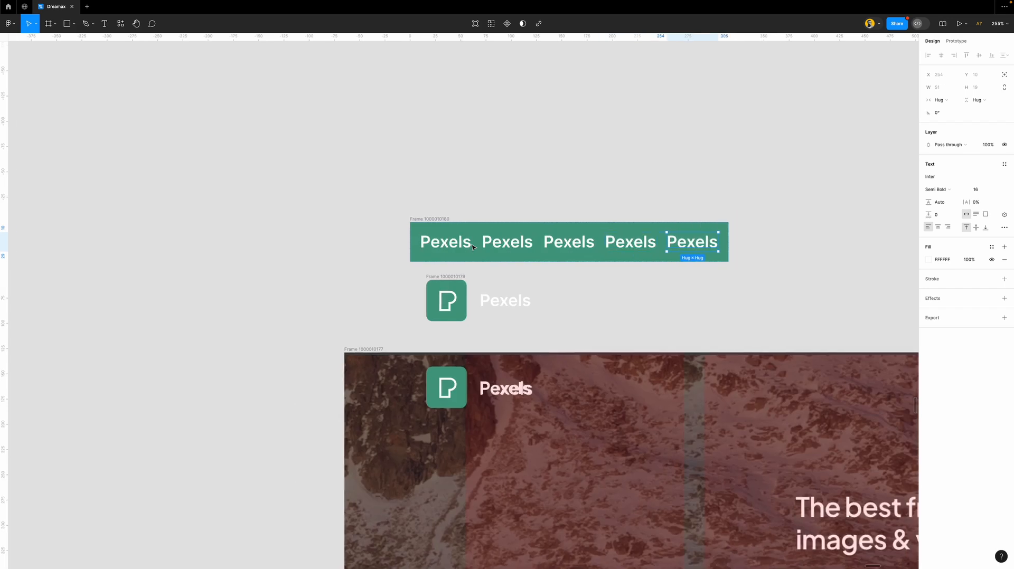
- Undo the duplications of the Pexels text inside the green auto layout frame
key("ctrl+z")
key("ctrl+z")
key("ctrl+z")
key("ctrl+z")
key("ctrl+z")
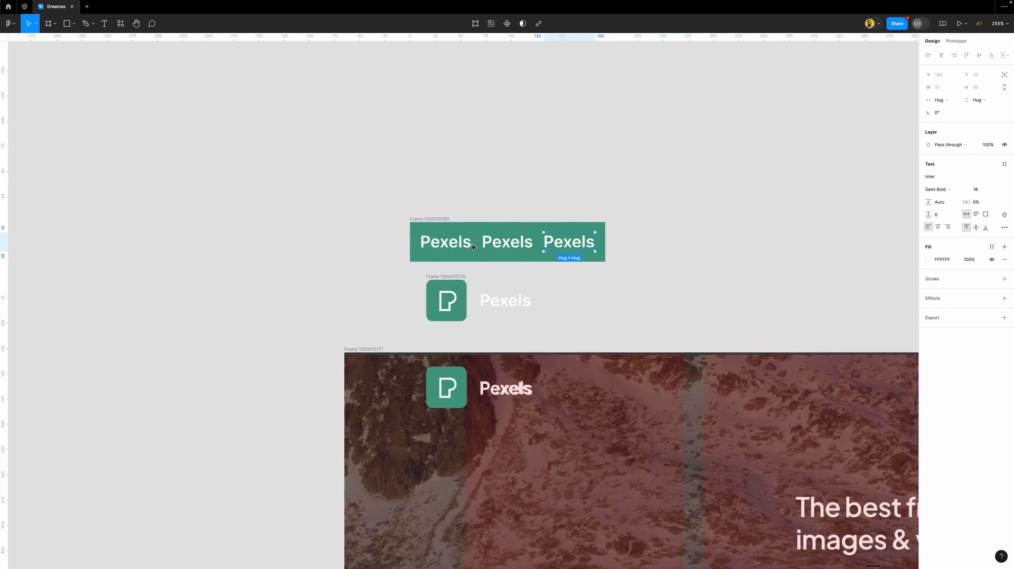
- Copy the Pexels text above the green frame and place a 73 × 42 rectangle behind it, filled with the sampled green
scroll(471, 244, "up", 5)
scroll(466, 256, "up", 4)
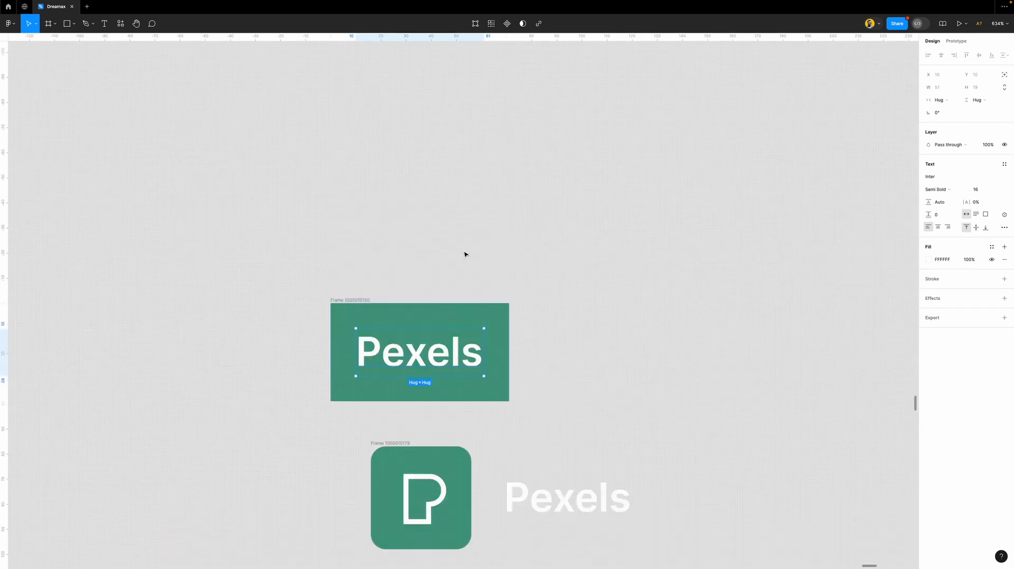
left_click_drag(446, 389, 447, 256)
left_click(372, 206)
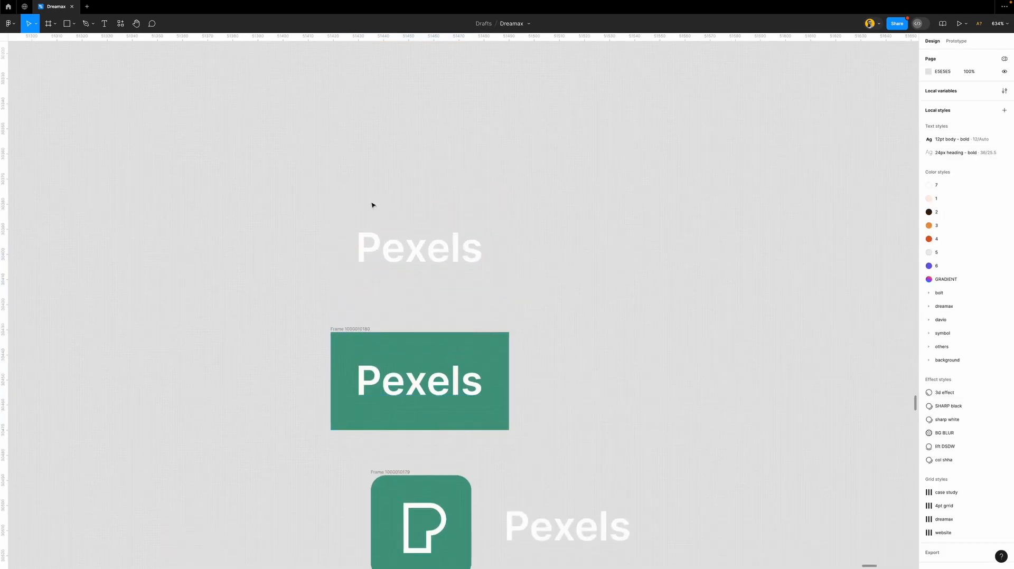
left_click(67, 23)
left_click_drag(324, 195, 507, 300)
key("i")
left_click(492, 351)
scroll(408, 261, "up", 1)
key("[")
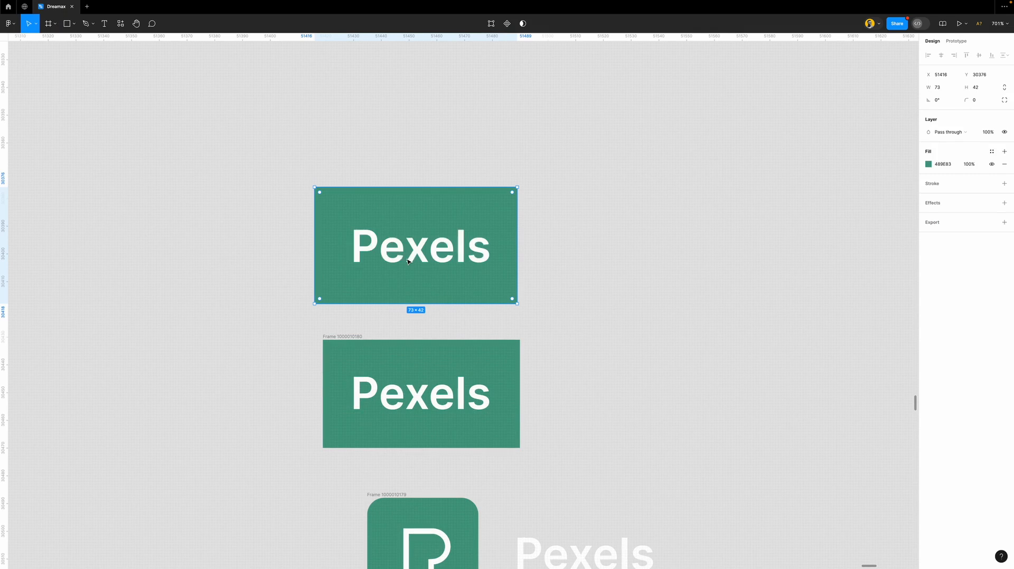
- Centre the new green rectangle and its Pexels text on each other horizontally and vertically, and group them
left_click(437, 255, "shift")
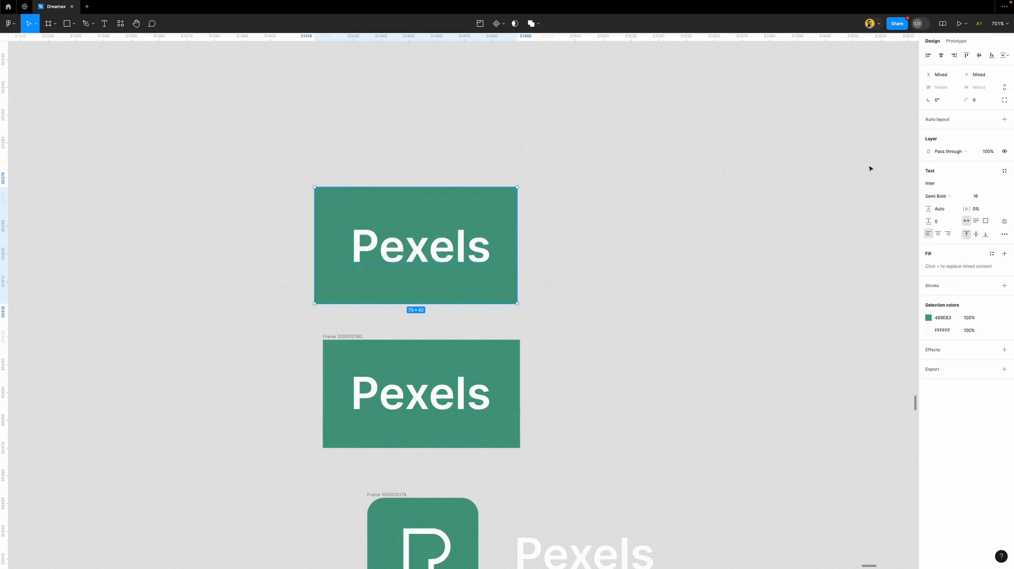
left_click(941, 56)
left_click(980, 56)
scroll(407, 235, "up", 3)
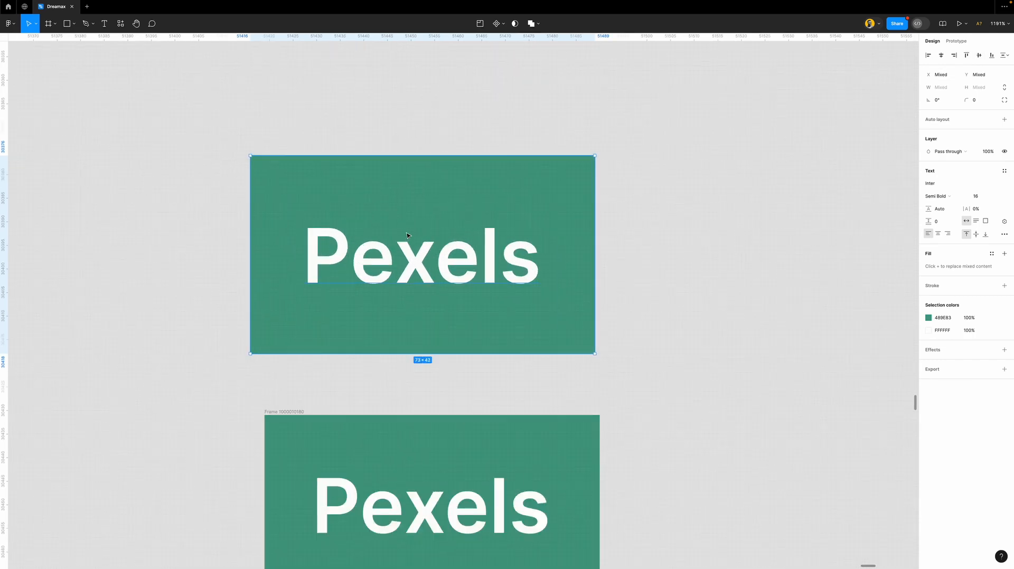
key("super+g")
- Change the text inside the grouped green rectangle to "Get Started"
scroll(447, 270, "down", 2)
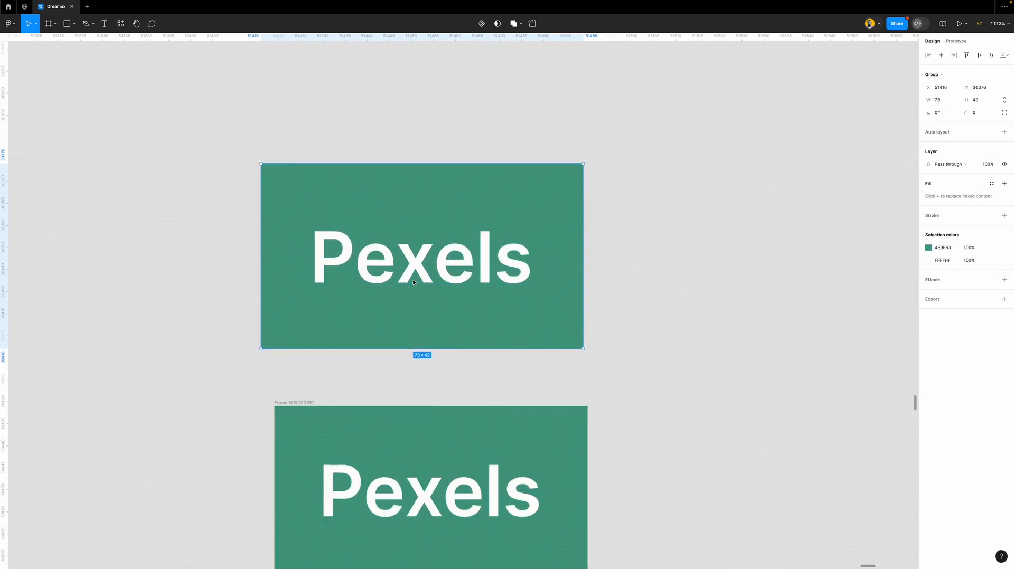
double_click(443, 270)
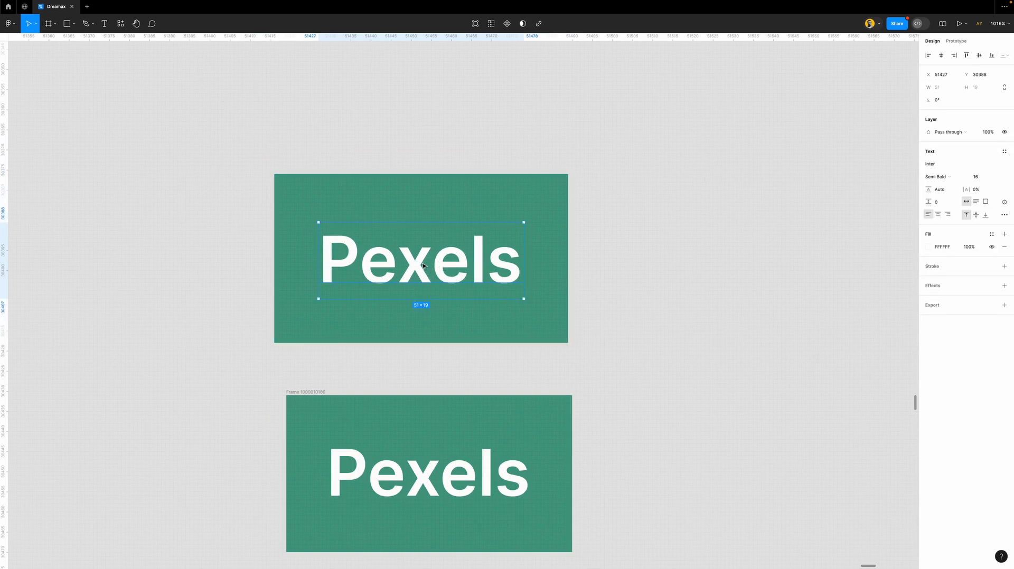
double_click(434, 268)
type("G")
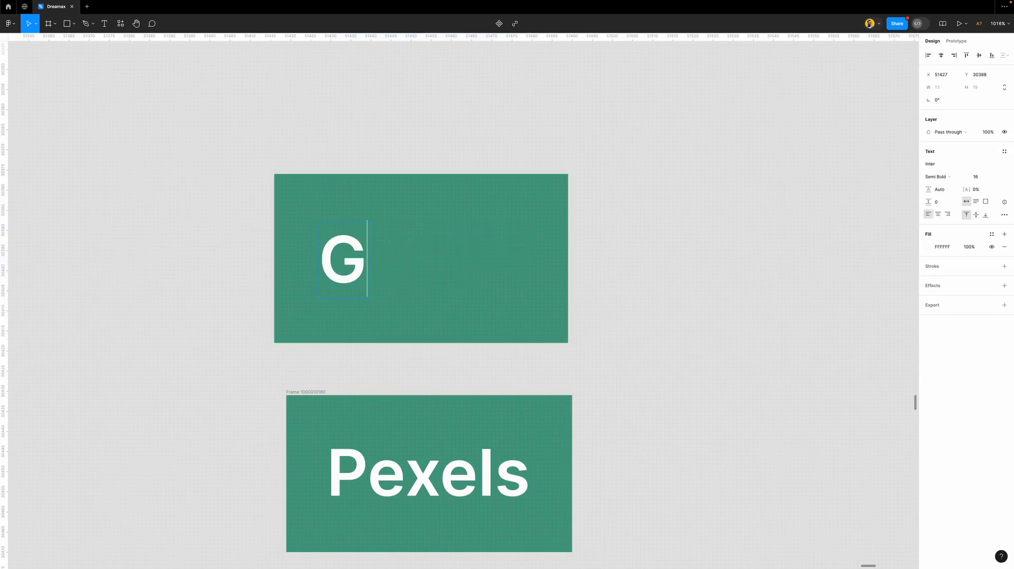
type("et Started")
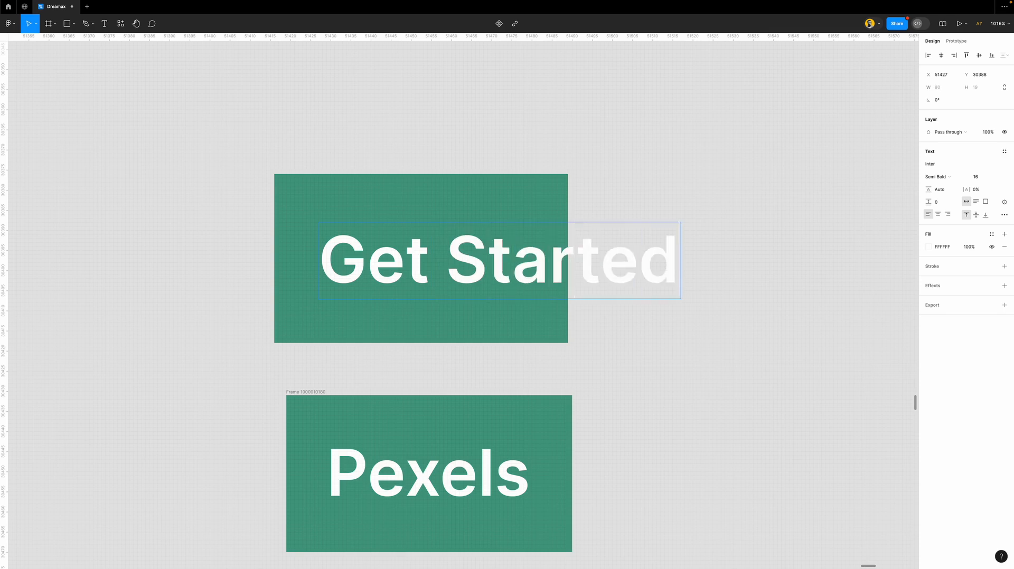
key("Escape")
left_click(400, 143)
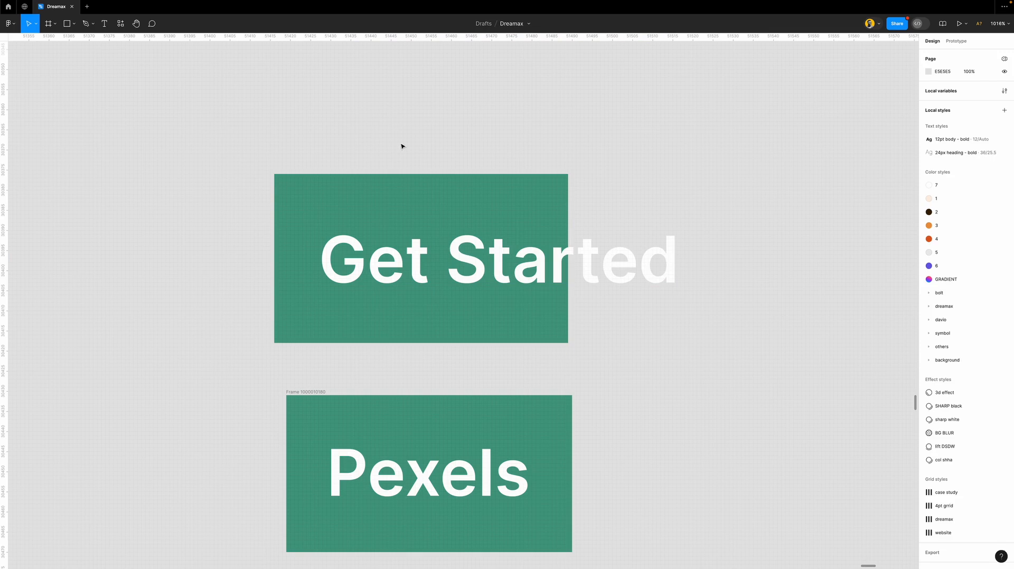
- Widen the green rectangle to span the whole Get Started text, and delete the group
left_click(541, 201)
left_click_drag(571, 194, 733, 217)
left_click(638, 145)
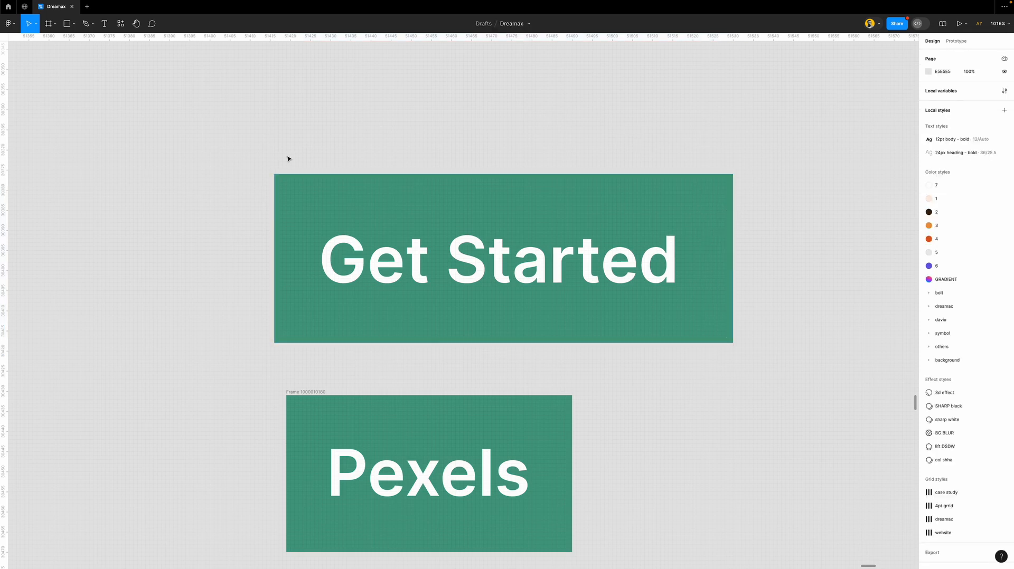
left_click(319, 208)
key("Delete")
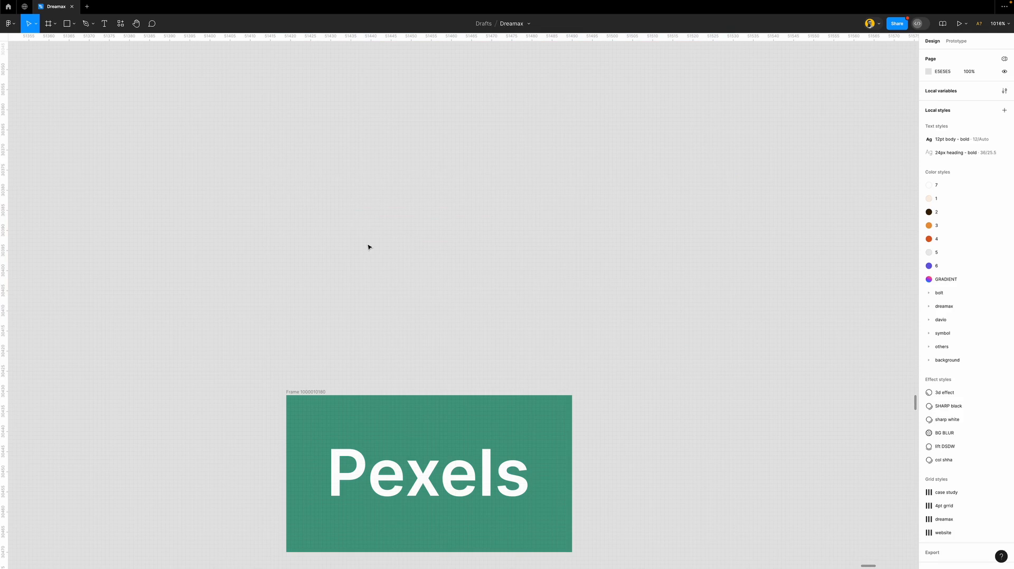
- Build a second auto layout frame from a copy of the Pexels text above the green frame, filled with the same sampled green
left_click(437, 474)
left_click_drag(459, 465, 463, 255, "alt")
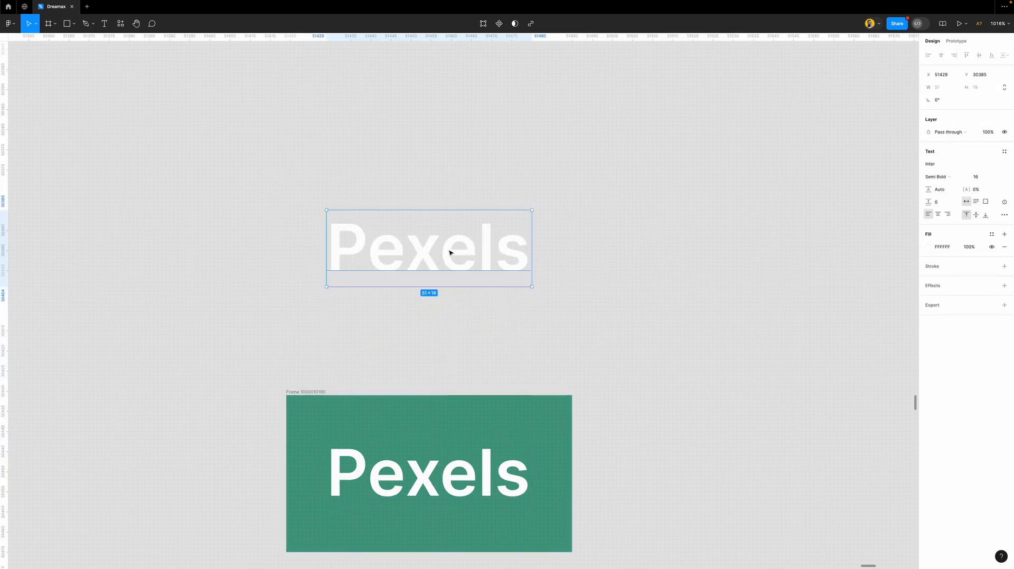
scroll(422, 256, "up", 3)
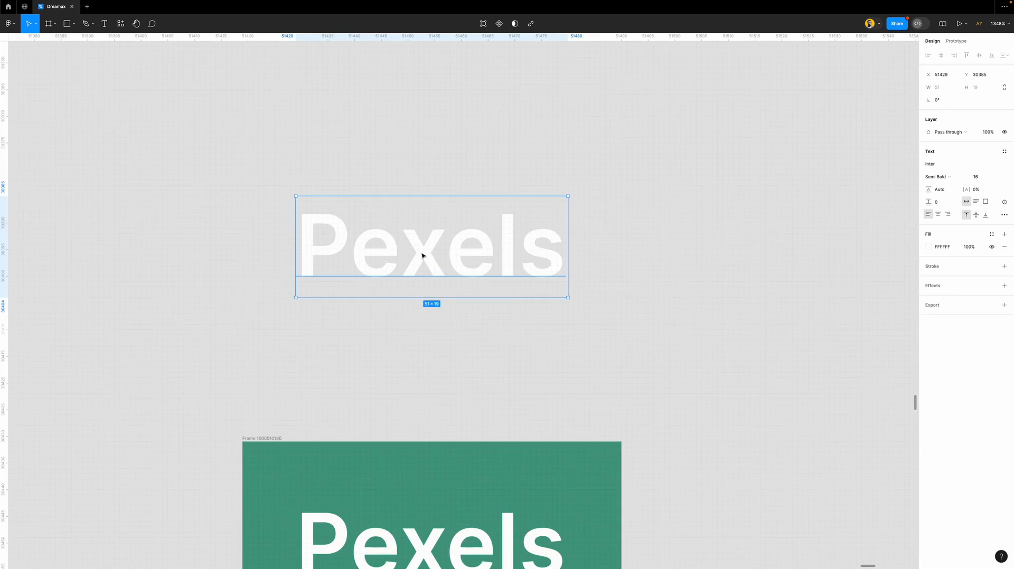
key("shift+a")
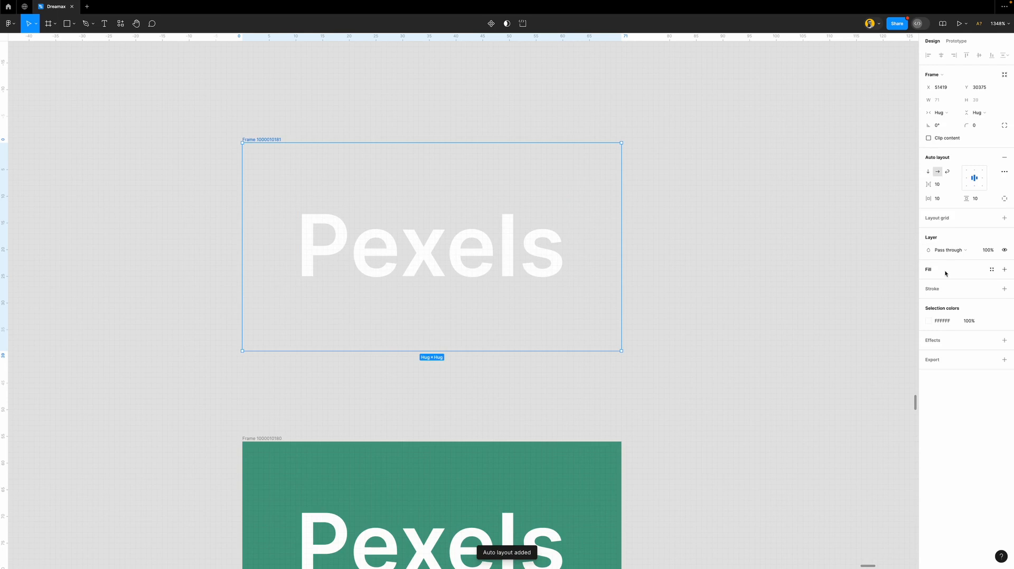
key("i")
left_click(591, 472)
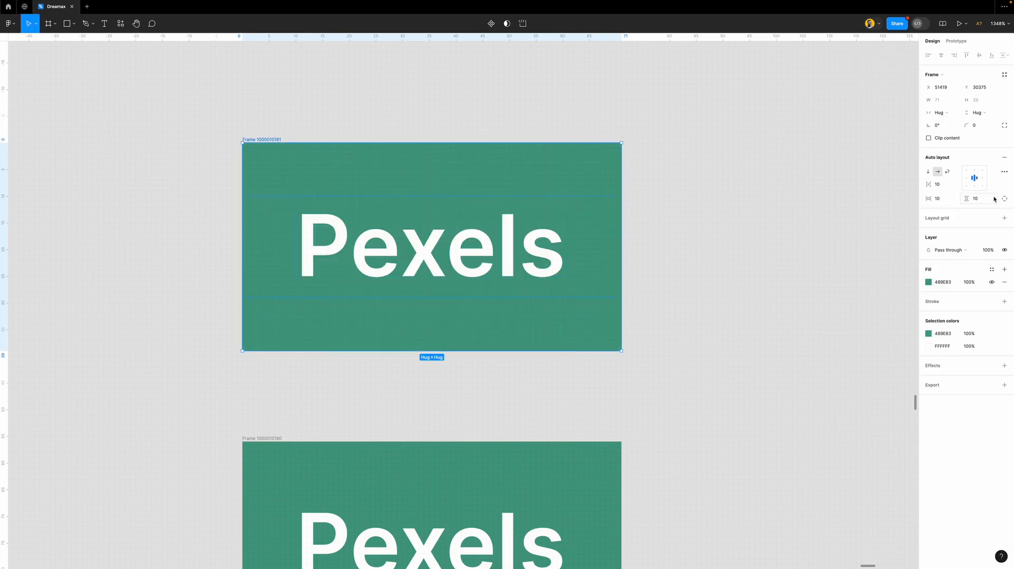
- Set the upper green frame's vertical padding to 5 and duplicate the Pexels text inside it
left_click_drag(928, 198, 896, 216)
left_click_drag(967, 199, 936, 200)
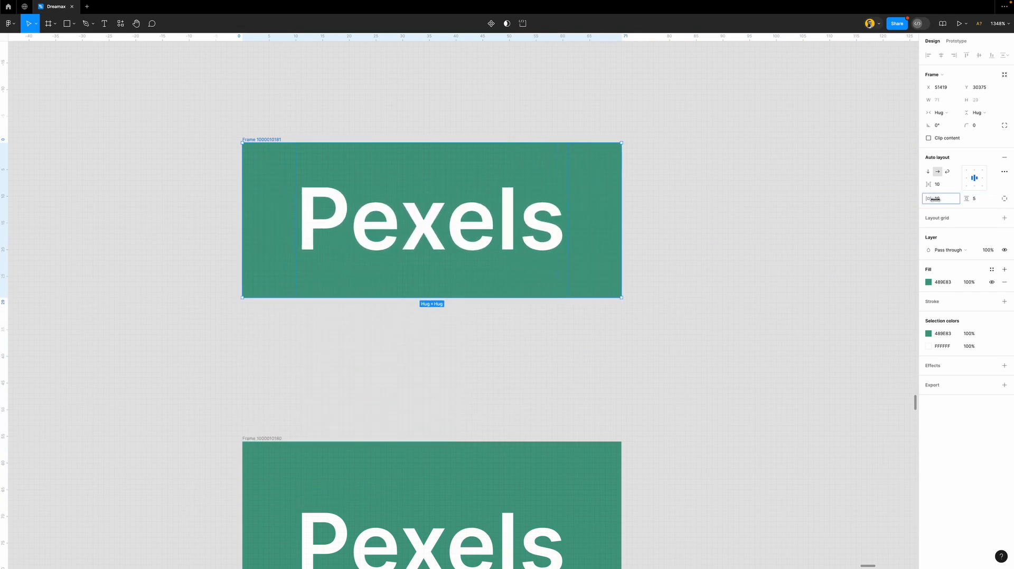
left_click(491, 232)
key("ctrl+d")
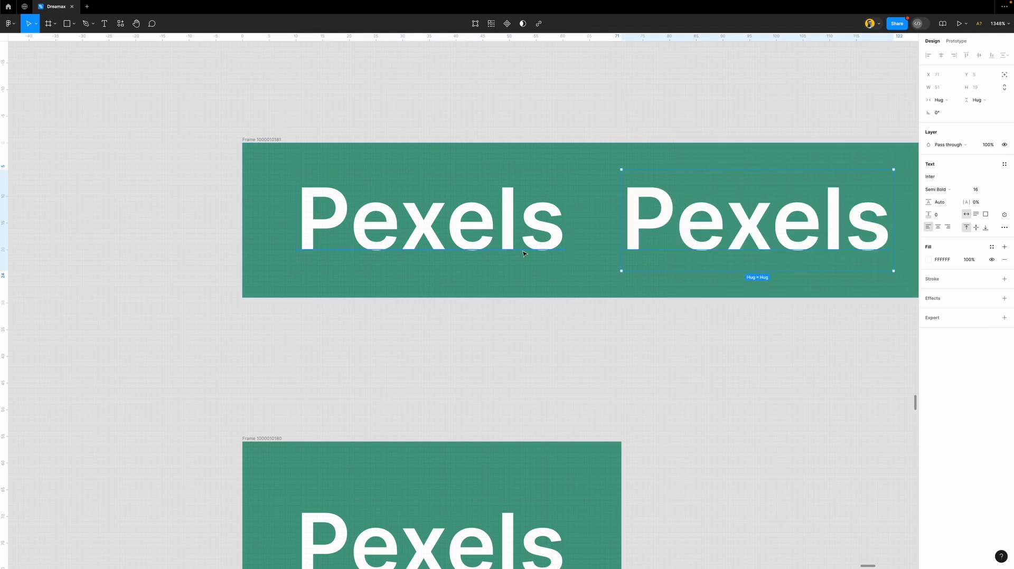
- Set the spacing between the two Pexels texts in the upper green frame to 17
scroll(720, 186, "right", 3)
left_click(839, 188)
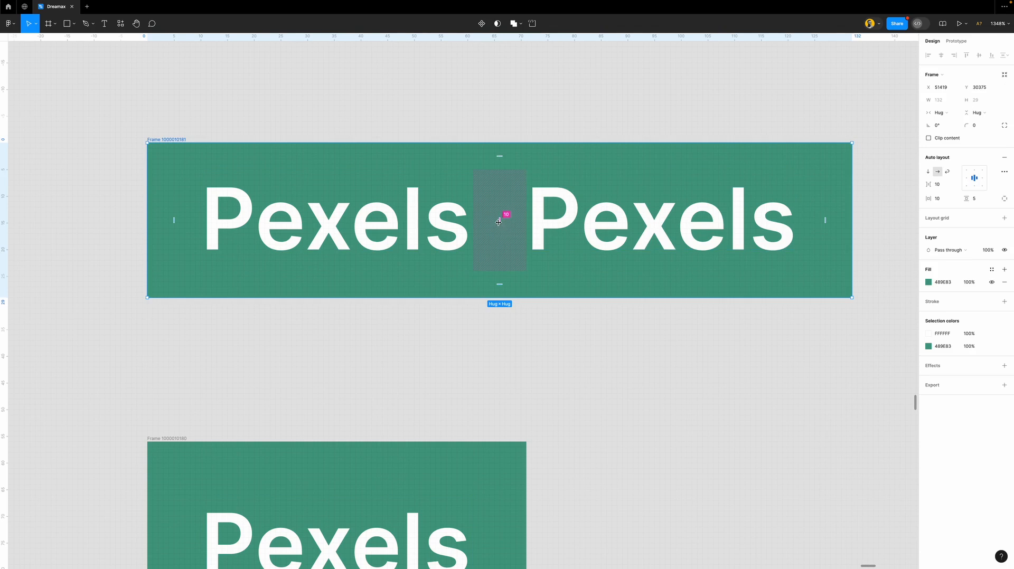
left_click_drag(499, 222, 520, 230)
mouse_move(929, 186)
left_mouse_down()
mouse_move(908, 186)
mouse_move(930, 190)
left_mouse_up()
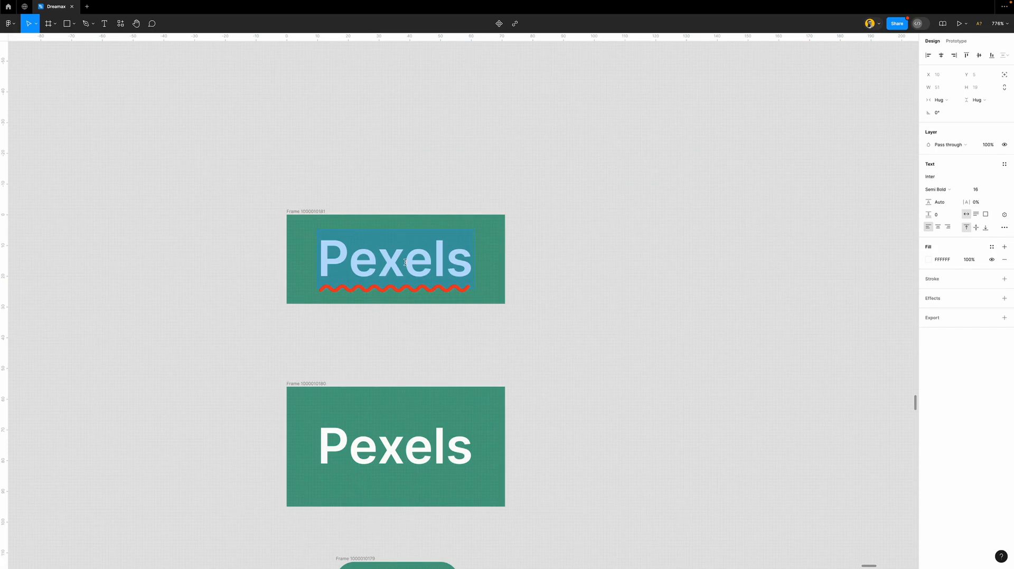
- Change the text inside the upper green frame to "Get started"
type("Get")
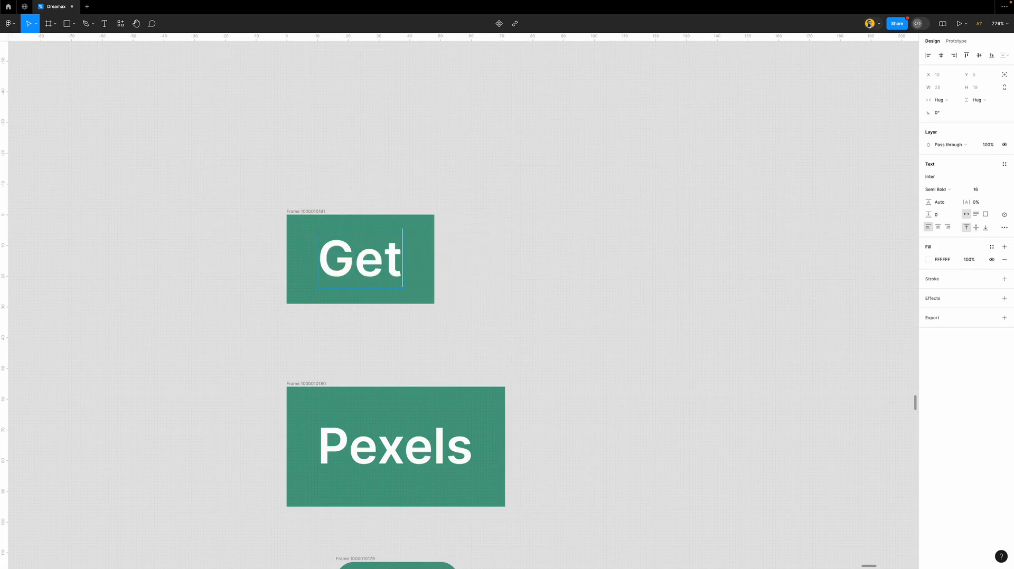
type(" started")
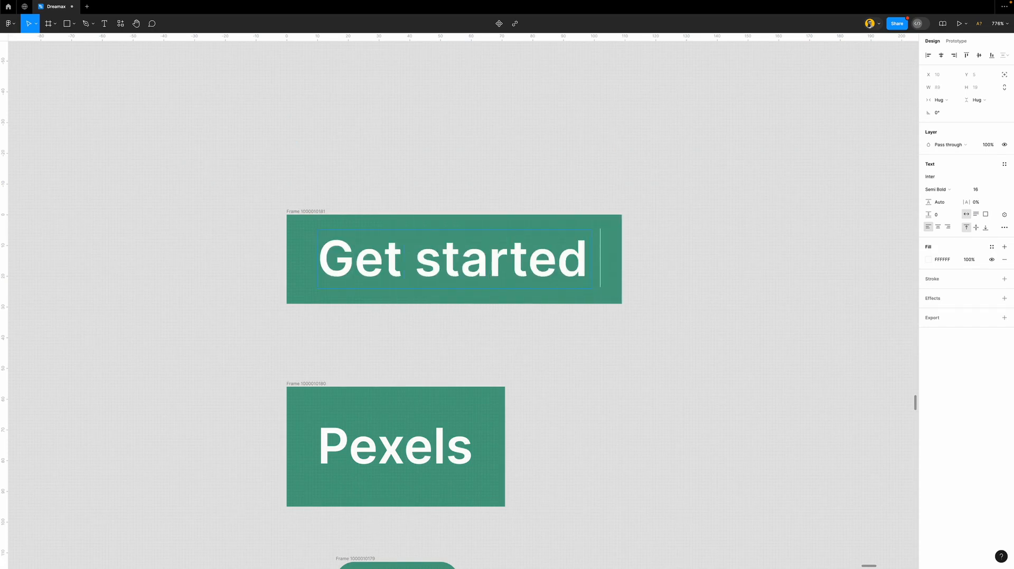
key("Escape")
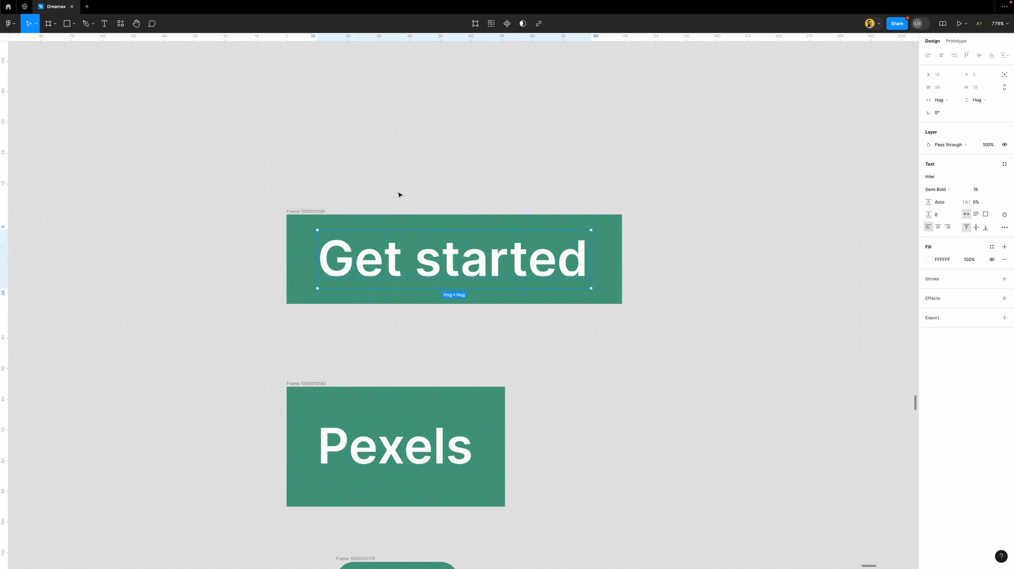
- Delete both green auto layout test frames above the homepage design
left_click(326, 212)
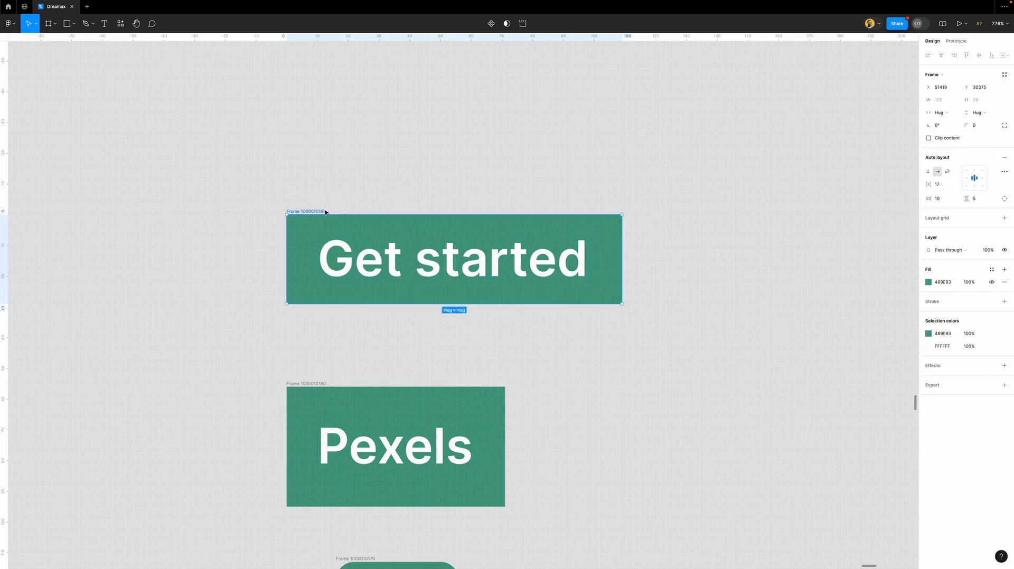
key("Delete")
left_click(311, 309)
key("Delete")
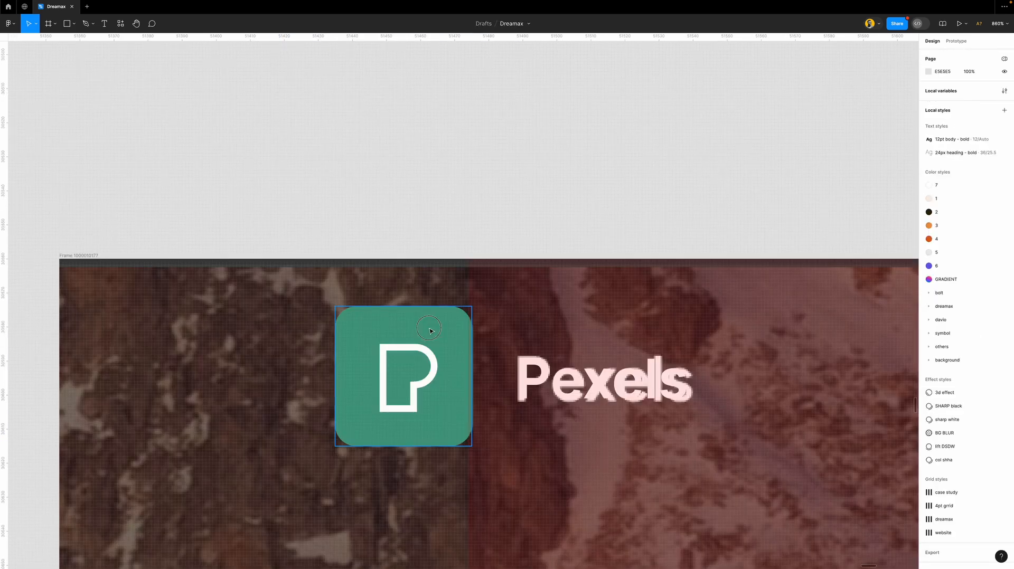
- Combine the green logo icon and the Pexels text in the header into one auto layout
left_click(432, 333)
left_click(558, 377, "shift")
key("shift+a")
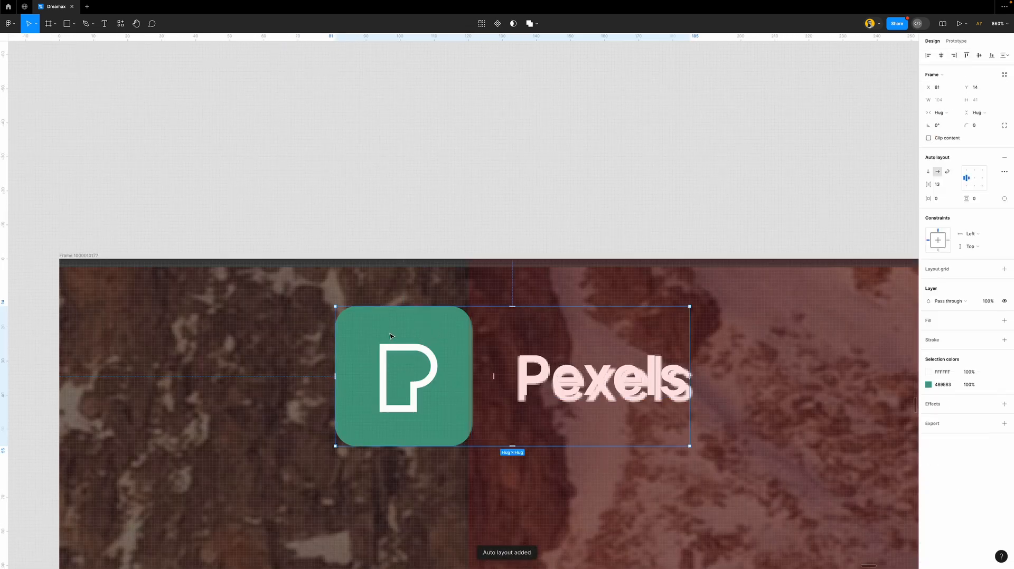
- Place a copy of the header's Pexels text beside the screenshot's Explore link and change it to "Explore"
scroll(391, 338, "down", 10)
scroll(391, 337, "down", 1)
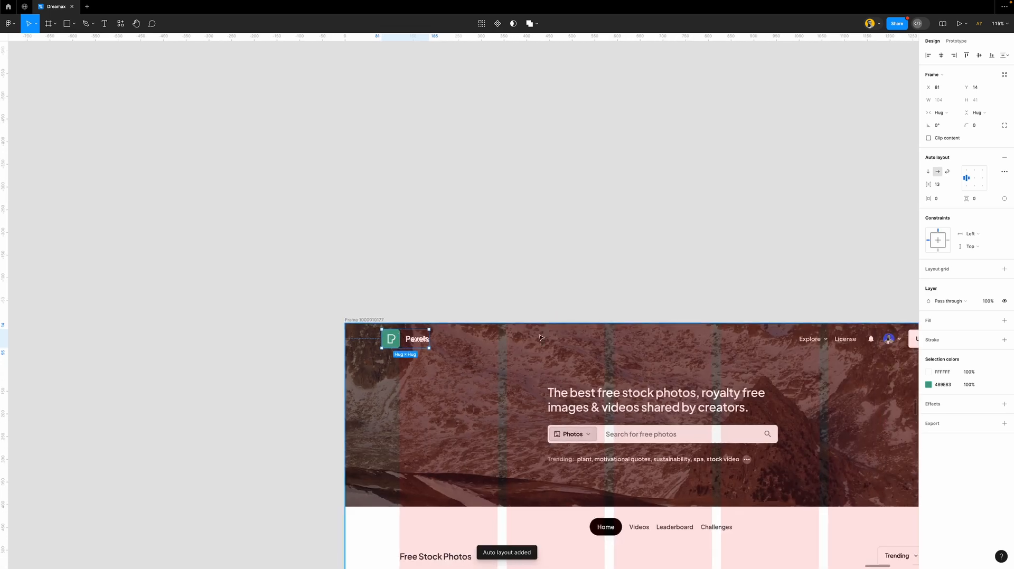
scroll(391, 337, "right", 3)
double_click(253, 341)
left_click_drag(264, 342, 616, 343)
scroll(616, 343, "up", 4)
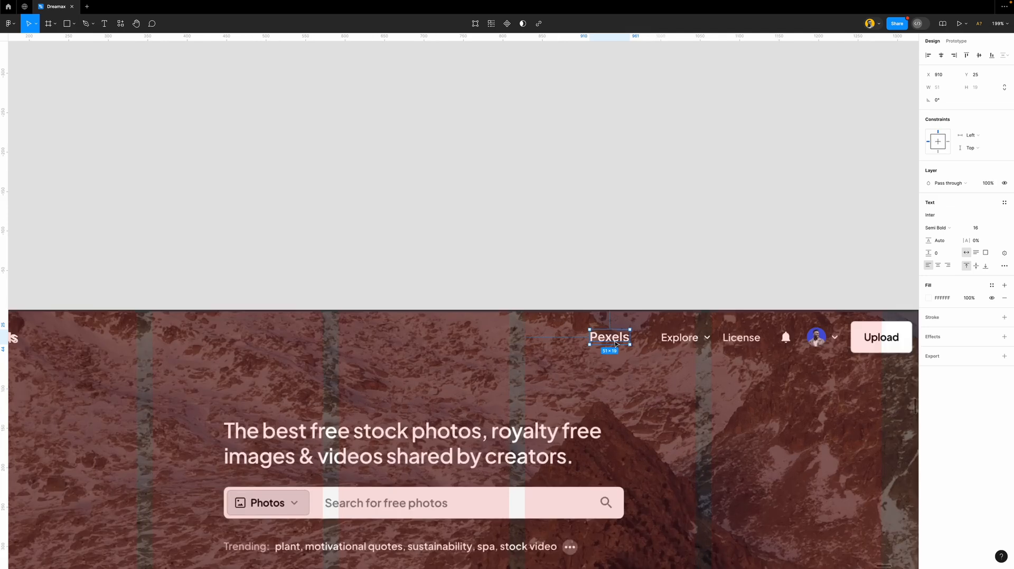
scroll(607, 343, "right", 2)
double_click(556, 343)
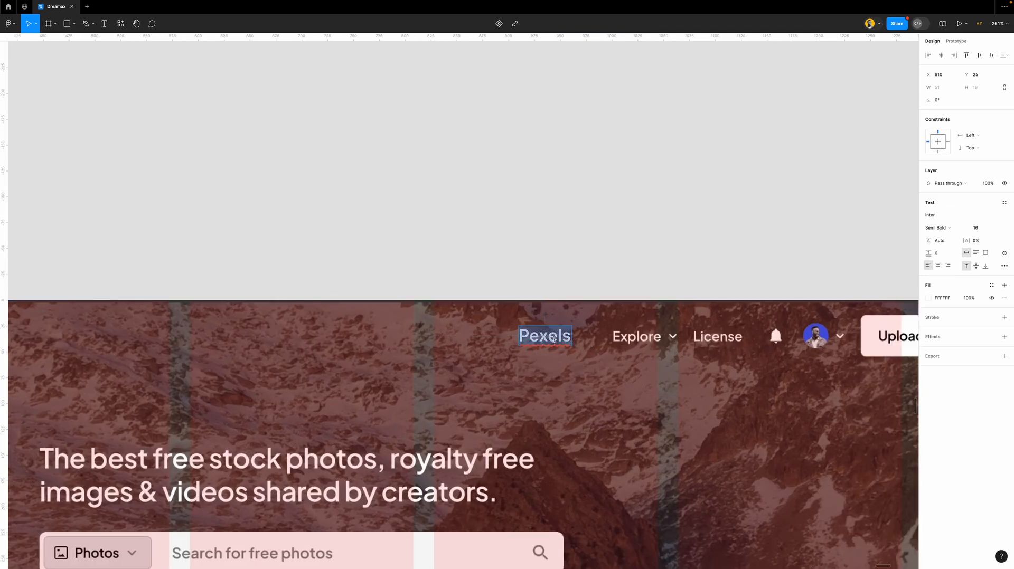
type("Explore")
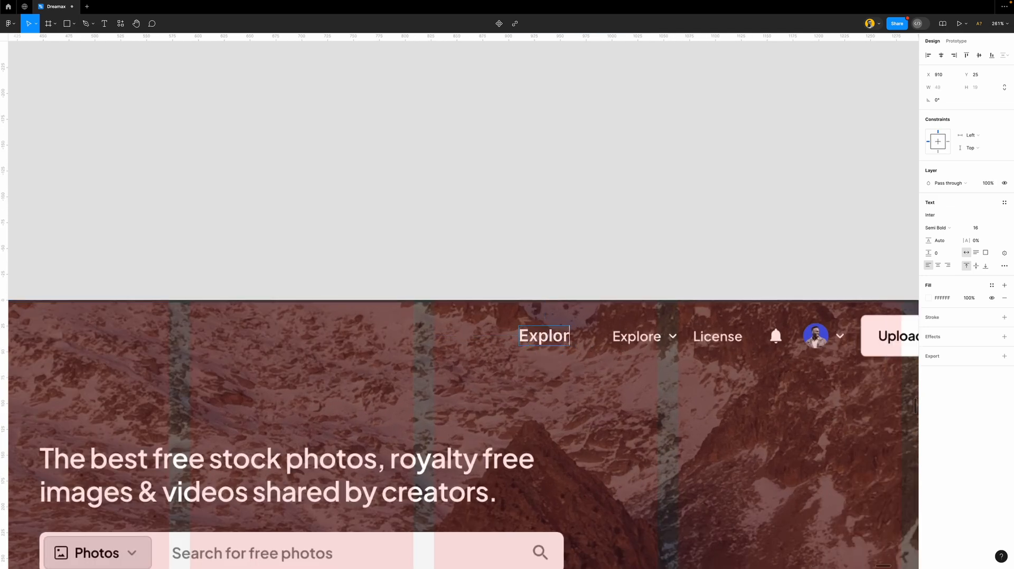
key("Escape")
- Deselect the Explore text and hide the layout grid columns over the homepage
scroll(552, 322, "down", 2)
scroll(552, 322, "down", 5)
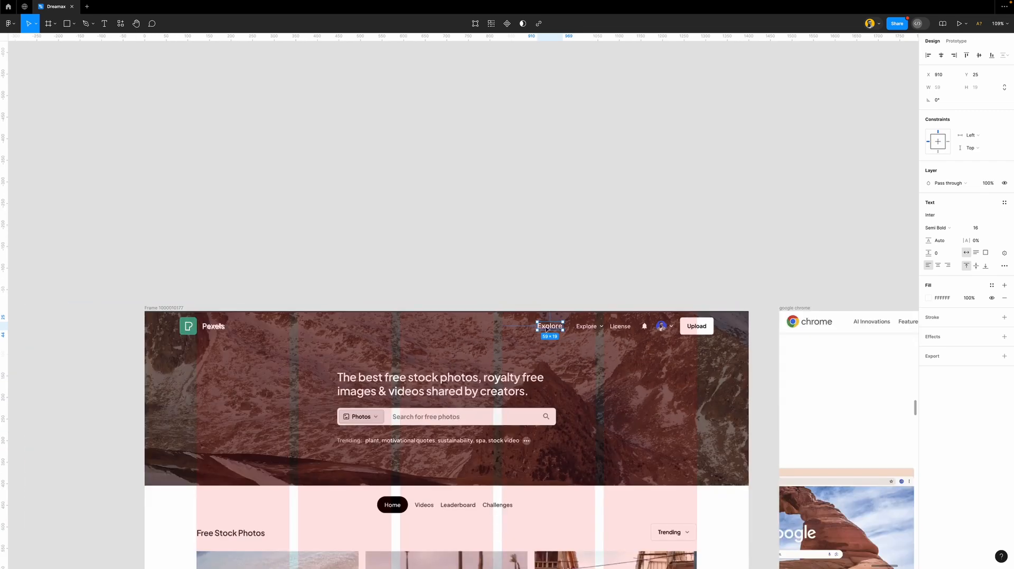
scroll(503, 360, "down", 2)
scroll(392, 276, "up", 3)
scroll(462, 331, "down", 4)
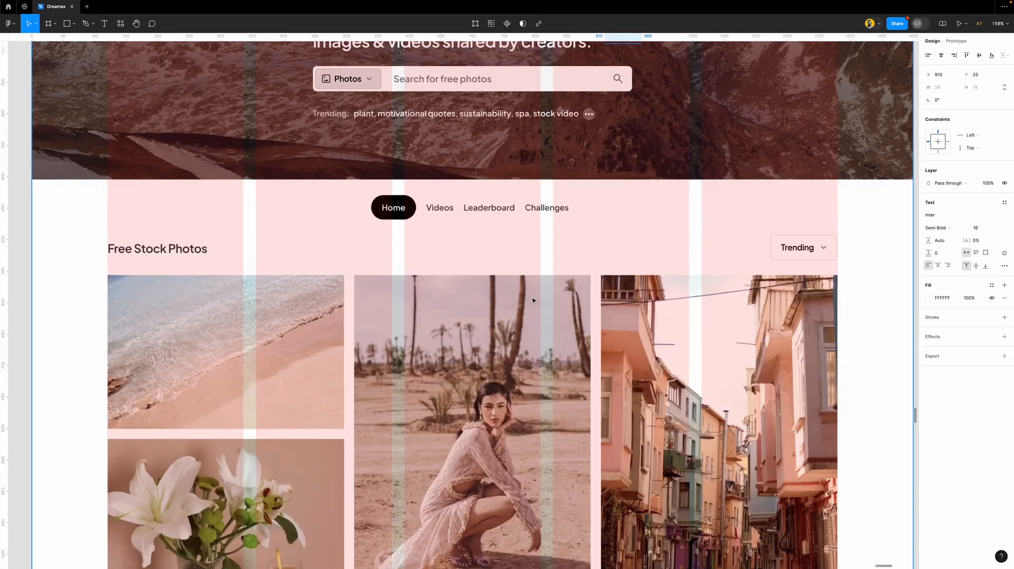
scroll(538, 296, "down", 4)
left_click(557, 258)
key("shift+g")
scroll(496, 287, "up", 2)
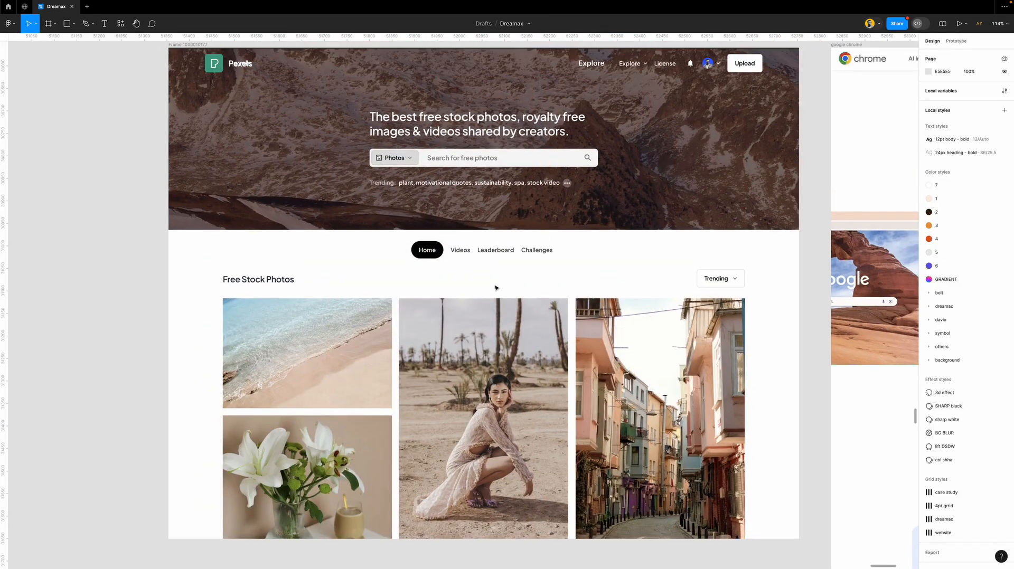
- Place a copy of the Explore text below the Trending line and change it to "Video"
scroll(498, 289, "up", 5)
scroll(615, 308, "up", 5)
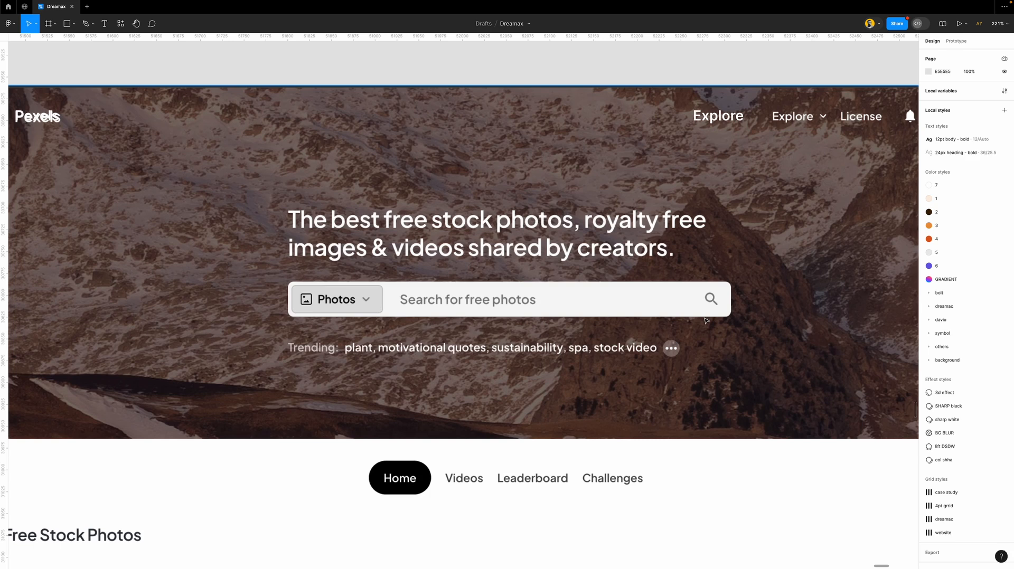
left_click(718, 116)
left_click_drag(719, 115, 353, 405)
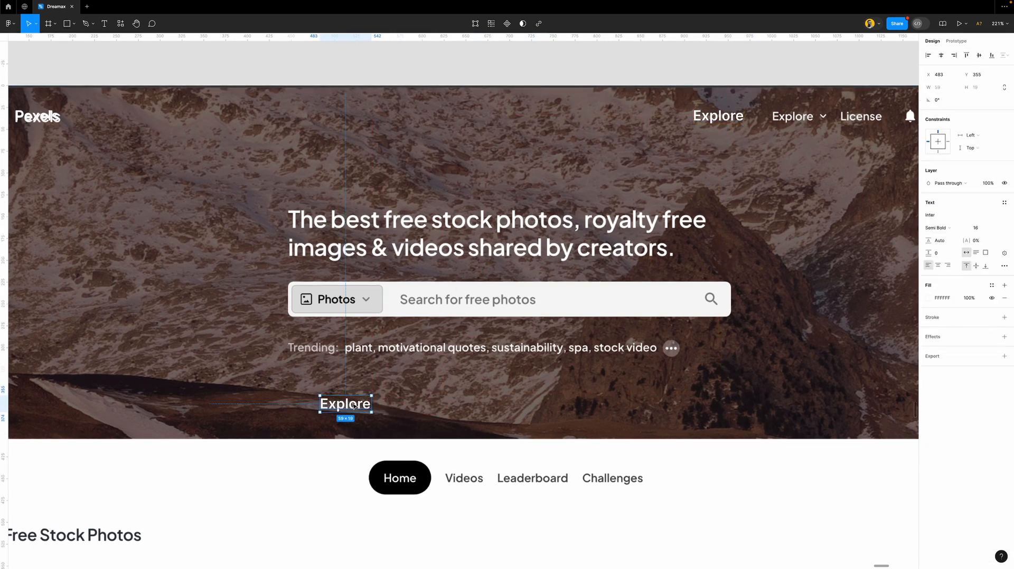
scroll(328, 414, "up", 3)
key("Return")
type("Photo")
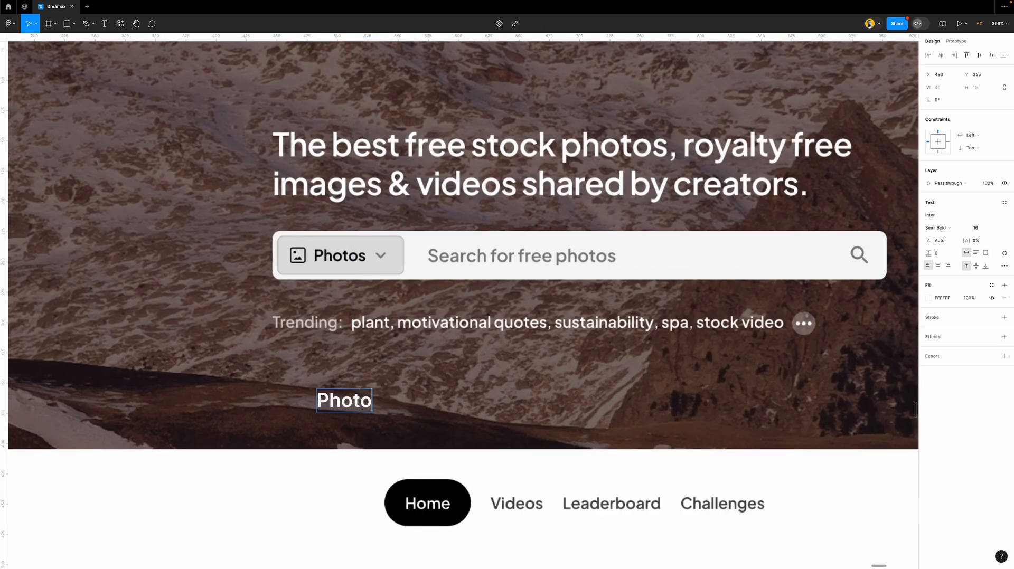
key("ctrl+a")
type("Video")
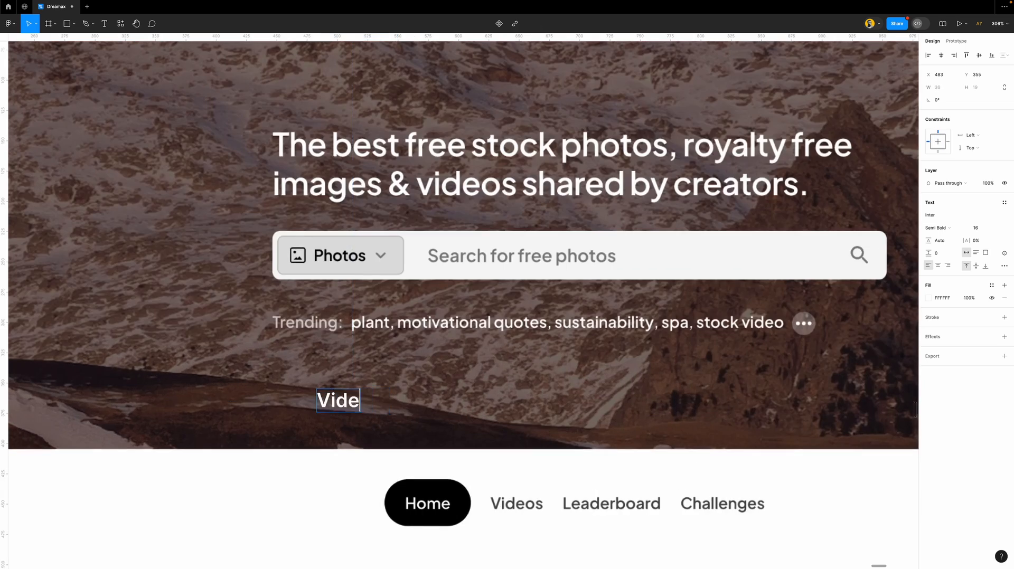
key("Escape")
- Set the Video text to font size 14 with Semi Bold weight
left_click(992, 228)
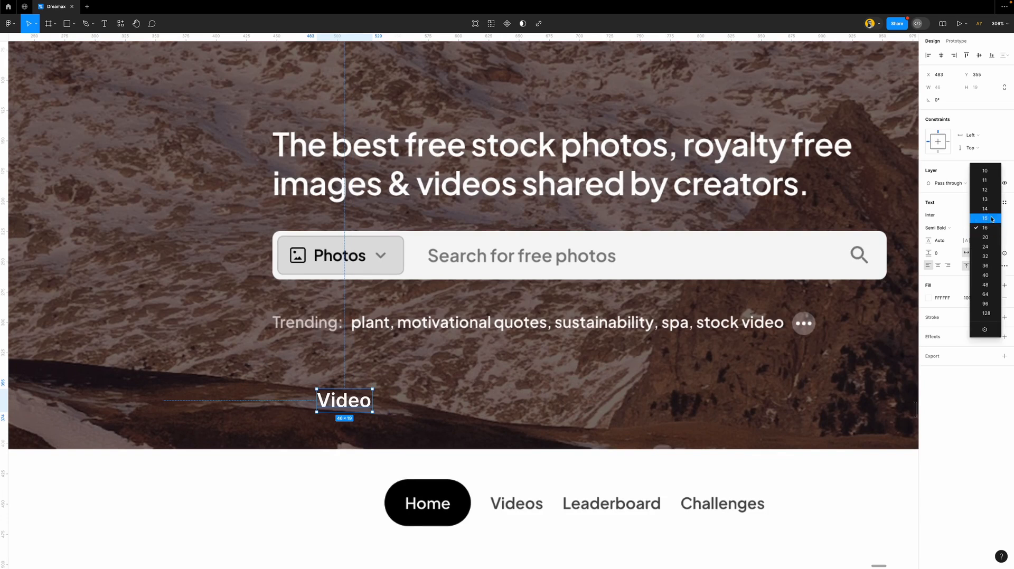
left_click(992, 213)
left_click(950, 230)
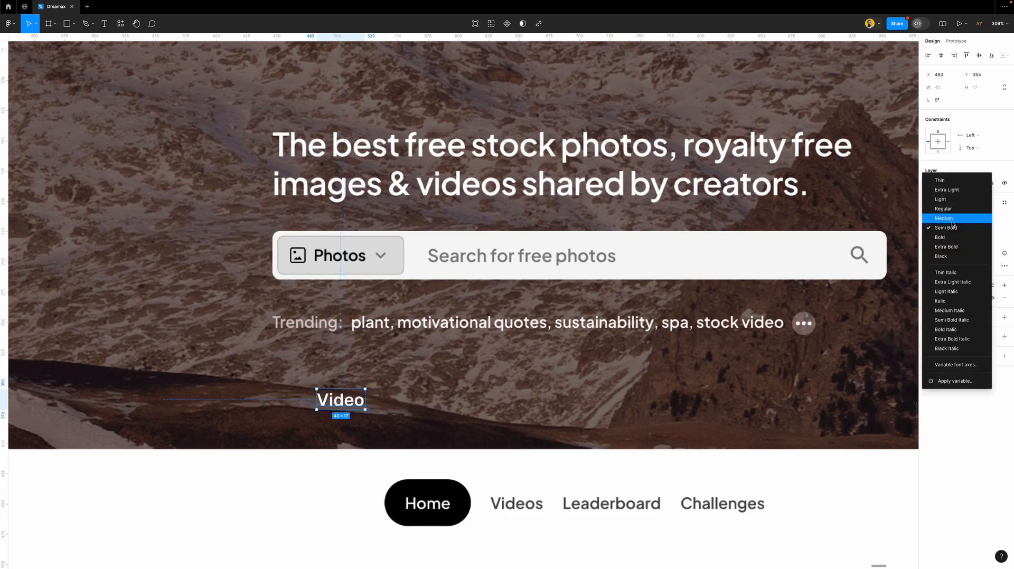
left_click(953, 227)
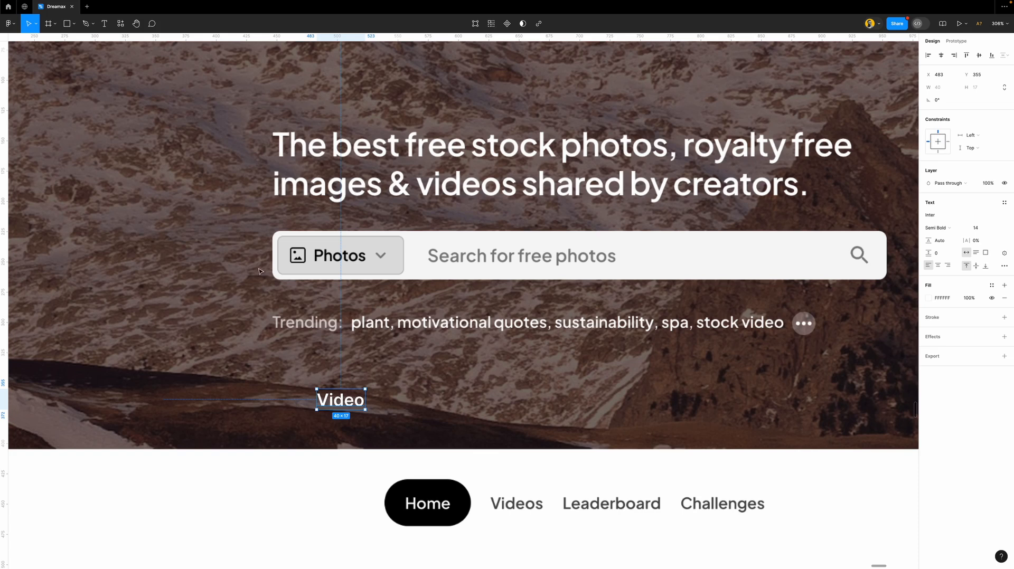
- Find a photo icon in the Material Symbols plugin and place it just before the Video text
left_click(120, 23)
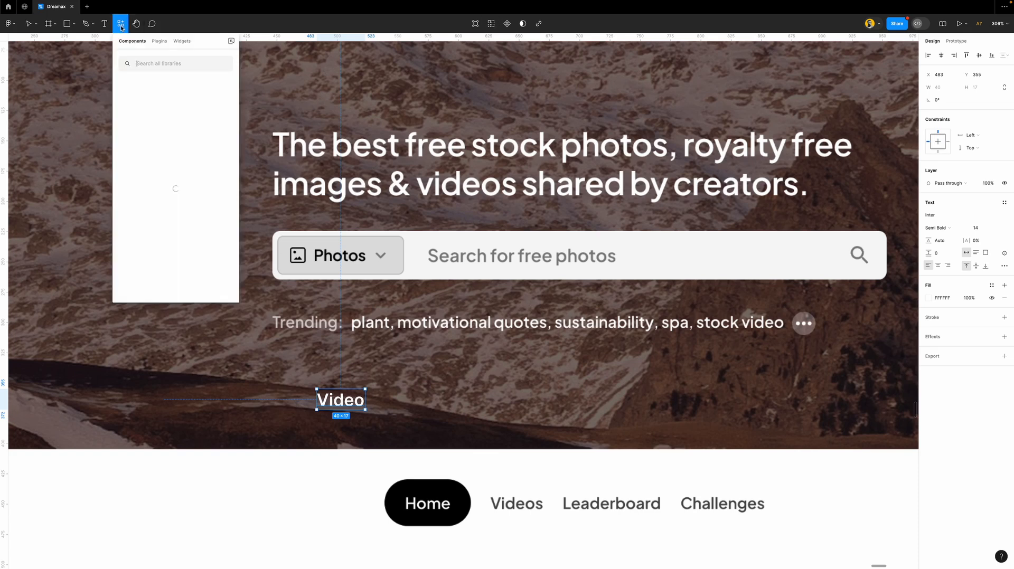
left_click(159, 41)
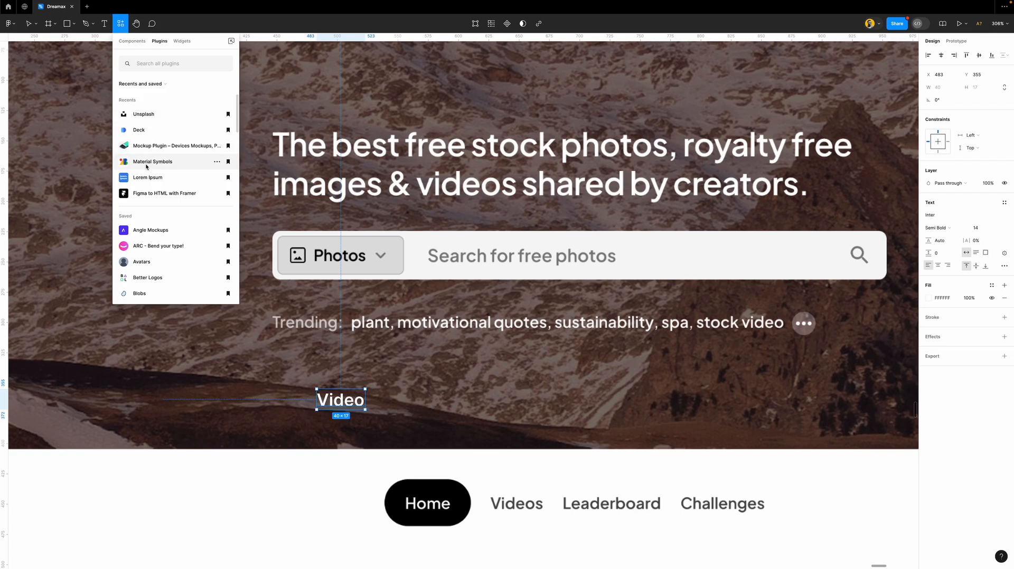
key("Escape")
type("photo")
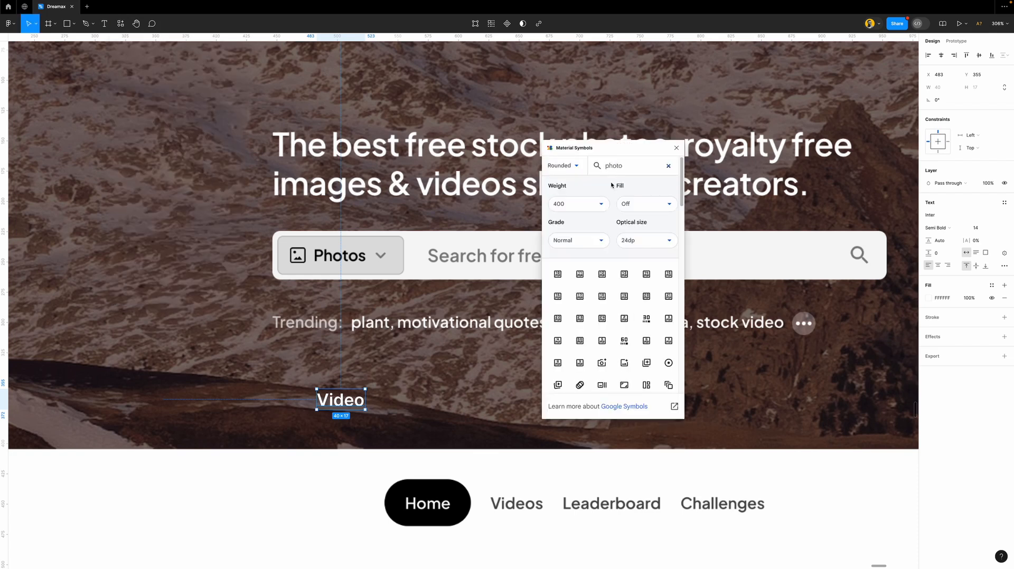
left_click_drag(626, 322, 294, 400)
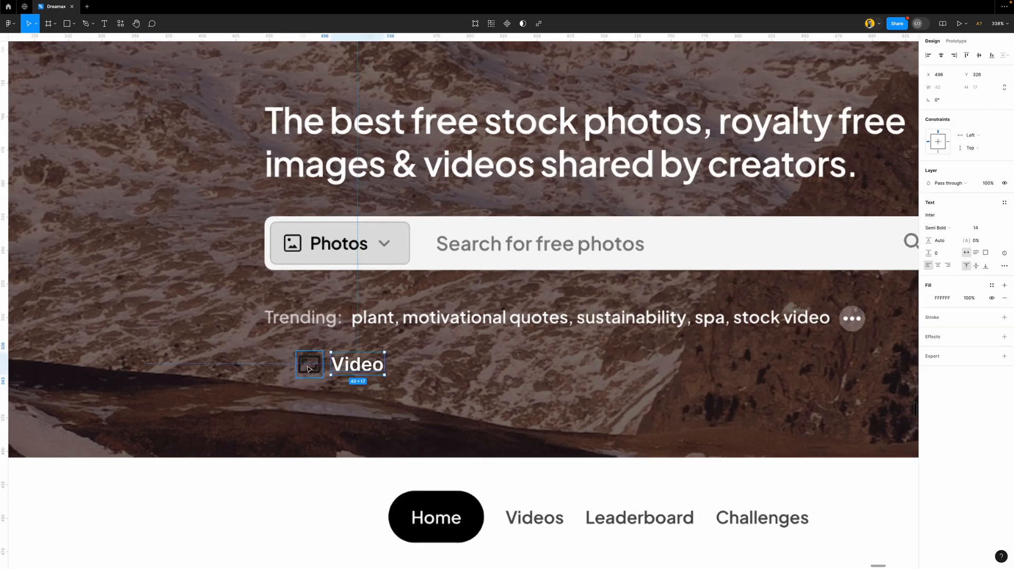
- Copy the photo icon to just after the Video text and swap the copy for the Material Symbols downward chevron
left_click_drag(309, 369, 406, 364, "alt")
left_click(152, 23)
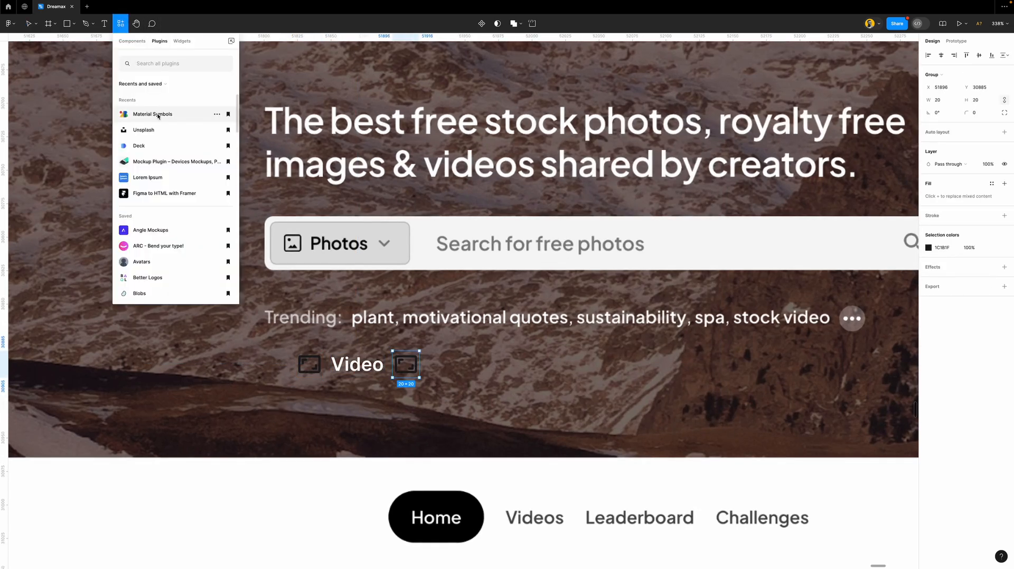
left_click(156, 113)
left_click(624, 168)
type("chevron")
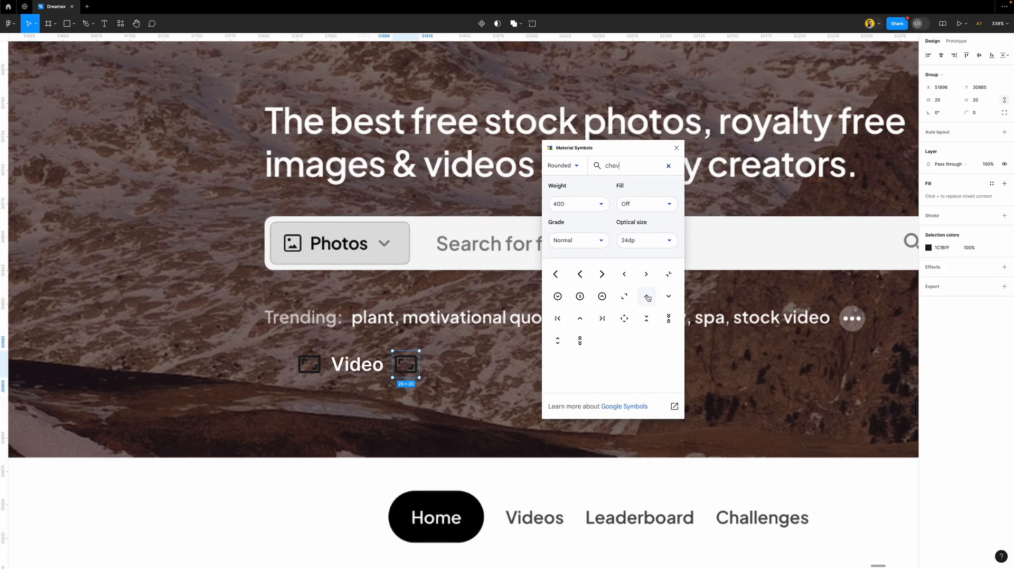
left_click(669, 297)
left_click(676, 149)
- Place a Medium-weight copy of the Video text after the chevron and change it to "Search for free videos"
left_click(365, 368)
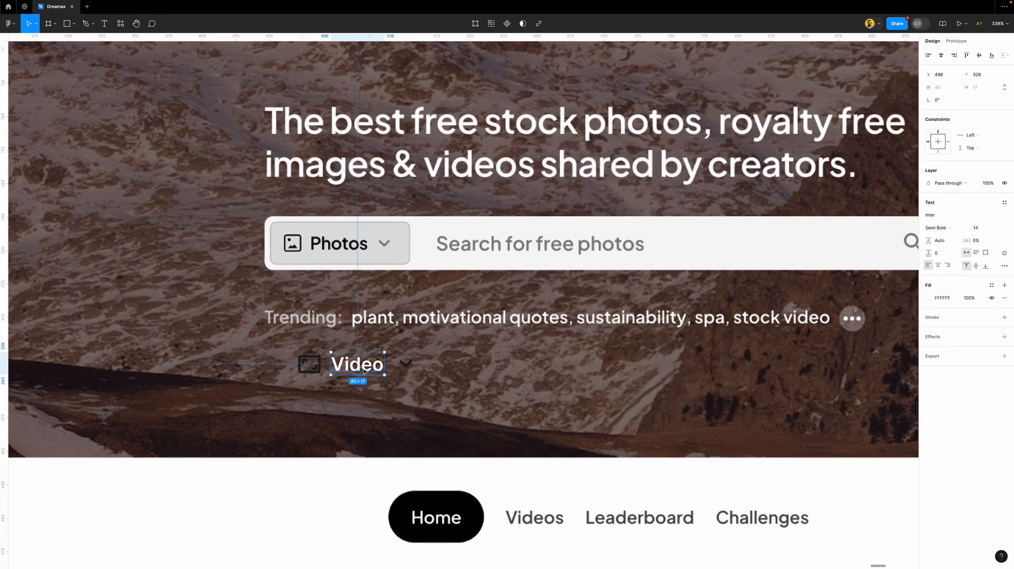
left_click_drag(363, 366, 489, 366, "alt")
double_click(489, 366)
type("Search for free videos")
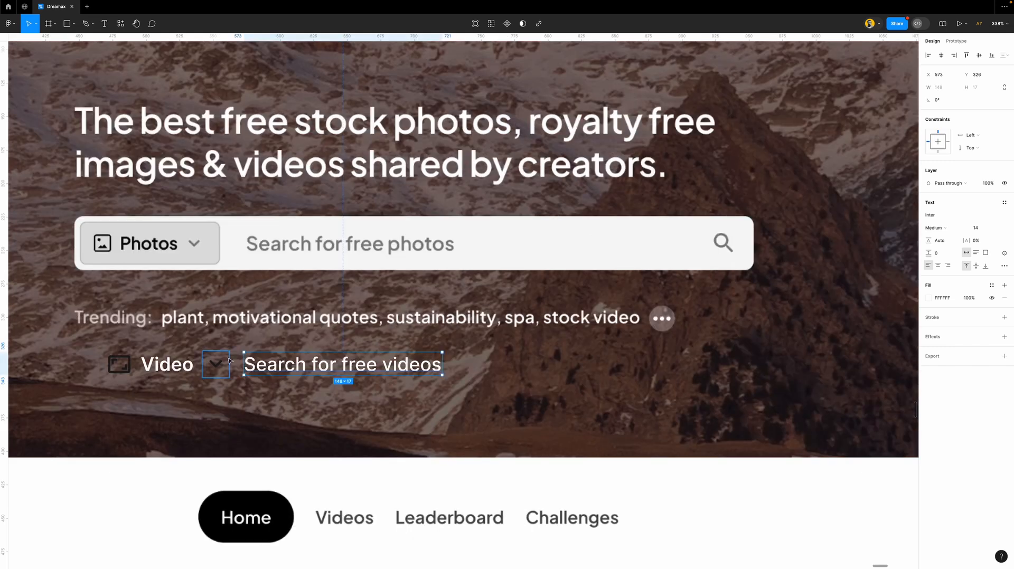
- Place a copy of the chevron icon at the row's far end, under the search icon, and run the Material Symbols plugin
left_click(215, 365)
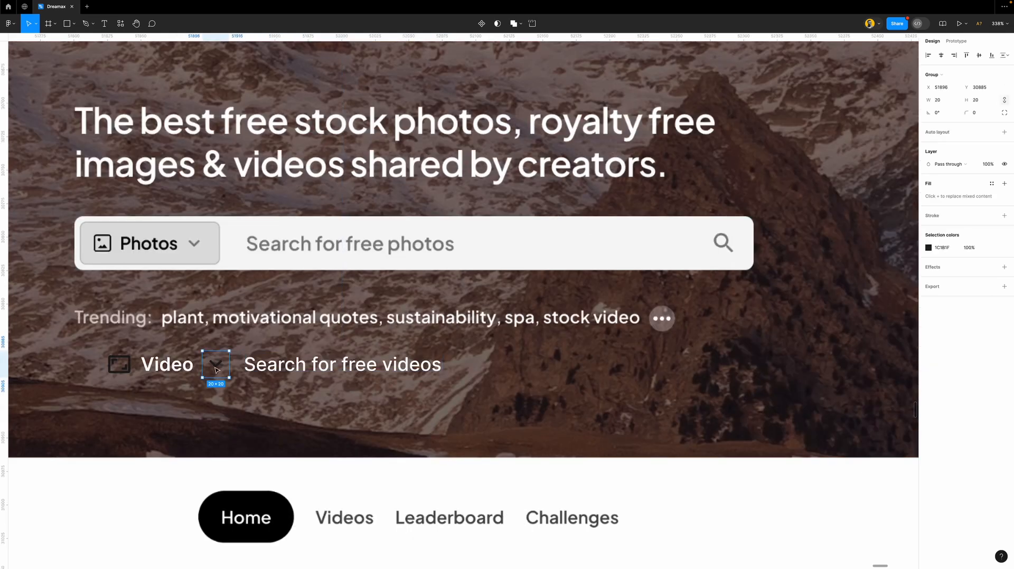
left_click_drag(690, 364, 714, 364)
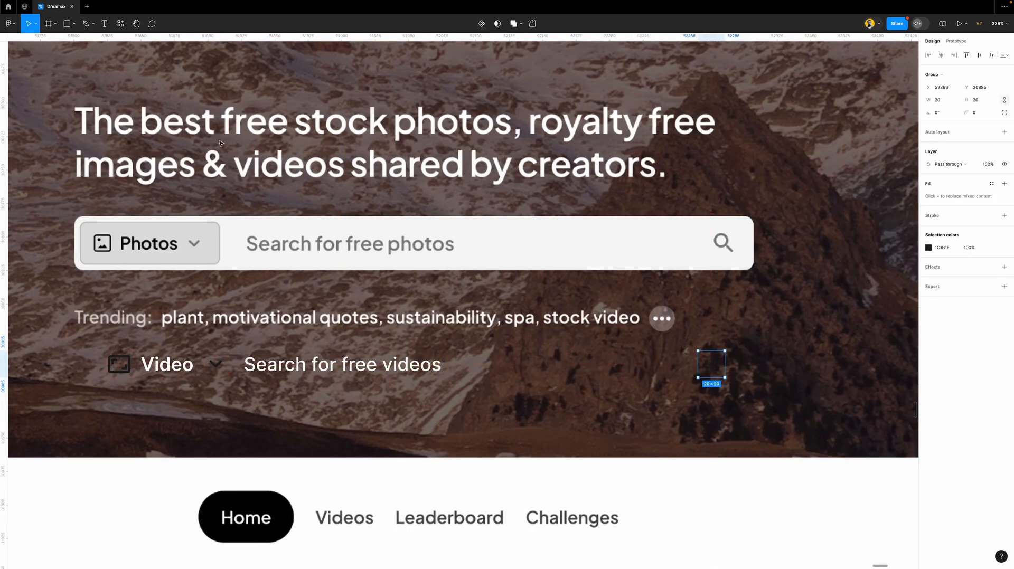
left_click(120, 24)
left_click(154, 112)
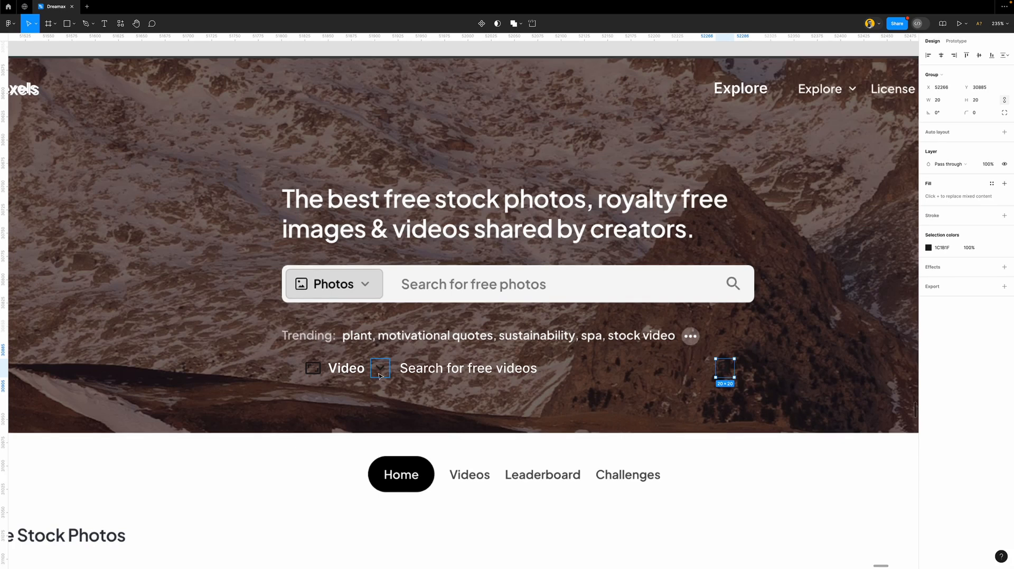
- Move the Video row's texts and icons to the empty canvas under the search bar screenshot and recolour them to 000000
left_click(379, 375, "shift")
left_click(319, 376, "shift")
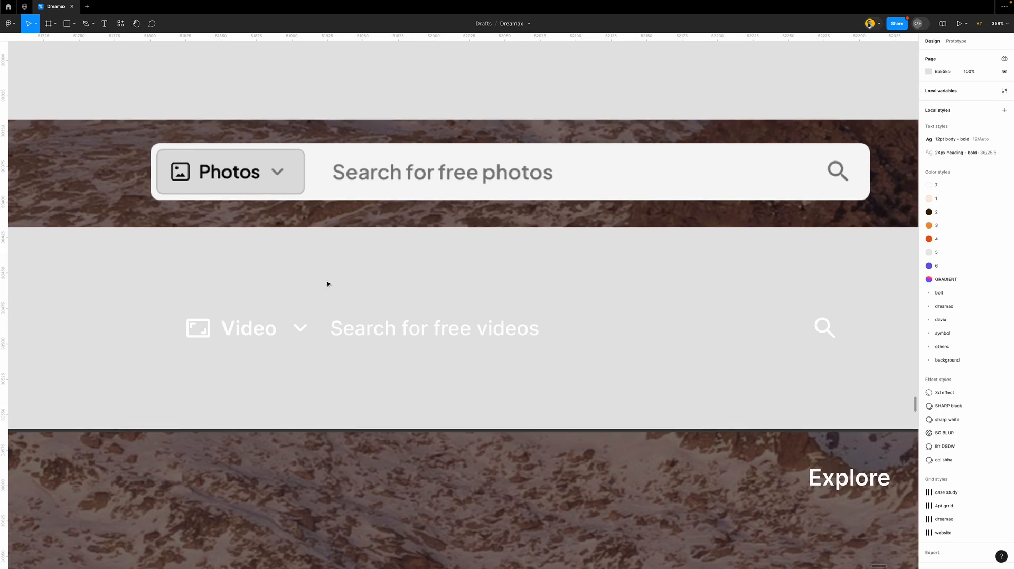
left_click(310, 340)
left_click(372, 338)
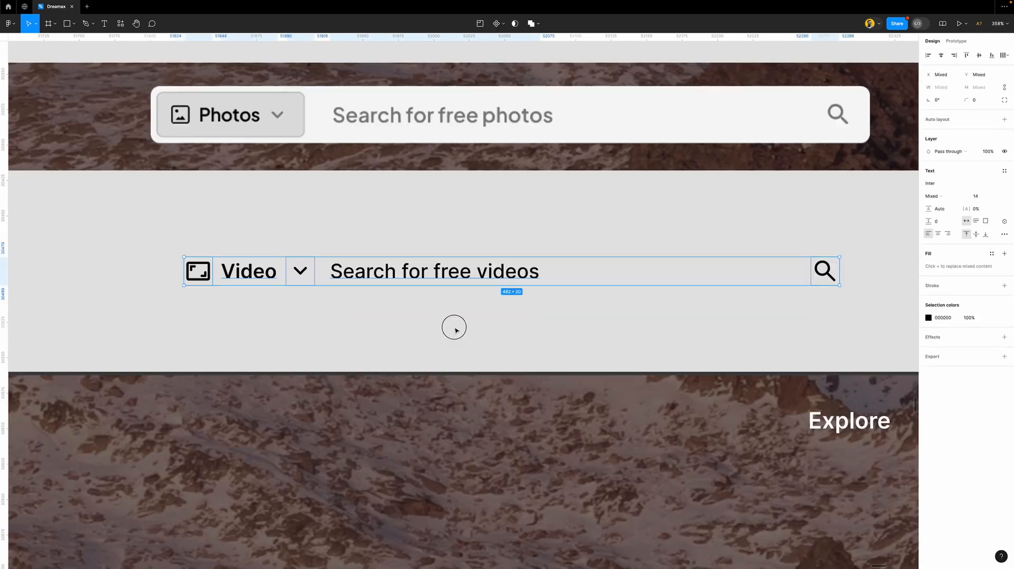
left_click(454, 330)
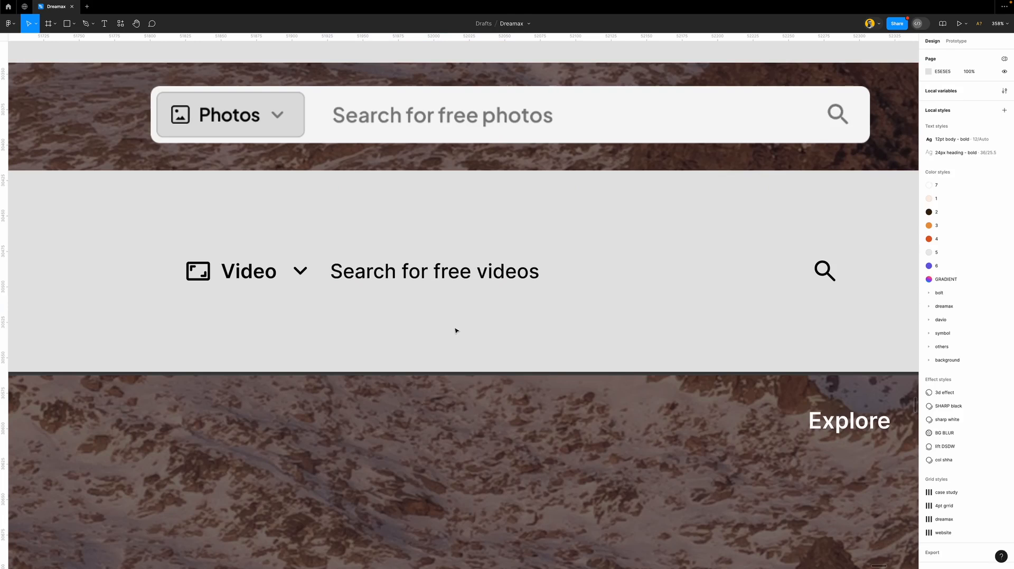
- Combine the "Search for free videos" text and the search icon in a horizontal auto layout and reduce the gap between them
left_click_drag(357, 211, 874, 269)
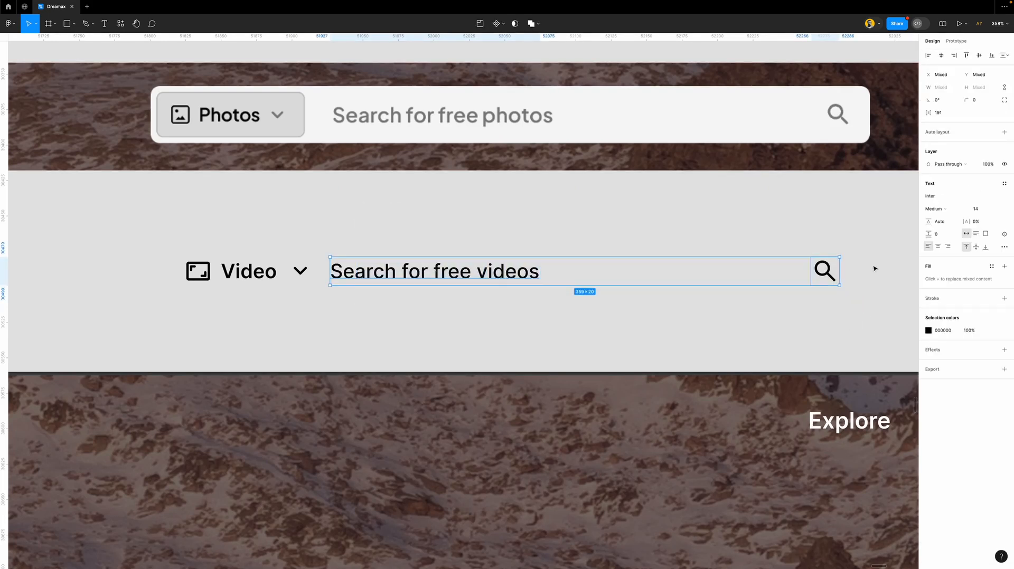
left_click(945, 135)
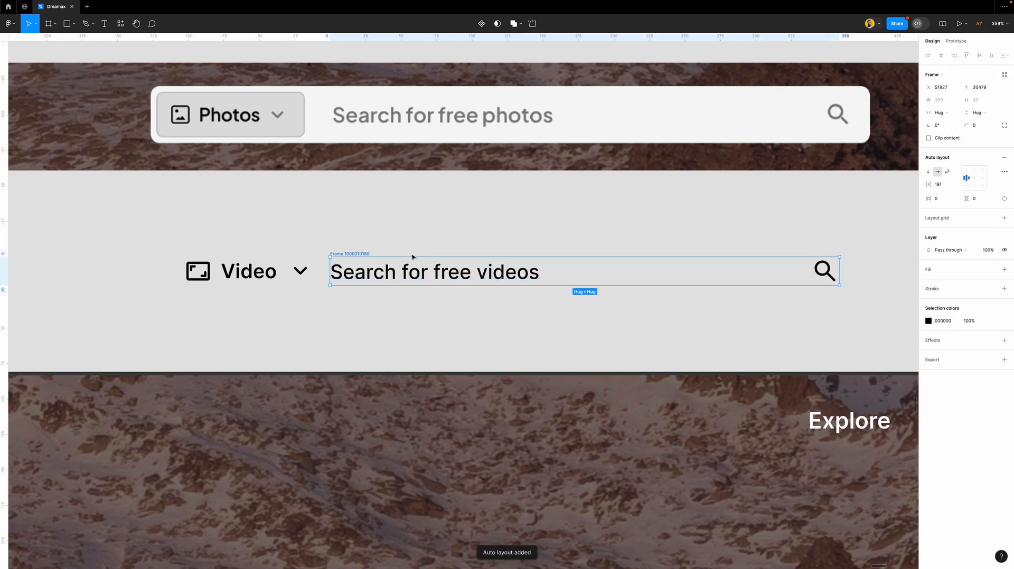
left_click_drag(928, 184, 891, 182)
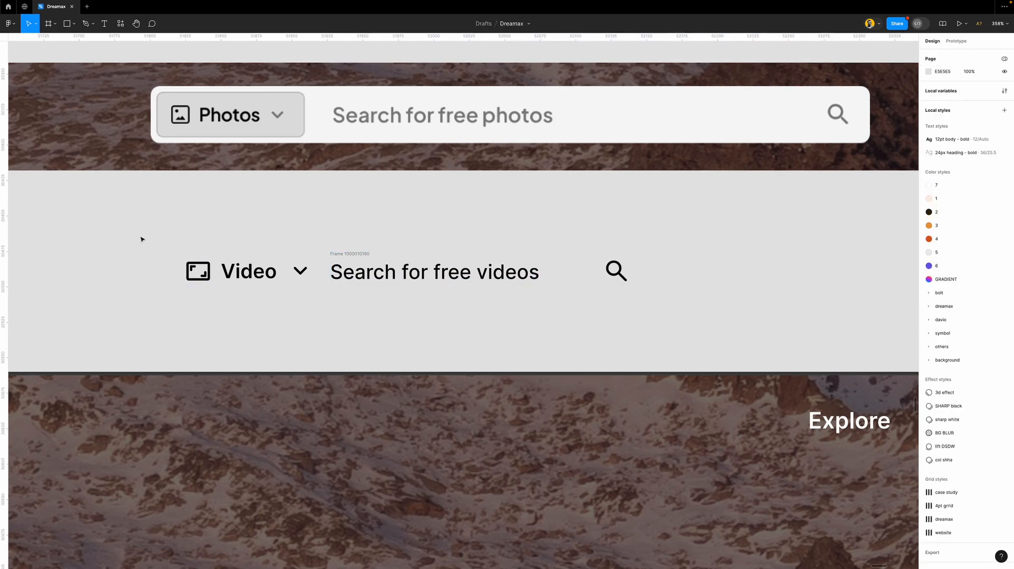
- Wrap the video icon, Video text and chevron in an auto layout with 10 horizontal and vertical padding and a 1 px black stroke
left_click_drag(134, 233, 324, 307)
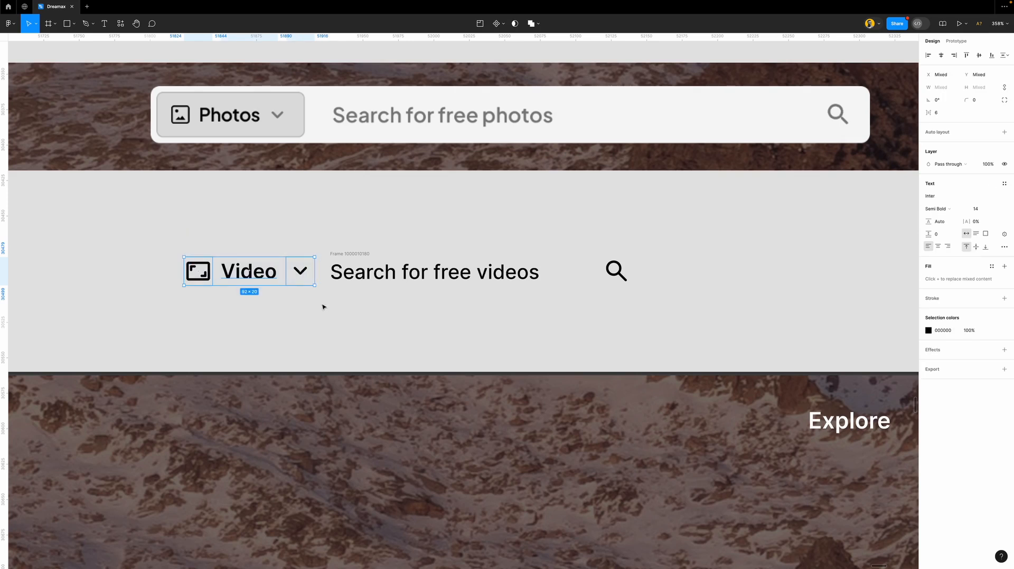
left_click(959, 131)
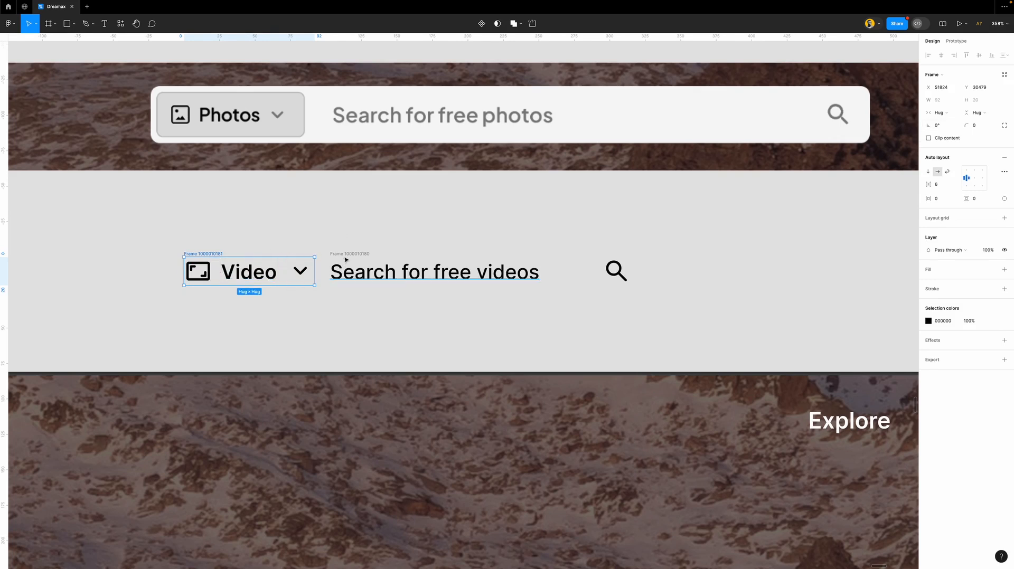
scroll(288, 299, "up", 1, "ctrl")
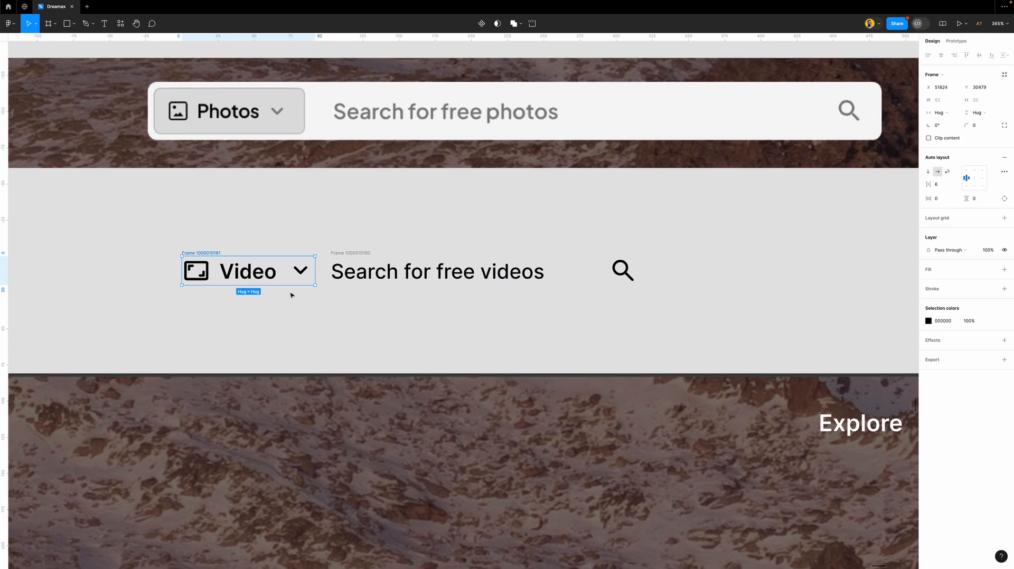
scroll(292, 294, "up", 1, "ctrl")
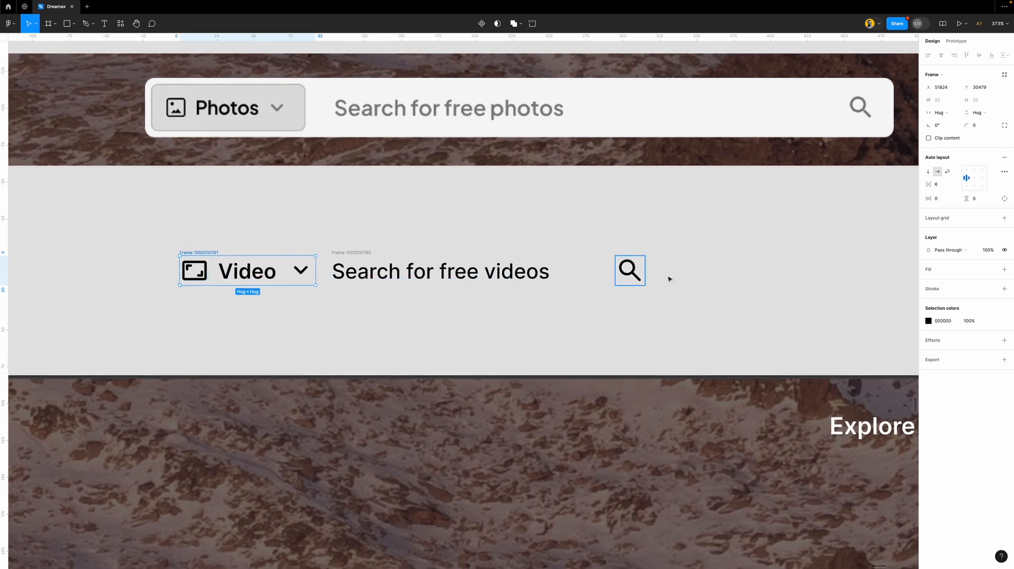
left_click(943, 201)
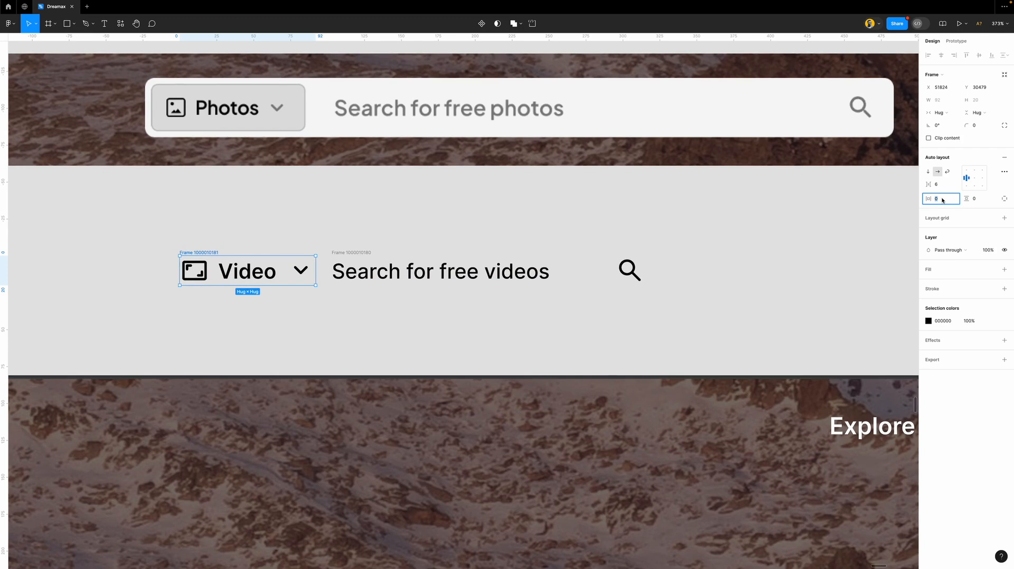
type("10")
key("Return")
left_click(987, 200)
type("10")
key("Return")
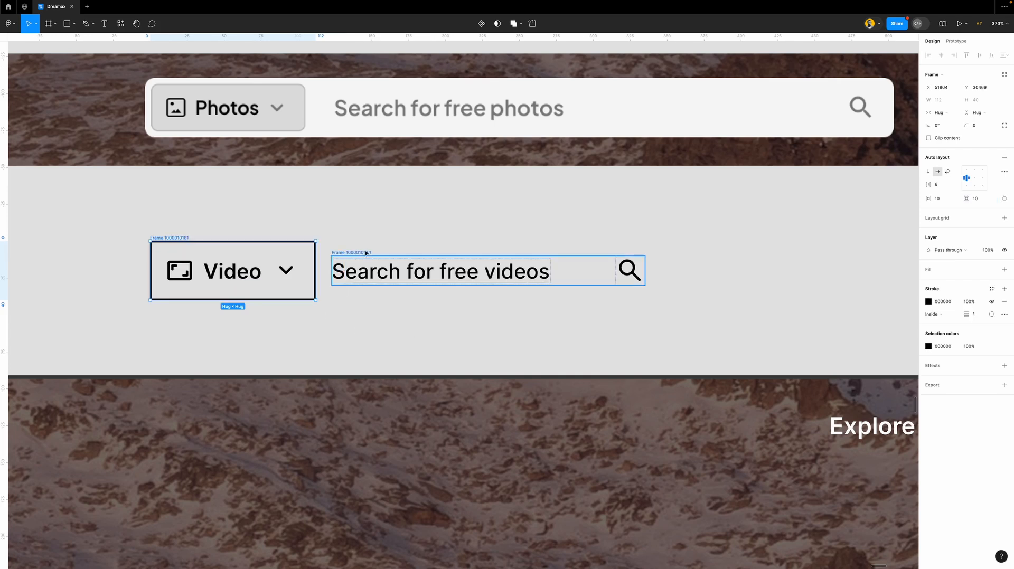
- Wrap the Video button and the search text frame together in a horizontal auto layout with a gap of 20
left_click(366, 253, "shift")
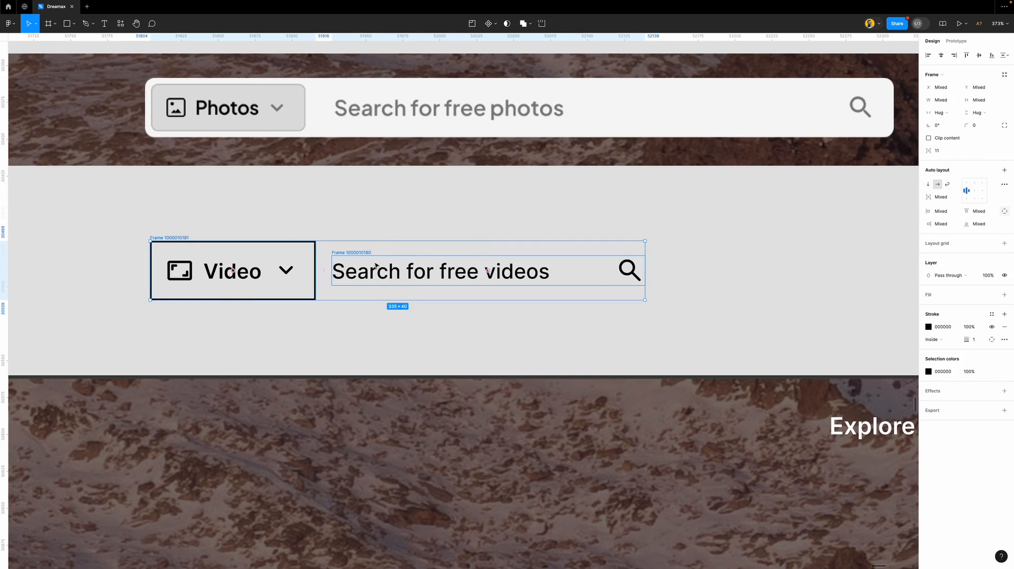
key("shift+a")
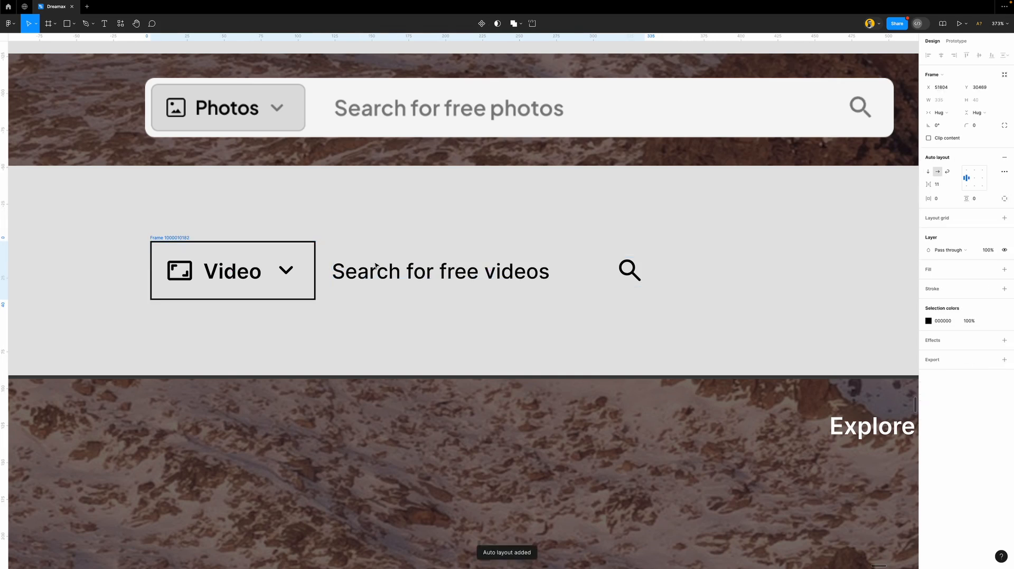
left_click(942, 184)
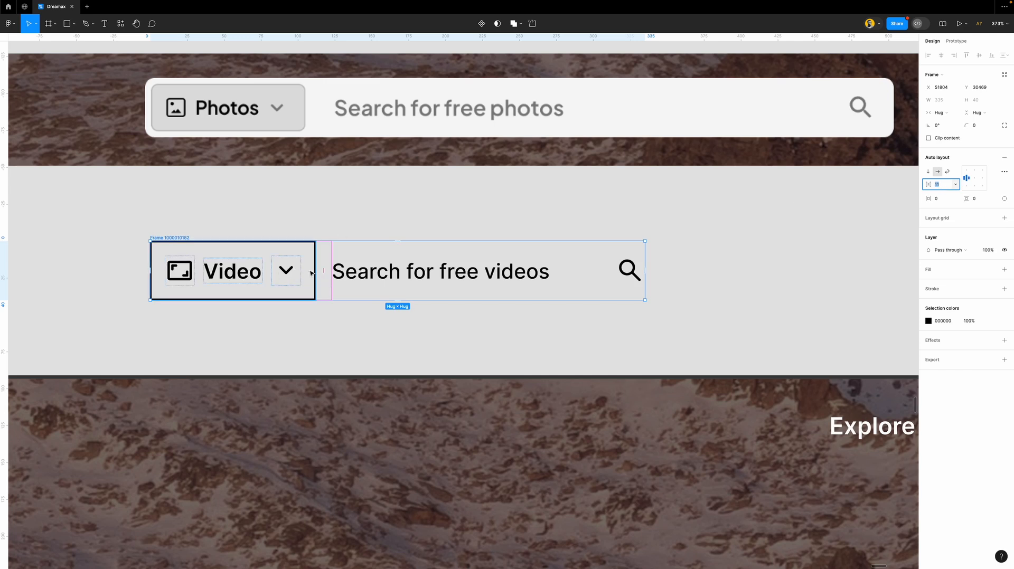
key("shift+Up")
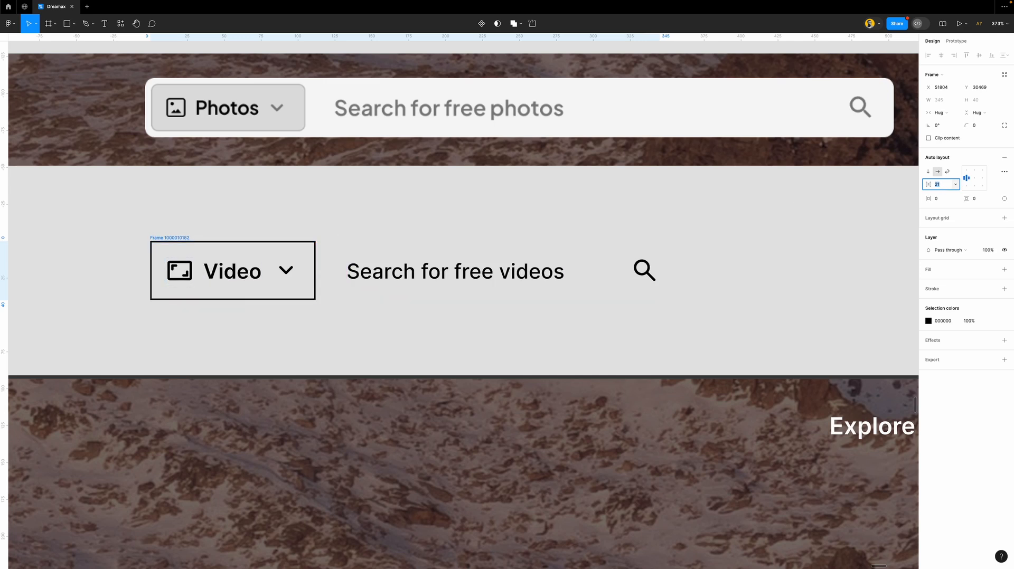
key("Down")
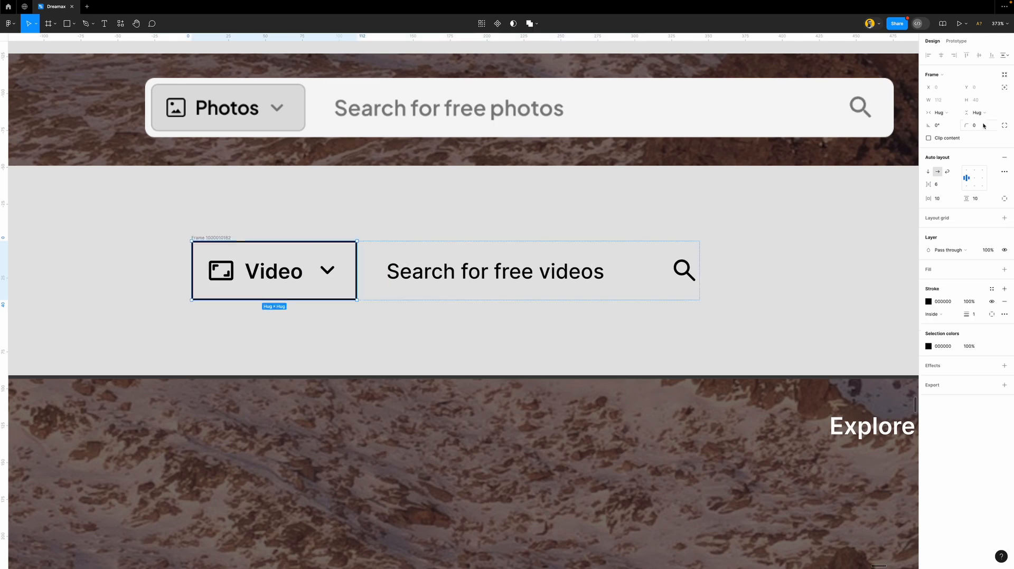
- Set the Video button's corner radius to 70
left_click(984, 126)
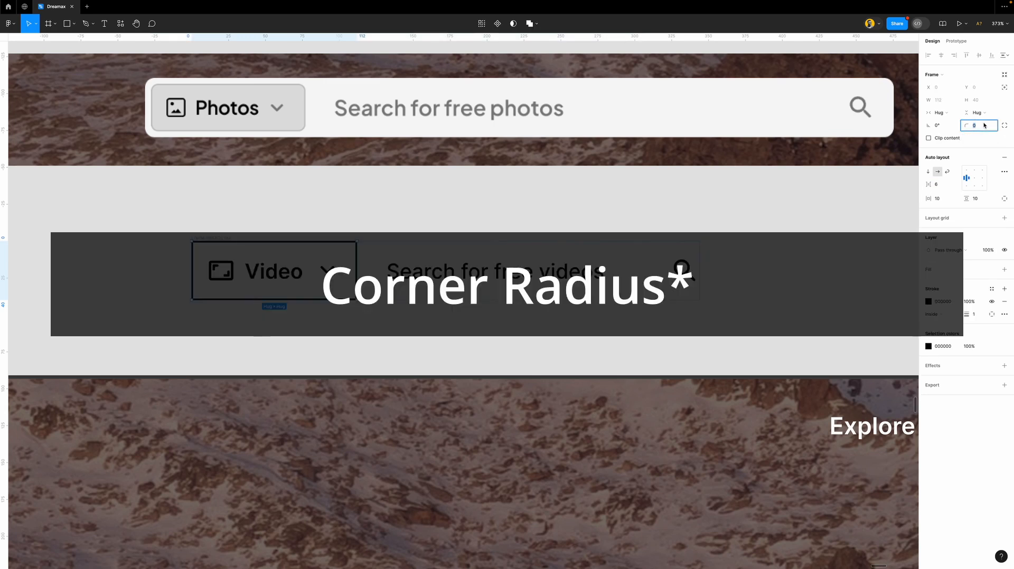
type("60")
key("Return")
- Set the outer search bar frame's horizontal and vertical padding to 6
left_click(222, 238)
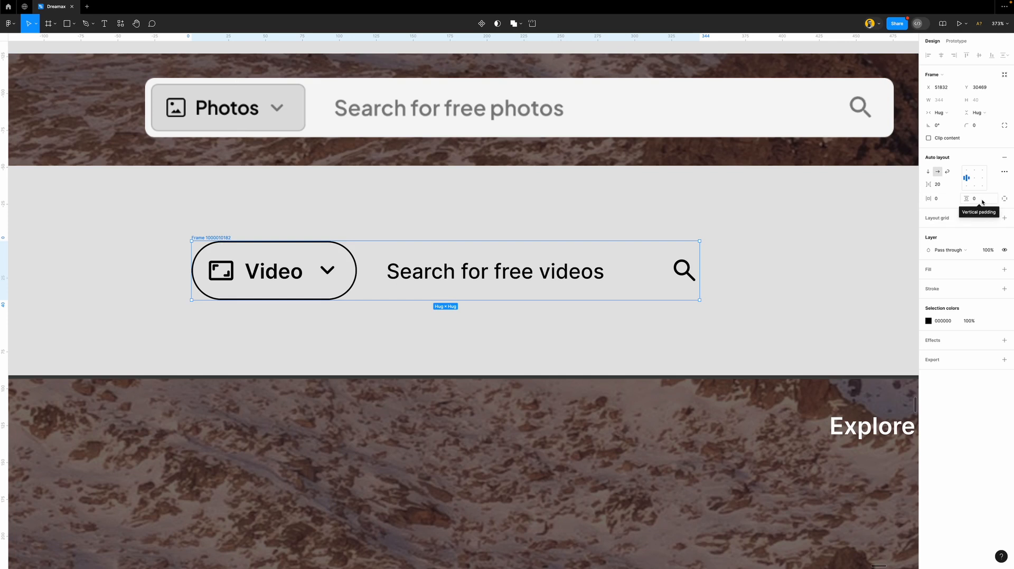
left_click(944, 200)
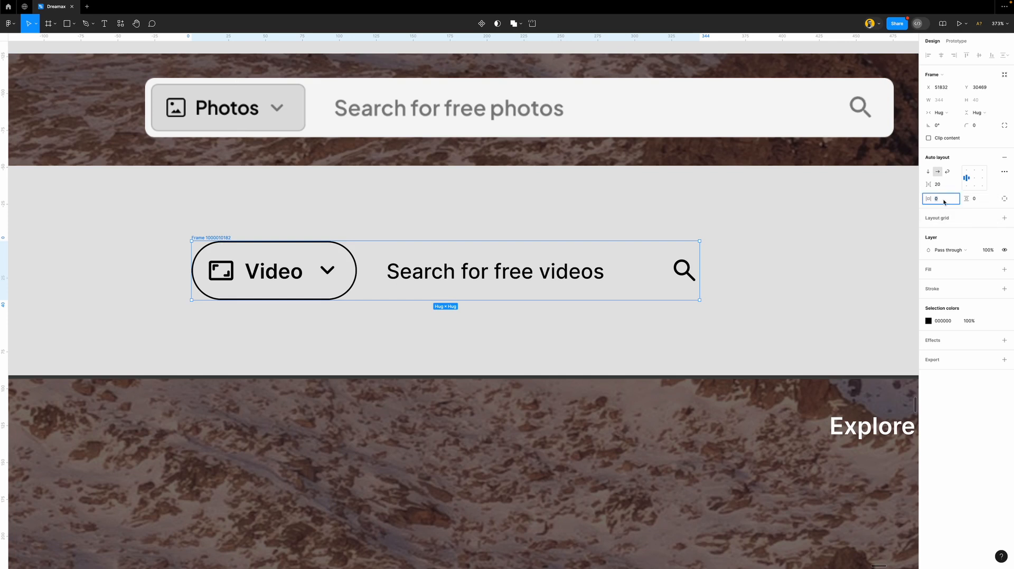
type("4")
key("Return")
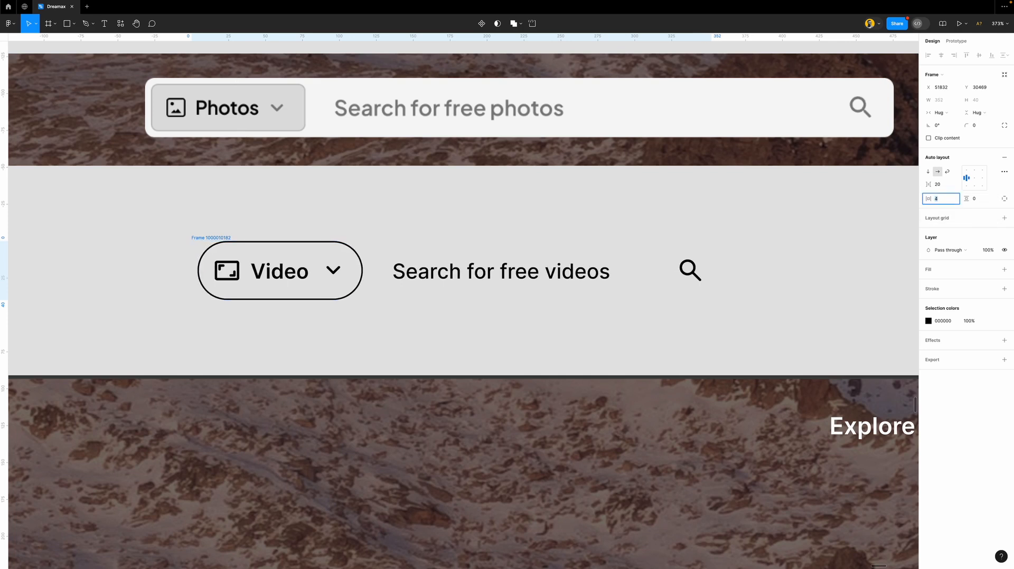
type("6")
key("Return")
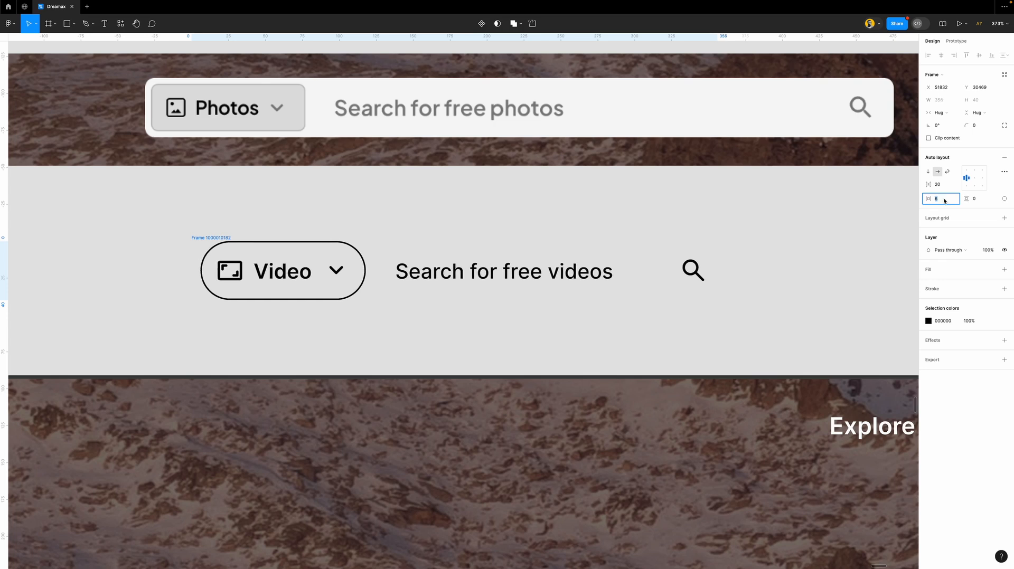
left_click(975, 200)
type("6")
key("Return")
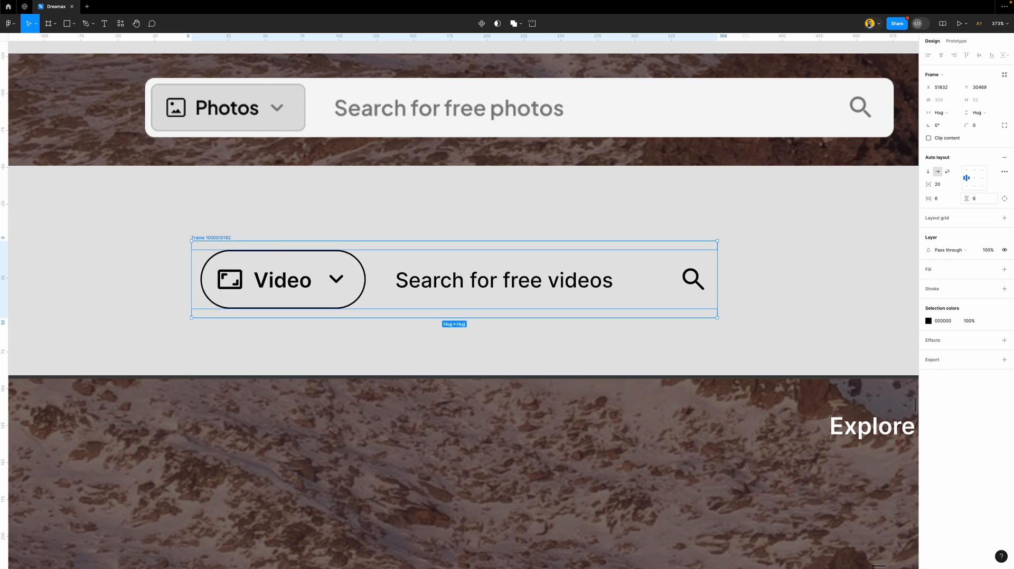
- Add a 1 px black inside stroke to the outer search bar frame and round its corners with a radius of 10
left_click(953, 289)
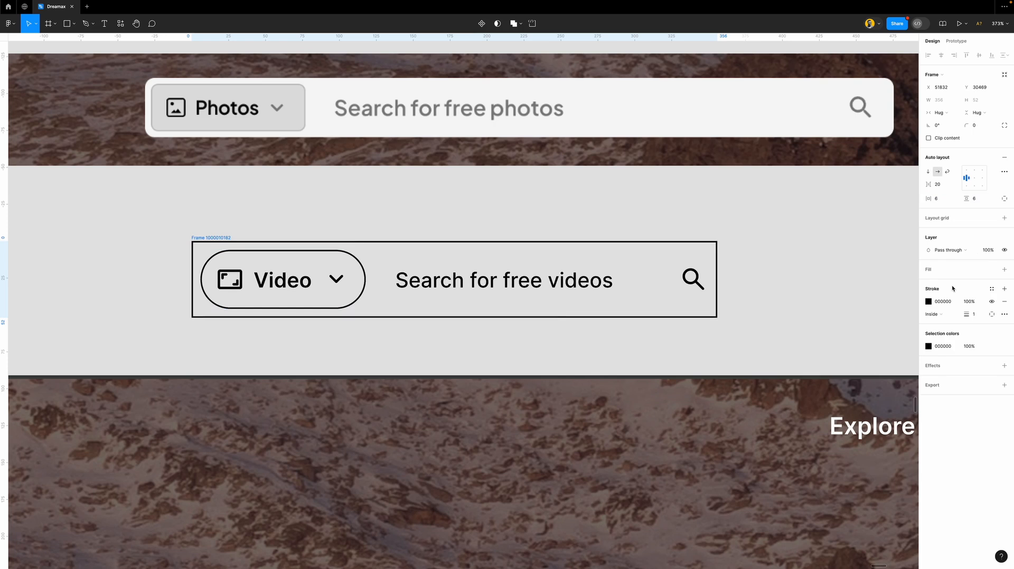
left_click(979, 125)
type("50")
key("Return")
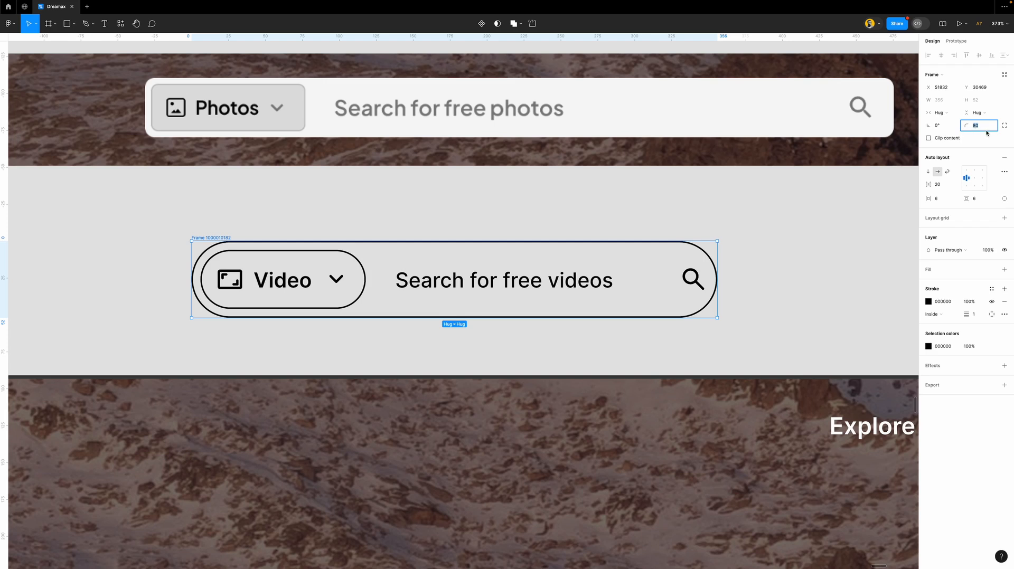
type("10")
key("Return")
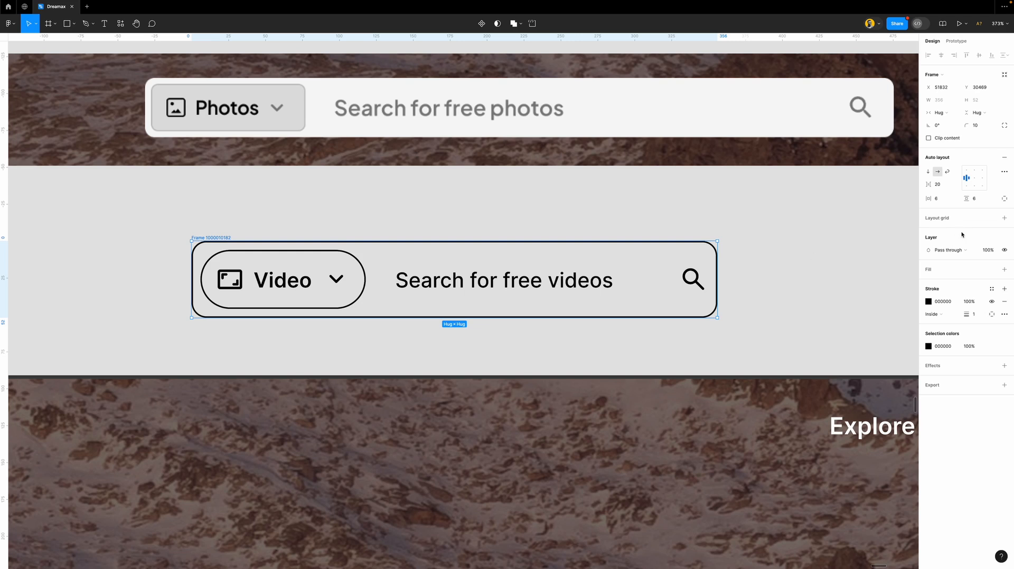
- Split the search bar frame's padding into individual sides and set its right padding to 12
left_click(1004, 200)
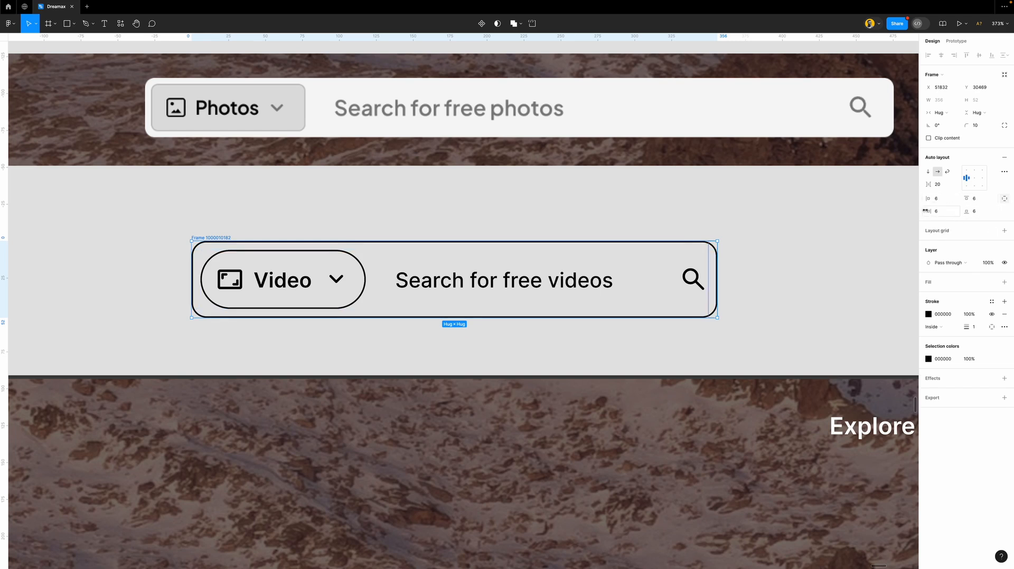
left_click(1005, 127)
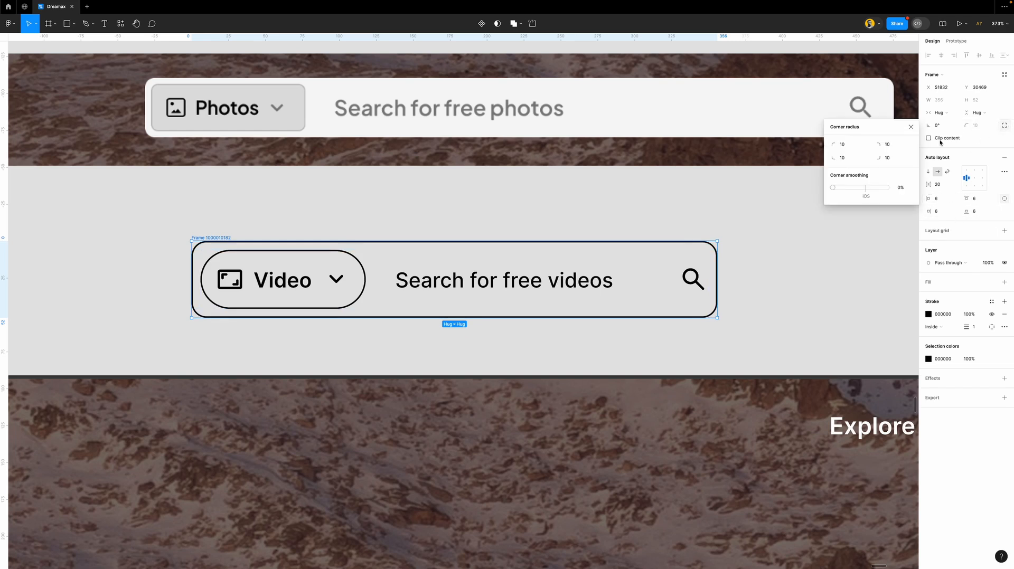
left_click(910, 127)
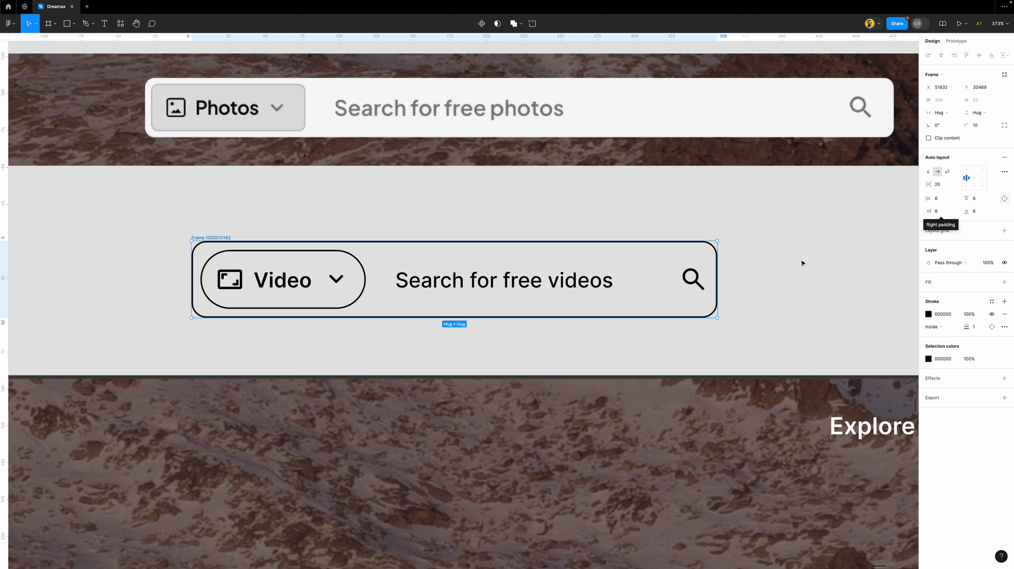
left_click(942, 214)
type("16")
key("Return")
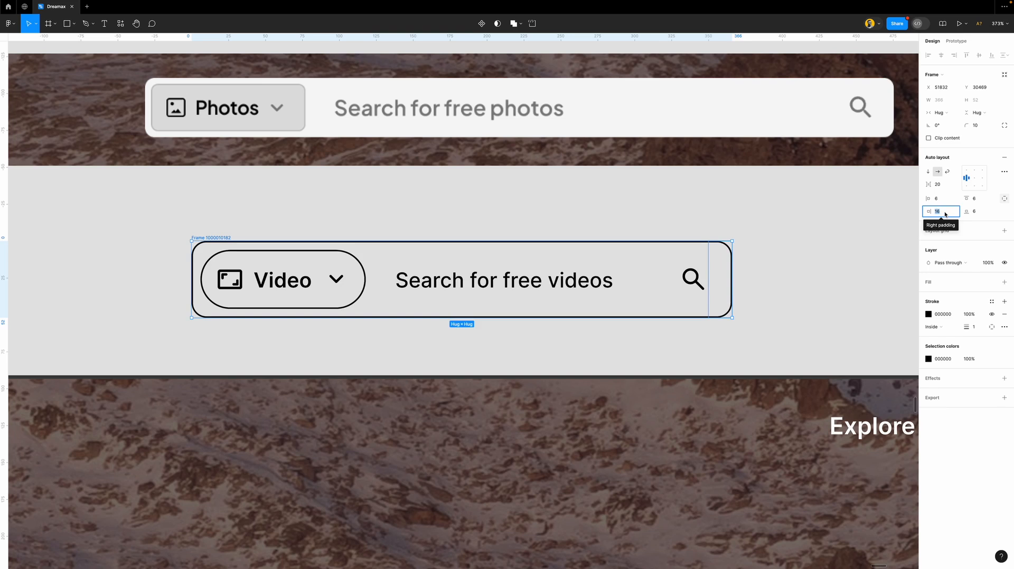
type("12")
left_click(781, 216)
- Set the Video button's corner radius to 8 inside the search bar
left_click(336, 280)
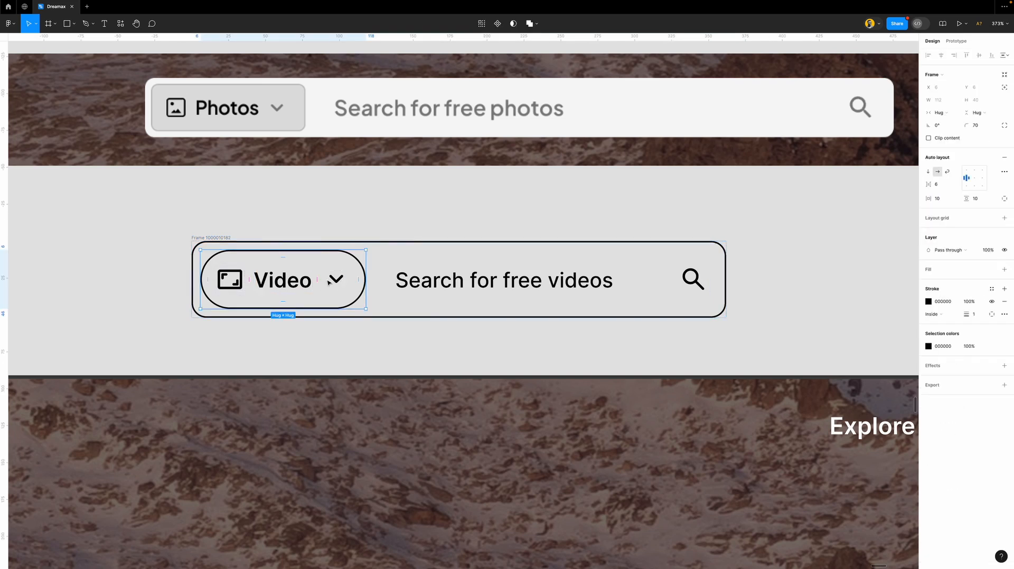
left_click(976, 125)
type("10")
key("Return")
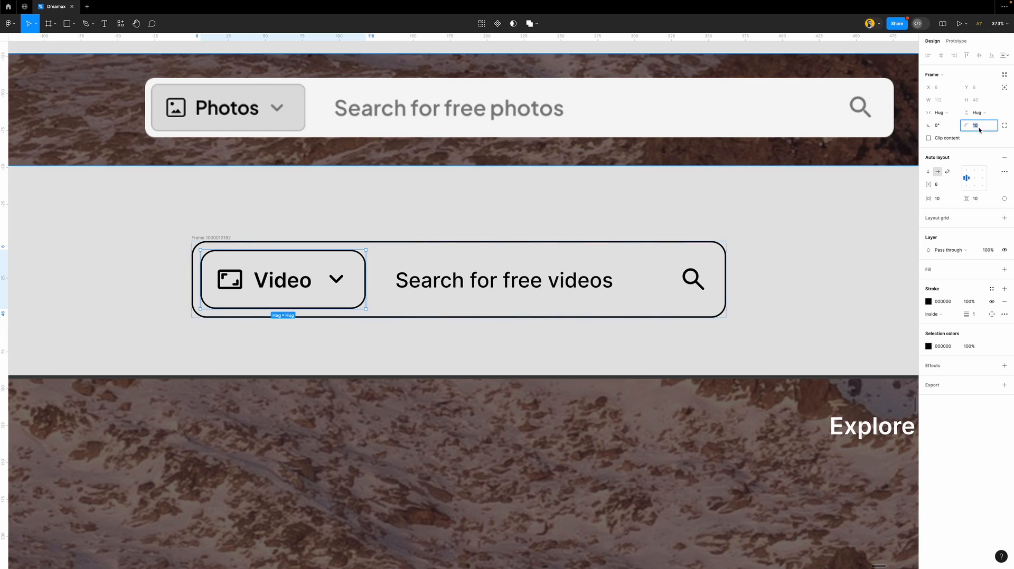
type("8")
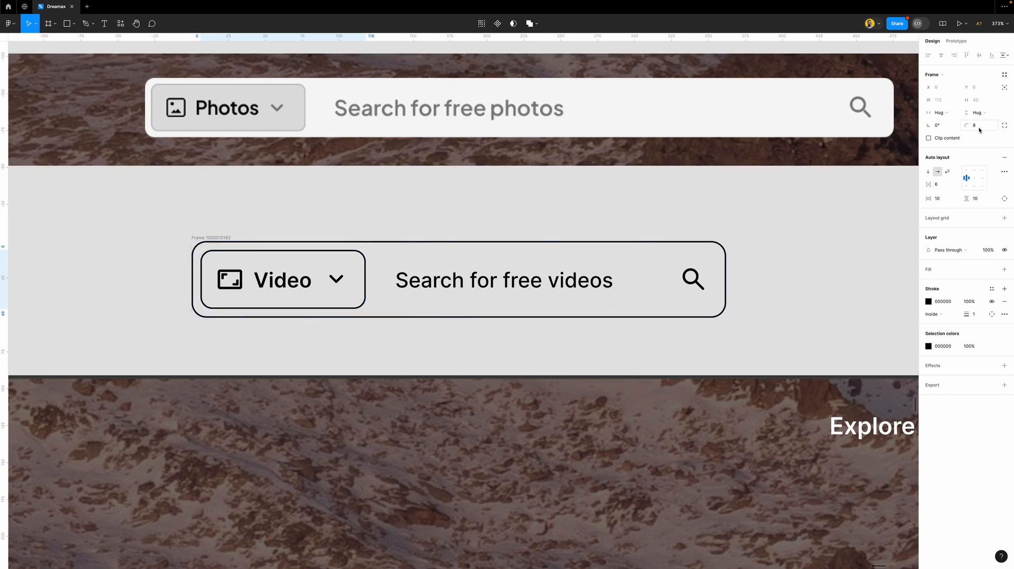
left_click(788, 299)
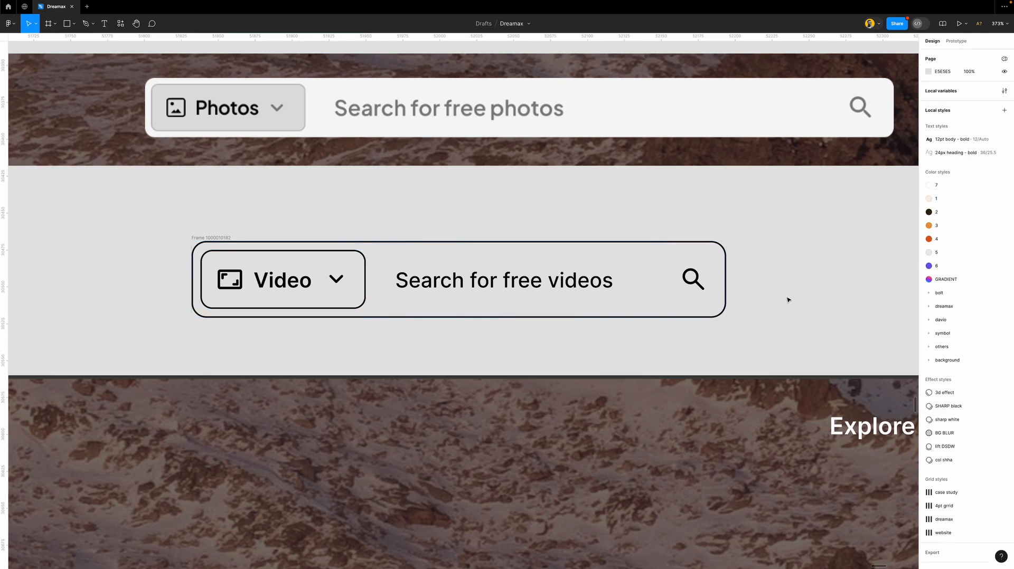
- Set the outer search bar frame's corner radius to 12
scroll(417, 226, "up", 1)
left_click(214, 242)
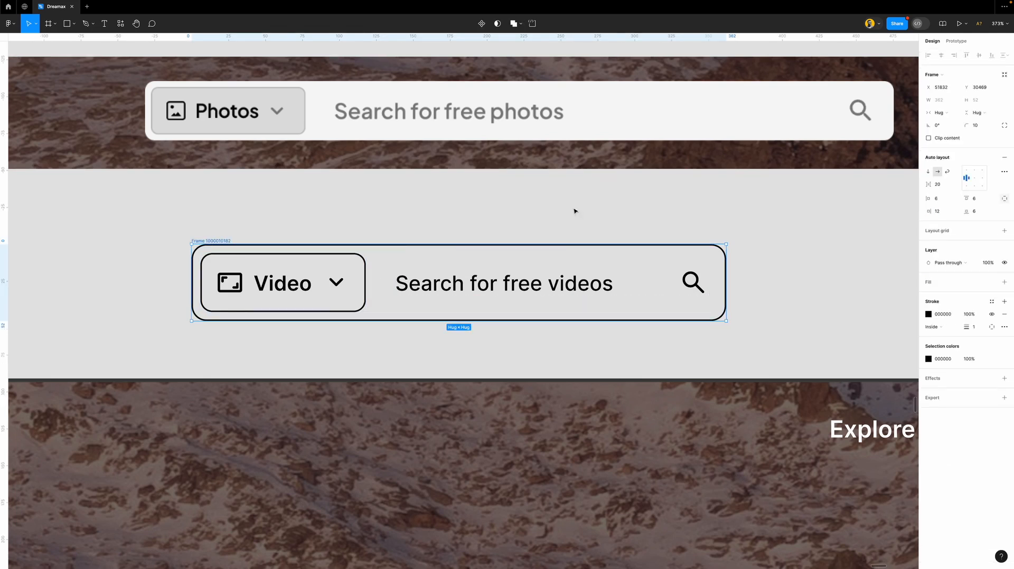
left_click(980, 126)
type("12")
key("Return")
left_click(764, 308)
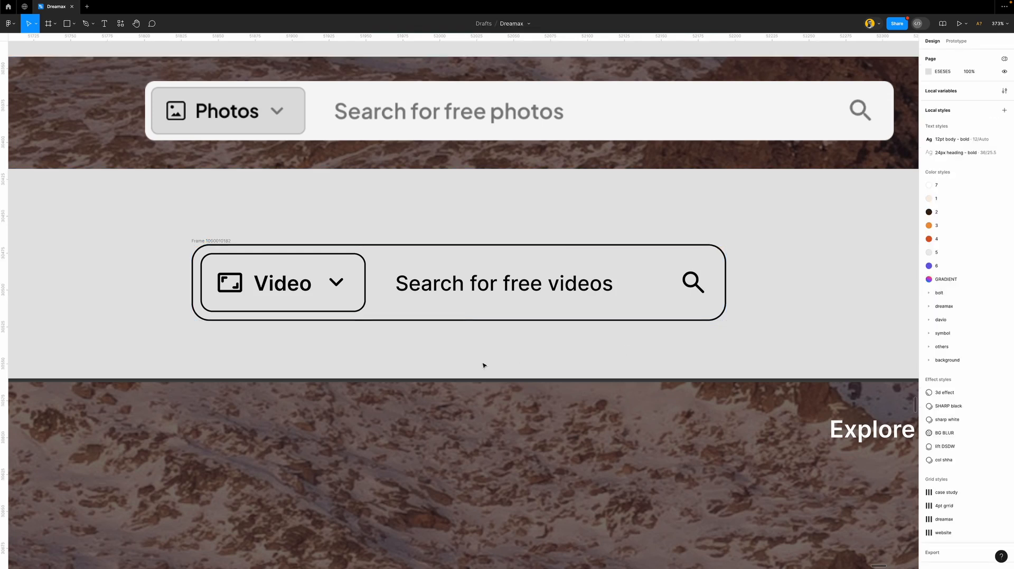
- Add a white FFFFFF fill to the outer search bar frame
scroll(464, 357, "down", 1)
left_click(214, 243)
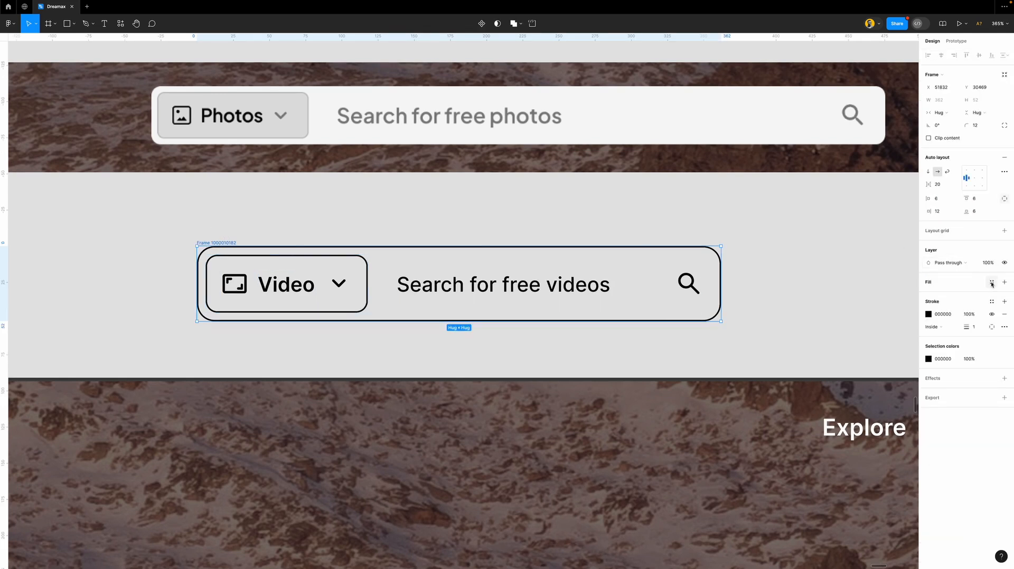
left_click(1004, 282)
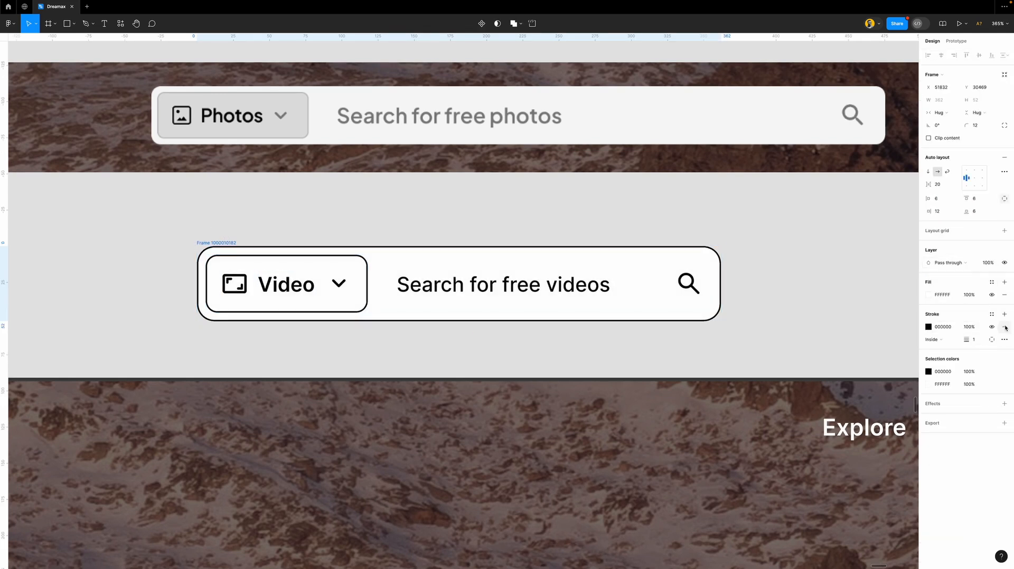
- Color the Video button's stroke and a new fill with the grey DFDFE0 sampled from the reference Photos button
left_click(334, 281)
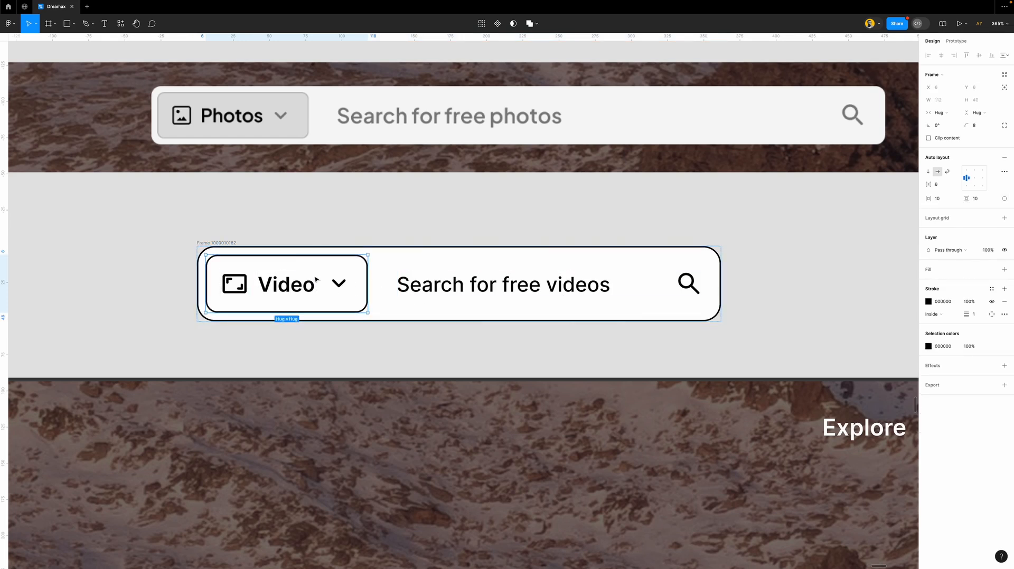
key("i")
left_click(269, 123)
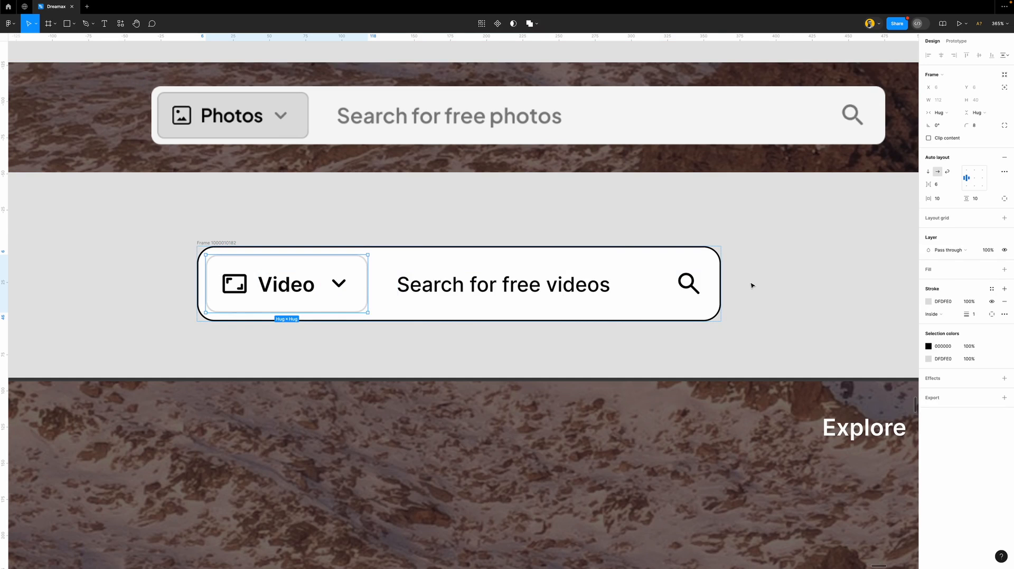
left_click(1004, 270)
key("i")
left_click(295, 121)
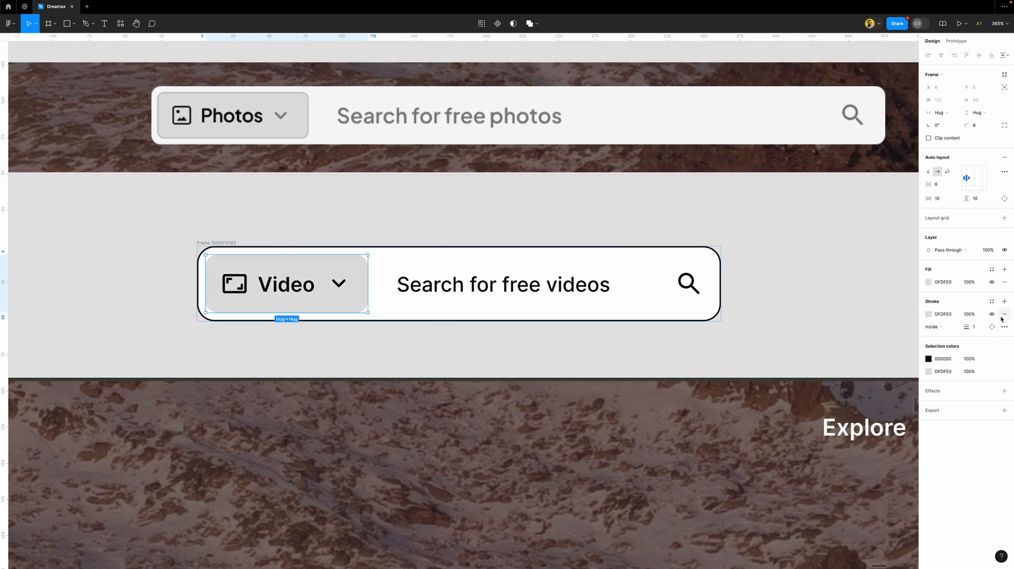
- Darken the Video button's stroke color to C3C3C3
left_click(928, 314)
left_click_drag(824, 354, 821, 367)
left_click(911, 315)
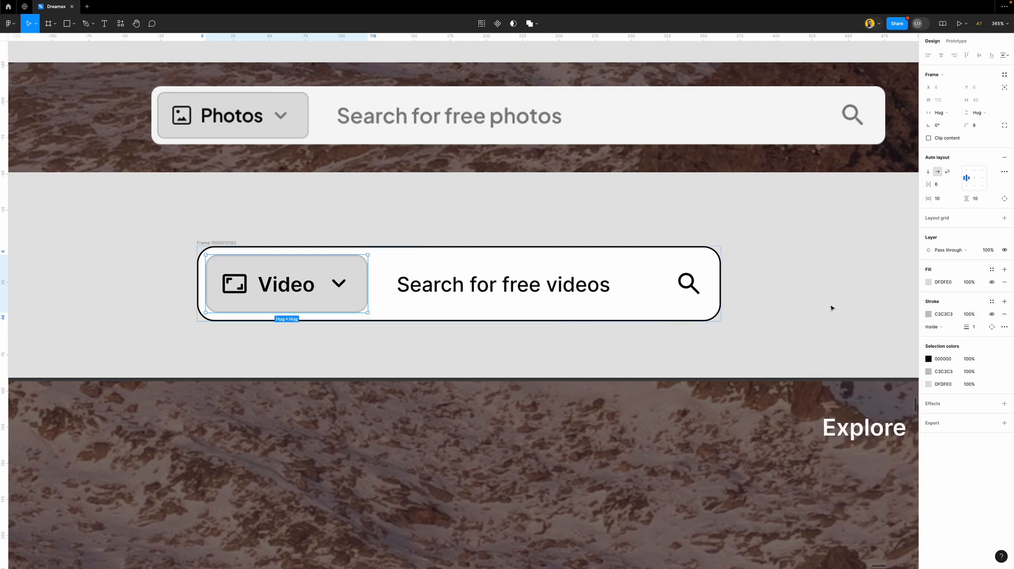
left_click(849, 308)
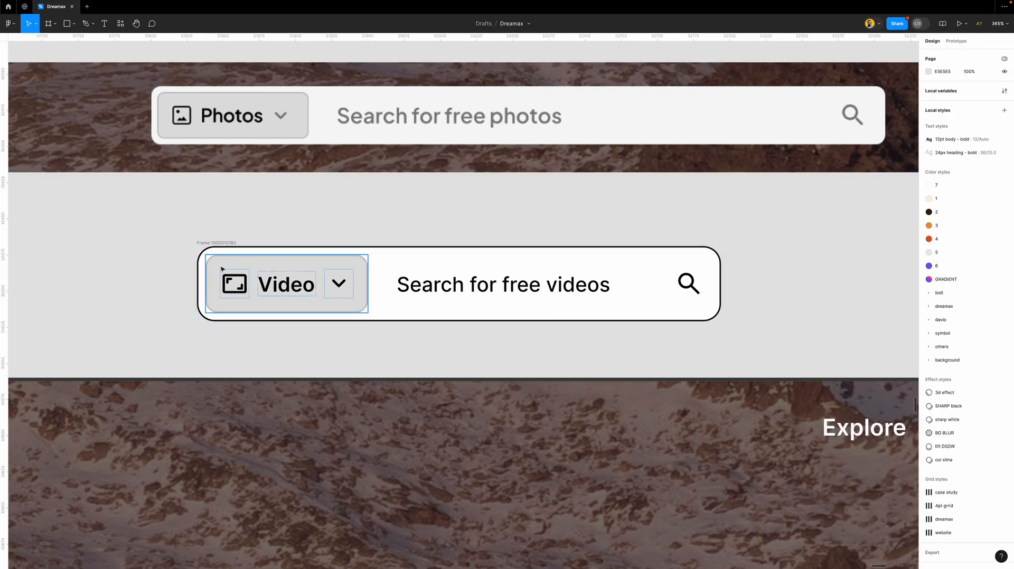
- Align the search bar under the reference's left edge and widen it to about 508 to match the reference width
left_click_drag(218, 243, 177, 238)
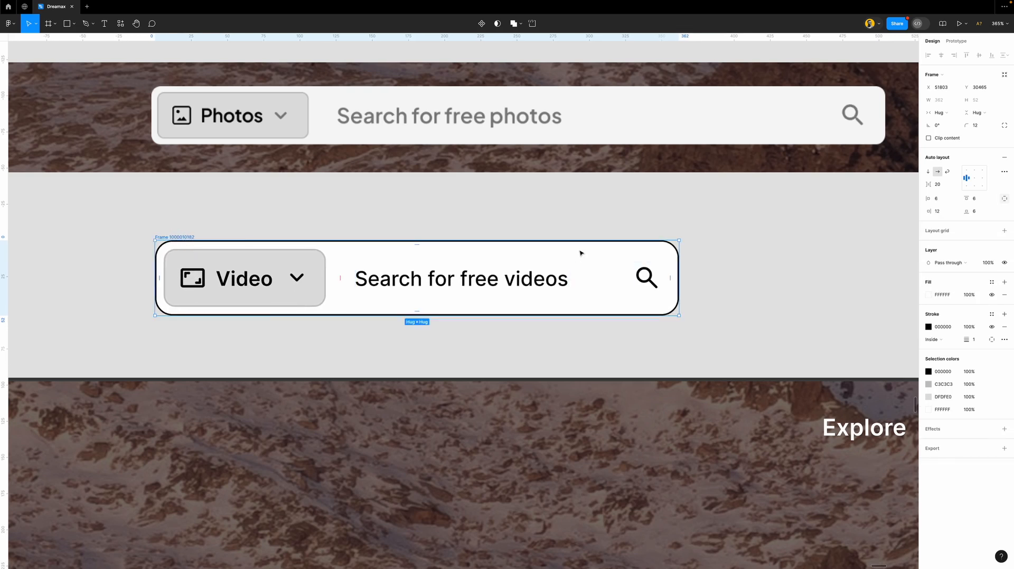
left_click_drag(677, 265, 886, 263)
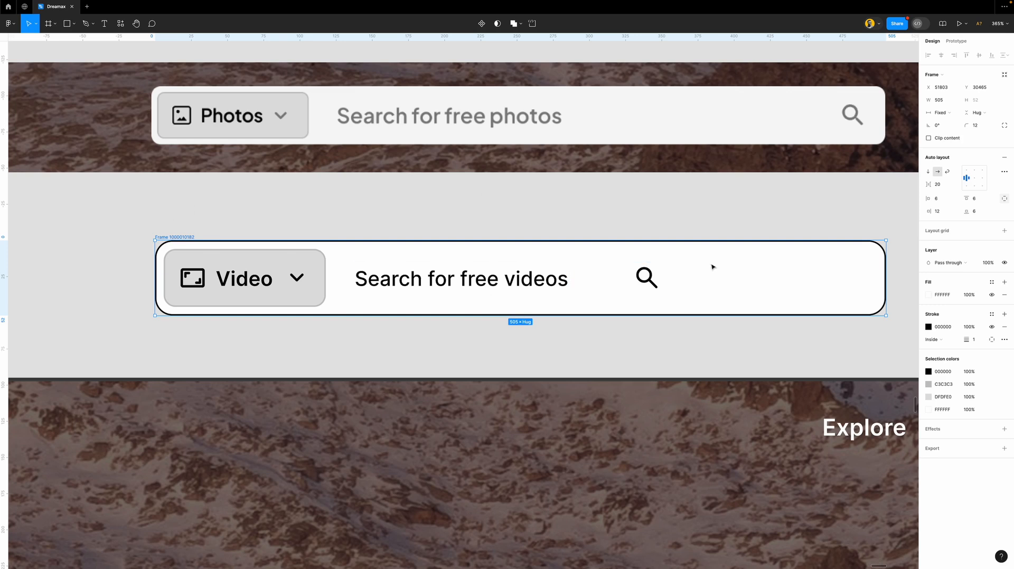
left_click_drag(881, 274, 856, 276)
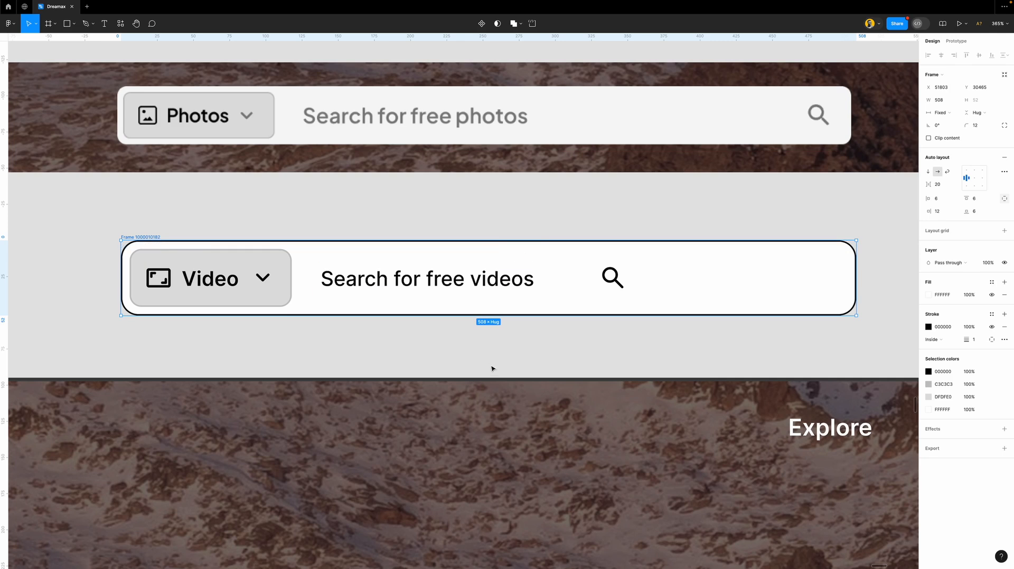
left_click_drag(854, 270, 411, 293)
key("ctrl+z")
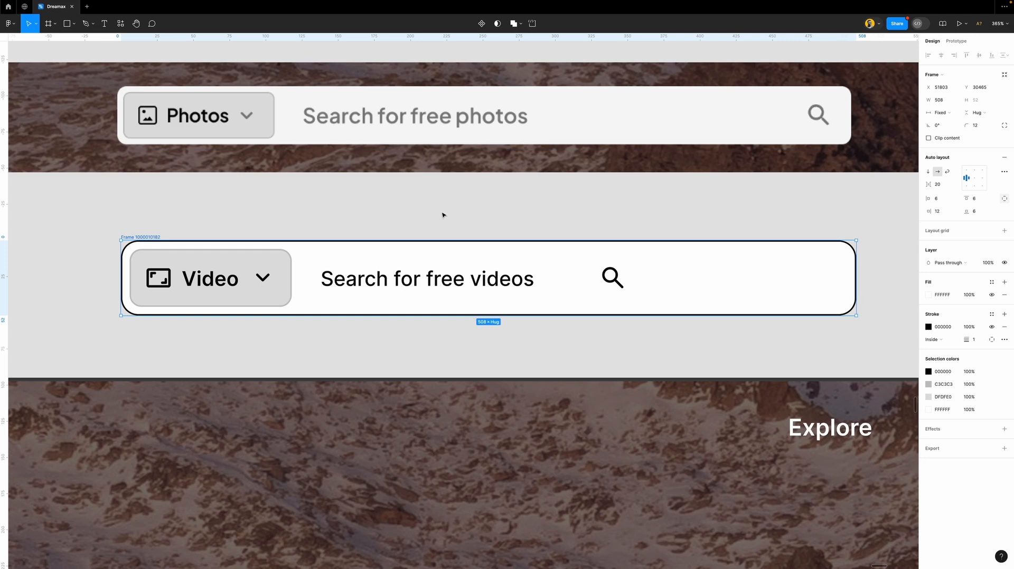
- Set the inner frame holding the placeholder text and search icon to fill the container horizontally
left_click(478, 286)
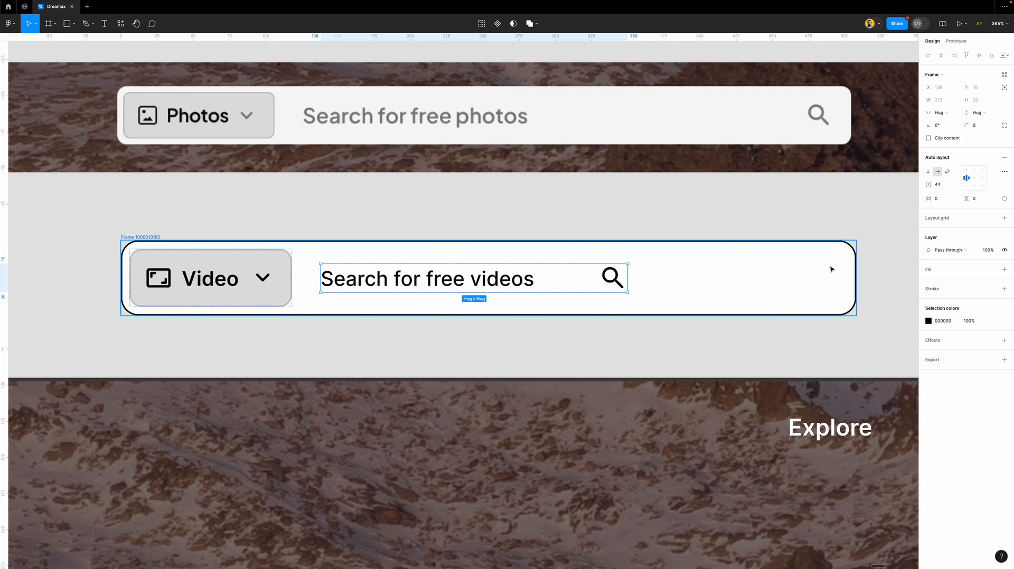
left_click(954, 112)
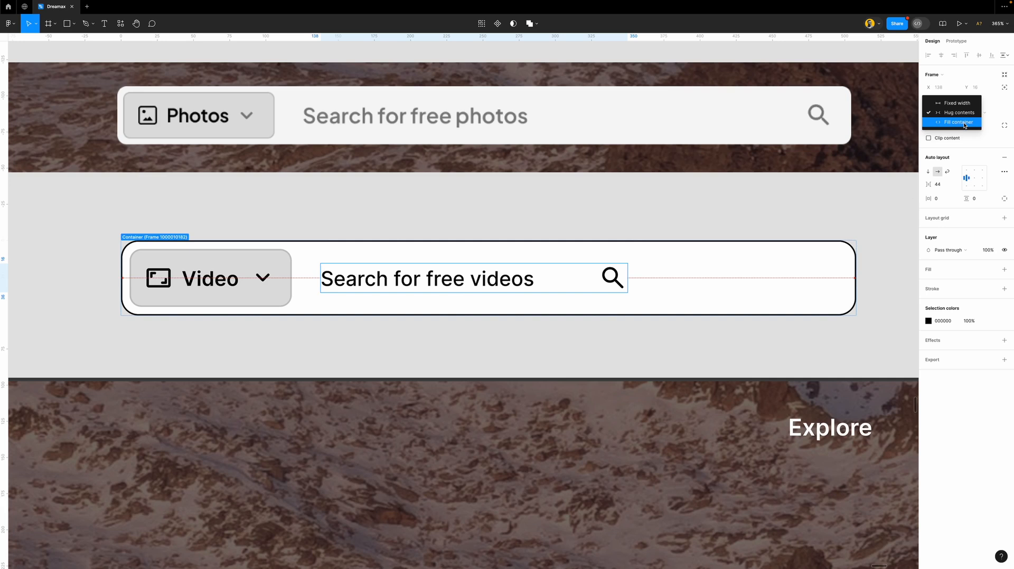
left_click(964, 123)
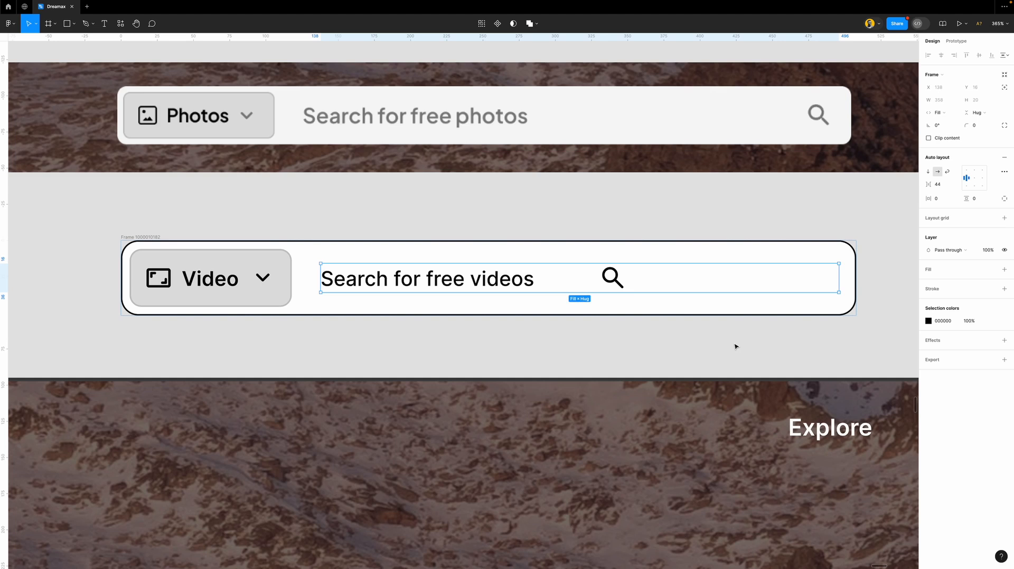
key("Return")
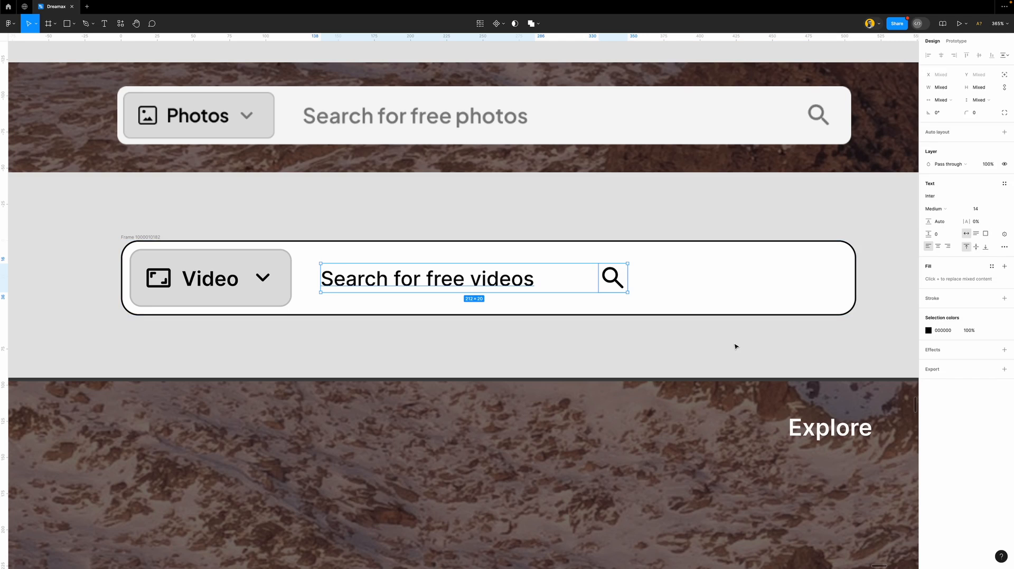
left_click(632, 221)
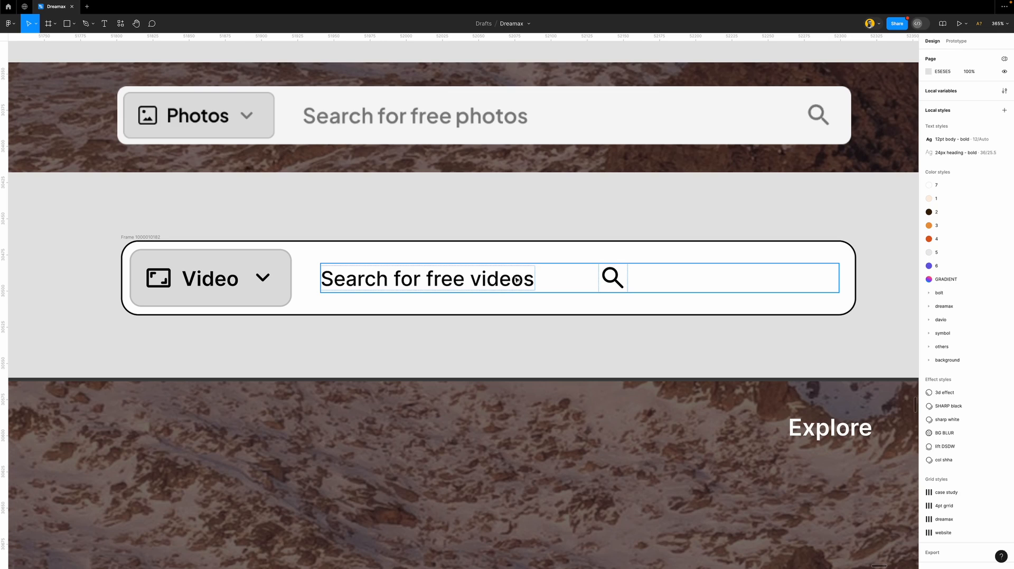
- Set the "Search for free videos" text's width to fill its container
double_click(513, 281)
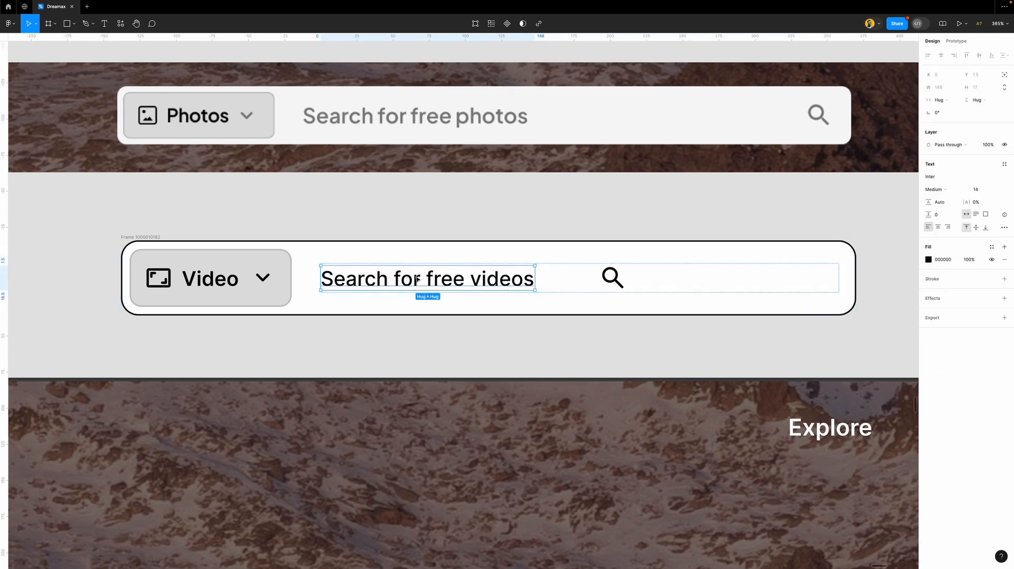
left_click(953, 101)
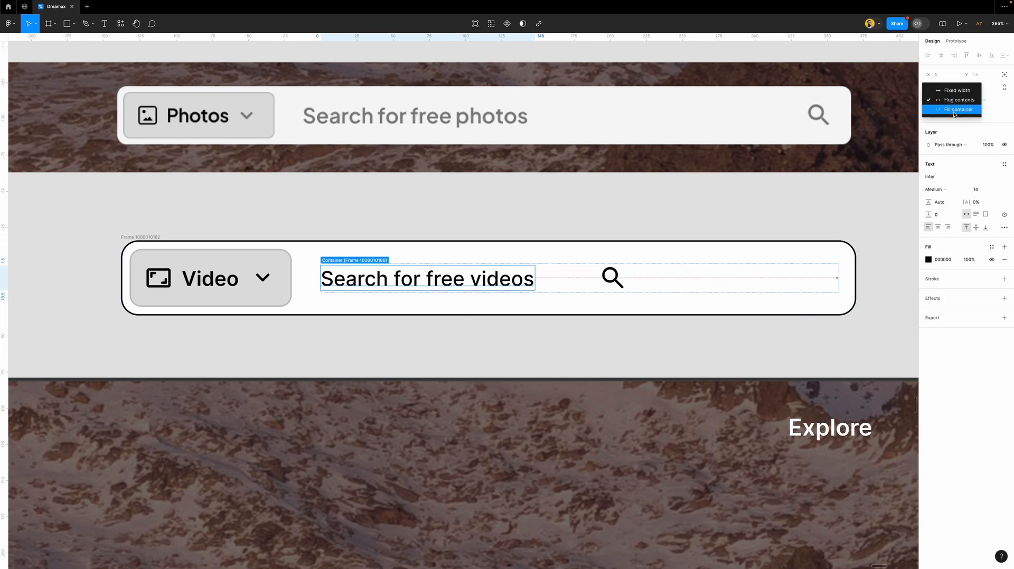
left_click(954, 110)
- Set the horizontal gap between the placeholder text and the search icon to Auto
left_click(778, 277)
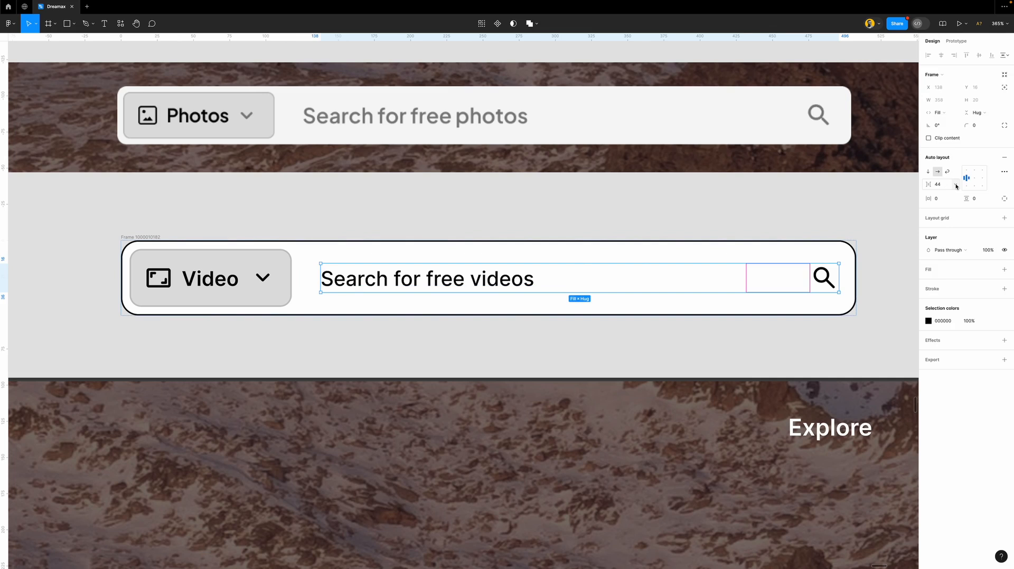
left_click(955, 184)
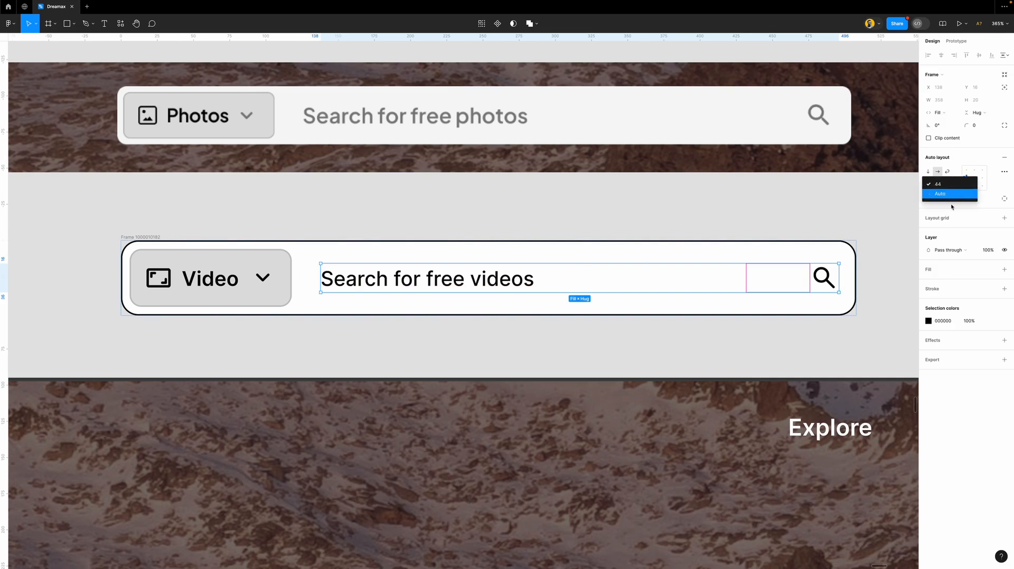
left_click(956, 184)
left_click(954, 195)
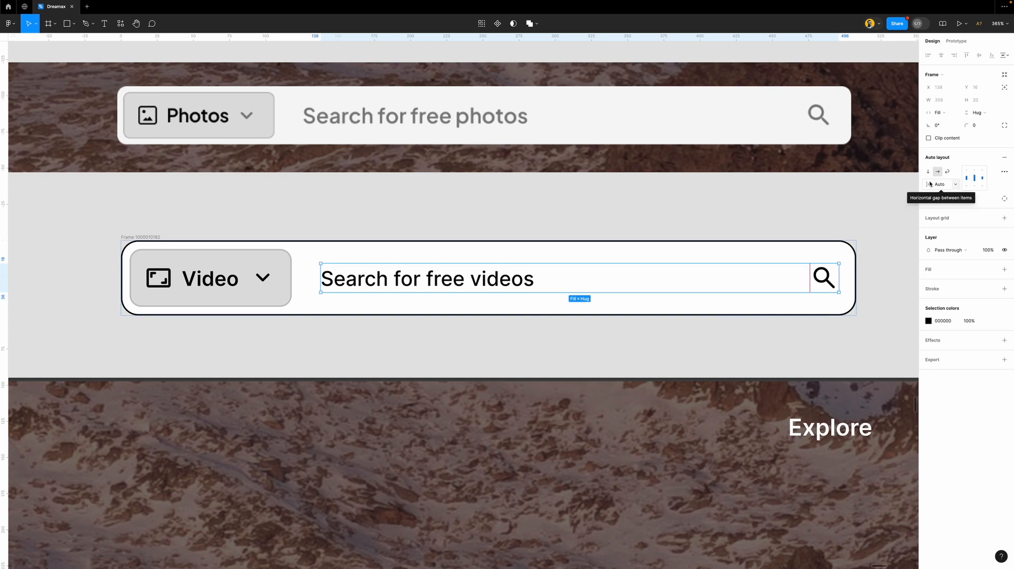
- Narrow the whole search bar frame to test how its auto layout contents adapt
scroll(510, 345, "down", 3)
left_click(299, 276)
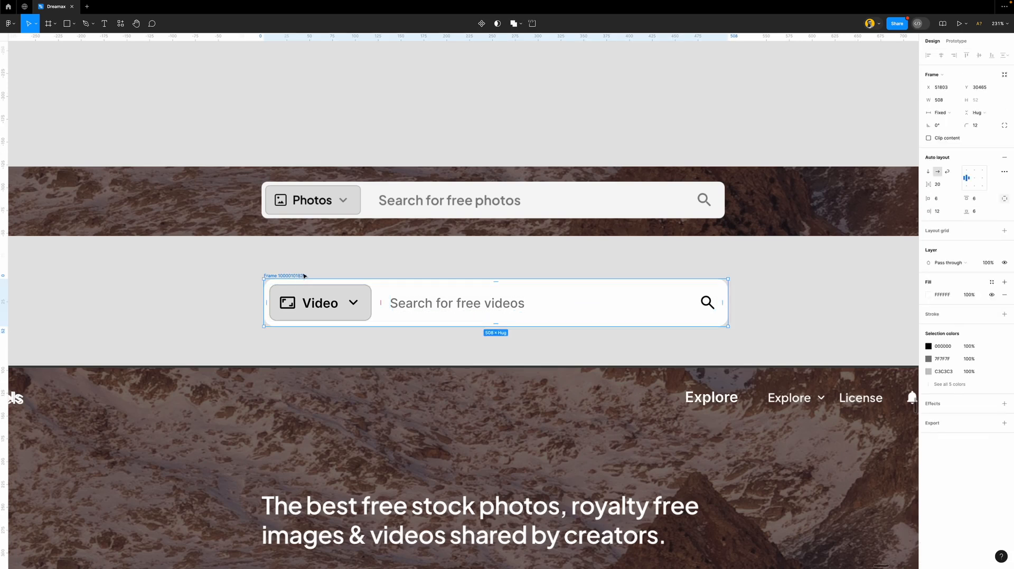
left_click_drag(728, 300, 637, 300)
- Try deleting the icon and the Video label from the Video button, and undo the deletion
double_click(245, 314)
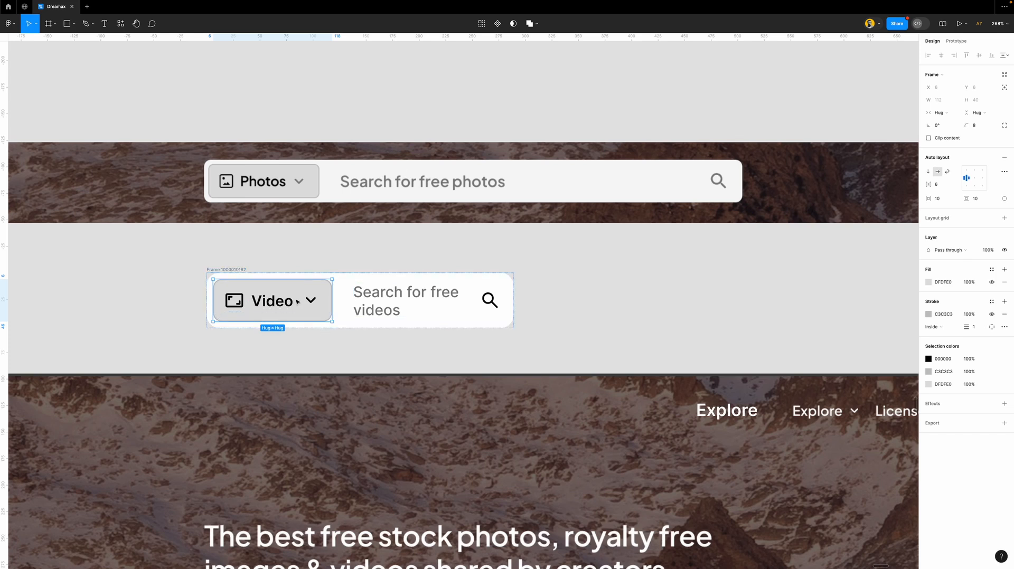
left_click(272, 300)
left_click(238, 302, "shift")
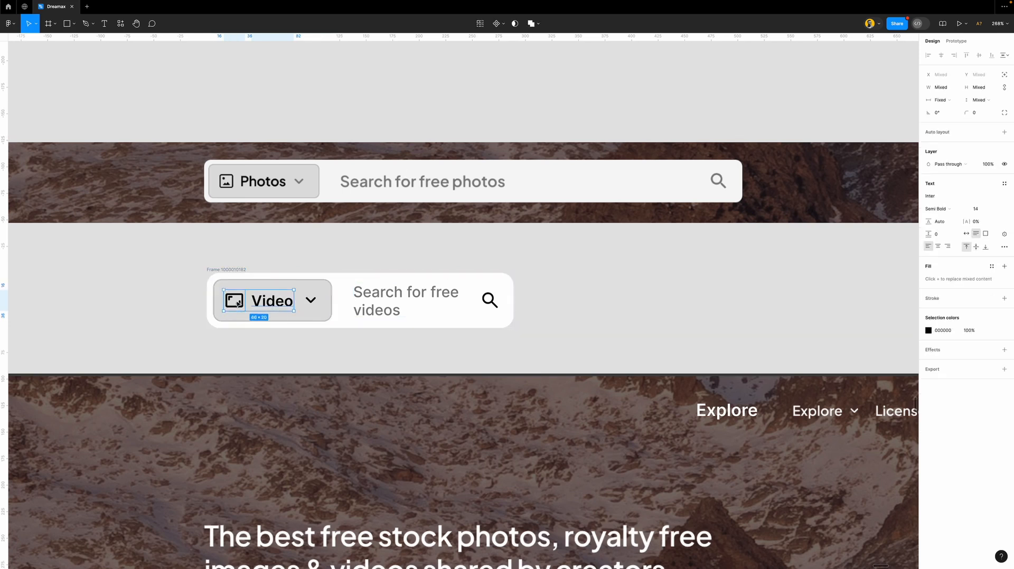
key("Delete")
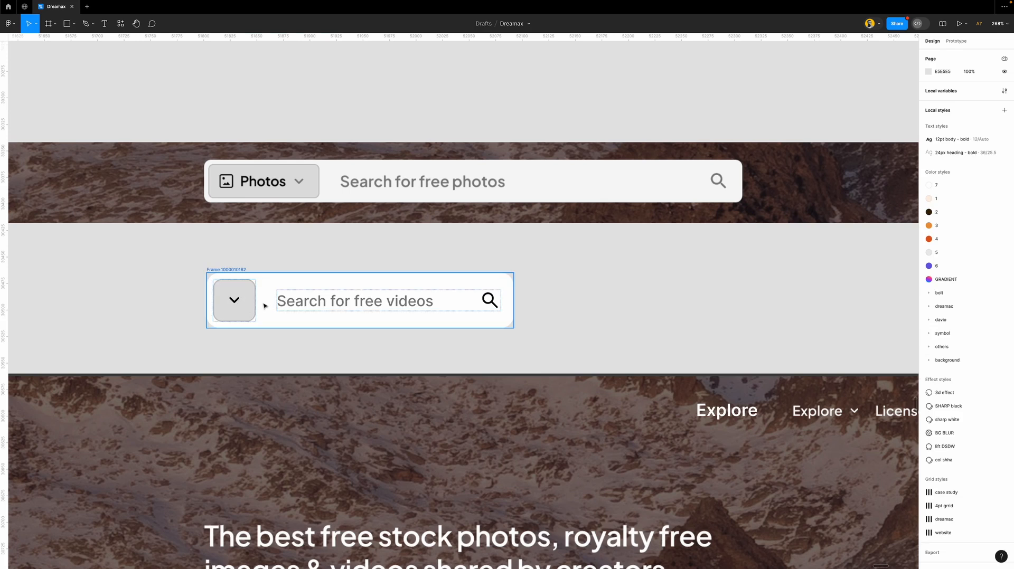
key("ctrl+z")
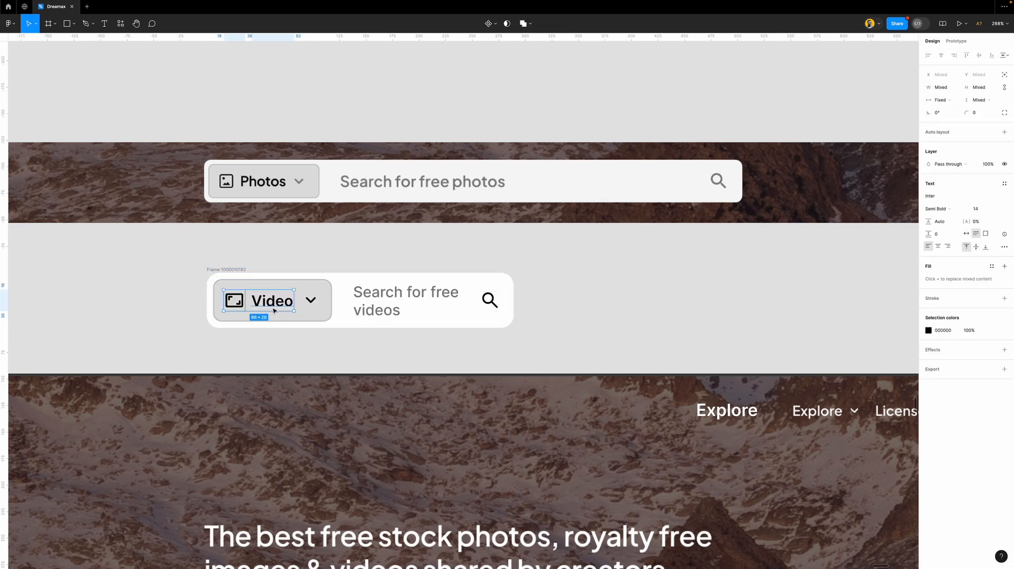
left_click(313, 251)
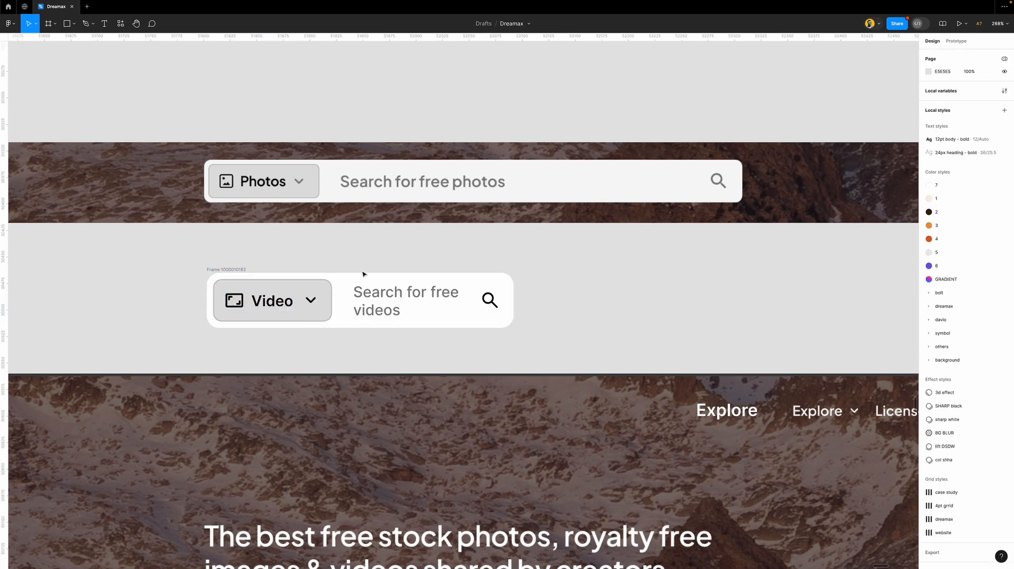
- Undo the resizing tests to restore the search bar's full width
scroll(363, 274, "left", 3)
key("ctrl+z")
key("ctrl+z")
key("ctrl+z")
key("ctrl+z")
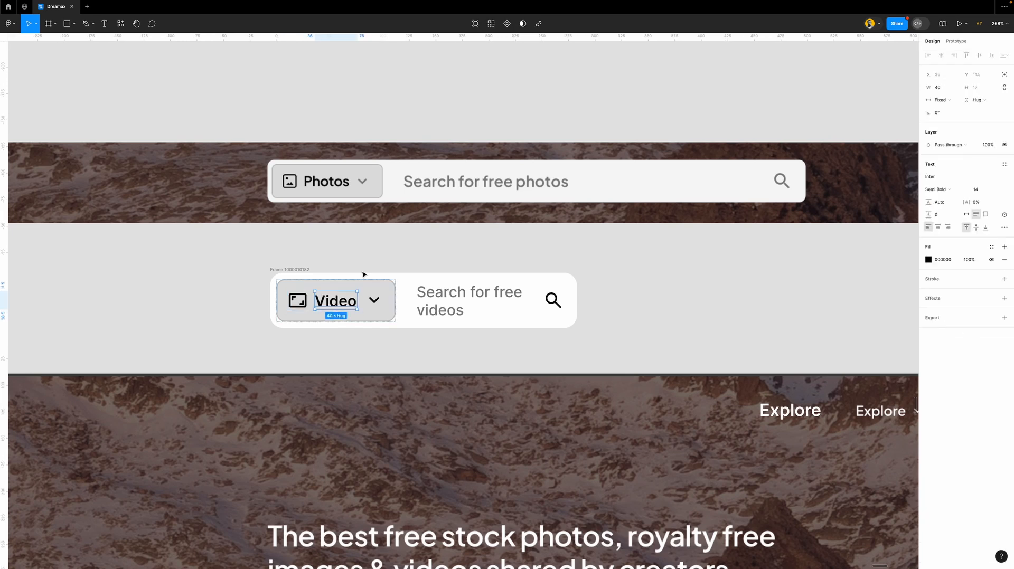
key("ctrl+z")
left_click(405, 267)
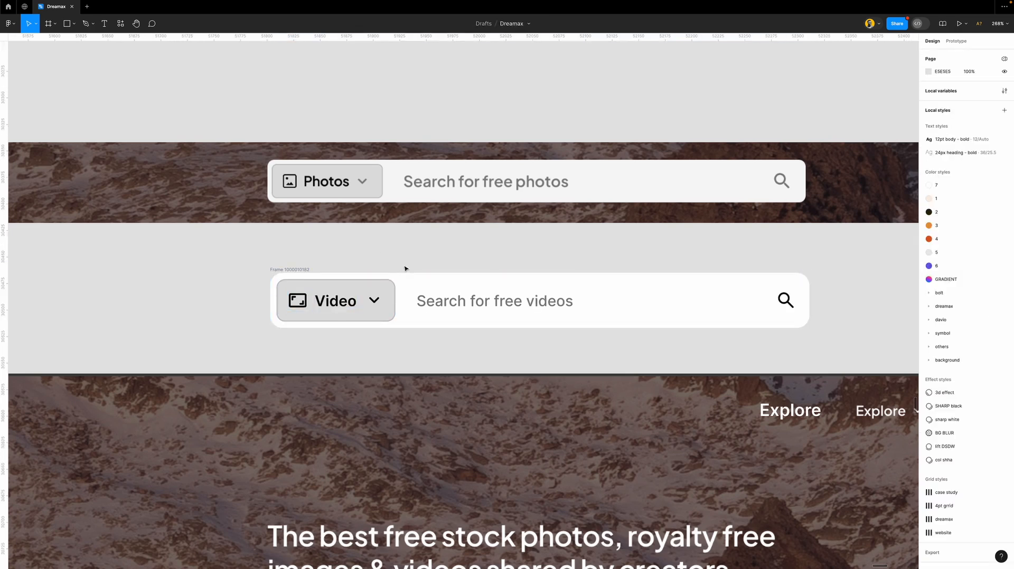
- Move the finished search bar into the Pexels page frame below the hero heading, at about X 449, Y 218
scroll(405, 268, "down", 5)
left_click_drag(372, 262, 375, 409)
scroll(447, 406, "down", 3)
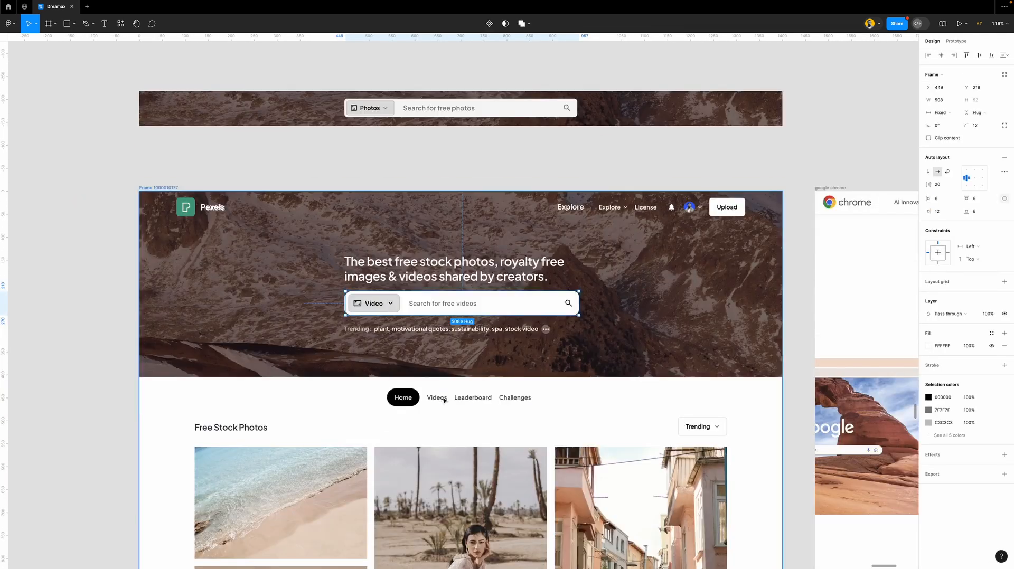
- Place a Video text label below the Home pill at about X 553, Y 499 and wrap it in an auto layout frame
scroll(446, 406, "up", 5)
left_click(286, 66, "ctrl")
left_click_drag(285, 65, 348, 332)
scroll(360, 336, "up", 5)
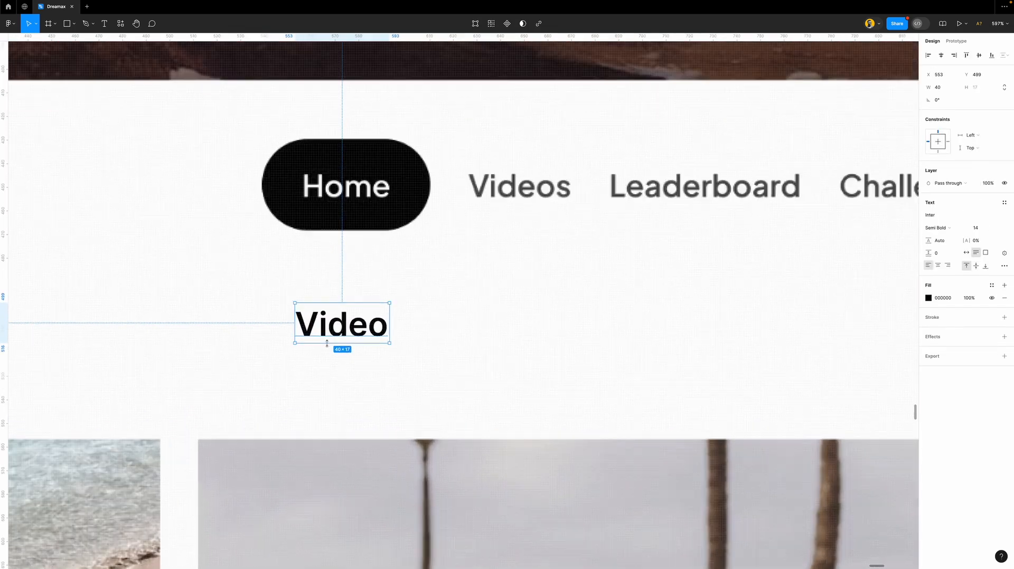
scroll(330, 346, "left", 3)
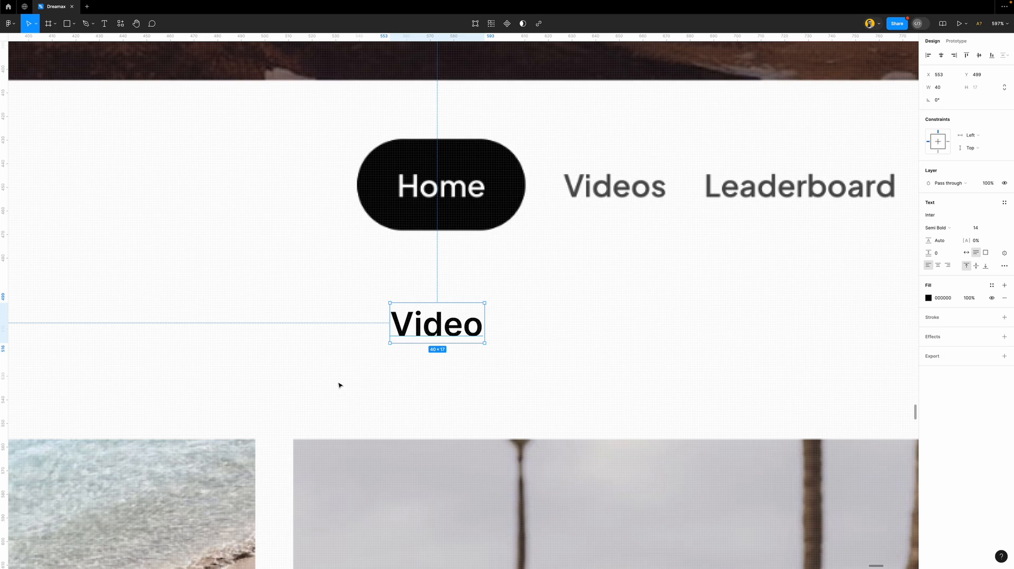
key("shift+a")
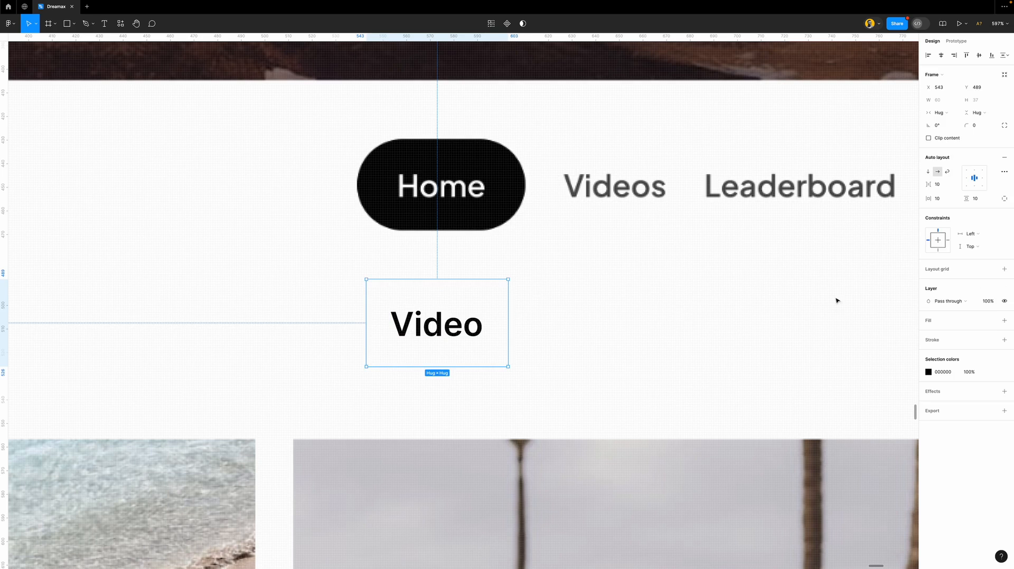
- Style the label frame as a black Home pill with radius 35 and 16 by 8 padding, and duplicate it at X 622, Y 477
key("i")
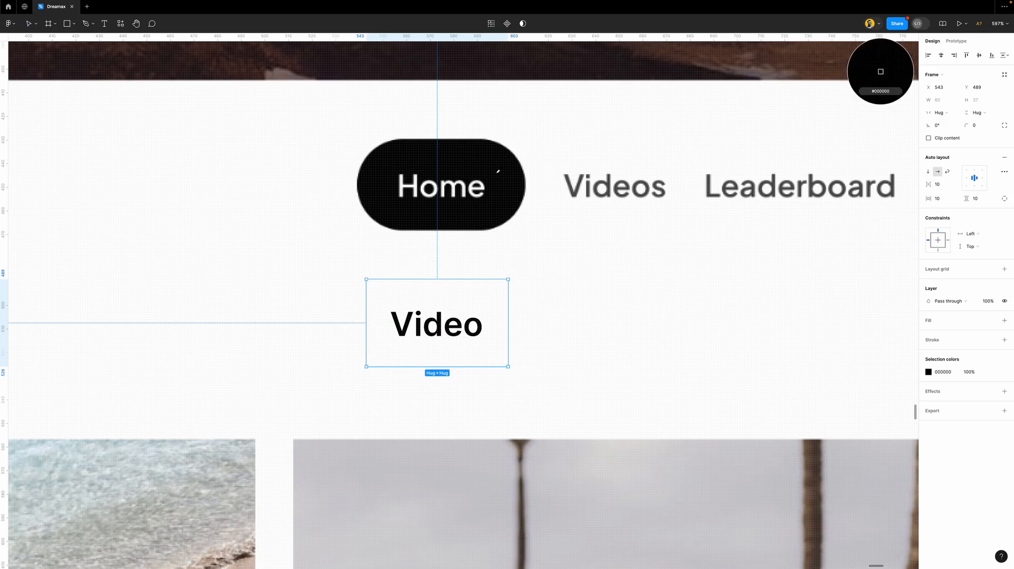
left_click(494, 171)
left_click_drag(966, 126, 228, 155)
left_click_drag(333, 292, 524, 293)
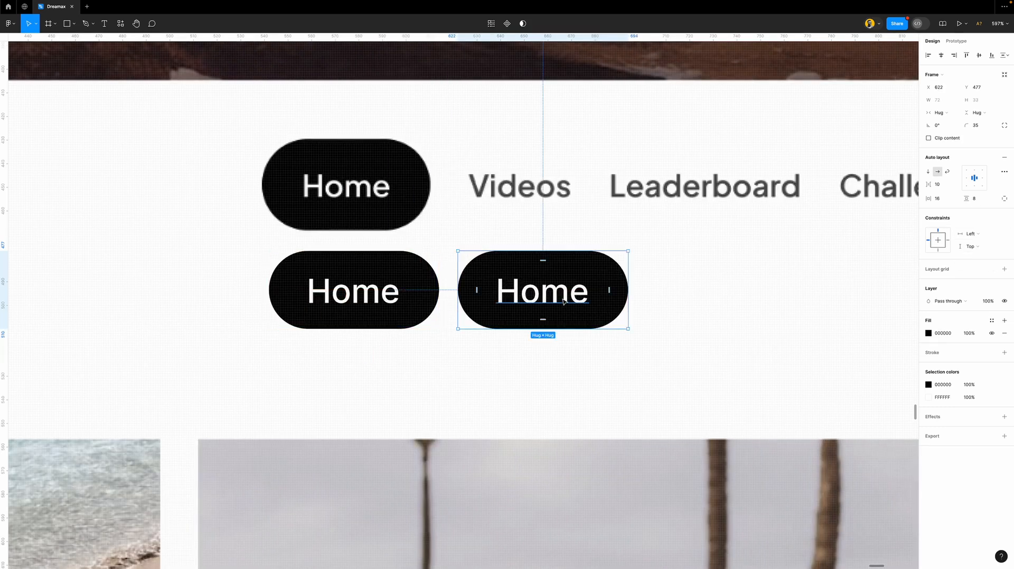
- Recolor the duplicate's Home text with 4A4A4A sampled from the Videos label and remove its black fill
double_click(564, 302)
key("i")
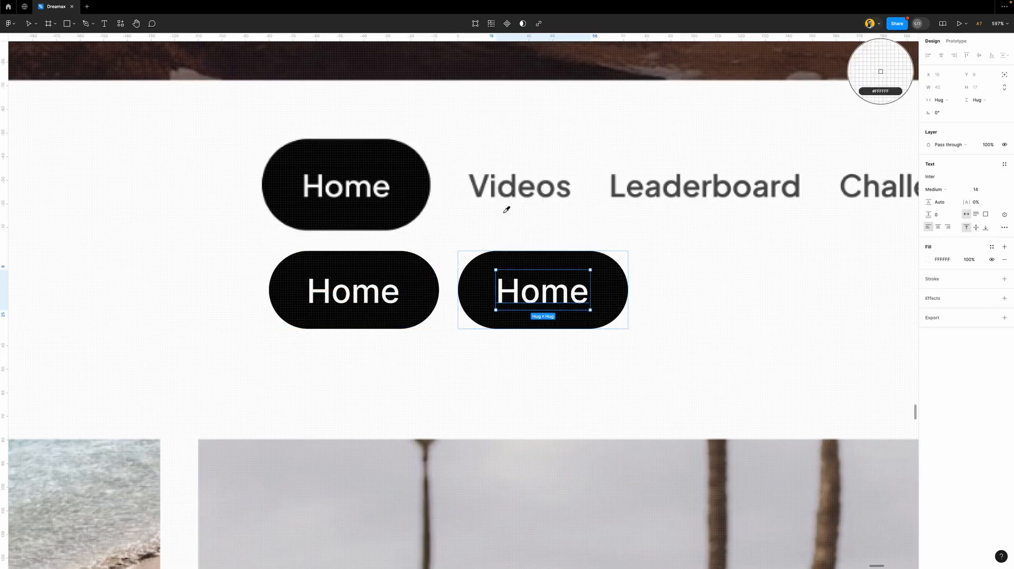
left_click(486, 181)
left_click(606, 297)
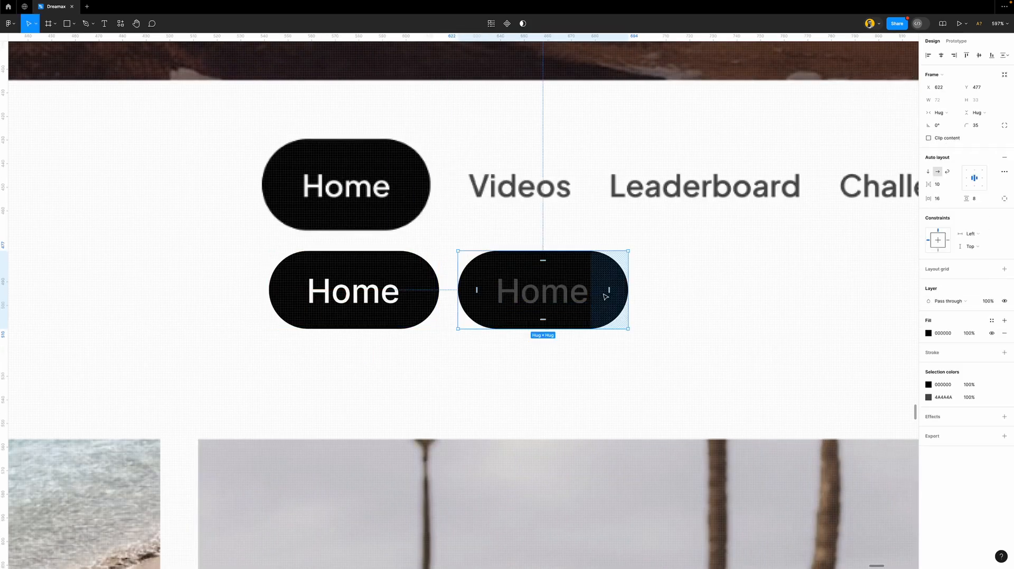
left_click(1003, 334)
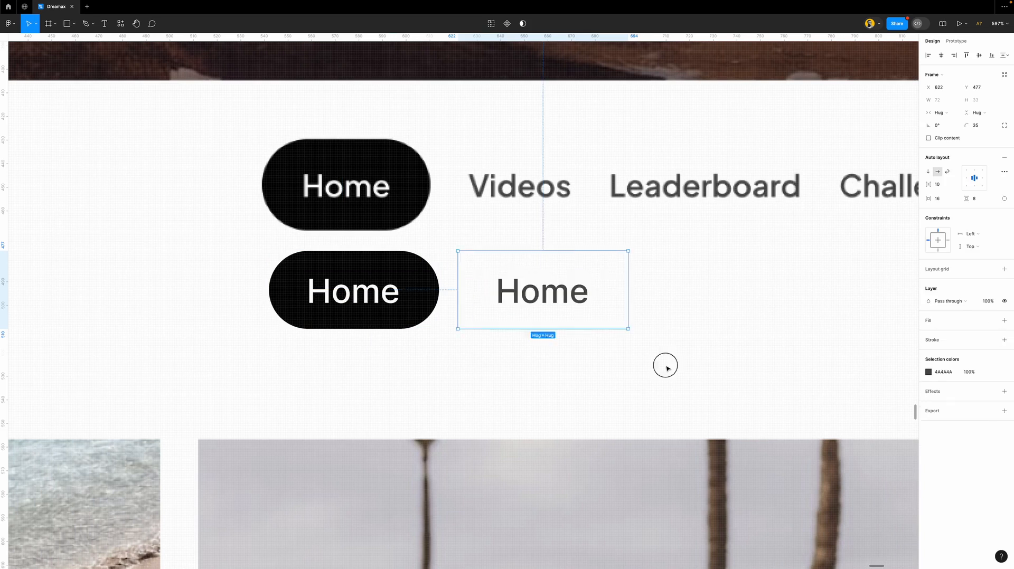
left_click(561, 292)
left_click_drag(544, 287, 506, 294)
key("ctrl+z")
key("ctrl+z")
- Wrap the black Home pill and the unfilled Home item in a horizontal auto layout frame with spacing 8
left_click(421, 291, "shift")
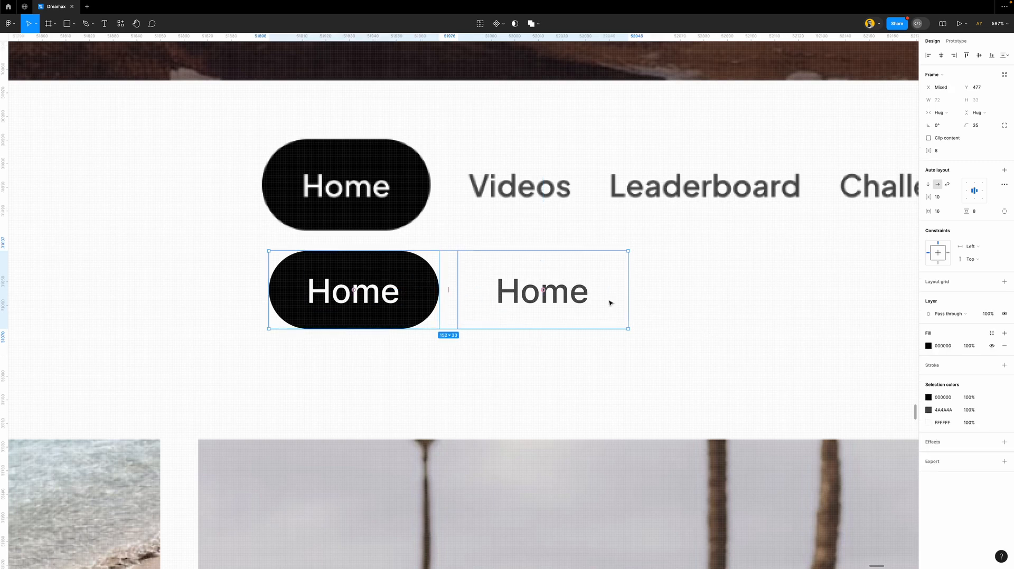
left_click(1009, 169)
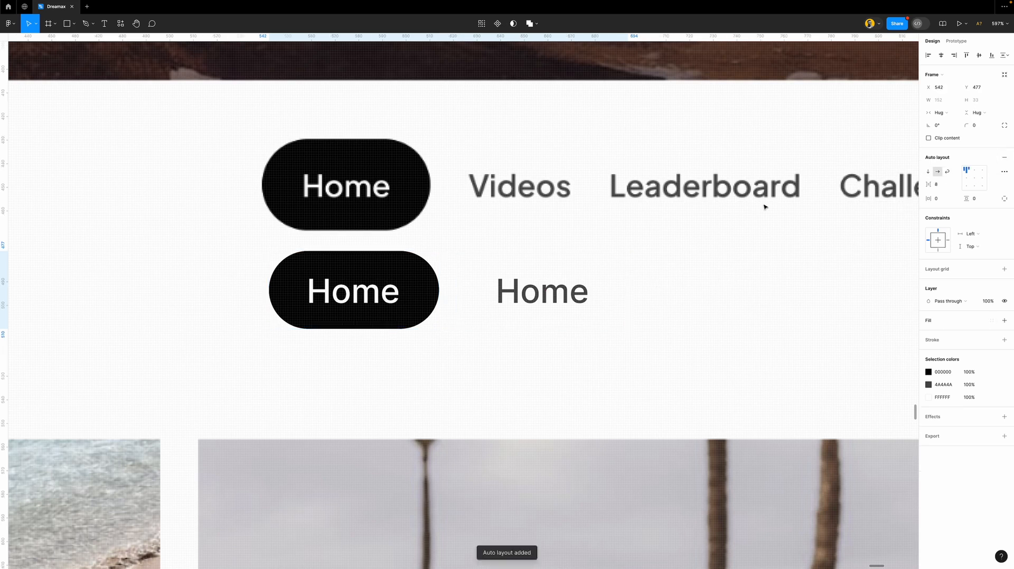
scroll(488, 295, "right", 3)
scroll(489, 300, "right", 2)
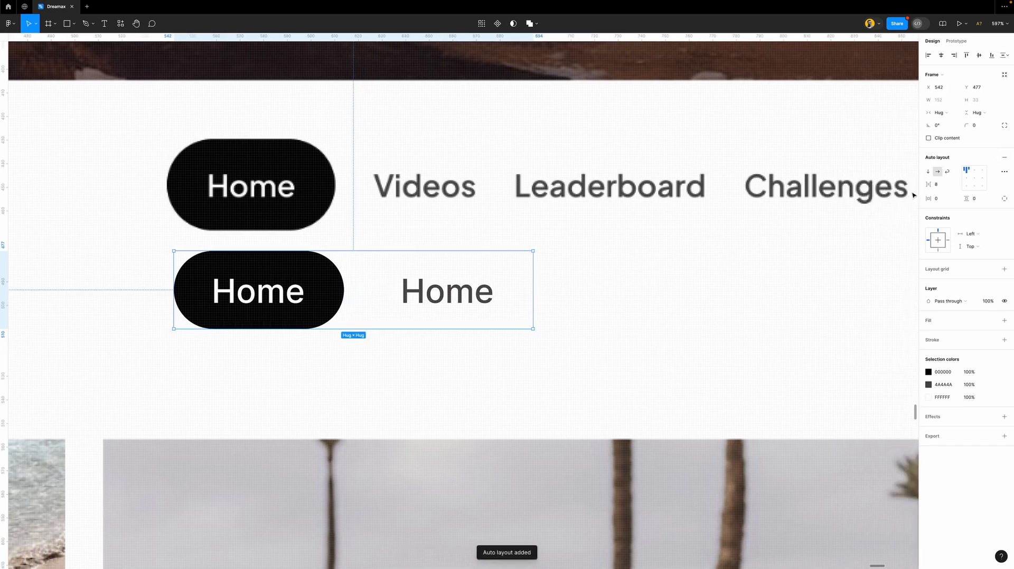
- Duplicate the unfilled Home item three times within the row and relabel the first two unfilled items Videos and Leaderboard
double_click(441, 292)
scroll(396, 310, "down", 5)
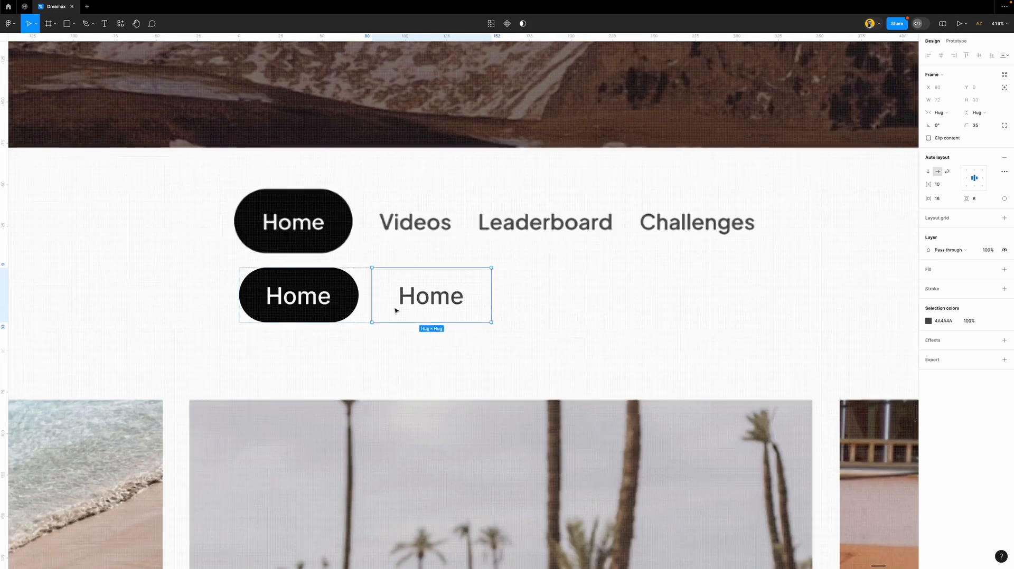
key("ctrl+d")
key("ctrl+d")
key("ctrl+d")
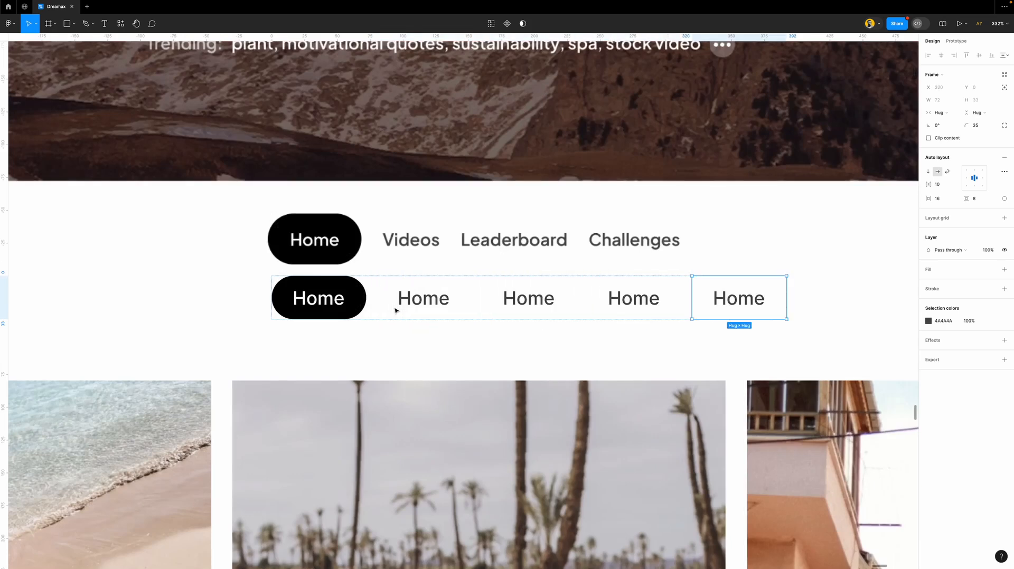
left_click(478, 320)
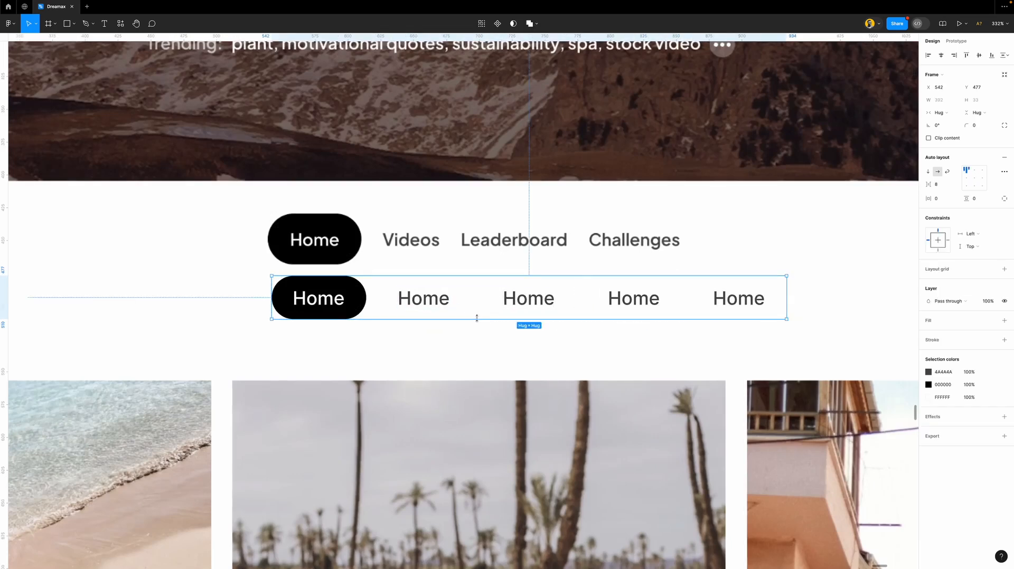
scroll(478, 314, "up", 1)
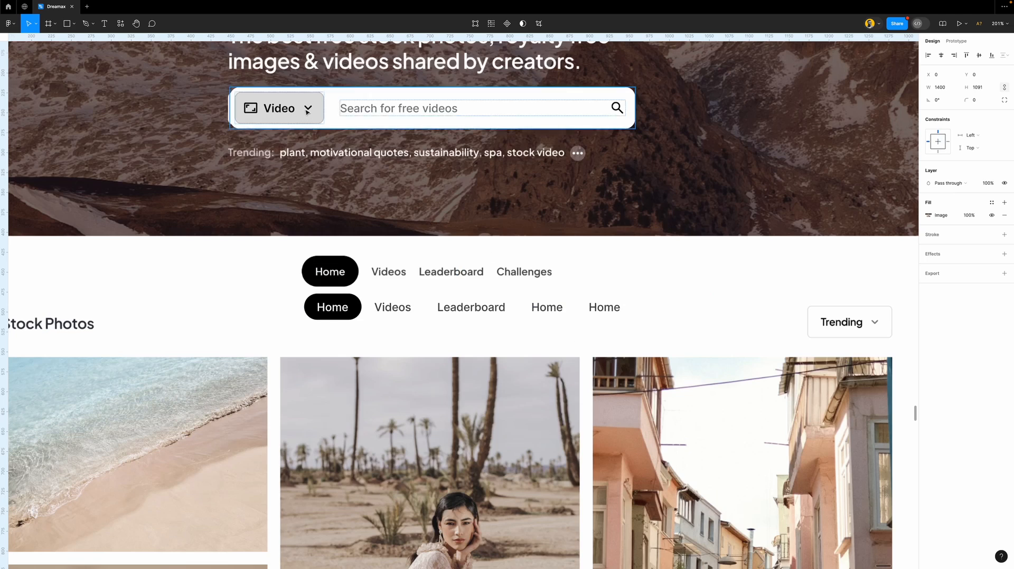
- Move the white Video search bar below the Trending line to X 449, Y 332
left_click_drag(309, 109, 297, 216)
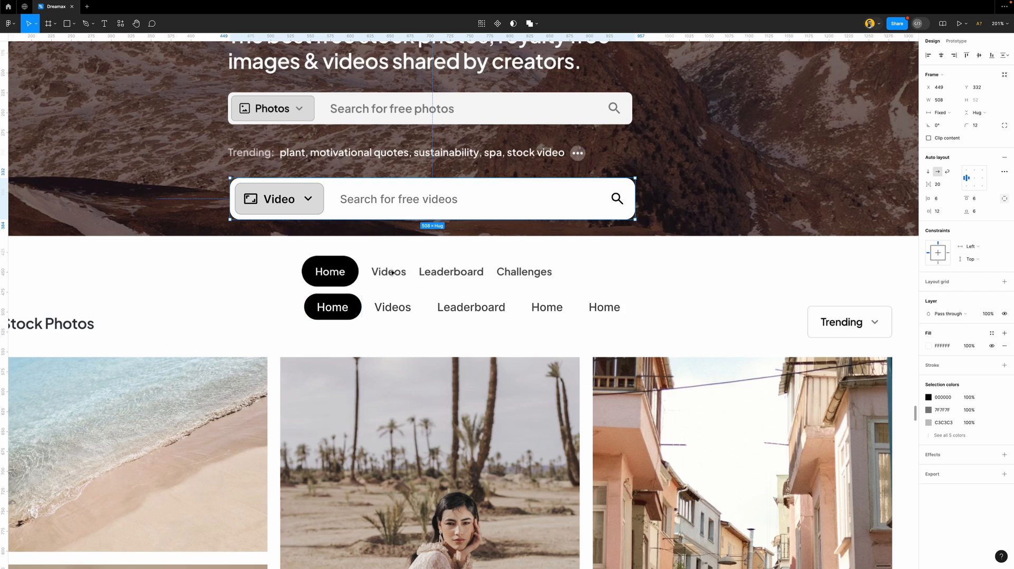
key("Escape")
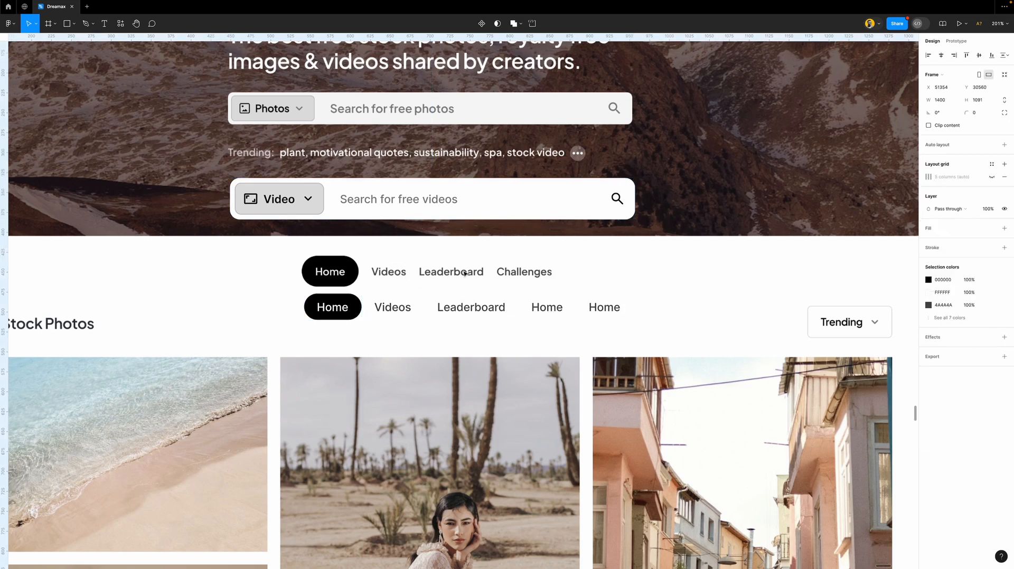
- Copy the Video button out of the search bar and place it above the screenshot's Trending button at X 1173, Y 445
scroll(464, 273, "down", 3)
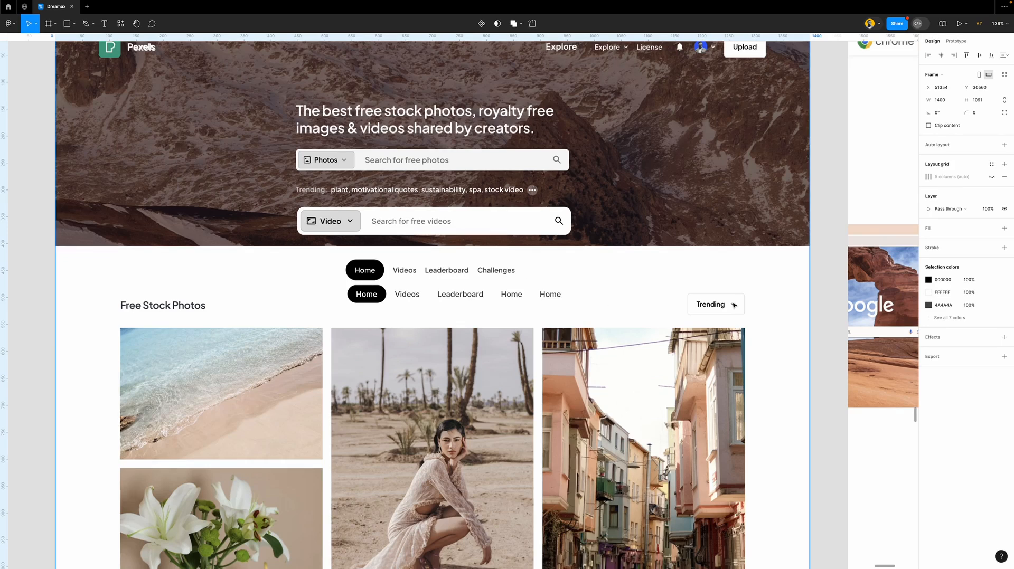
scroll(689, 311, "right", 3)
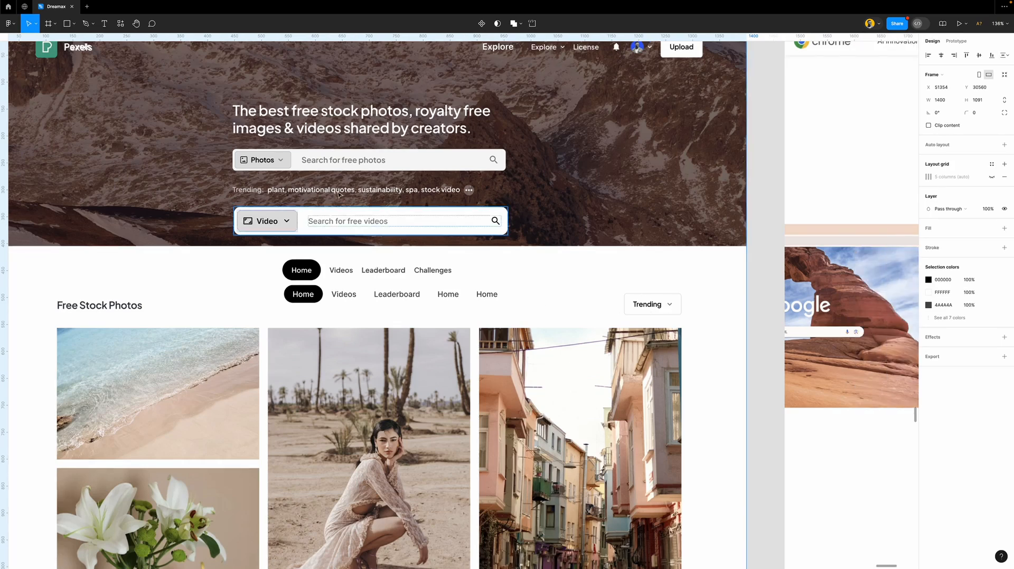
left_click(294, 223)
left_click(272, 222)
left_click_drag(269, 222, 658, 278)
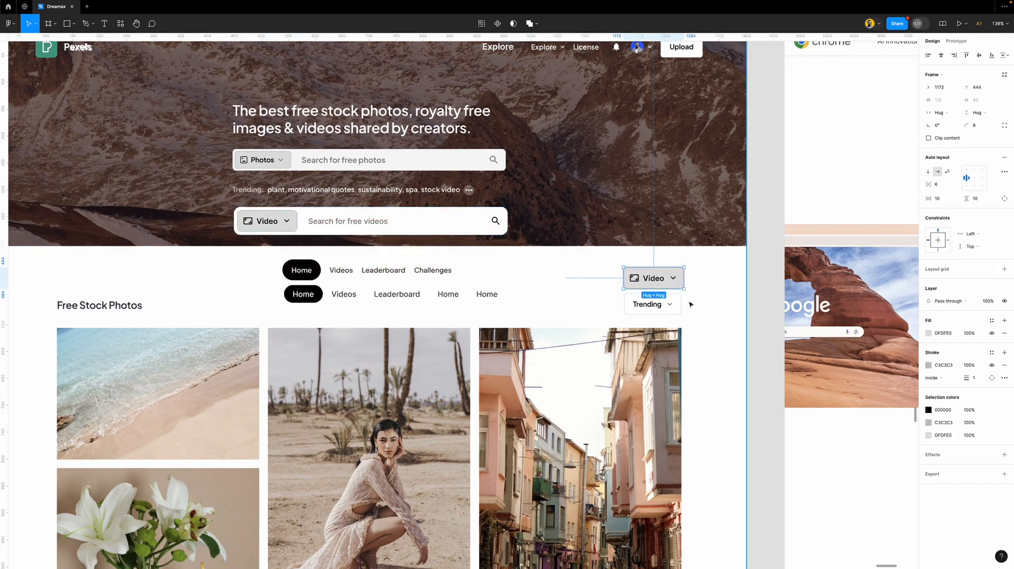
scroll(658, 278, "up", 5)
left_click_drag(607, 251, 603, 253)
scroll(618, 251, "up", 1)
scroll(618, 253, "up", 2)
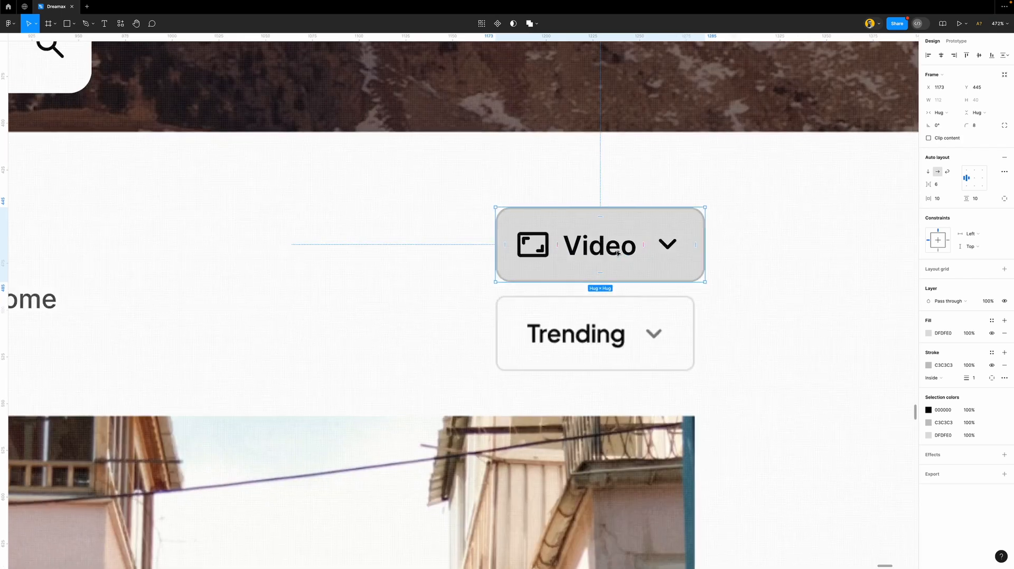
- Relabel the copied button Trending and delete its video icon
double_click(616, 249)
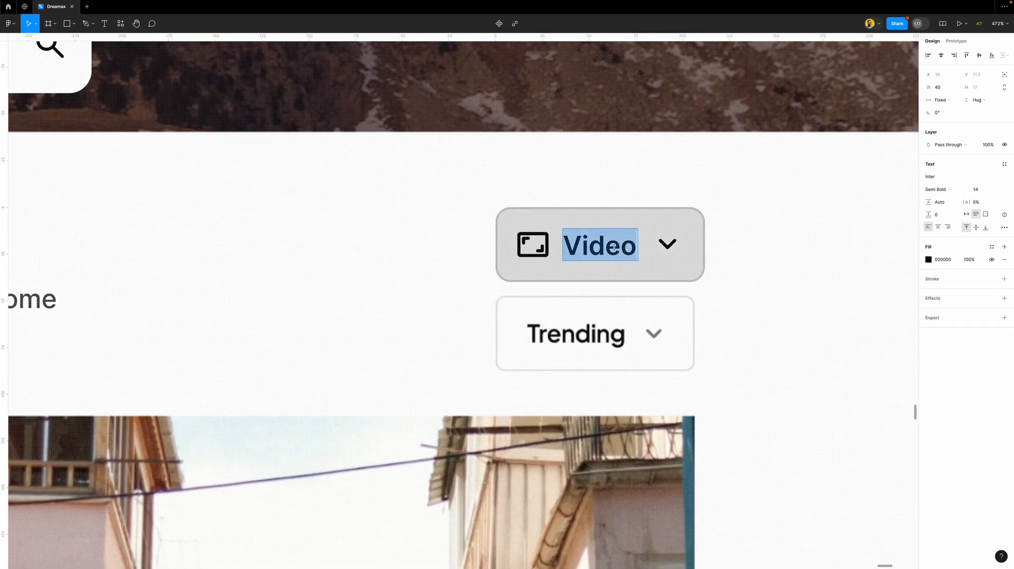
type("Trending")
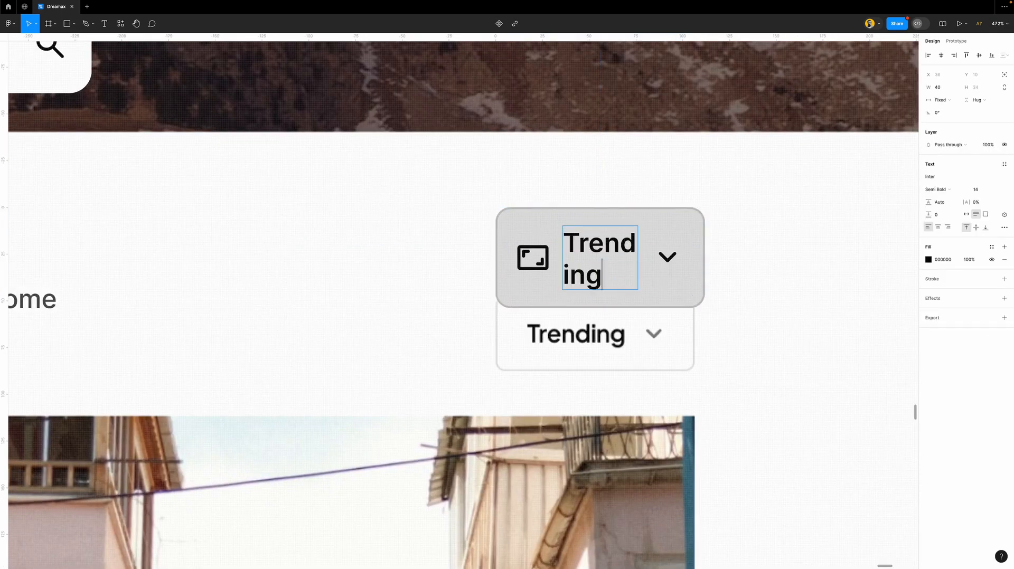
key("Escape")
left_click(520, 262)
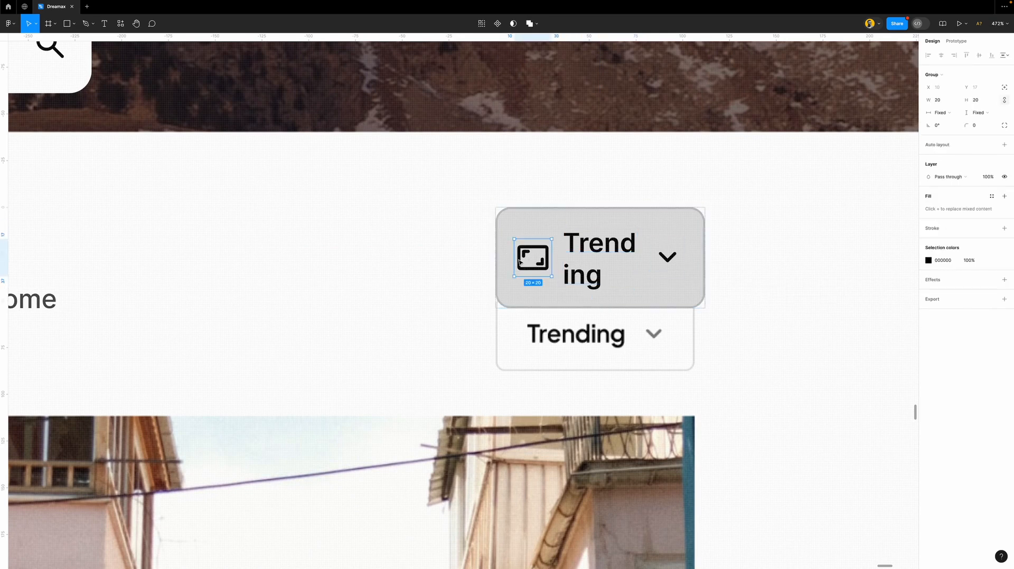
key("Delete")
- Set the Trending label's width to hug contents, and give the button an FFFFFF fill and a fixed width of 107
double_click(565, 244)
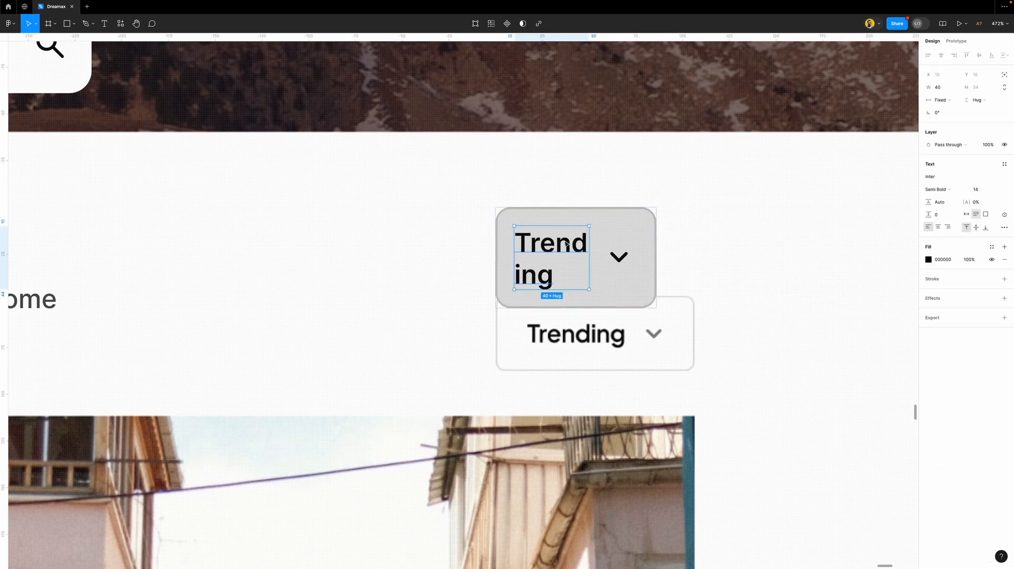
left_click(942, 100)
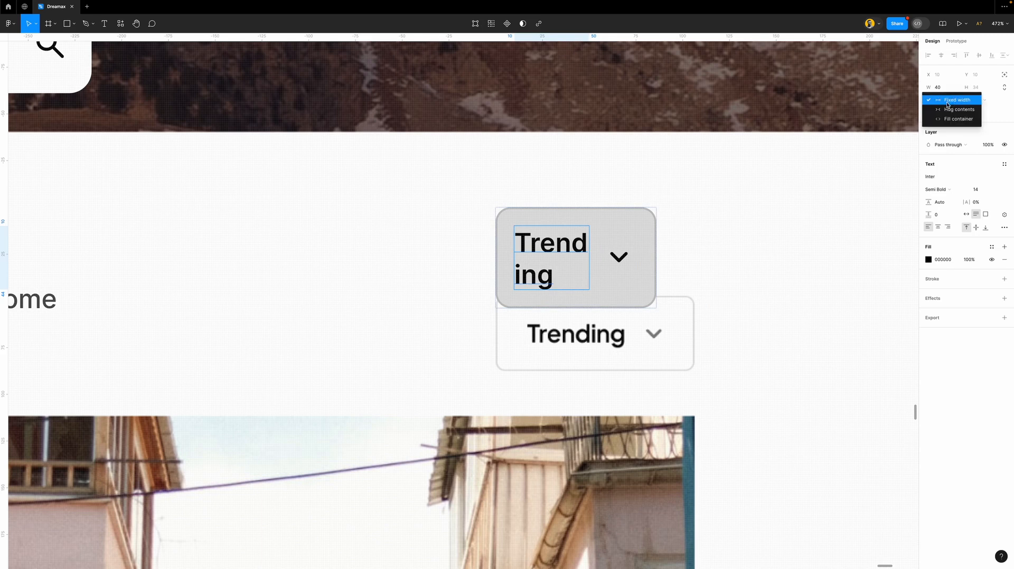
left_click(950, 110)
key("Escape")
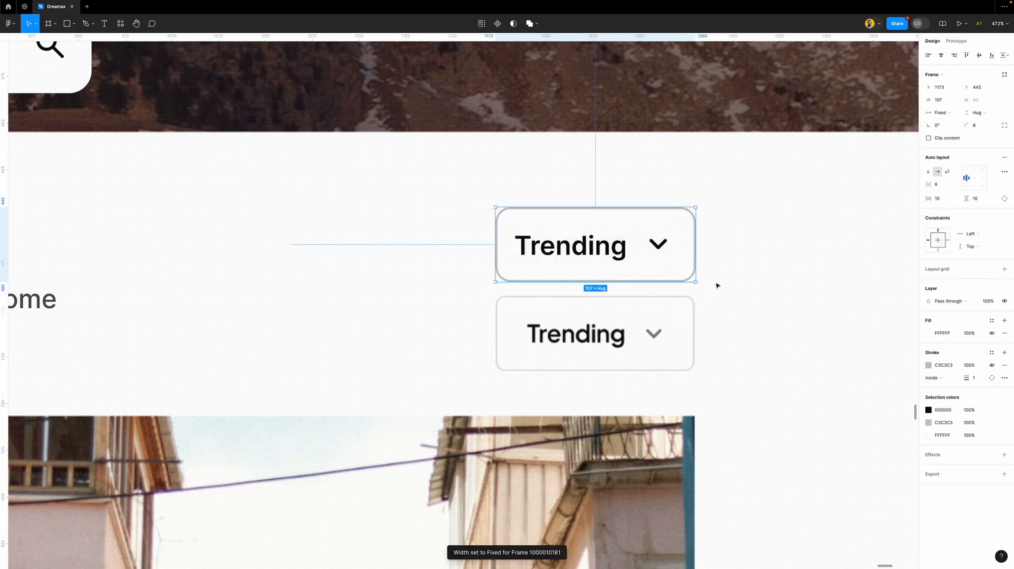
- Recolor the new Trending button's chevron with the grey sampled from the screenshot's chevron
left_click(660, 244)
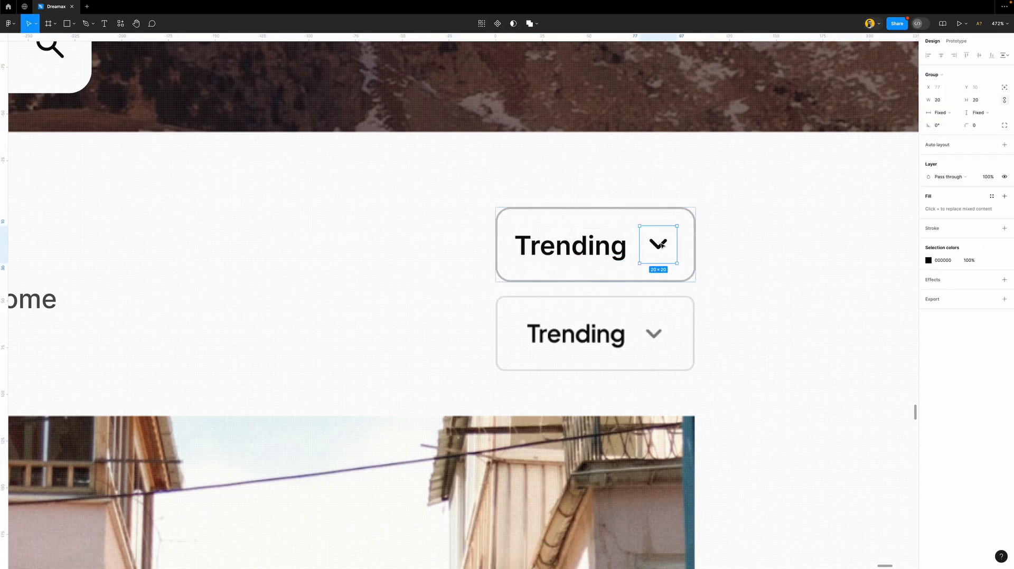
left_click(928, 260)
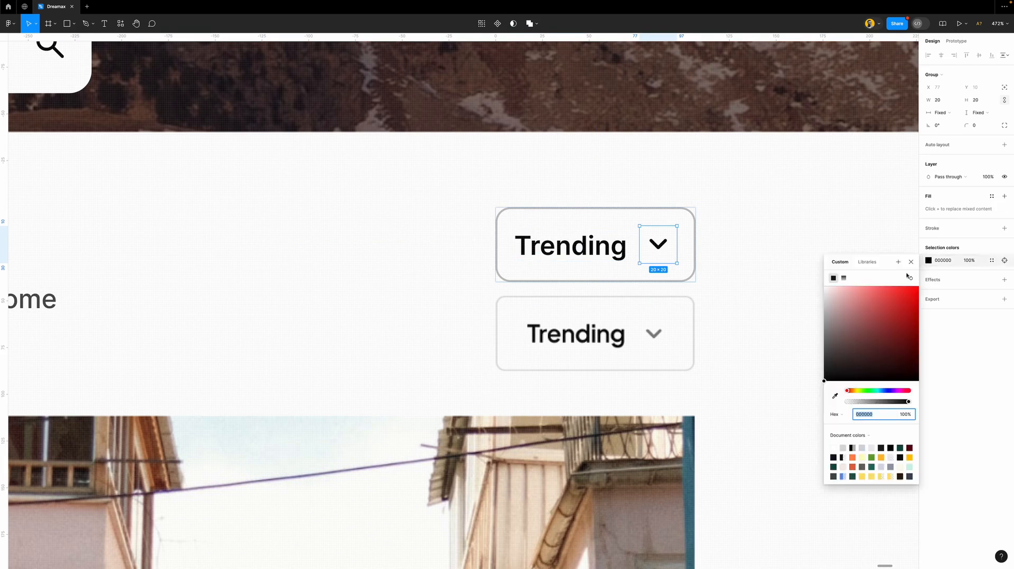
left_click(835, 396)
- Draw a grey D9D9D9 rectangle about 329 by 359 and place it over the first stock photo at X 120, Y 554
scroll(669, 323, "down", 5)
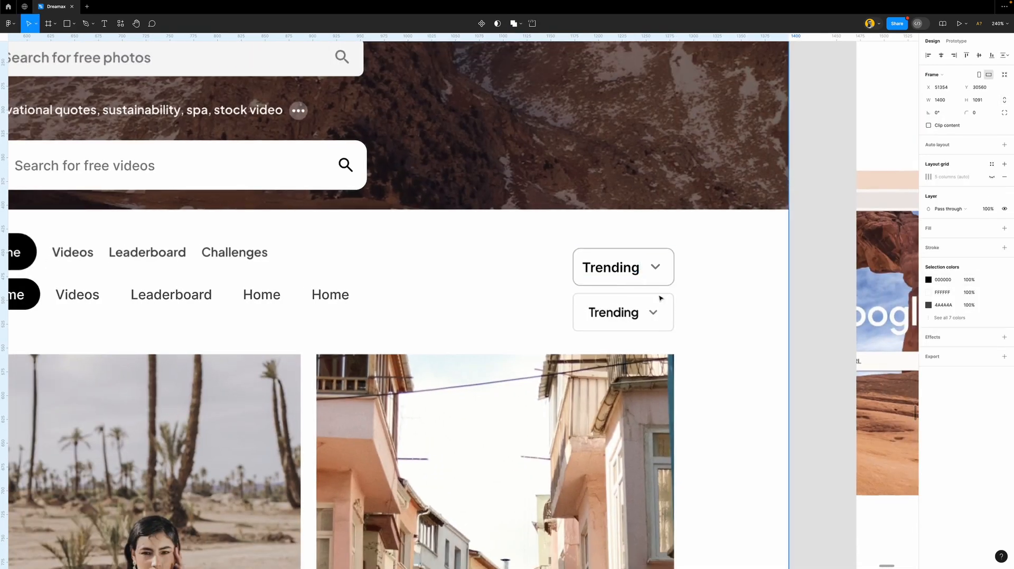
scroll(660, 298, "down", 3)
scroll(322, 294, "left", 3)
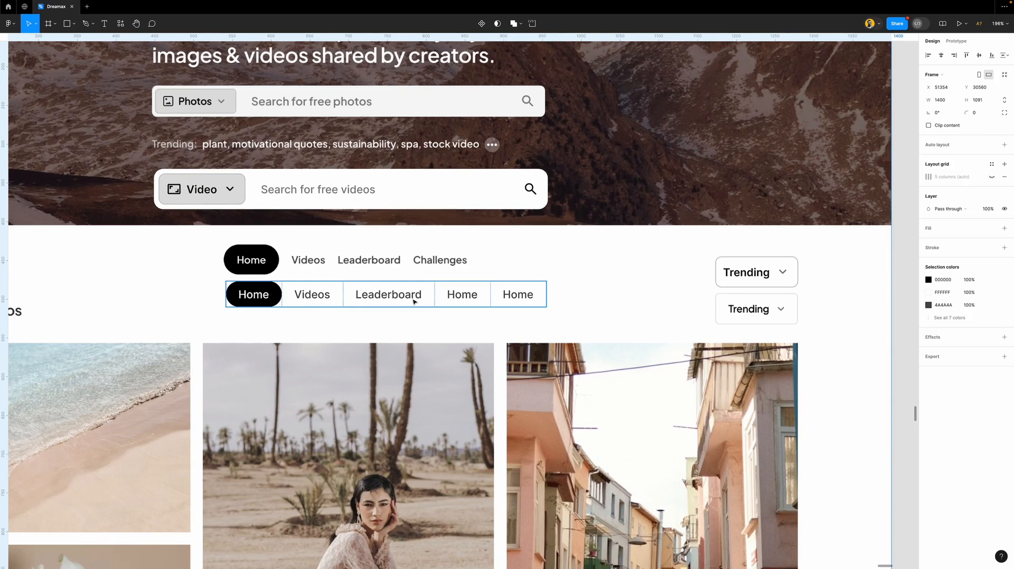
scroll(359, 296, "left", 5)
scroll(370, 304, "down", 4)
scroll(384, 315, "down", 3)
scroll(386, 316, "down", 4)
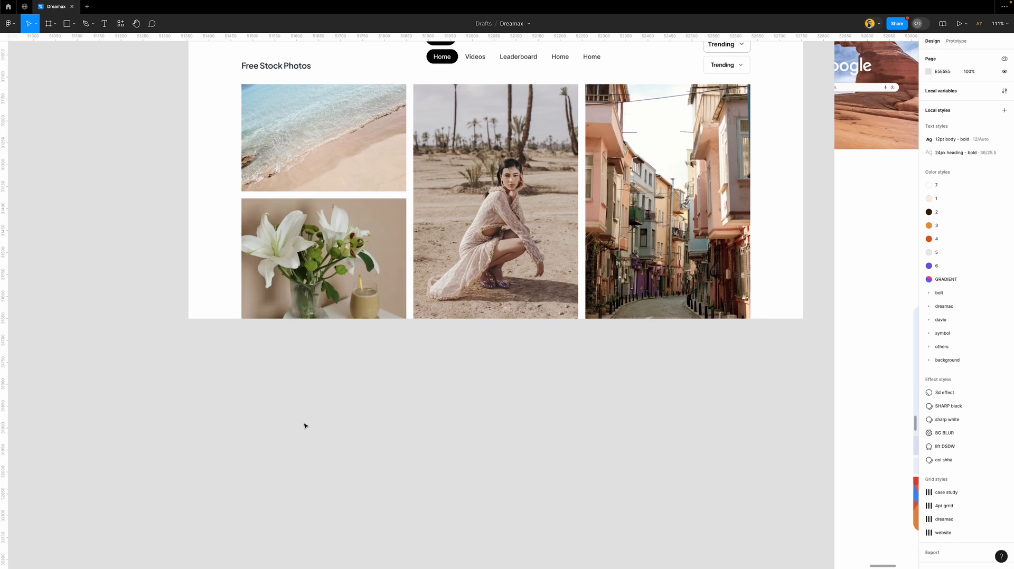
key("r")
left_click_drag(249, 349, 394, 506)
left_click(301, 395)
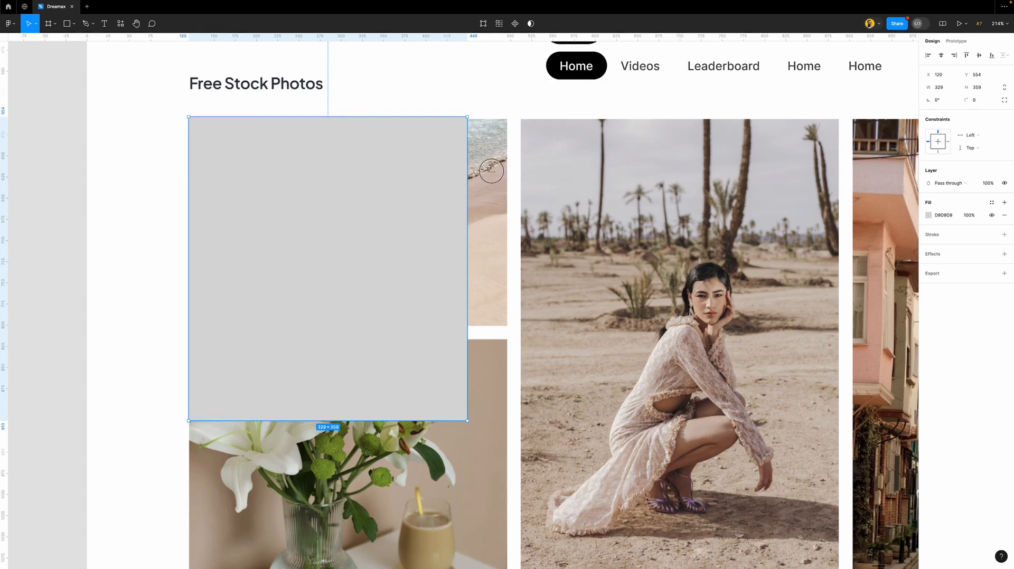
- Resize the grey rectangle to about 376 × 247 so it covers the beach photo
left_click_drag(466, 174, 507, 175)
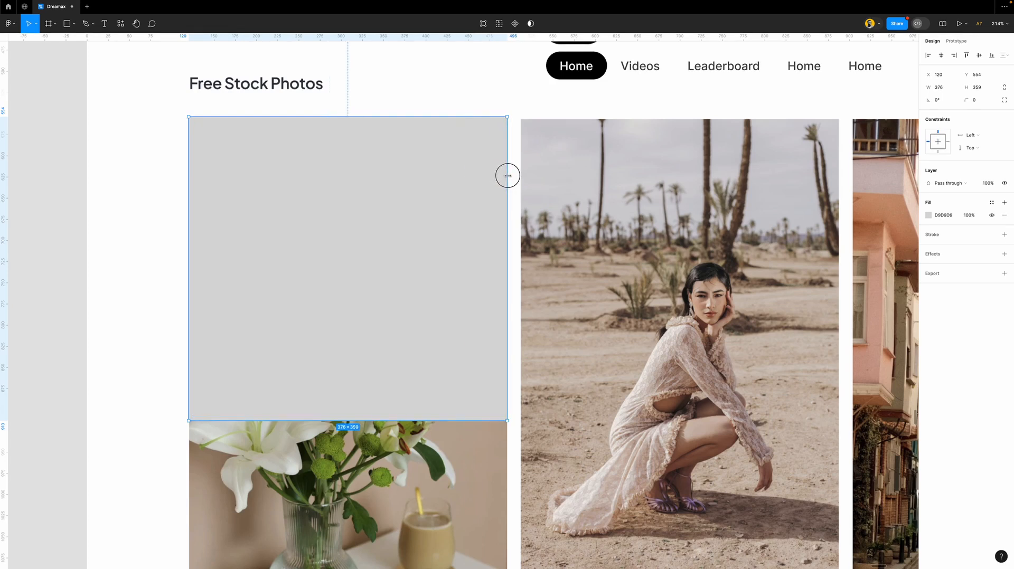
left_click_drag(476, 420, 491, 326)
- Copy the placeholder over the portrait photo, stretch it to 520 high, and place a copy of that over the street photo
left_click_drag(353, 214, 555, 227)
scroll(434, 294, "down", 5)
left_click_drag(552, 310, 551, 444)
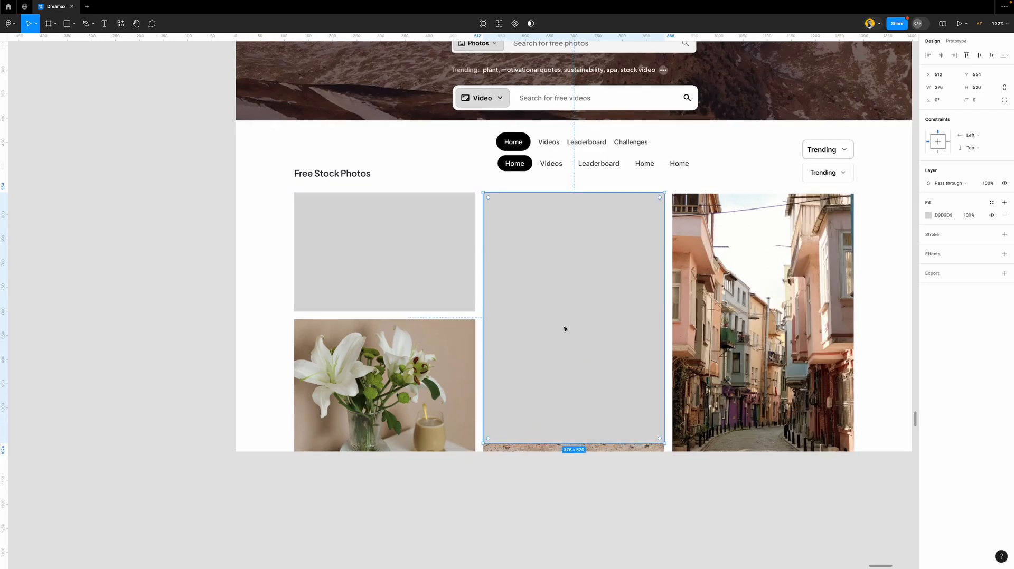
left_click_drag(508, 274, 698, 275)
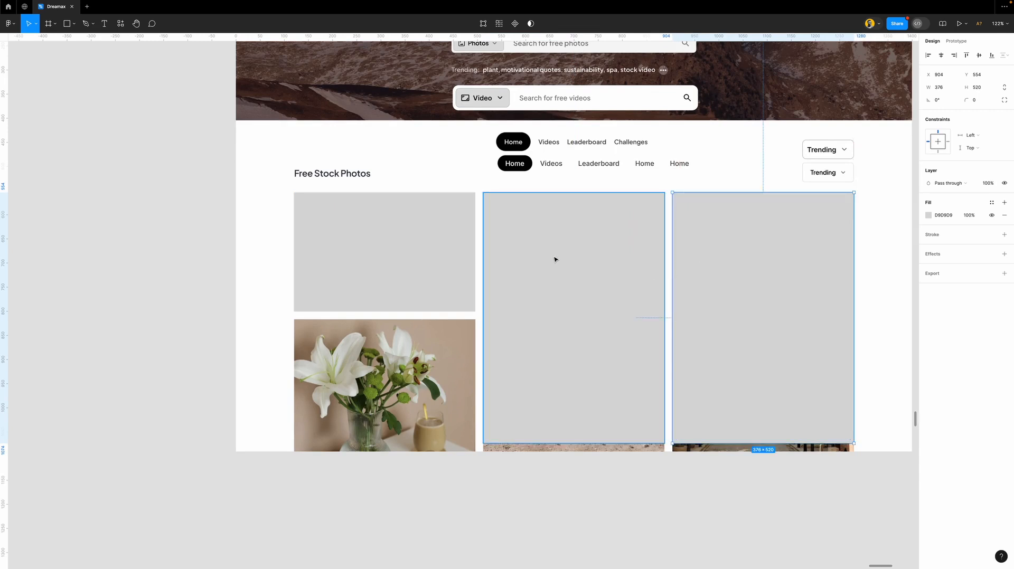
- Copy the beach placeholder over the flower photo with a 16 gap and extend its height to 257, level with the tall placeholders
left_click(554, 259, "shift")
left_click(437, 236, "shift")
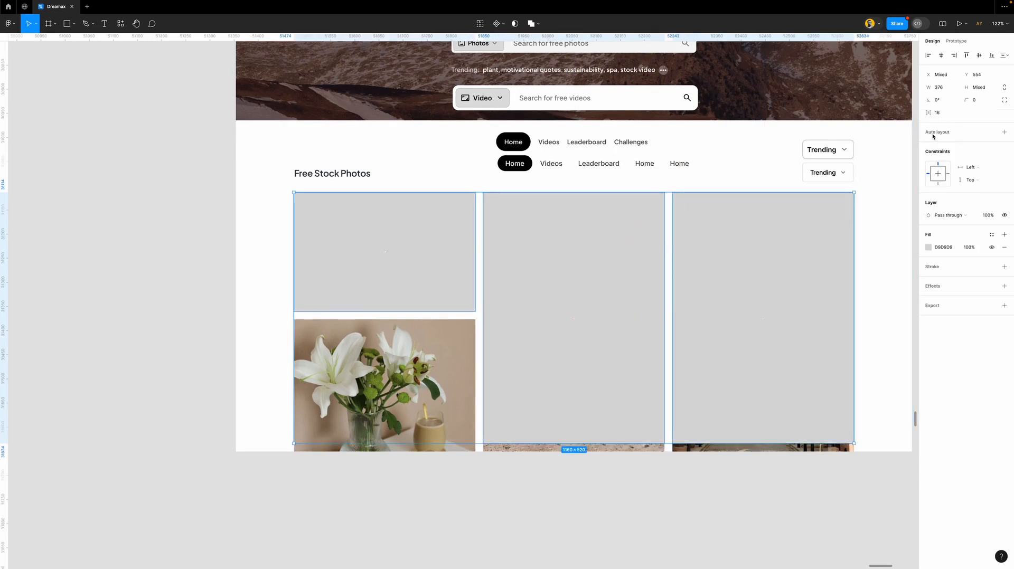
left_click(443, 273)
left_click_drag(455, 219, 457, 338)
left_click(420, 296, "shift")
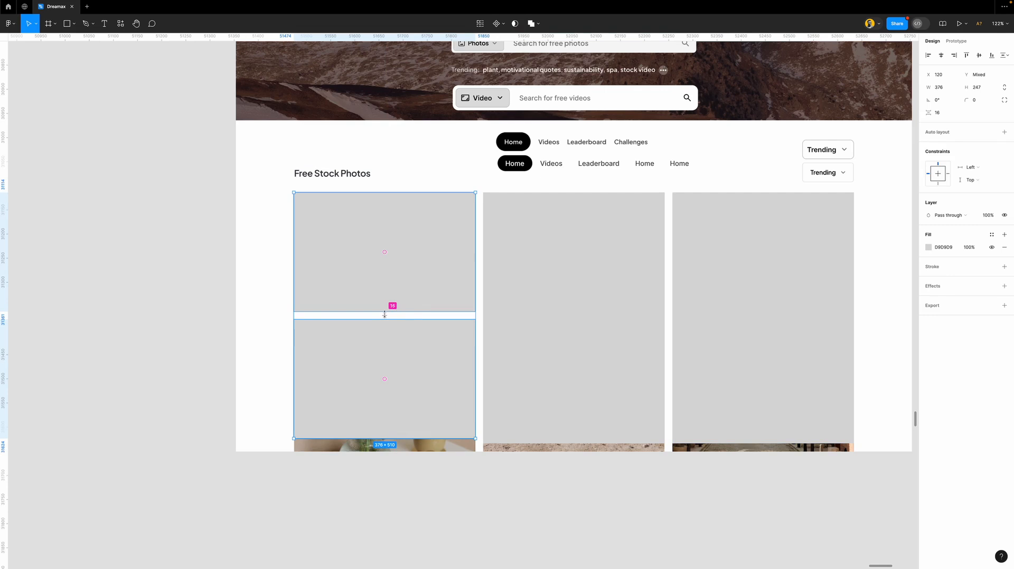
left_click(441, 366)
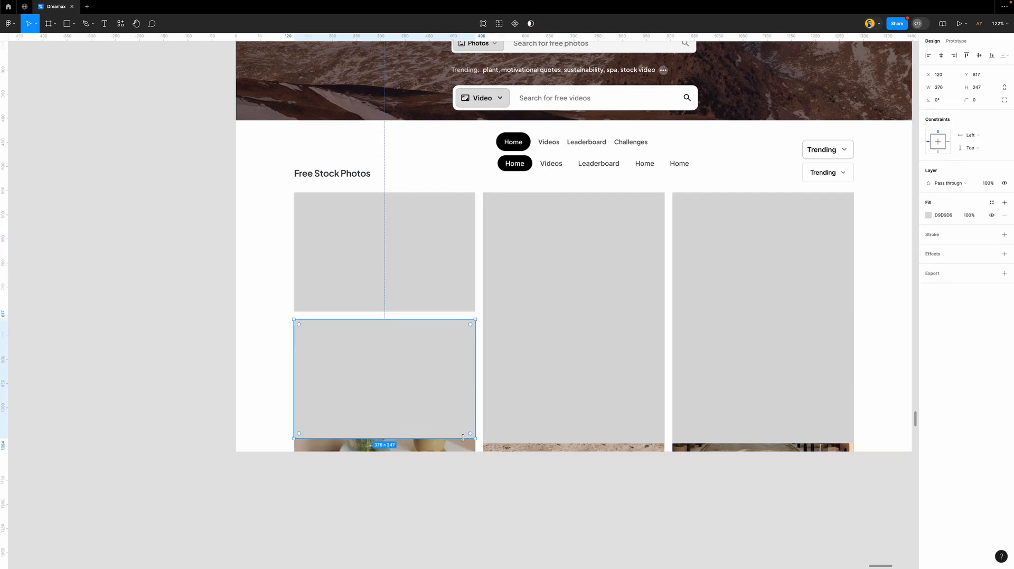
left_click_drag(462, 437, 462, 444)
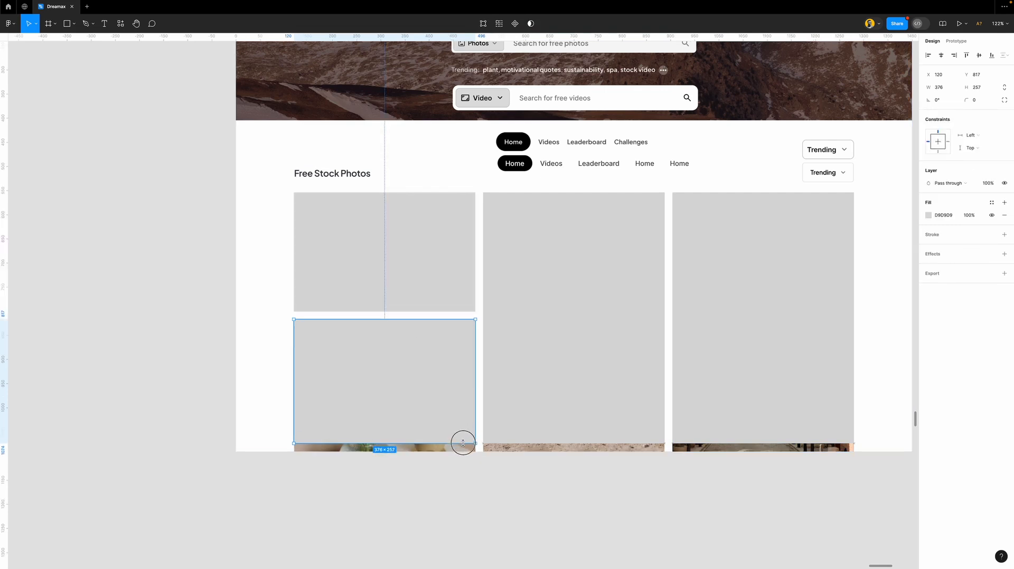
- Group the two stacked placeholders in a vertical auto layout, and combine them with the tall ones in a horizontal auto layout with 16 spacing
left_click(435, 266, "shift")
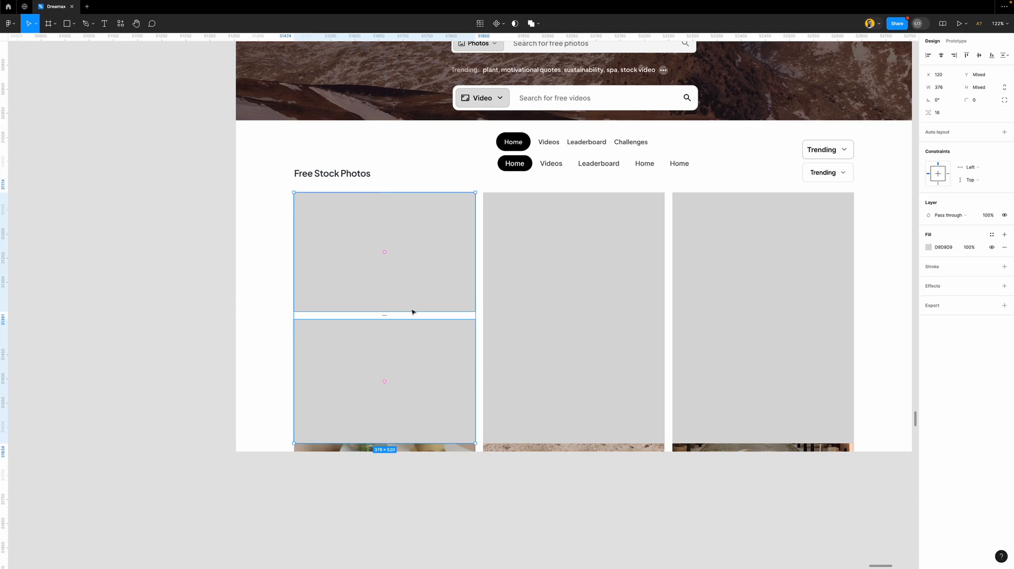
key("shift+a")
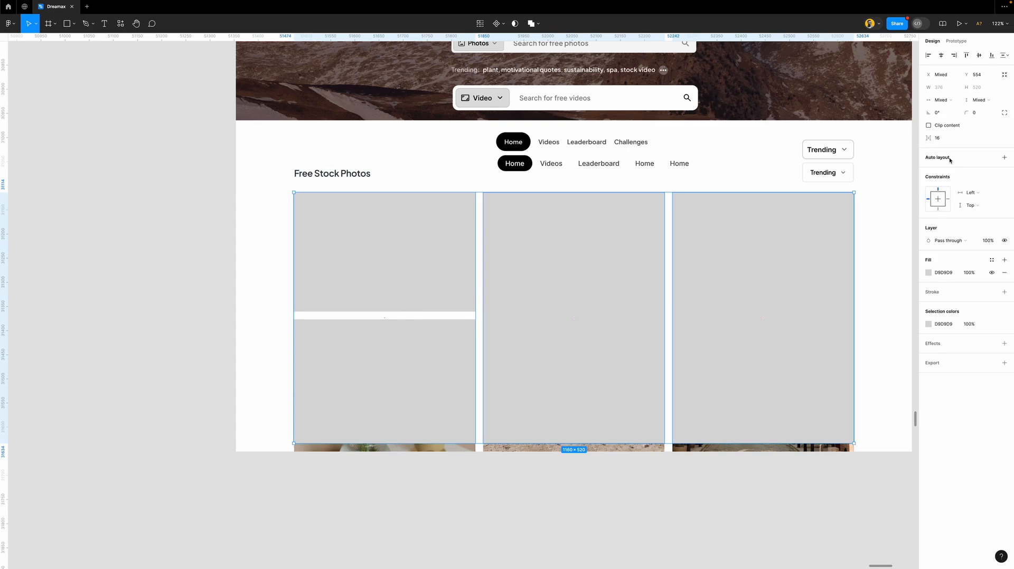
key("shift+a")
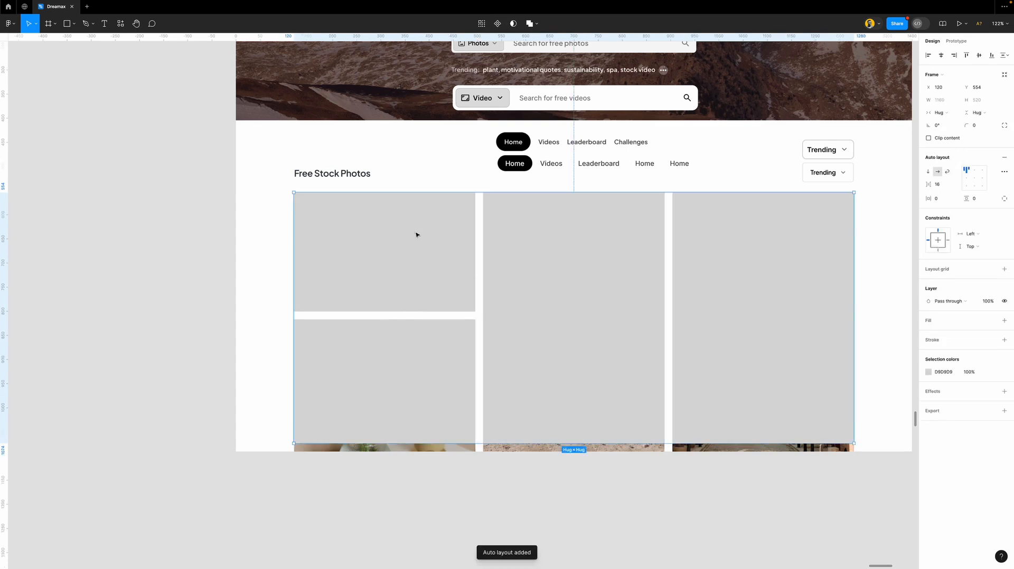
mouse_move(928, 184)
left_mouse_down()
mouse_move(960, 185)
mouse_move(924, 184)
left_mouse_up()
key("ctrl+z")
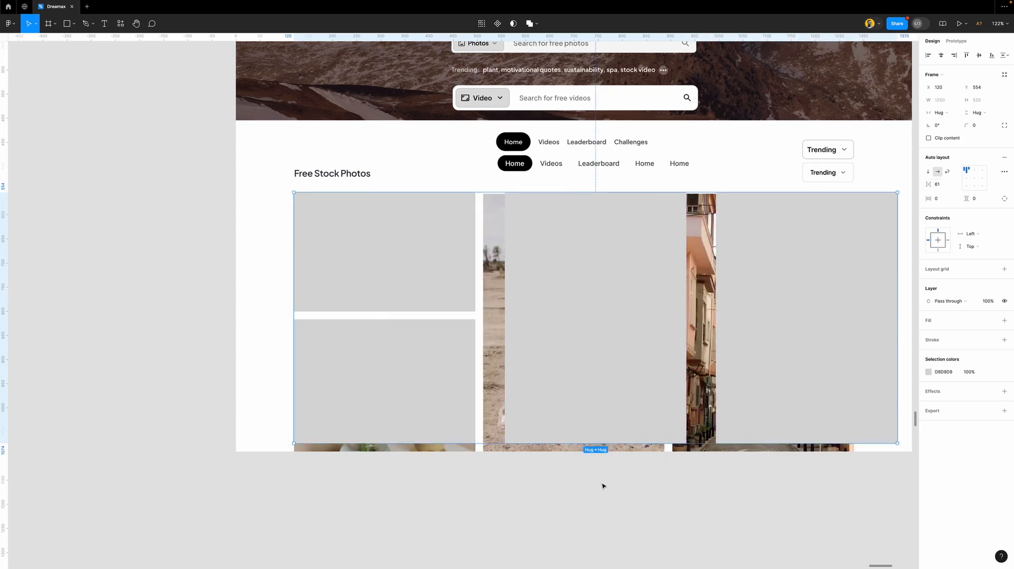
left_click(510, 465)
- Extend the page frame's height to about 1664 and give it a white FFFFFF fill
scroll(509, 464, "down", 5)
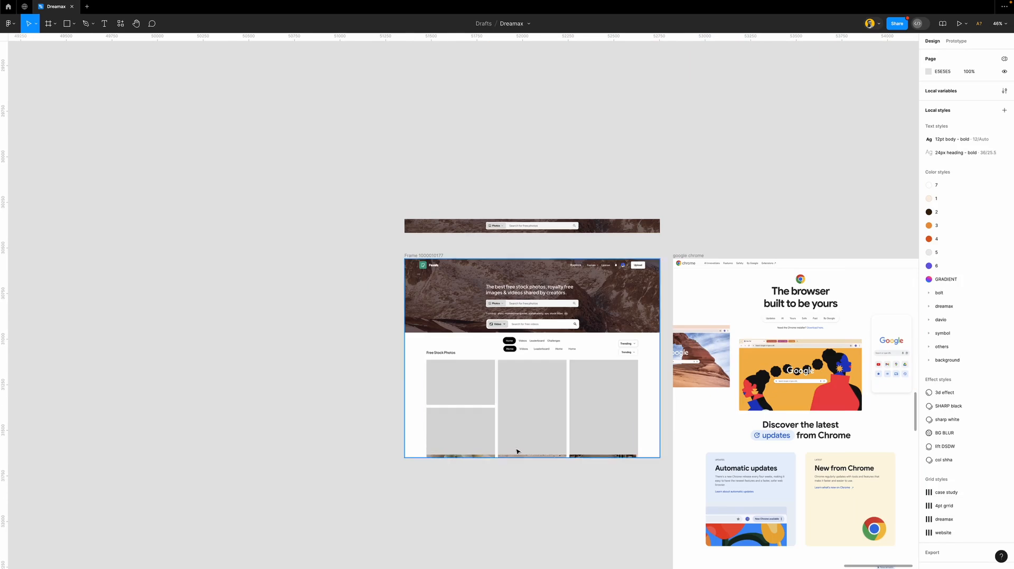
left_click(428, 258)
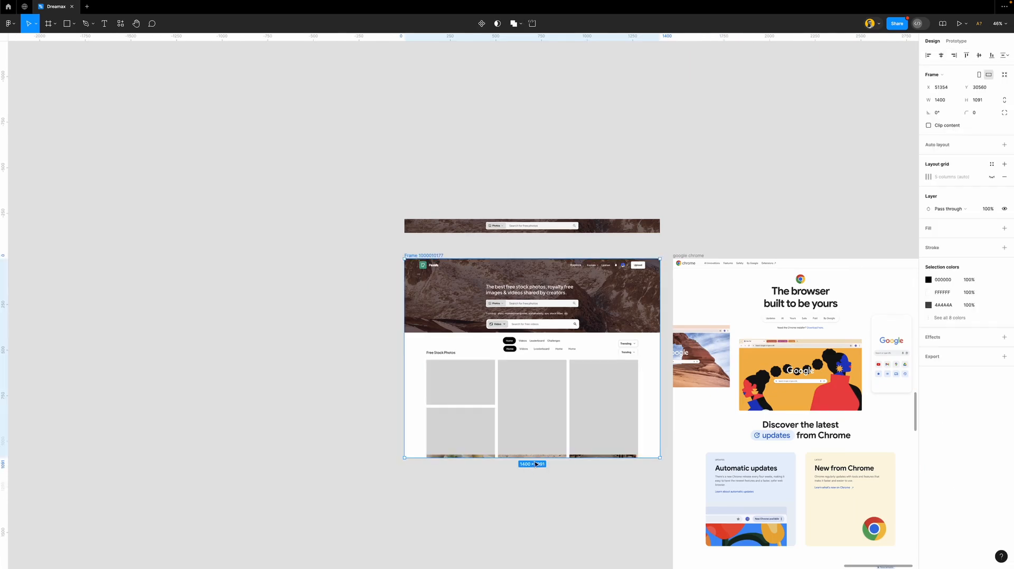
left_click_drag(535, 459, 528, 562)
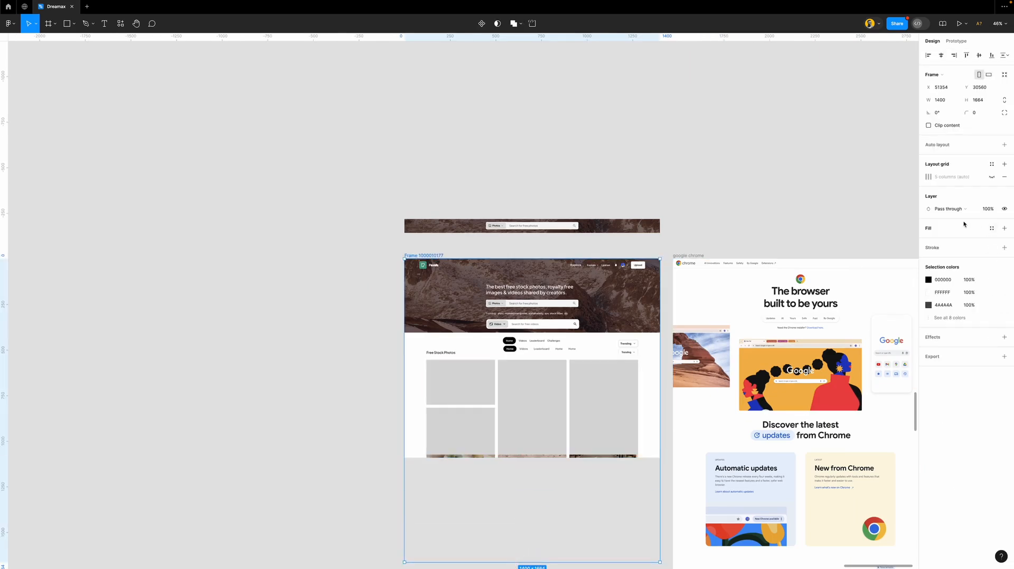
left_click(1004, 228)
scroll(564, 460, "down", 3)
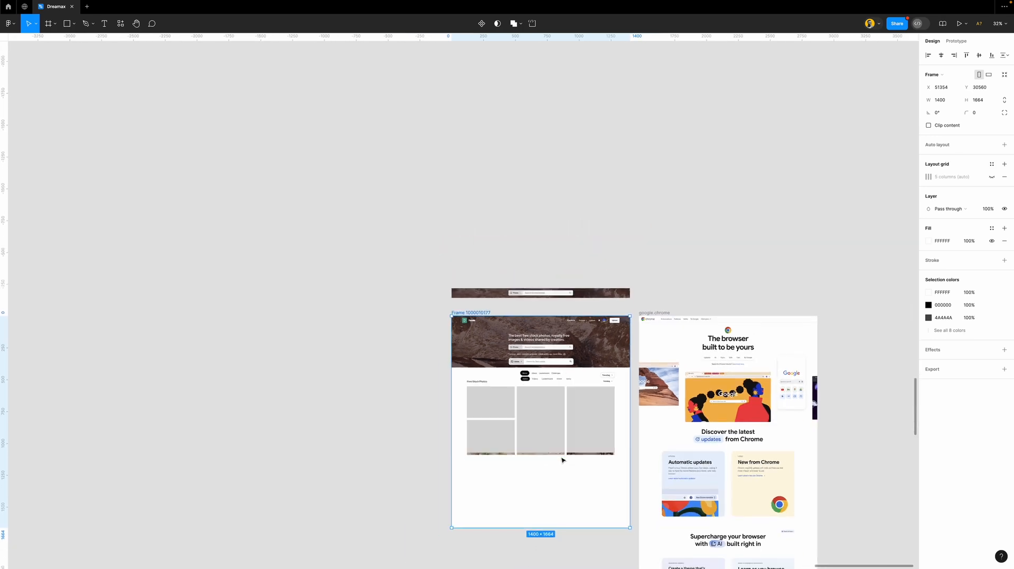
- Try duplicating the tall middle placeholder inside the horizontal row, and remove the extra copy
scroll(563, 460, "down", 3)
scroll(561, 459, "up", 5)
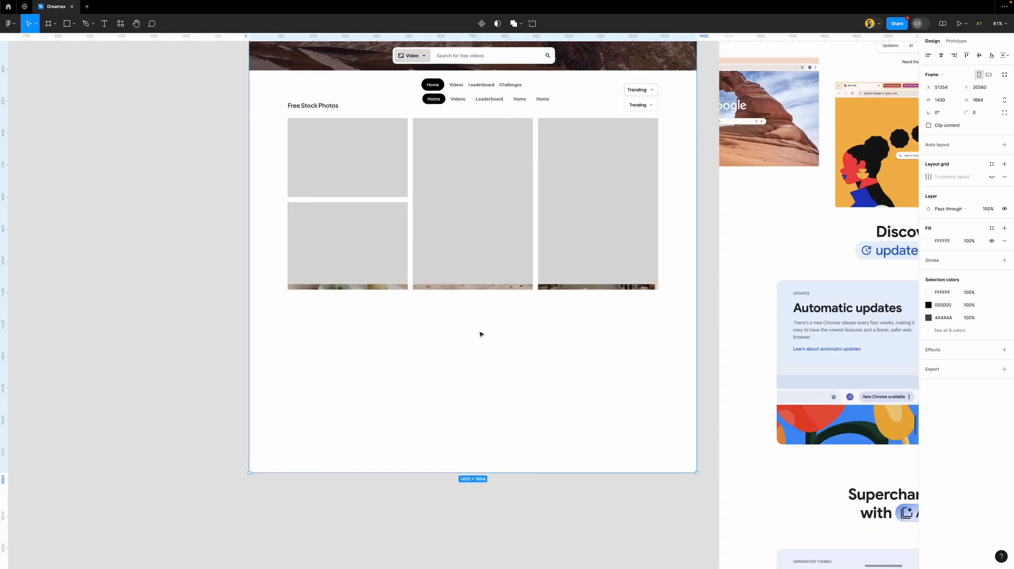
scroll(481, 334, "up", 2)
scroll(470, 334, "up", 3)
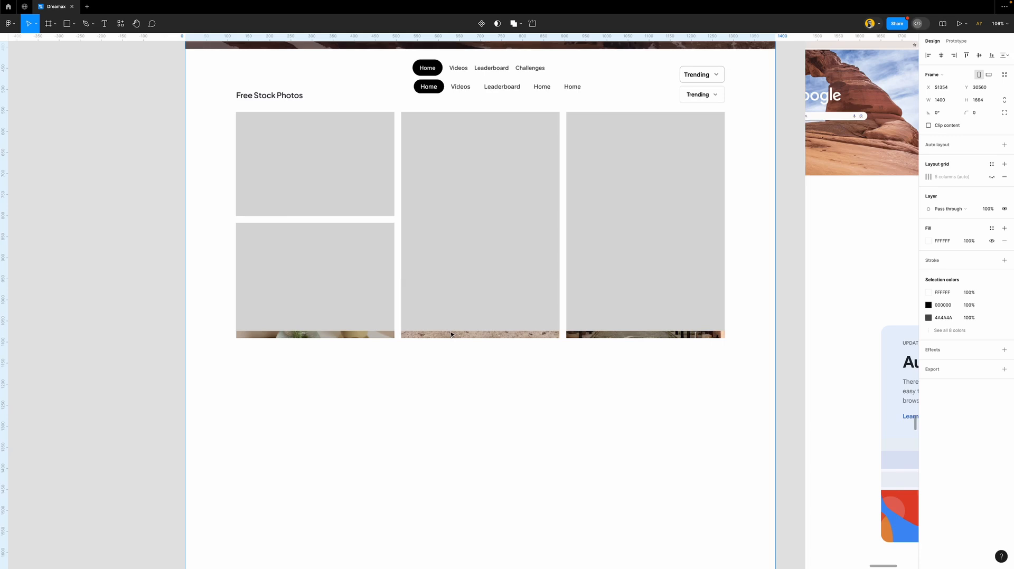
double_click(462, 226)
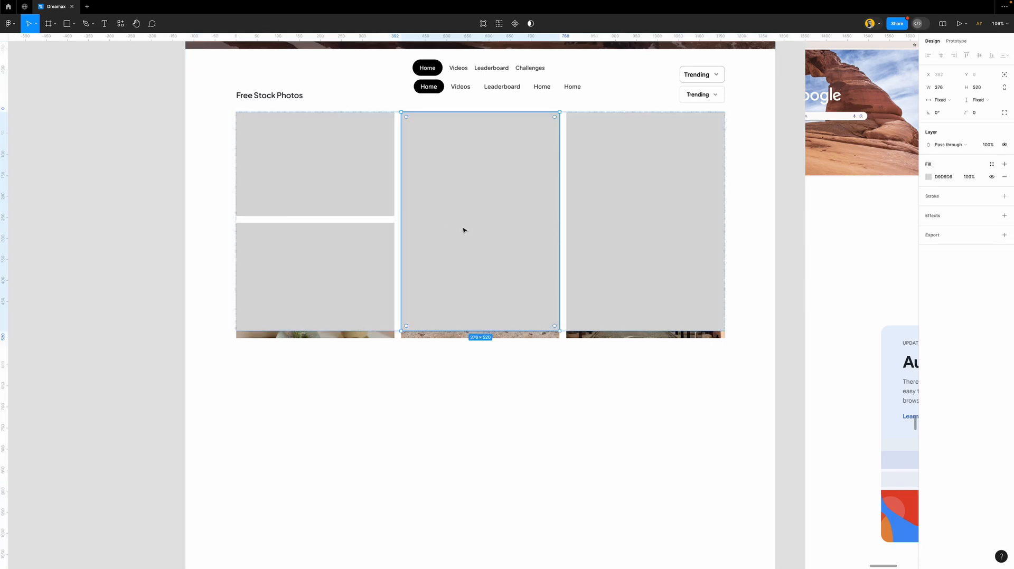
key("ctrl+d")
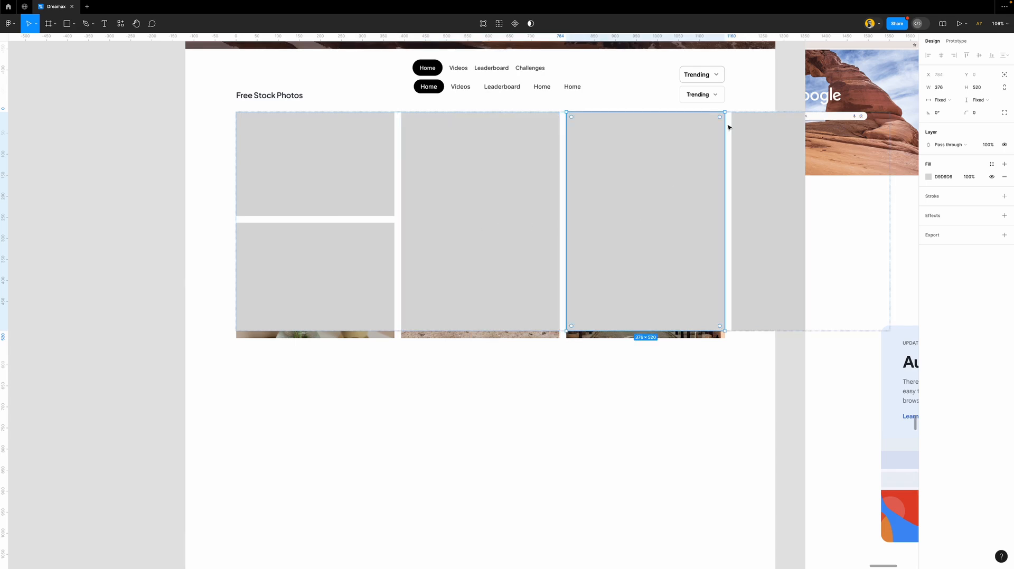
left_click(797, 381)
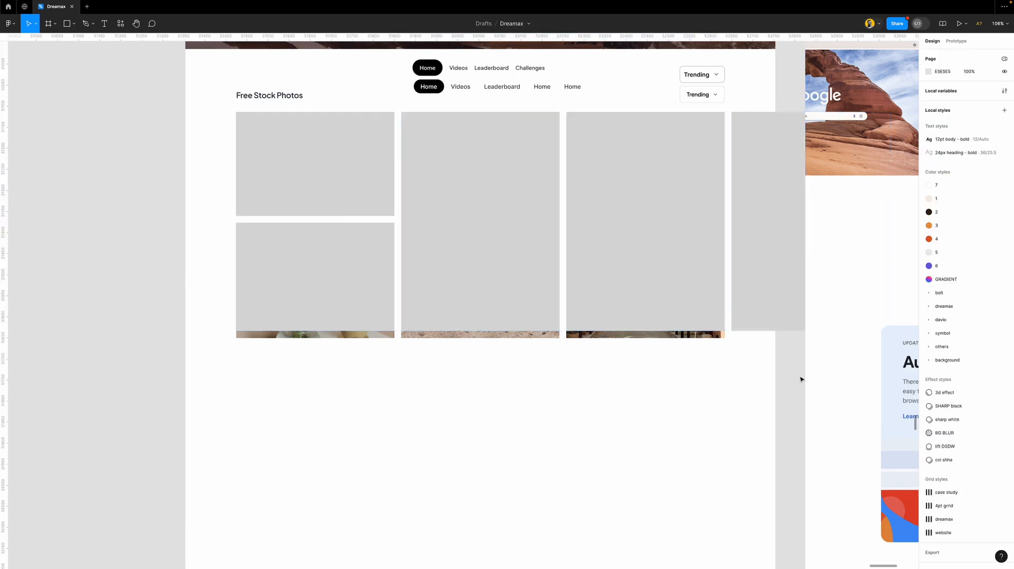
double_click(715, 208)
key("Delete")
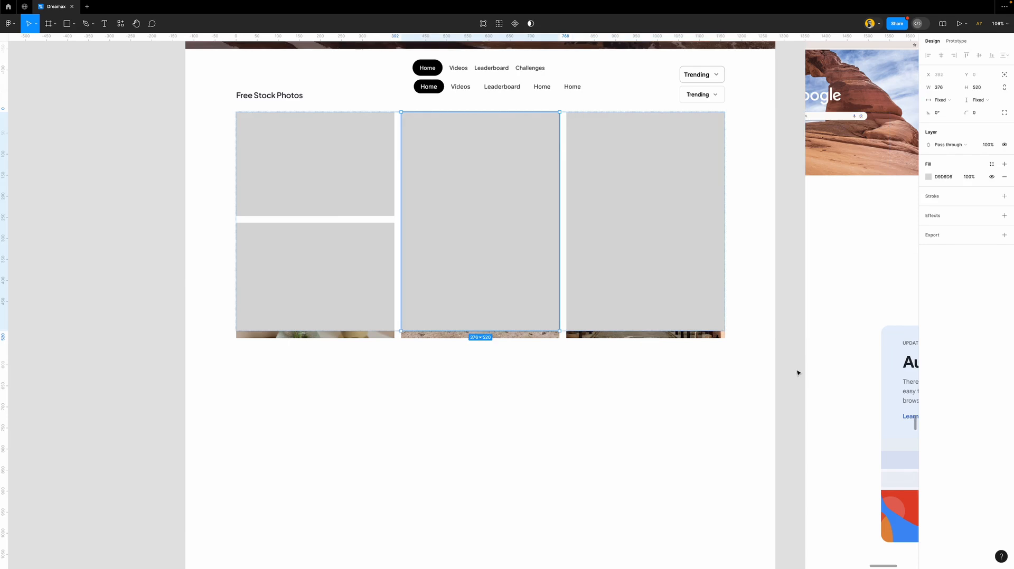
left_click(795, 368)
- Set the placeholder grid's auto layout to a fixed width of 1160 with wrapping
left_click(641, 142)
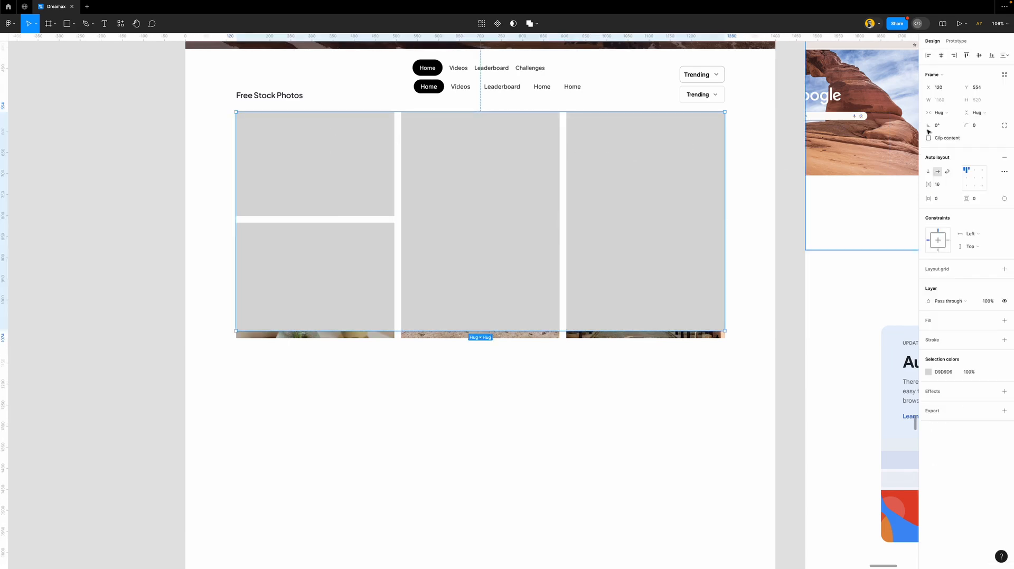
left_click(948, 113)
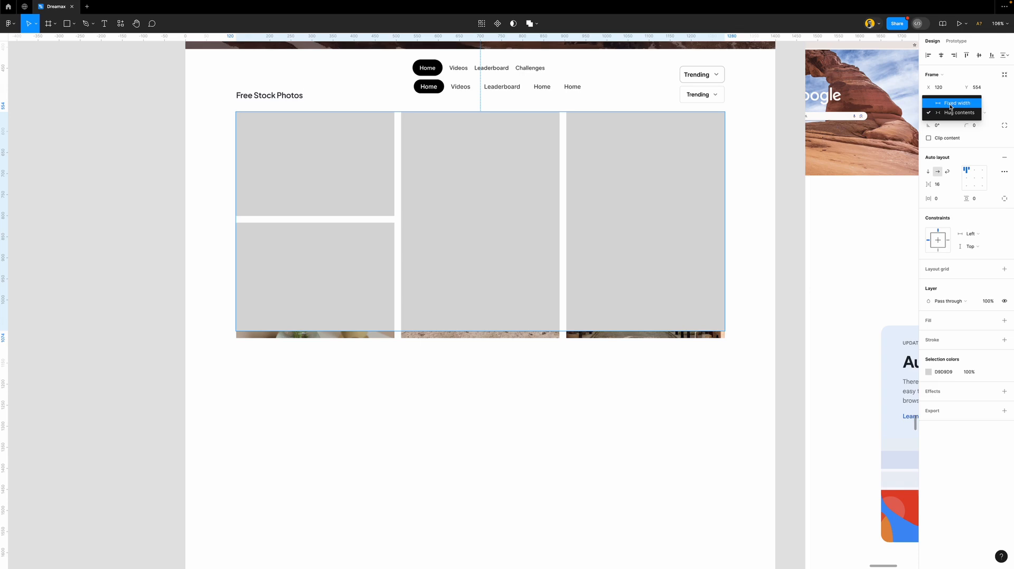
left_click(951, 105)
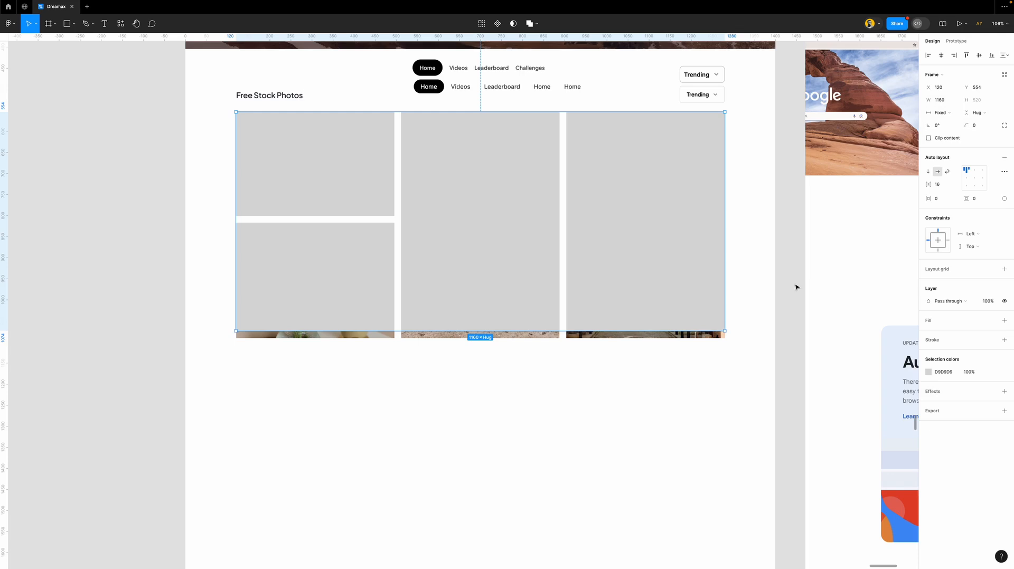
left_click(949, 139)
left_click(608, 190)
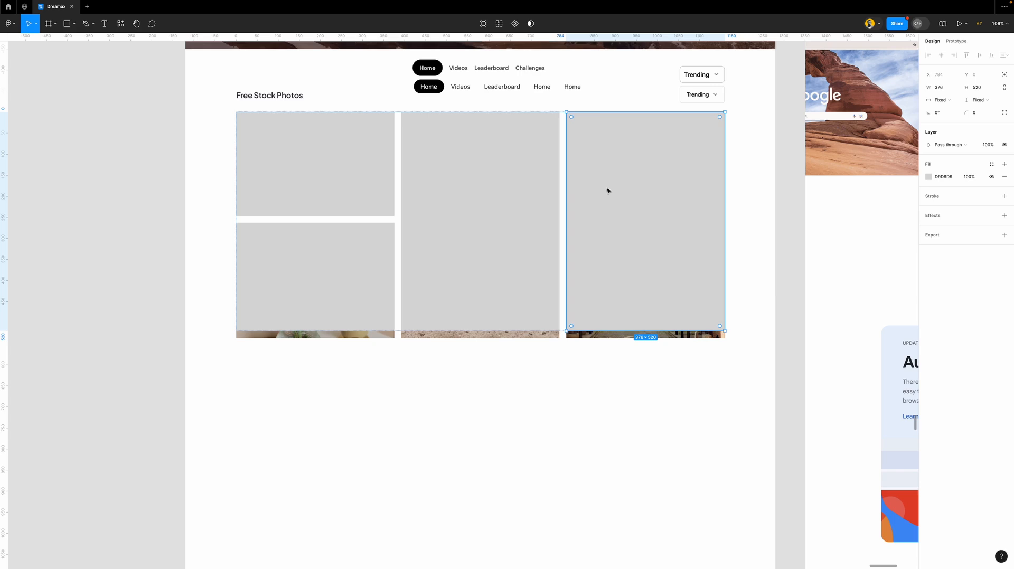
left_click(774, 254)
left_click(645, 205)
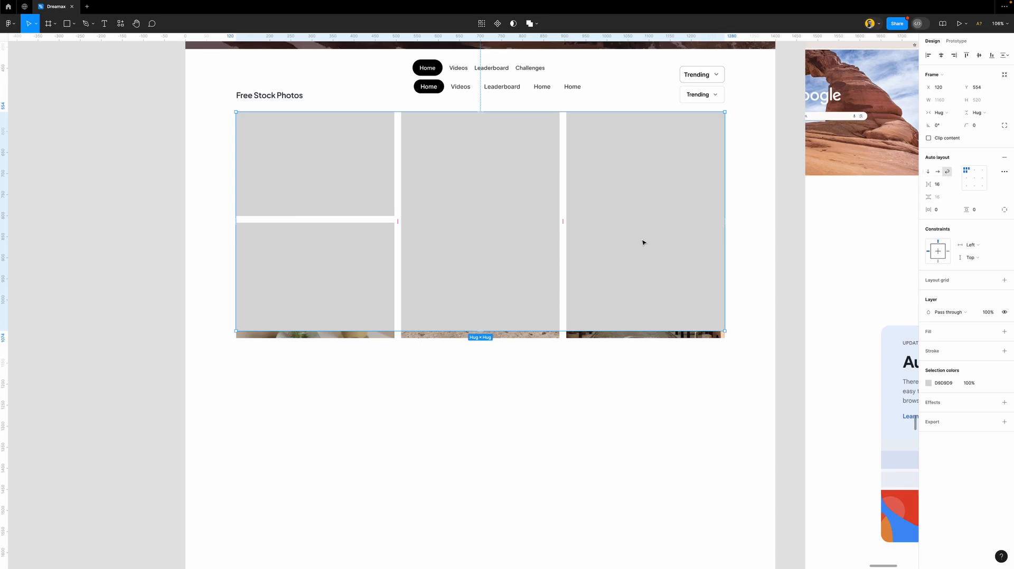
key("ctrl+z")
- Fill two rows of three columns by duplicating the stacked pair twice and the tall placeholder once, ending row one with a stacked pair
left_click(346, 202)
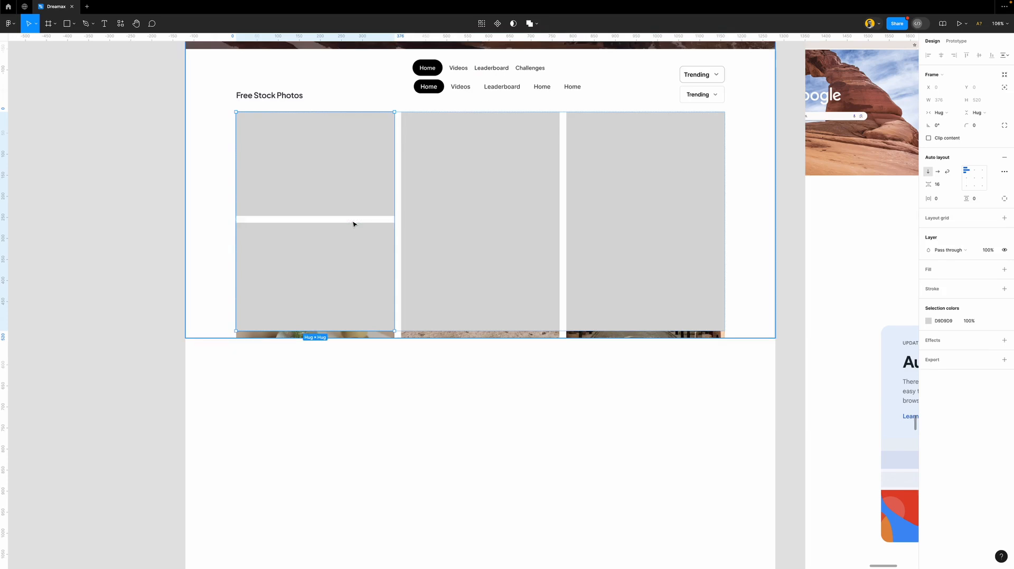
key("ctrl+d")
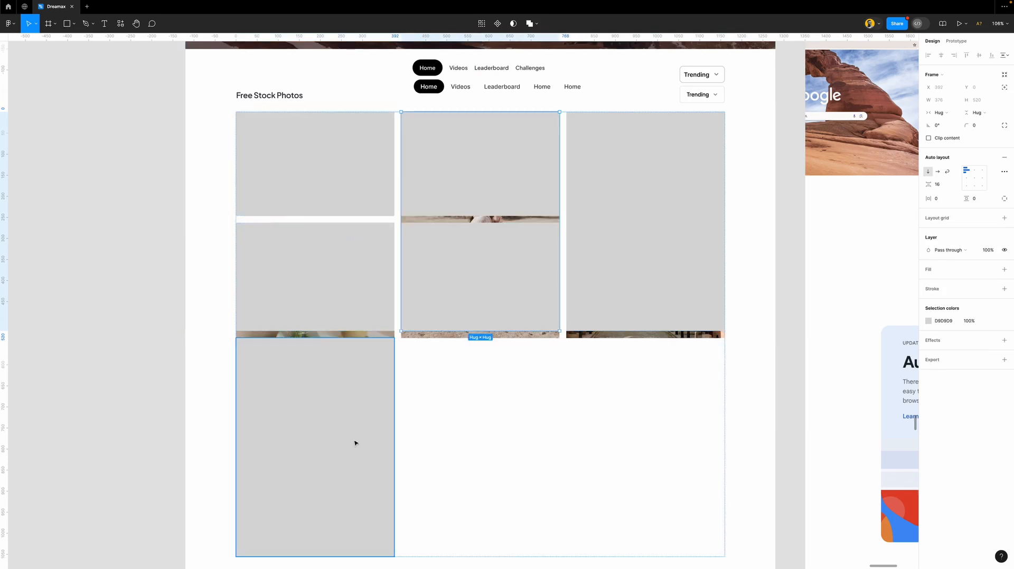
scroll(396, 344, "down", 2)
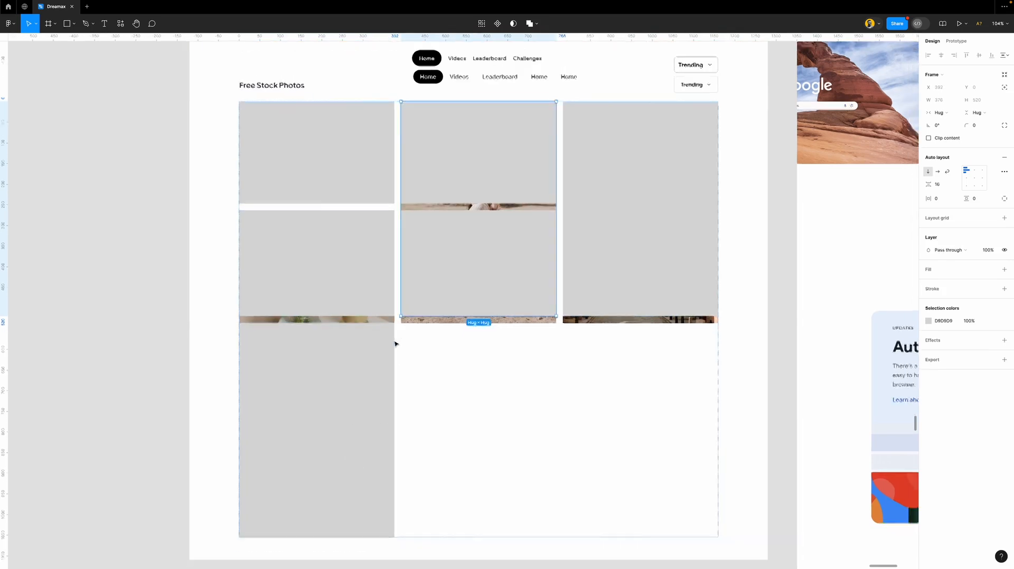
scroll(397, 342, "down", 3, "ctrl")
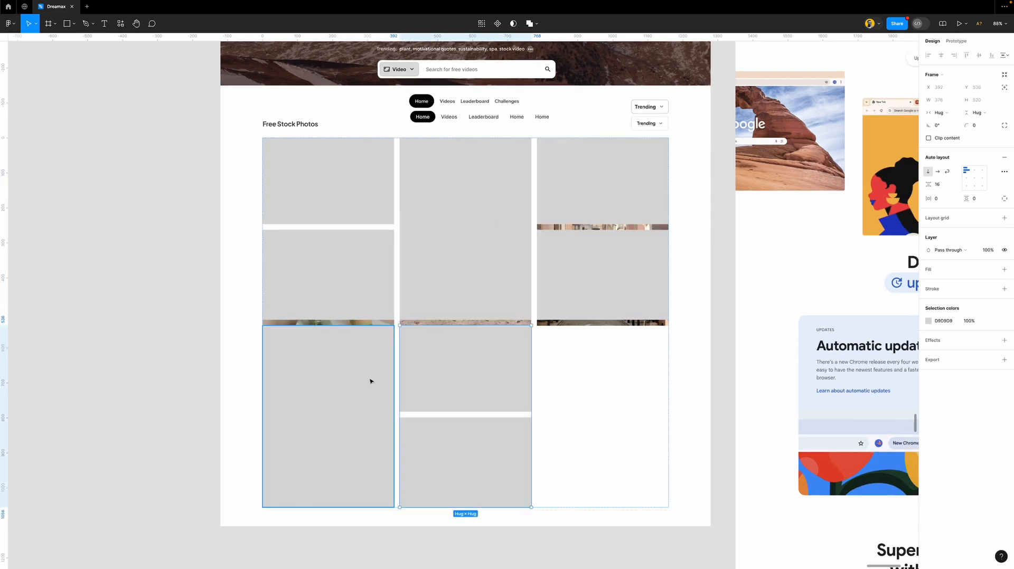
left_click(371, 380)
key("ctrl+d")
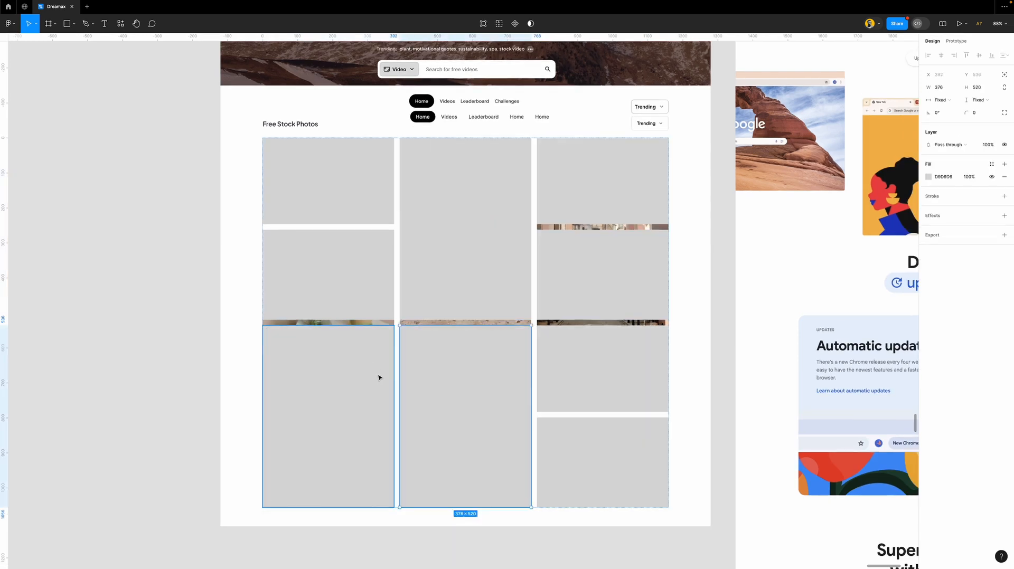
- Move the reference website screenshot out of the page frame into the empty canvas beside it
scroll(506, 351, "down", 5, "ctrl")
left_click(612, 244)
left_click_drag(612, 244, 284, 250)
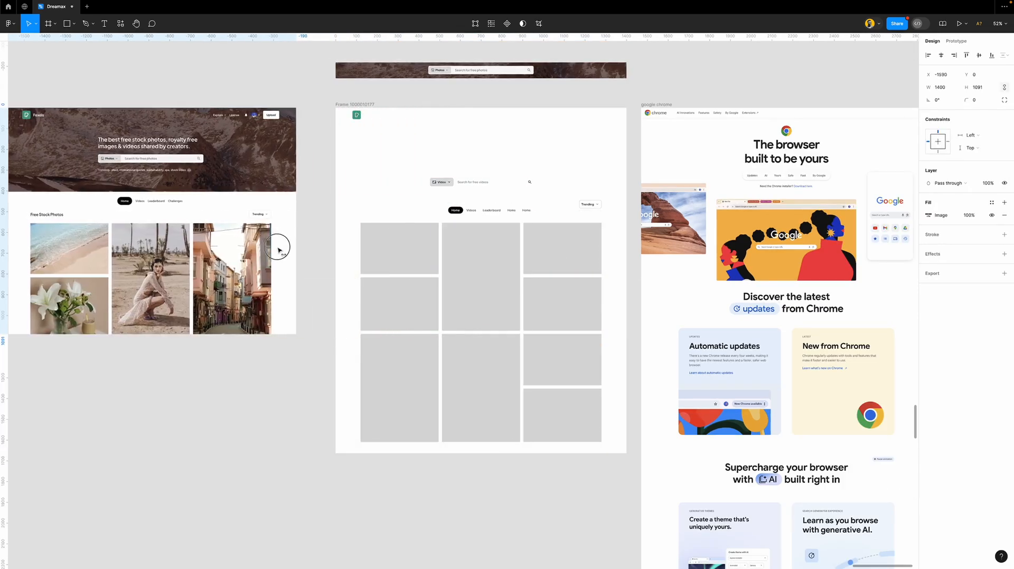
scroll(489, 350, "up", 5)
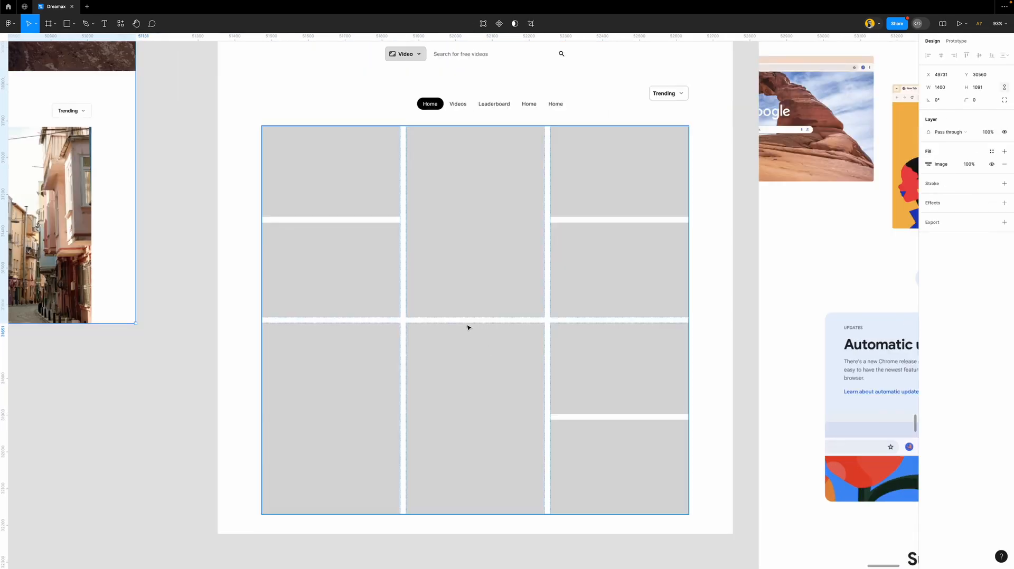
left_click(468, 274)
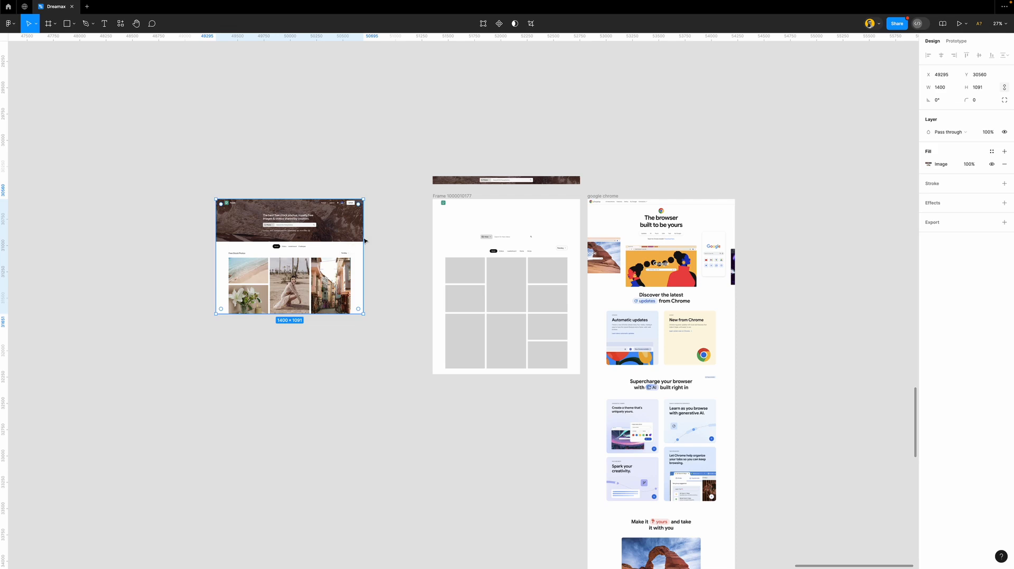
- Draw a grey rectangle about 1035 by 428 and place it over the hero area of the page frame
left_click(380, 227)
key("r")
left_click_drag(362, 241, 255, 196)
left_click_drag(299, 239, 465, 247)
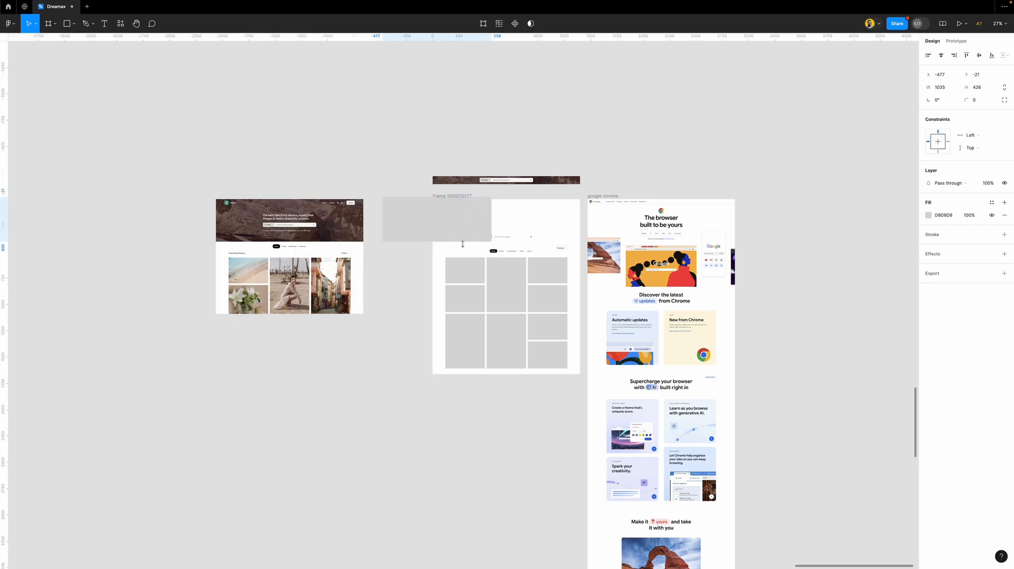
- Wrap the Pexels logo and Explore link in a horizontal auto layout and widen it to 1199
scroll(511, 239, "up", 5)
left_click(299, 123)
key("shift+a")
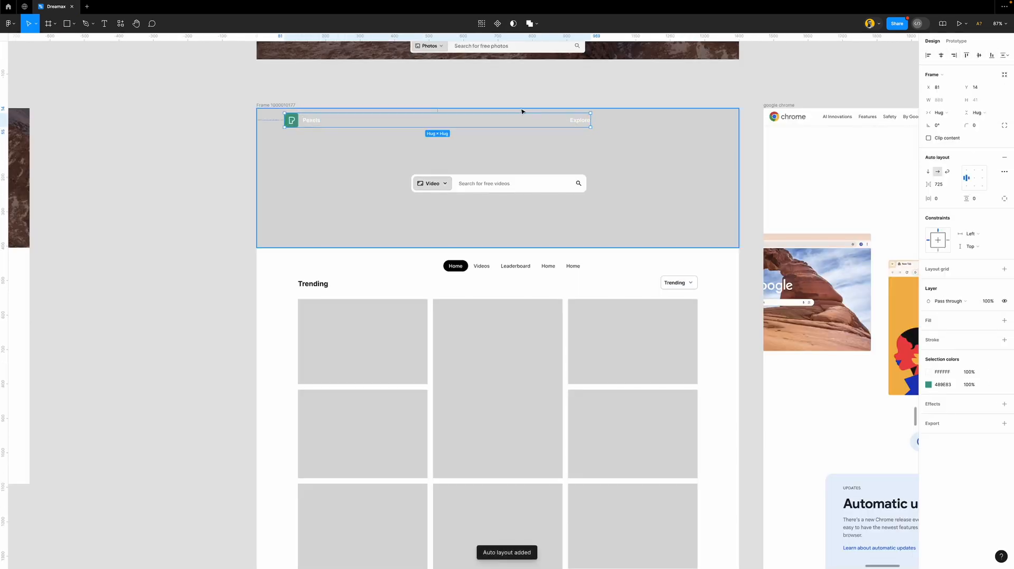
left_click_drag(587, 123, 697, 133)
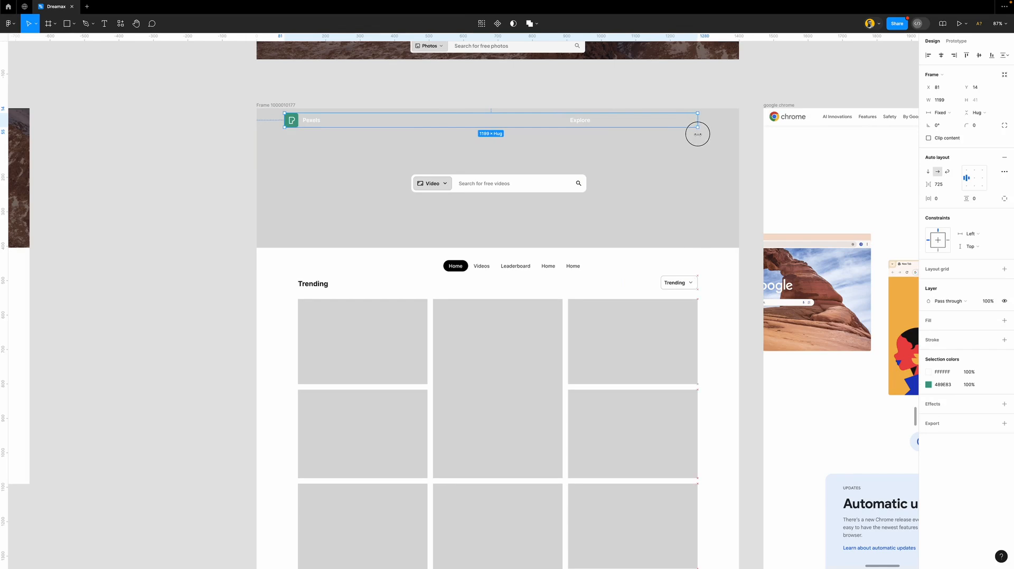
- Set the header row's item spacing to Auto so the logo and Explore link sit at opposite ends
double_click(577, 125)
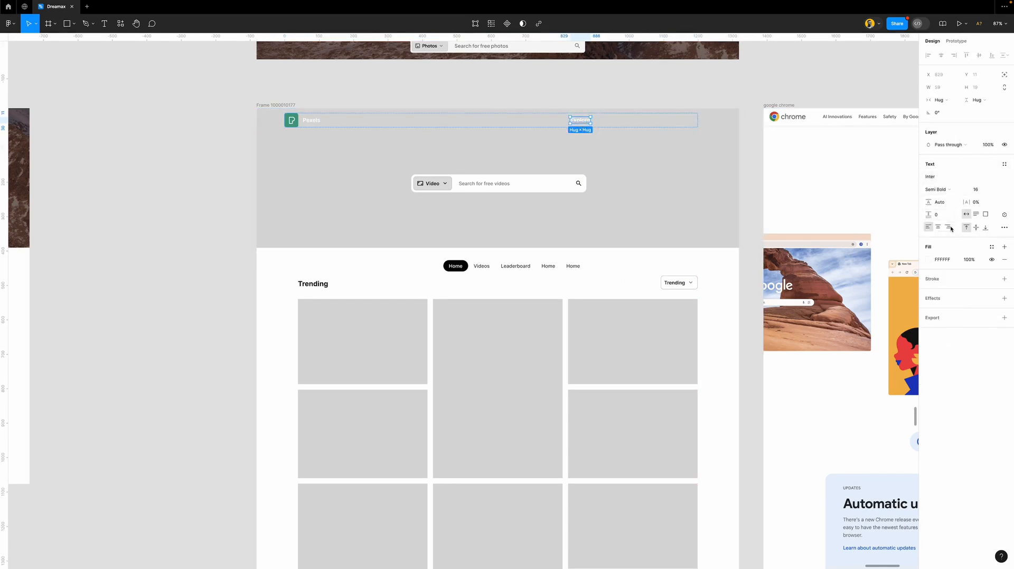
left_click(671, 117)
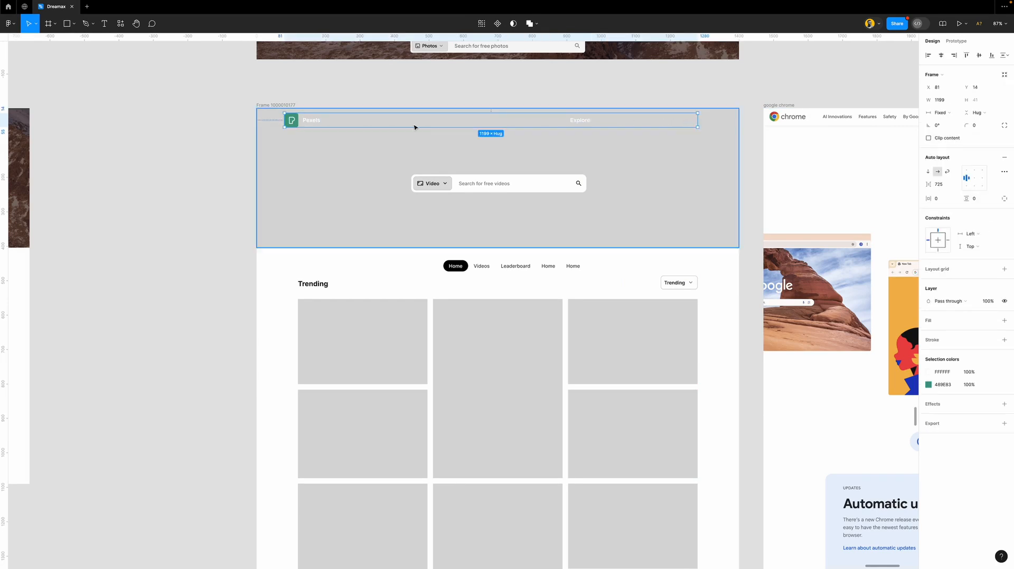
scroll(414, 127, "up", 4)
scroll(418, 113, "down", 1)
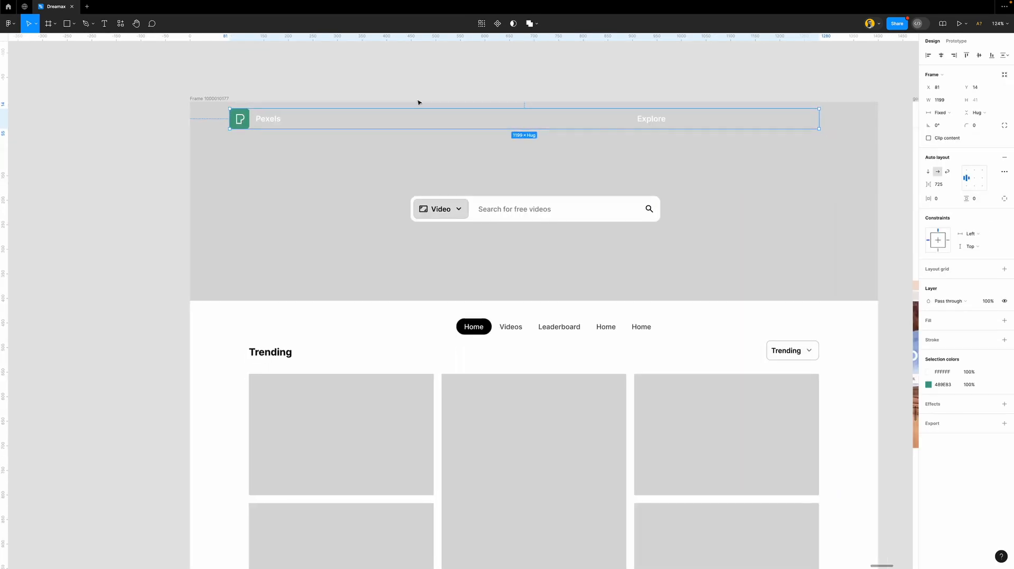
left_click(266, 120)
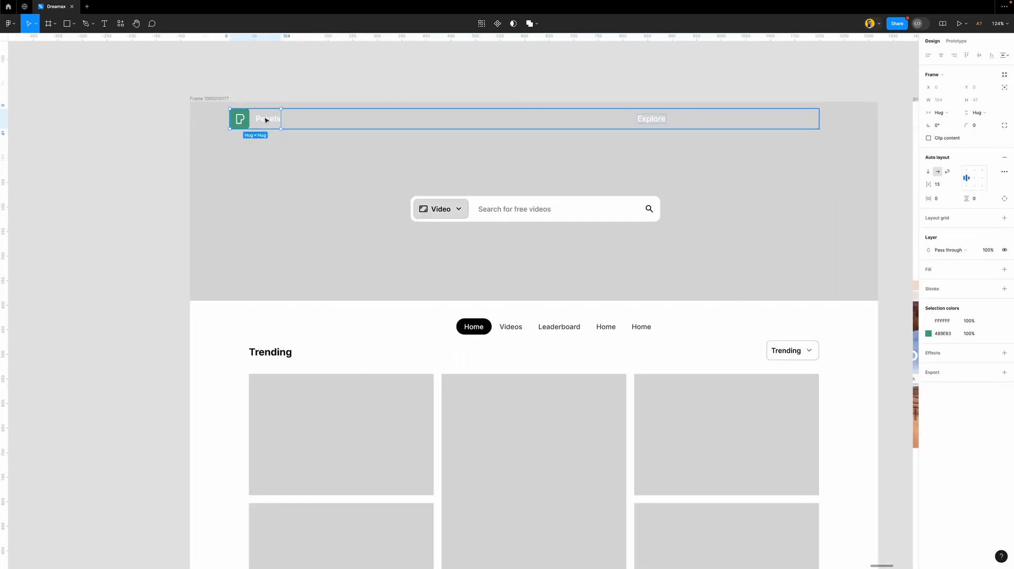
left_click(383, 126)
left_click(956, 186)
left_click(951, 197)
left_click(533, 68)
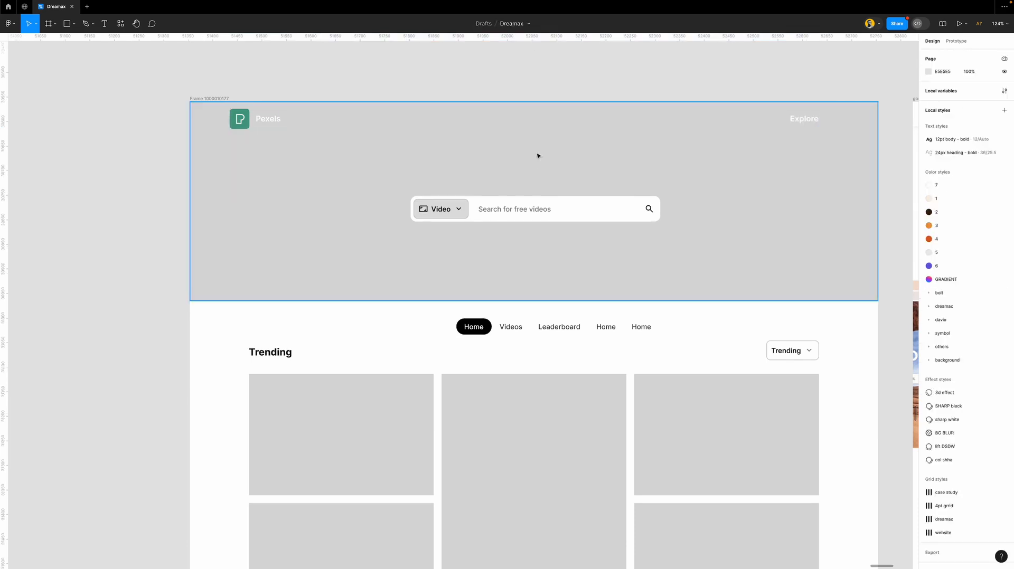
- Wrap the header row and video search bar in a vertical auto layout and align it to the page frame's left edge
scroll(540, 159, "down", 2)
left_click(564, 149)
scroll(564, 150, "up", 1)
scroll(563, 150, "up", 2)
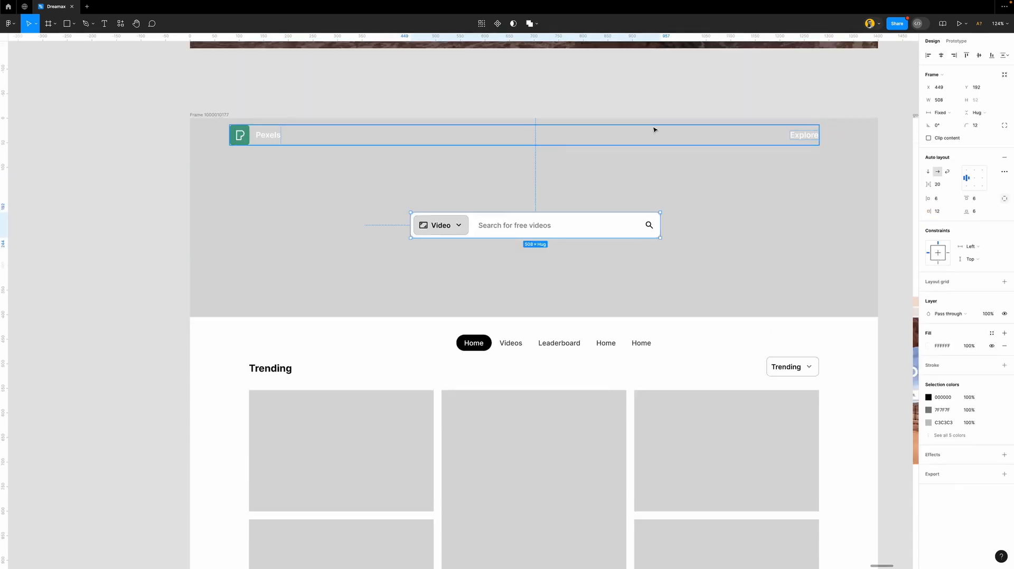
left_click(657, 137, "shift")
key("shift+a")
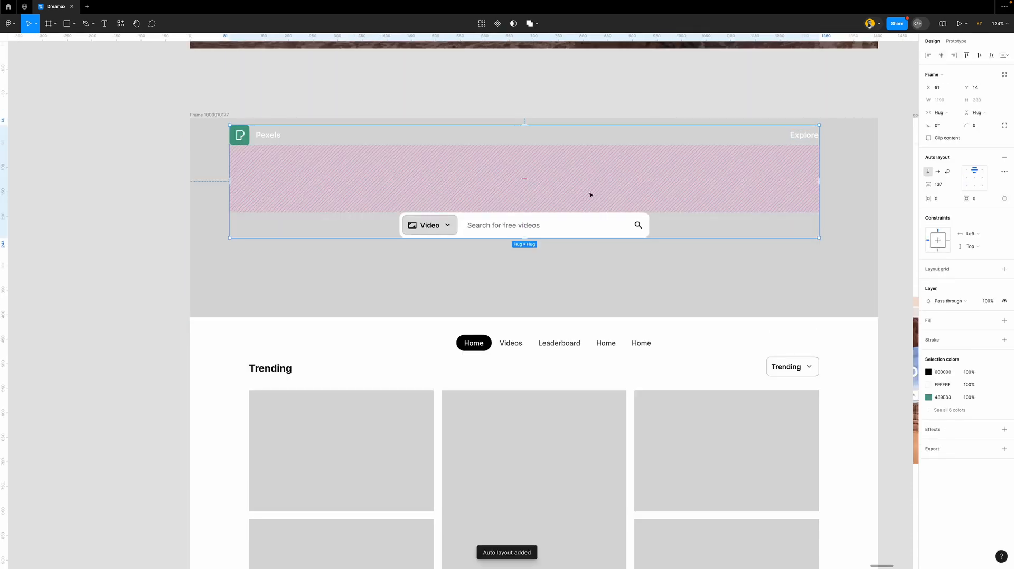
left_click(942, 56)
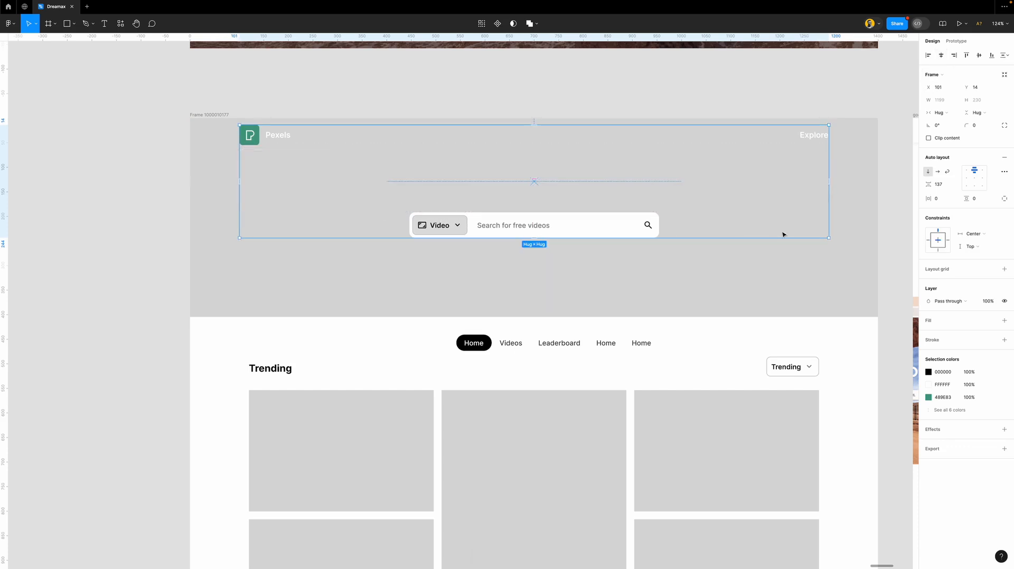
left_click(929, 56)
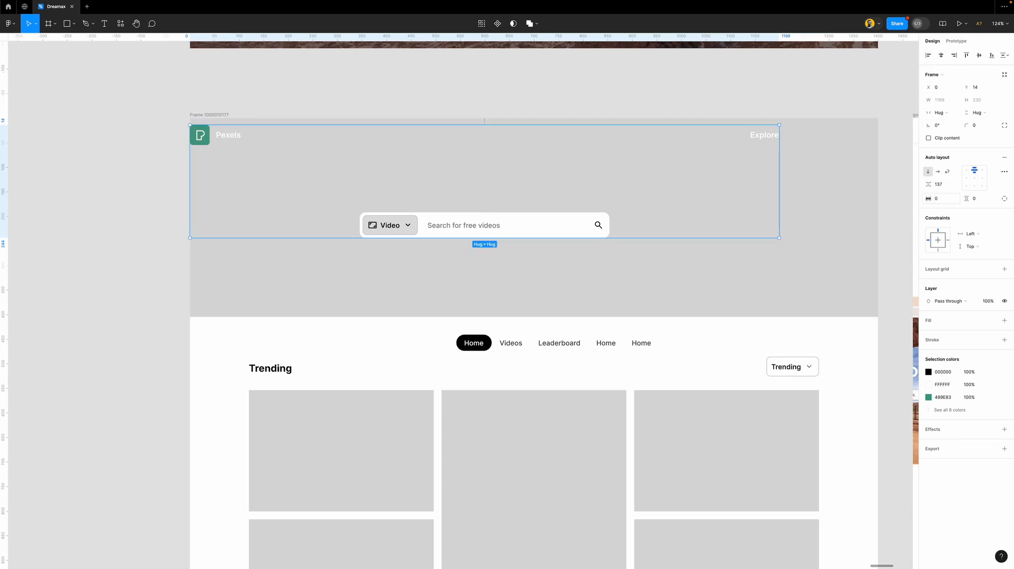
- Set the hero frame's horizontal padding to 100 and add a black stroke to it
left_click_drag(928, 198, 934, 198)
left_click(943, 200)
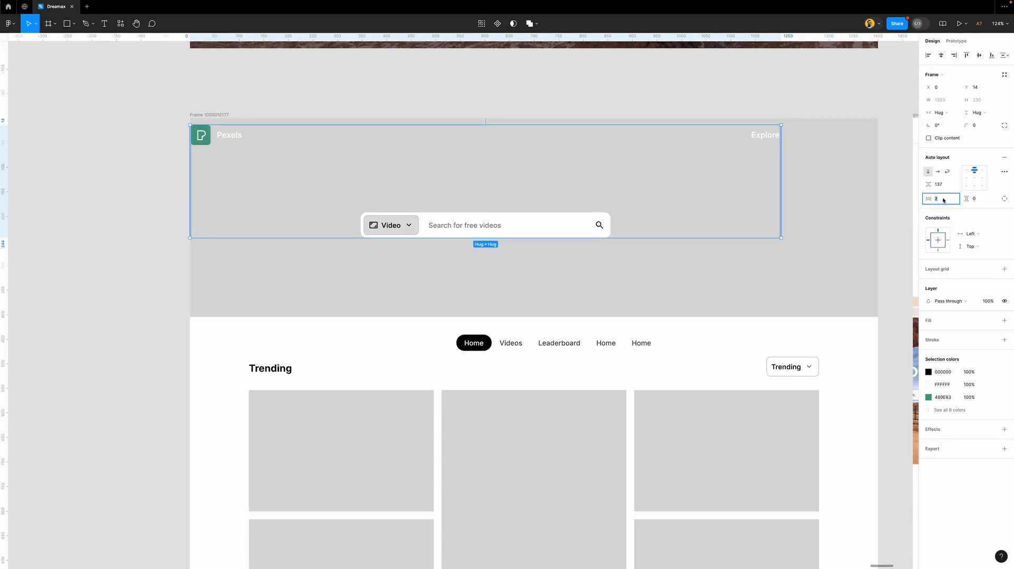
type("120")
key("Return")
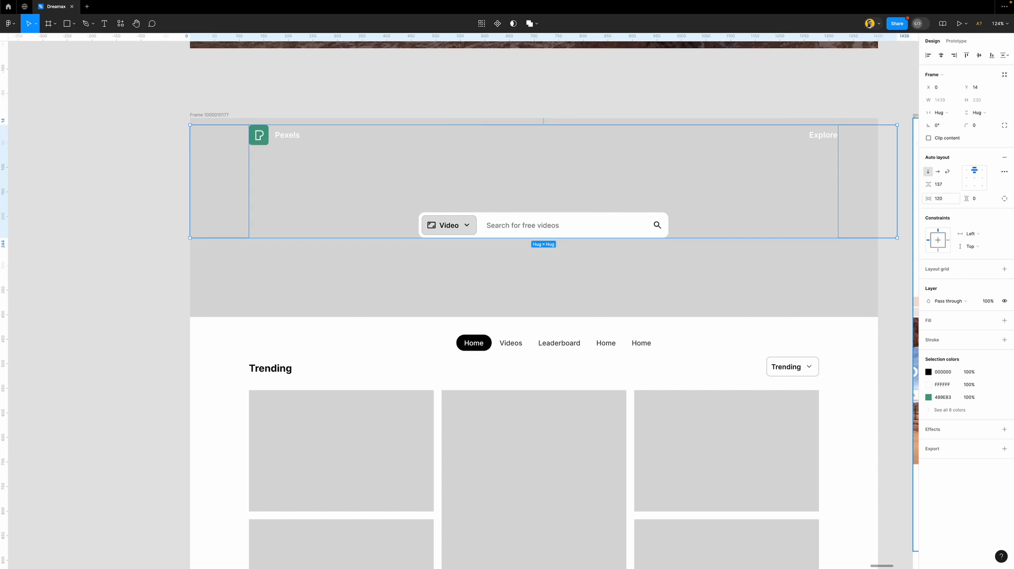
left_click(947, 201)
key("shift+Down")
key("shift+Down")
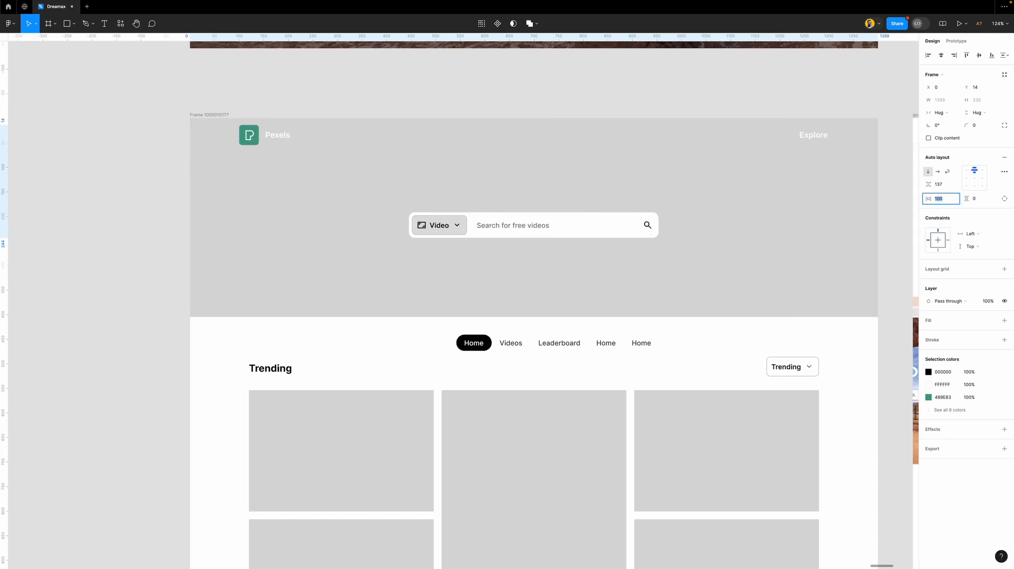
left_click(949, 341)
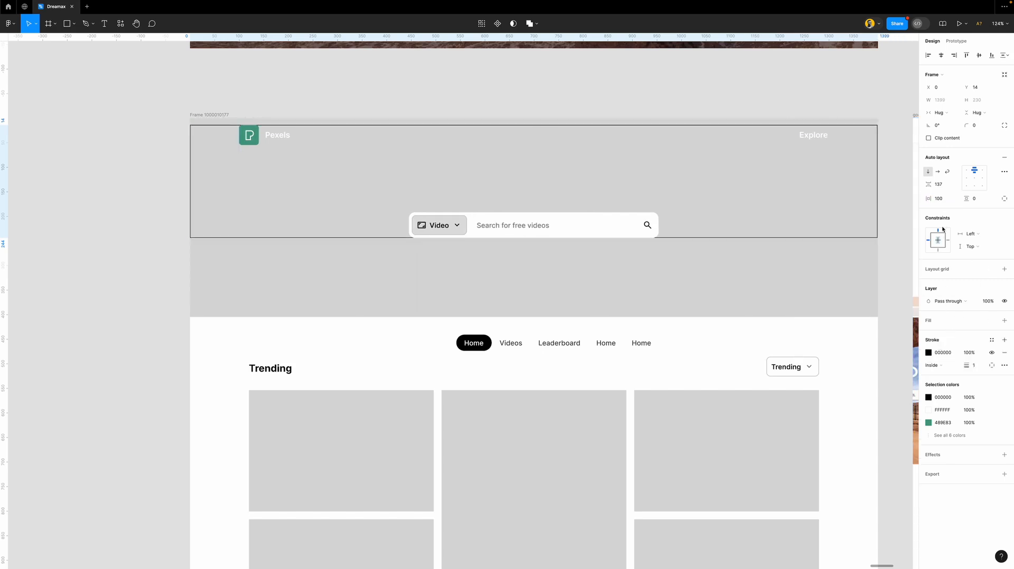
- Set the hero frame's vertical padding to 40 and align it to the page frame's top edge
left_click(983, 200)
key("shift+Up")
key("shift+Up")
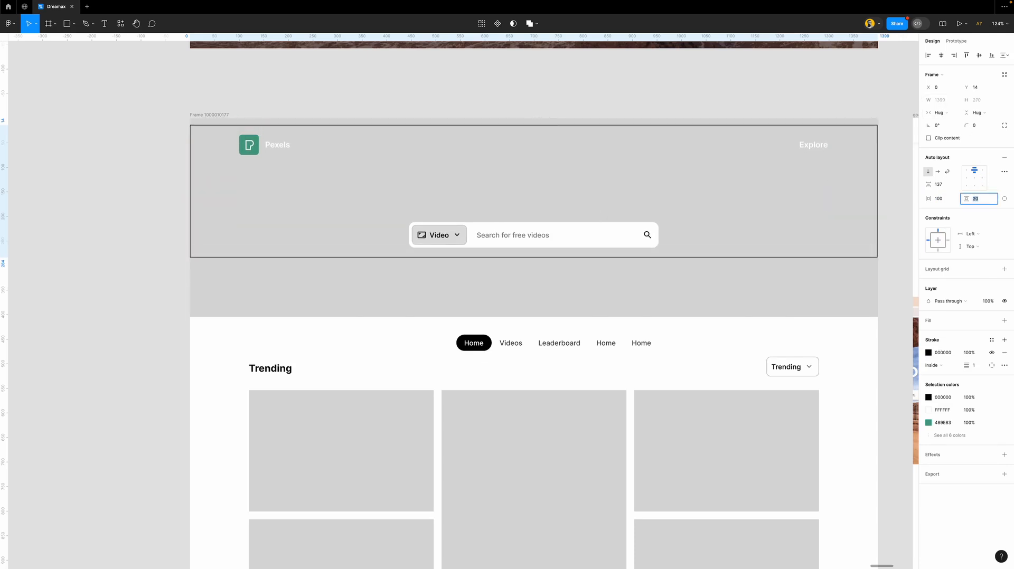
key("shift+Up")
key("shift+Up")
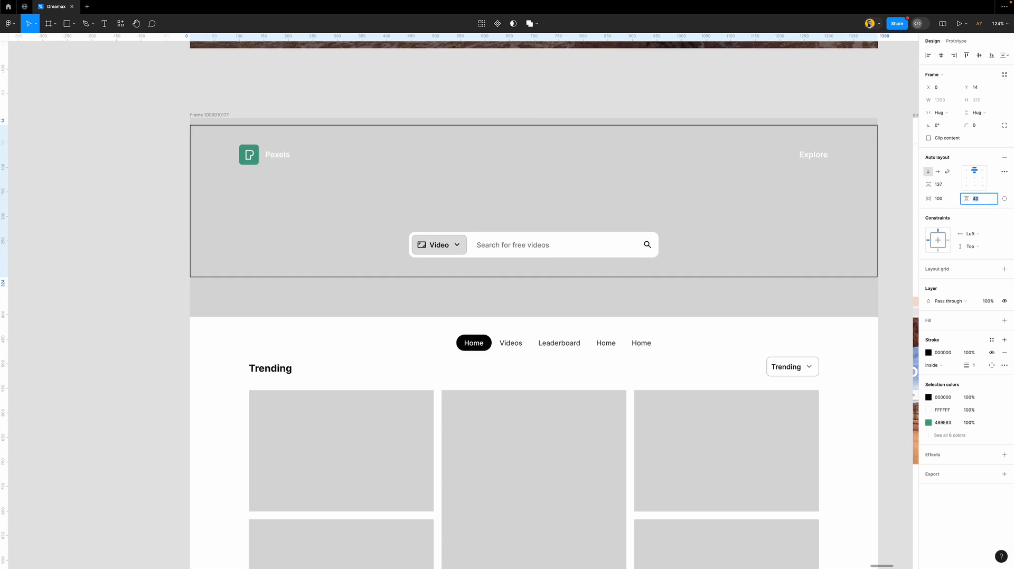
left_click(966, 55)
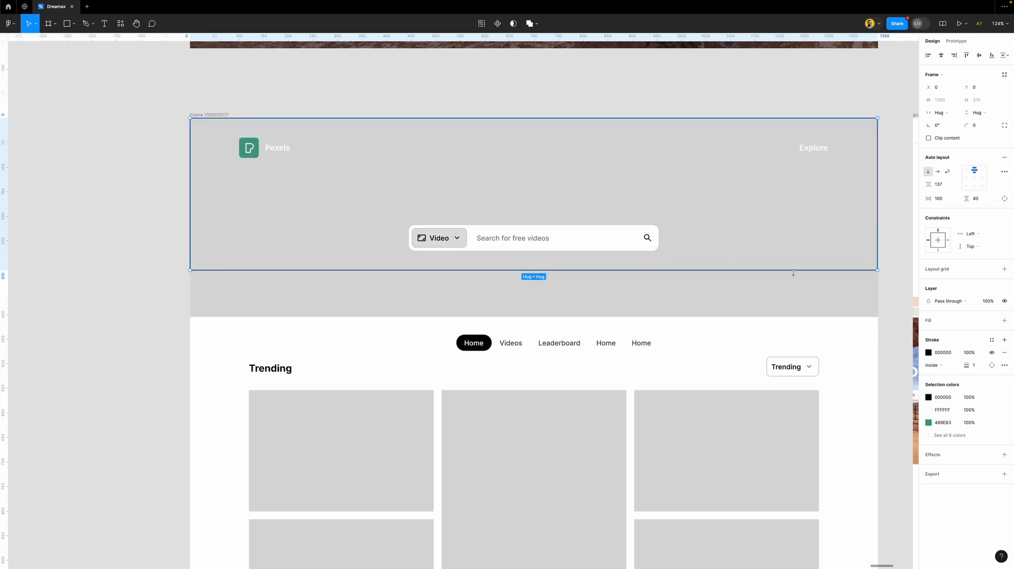
- Switch the hero frame to individual padding and raise only the bottom padding to 120
left_click(1004, 203)
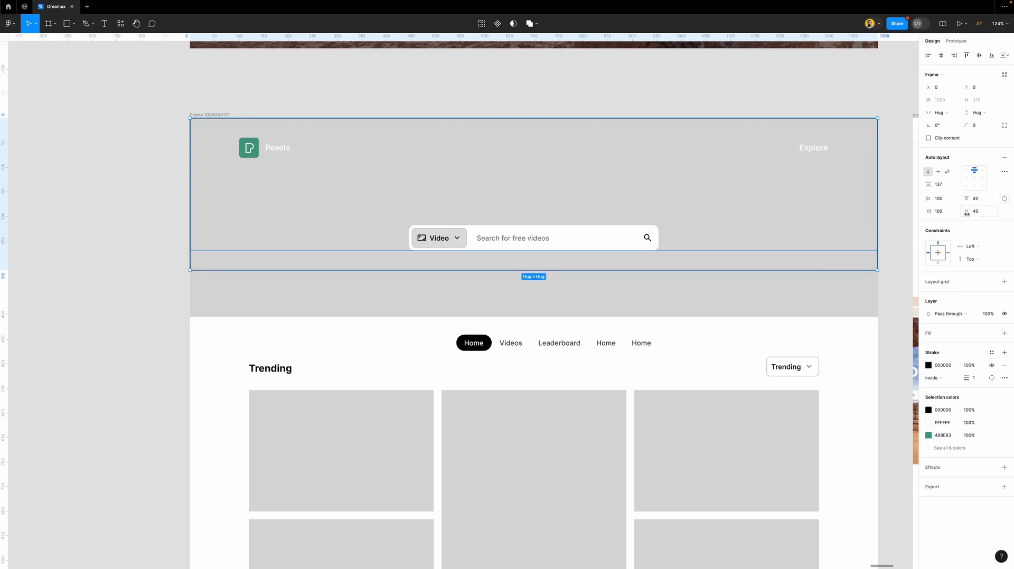
left_click(983, 216)
key("shift+Up")
key("shift+Up")
key("shift+Up")
key("shift+Up")
key("shift+Up")
key("shift+Up")
key("shift+Up")
key("shift+Up")
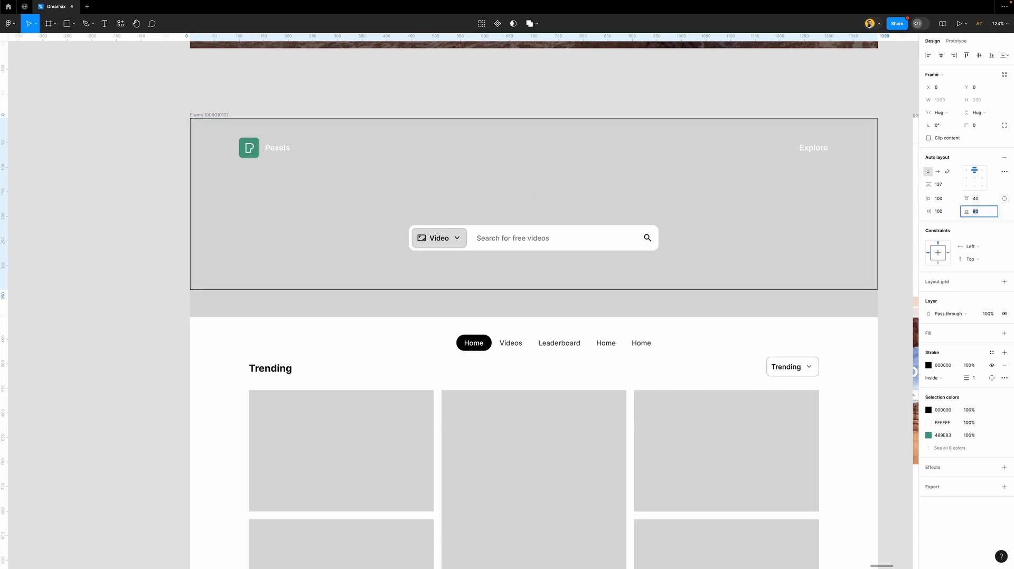
- Delete the grey background rectangle and fill the hero frame with the sampled grey DFDFE0
left_click(855, 317)
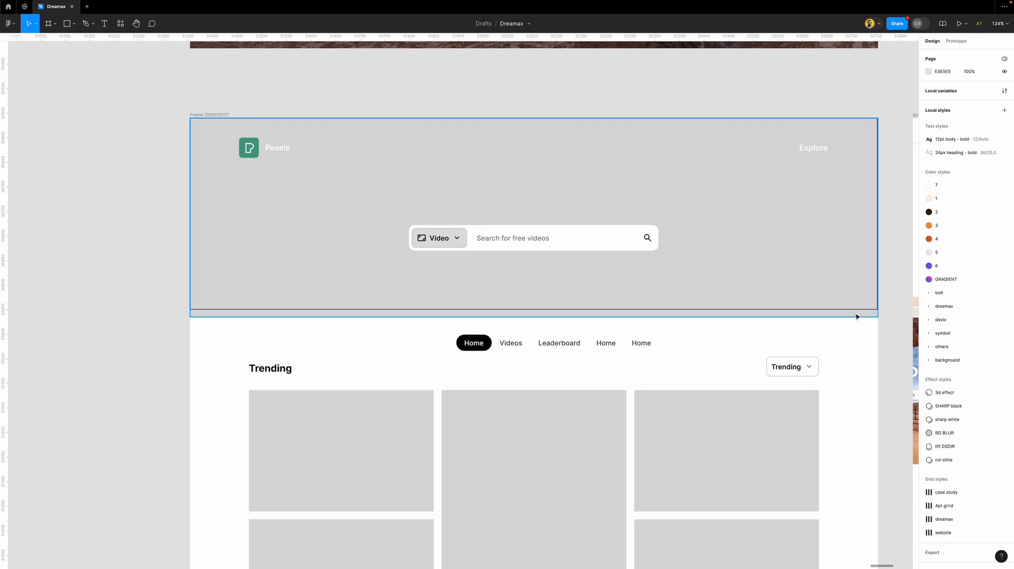
key("Delete")
left_click(795, 287)
scroll(795, 288, "down", 2)
left_click(1004, 333)
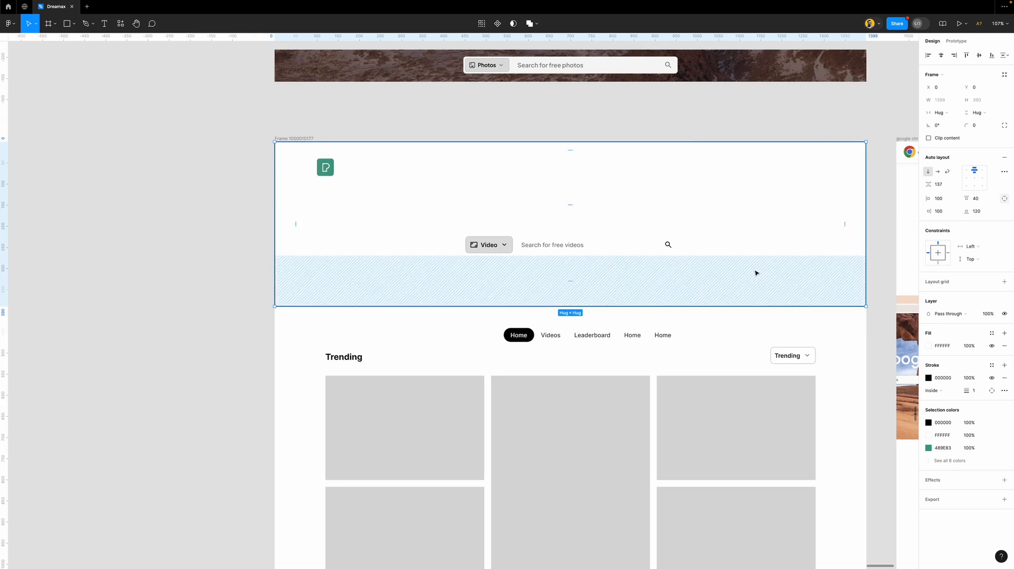
key("i")
left_click(511, 239)
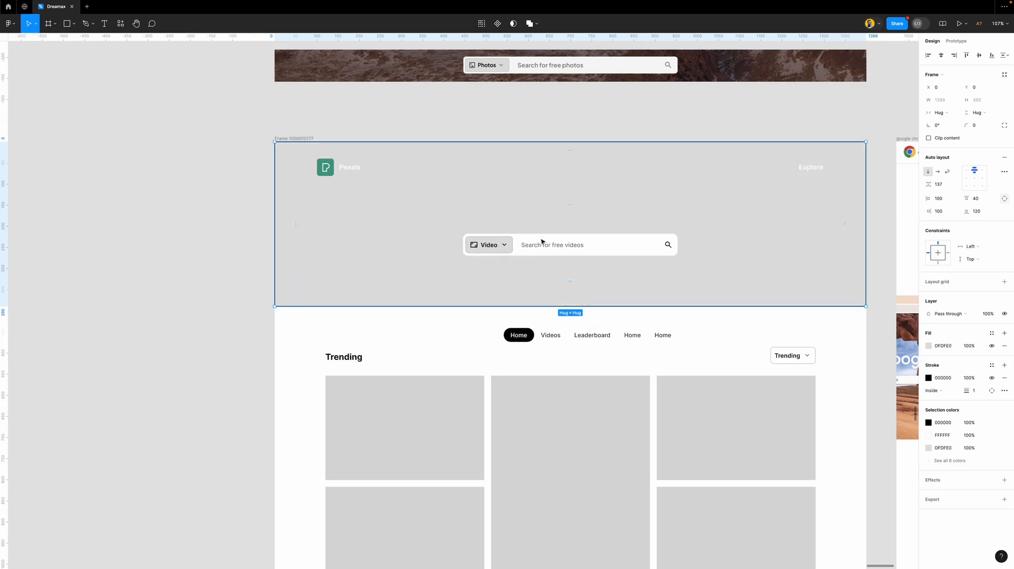
- Change the hero frame's fill to E2E2E2 and remove its black stroke
left_click(929, 346)
left_click_drag(830, 381, 810, 421)
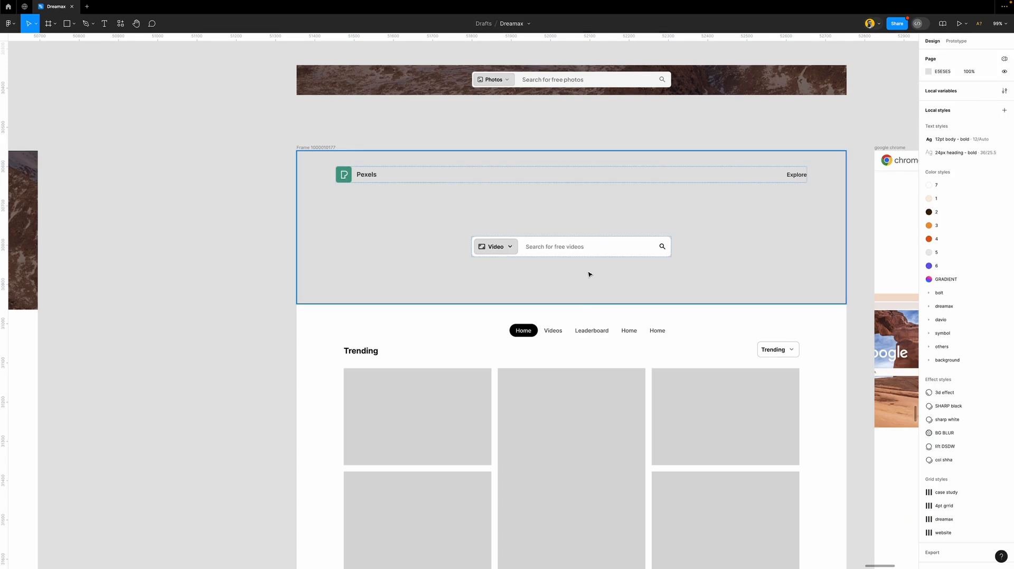
left_click(661, 272)
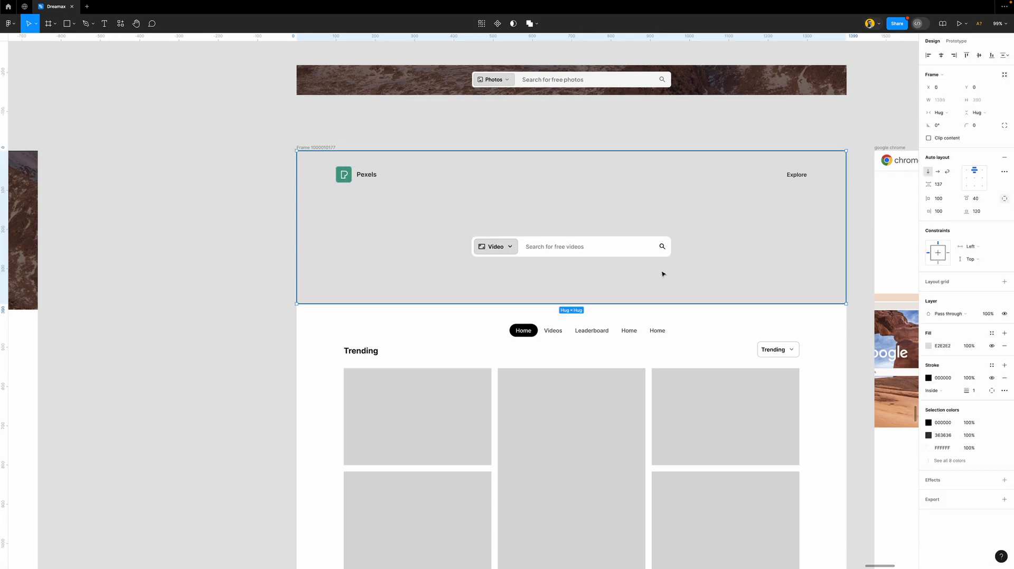
left_click(1005, 378)
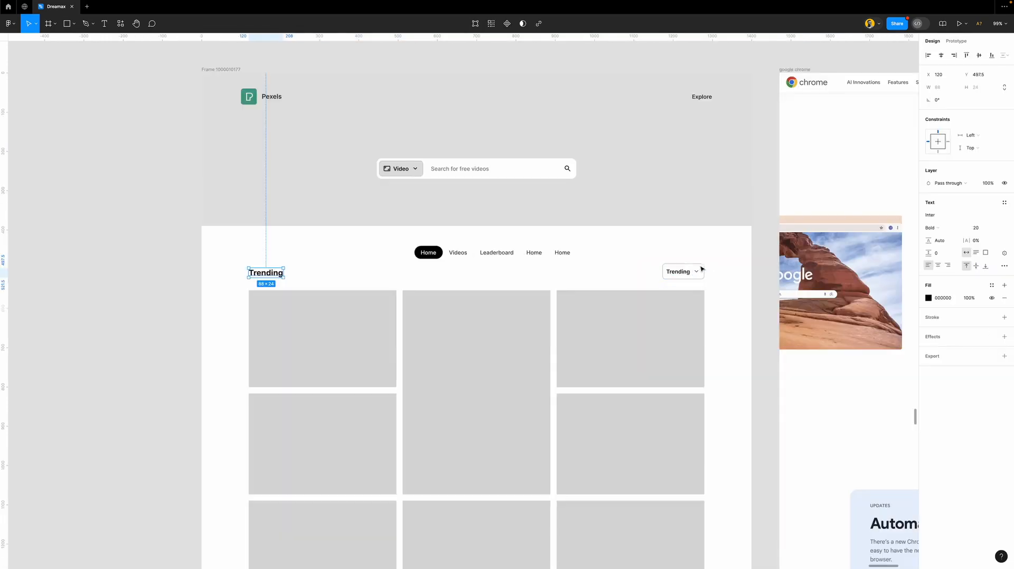
- Wrap the Trending heading and its dropdown in a horizontal auto layout with Auto spacing
left_click(687, 272, "shift")
key("shift+a")
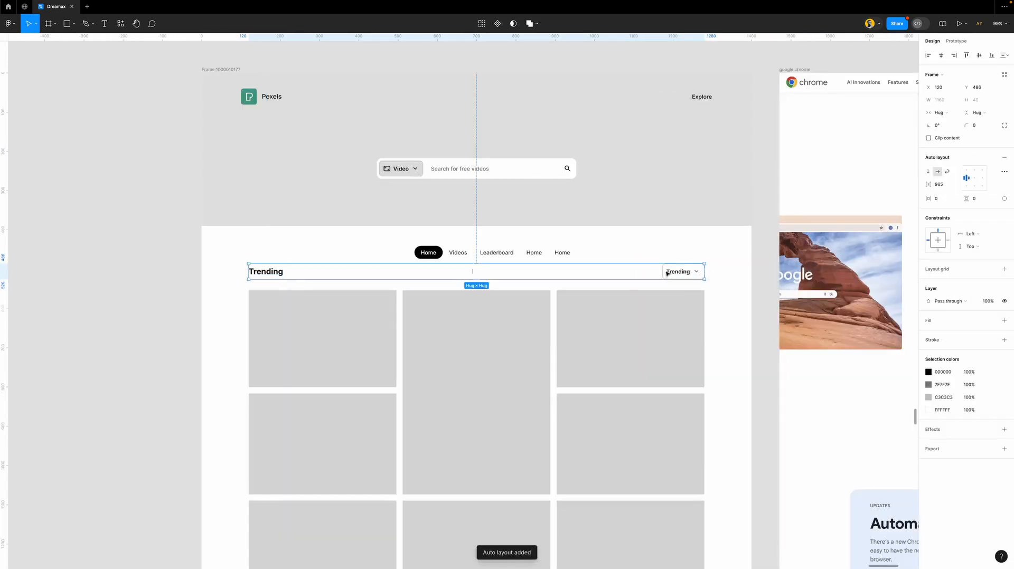
left_click(956, 184)
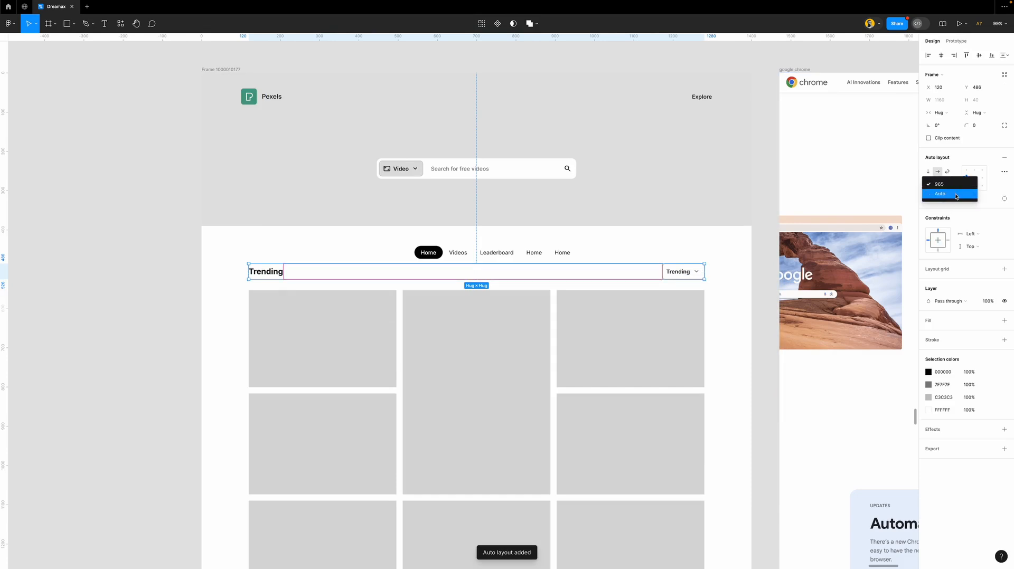
left_click(956, 193)
- Combine the category tabs and Trending row in a vertical auto layout with a spacing of 16
left_click(511, 258, "shift")
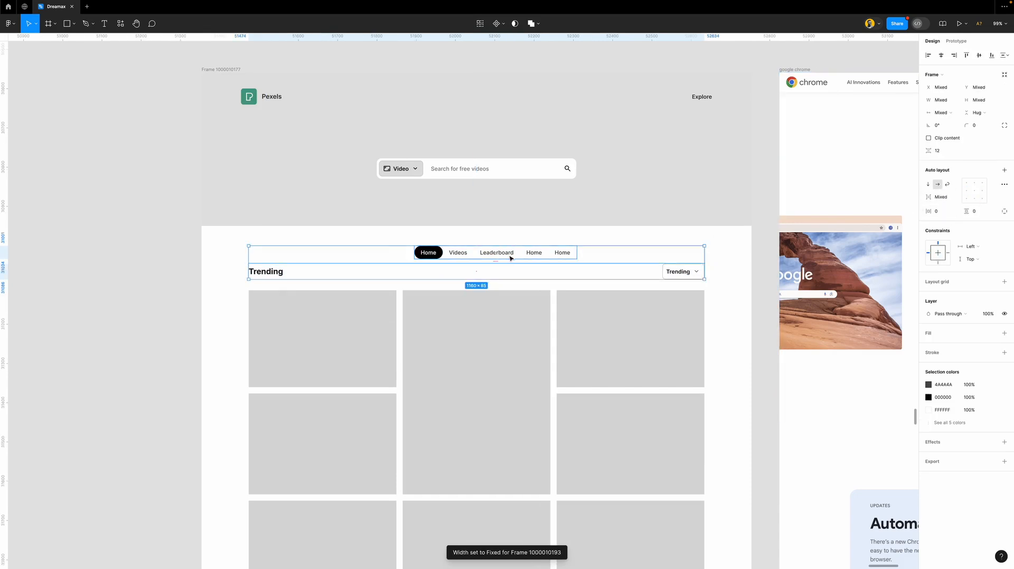
key("shift+a")
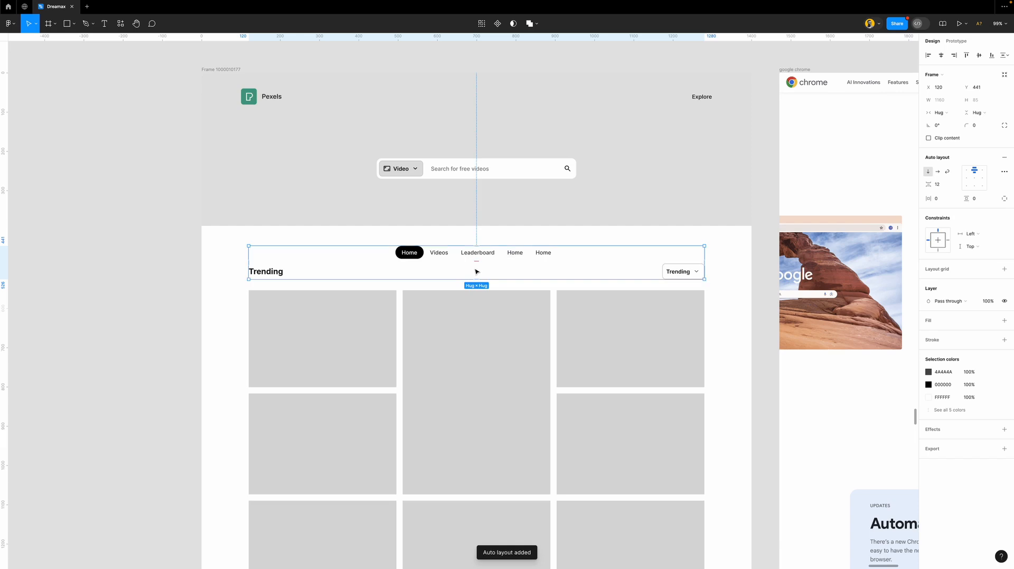
left_click(945, 185)
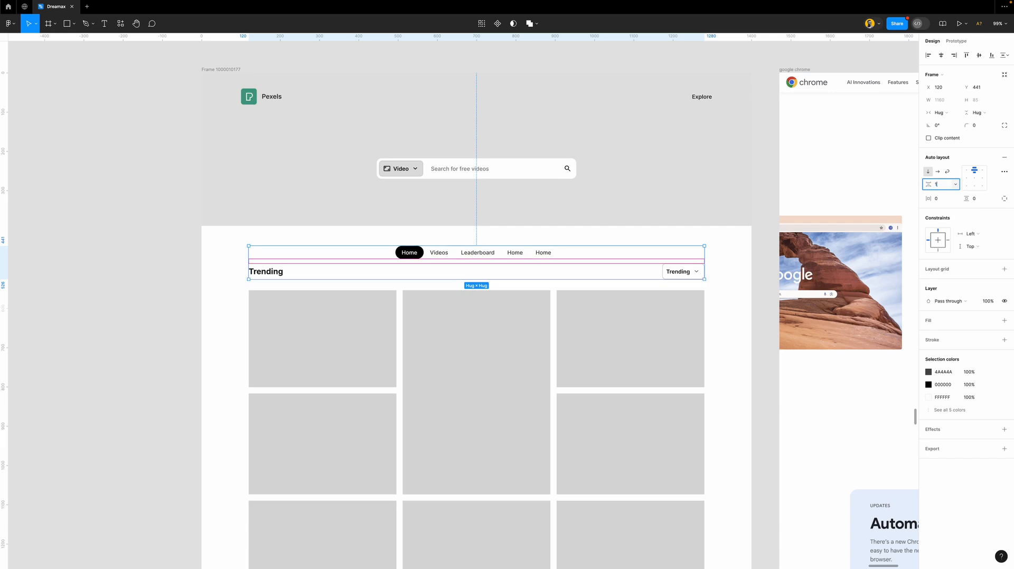
key("Return")
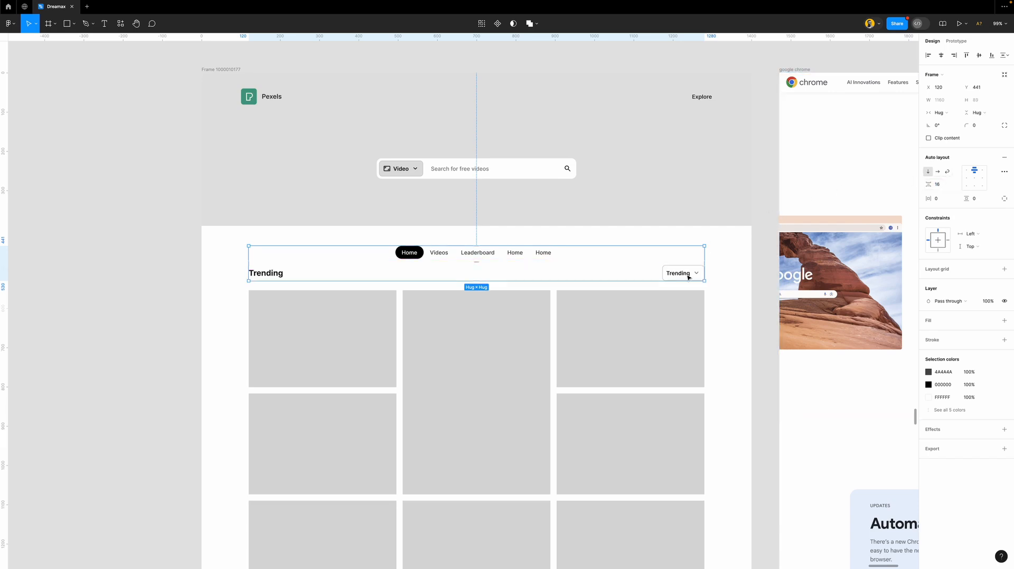
- Combine the hero, the tabs and Trending section, and the photo grid in a vertical auto layout with a spacing of 36
left_click(634, 208, "shift")
left_click(669, 360, "shift")
scroll(573, 322, "down", 5)
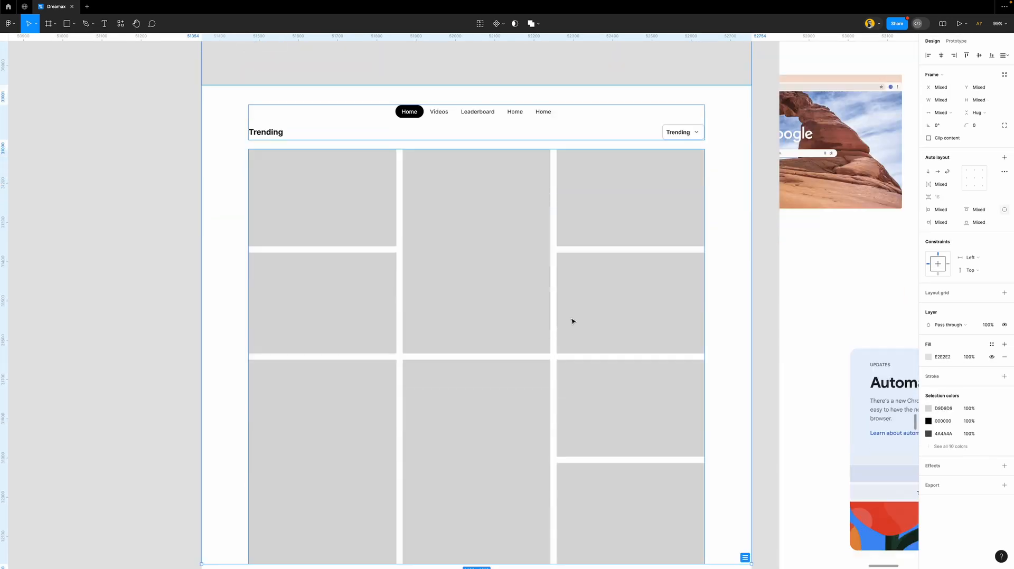
scroll(572, 321, "up", 4)
scroll(572, 322, "down", 1, "ctrl")
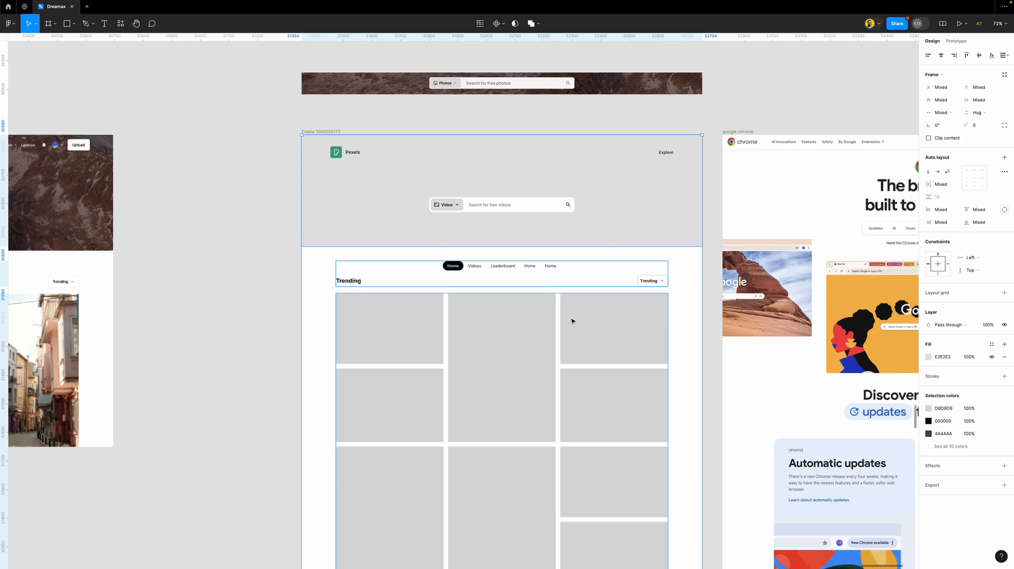
scroll(573, 322, "down", 2)
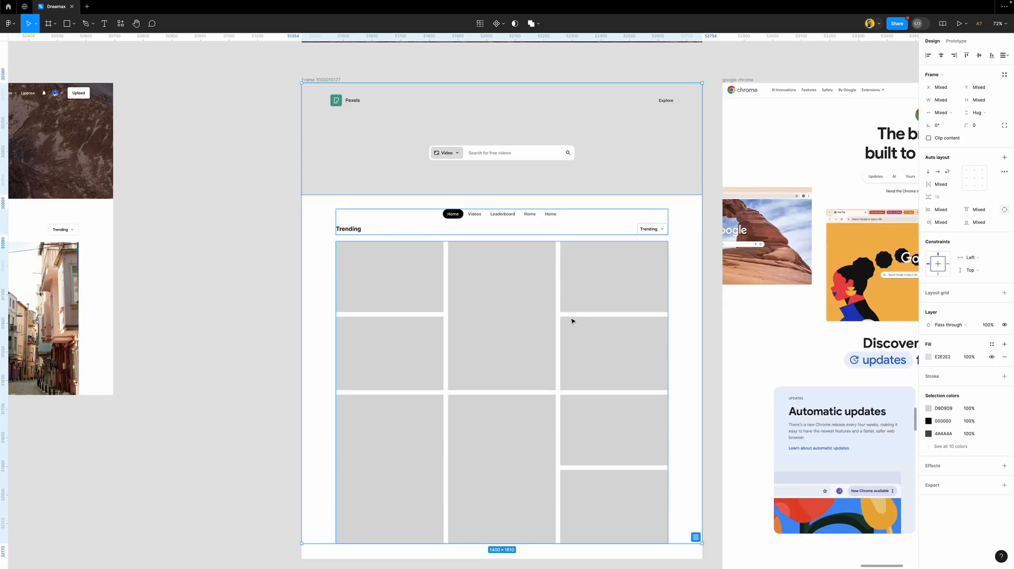
left_click(1005, 159)
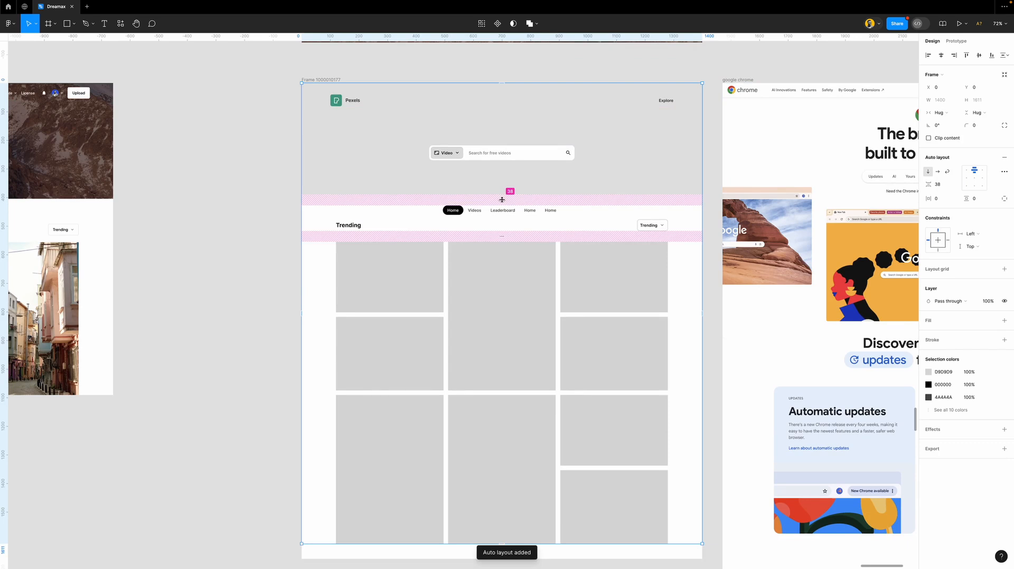
left_click(945, 185)
type("36")
key("Return")
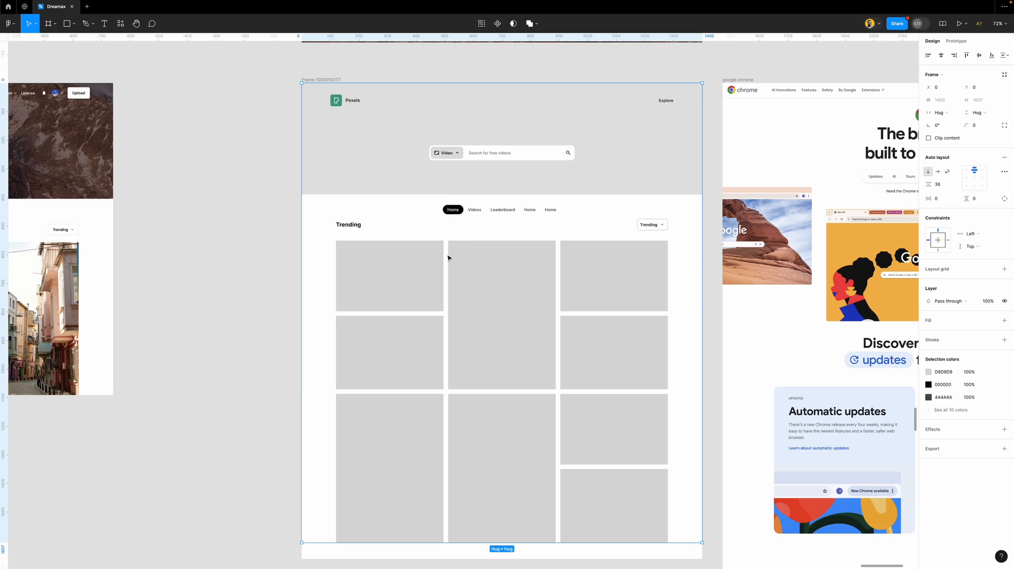
- Add auto layout to the outer page frame that holds the whole homepage
left_click(708, 339)
scroll(583, 255, "up", 2)
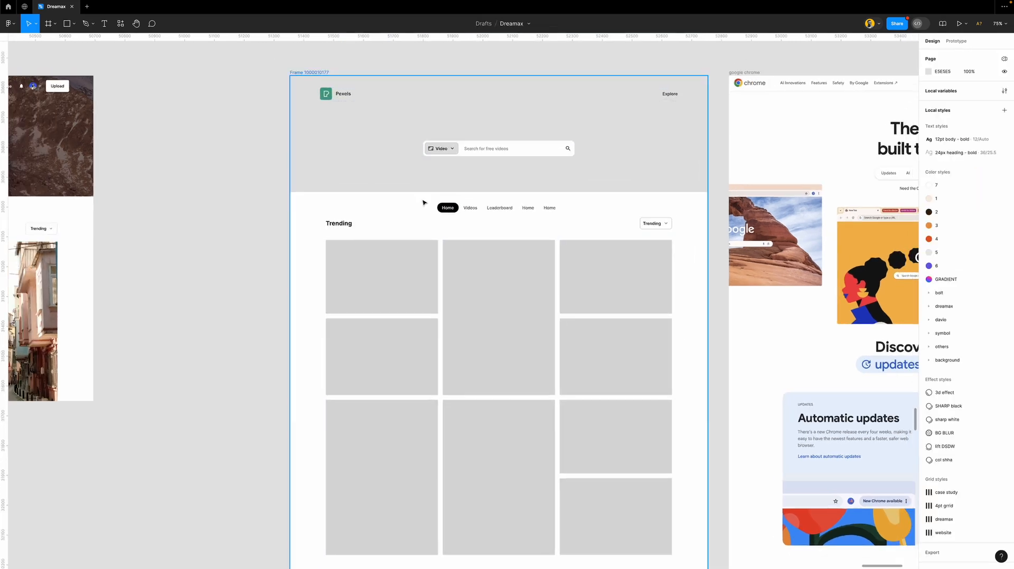
scroll(423, 200, "down", 4)
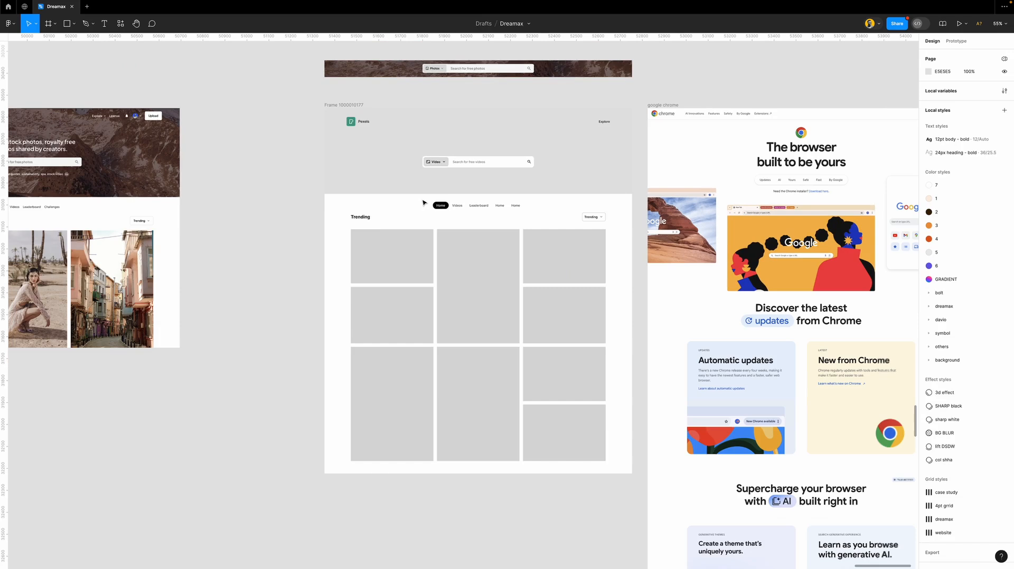
left_click(351, 105)
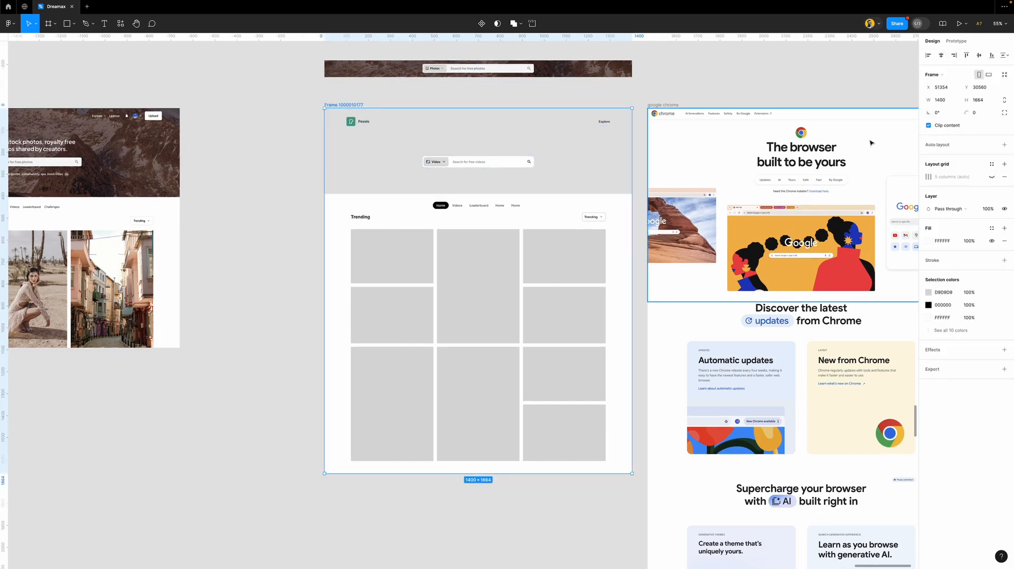
left_click(945, 145)
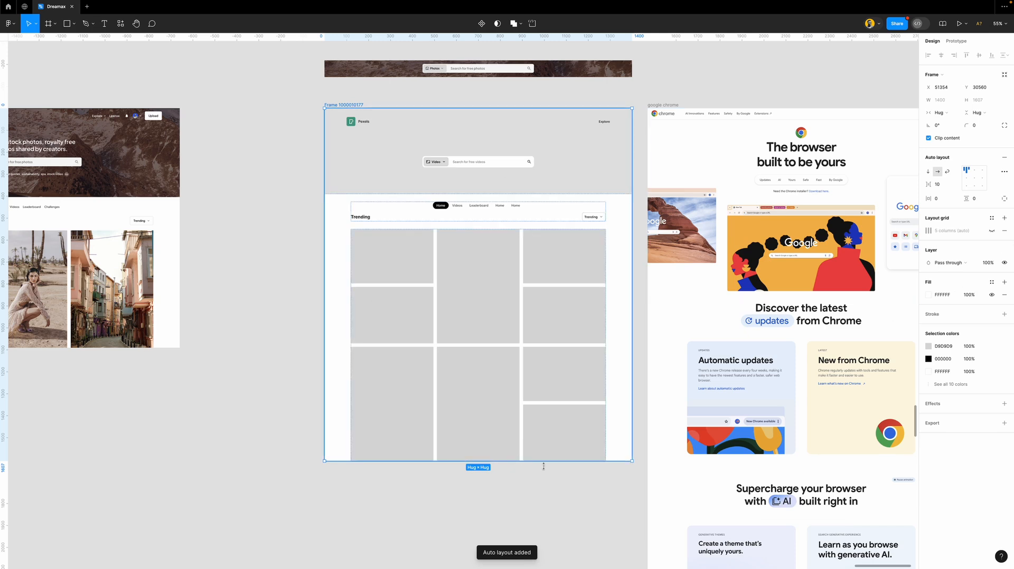
- Show individual paddings for the page frame and set its bottom padding to 120
scroll(528, 474, "up", 5)
scroll(531, 459, "up", 2)
scroll(534, 436, "down", 3)
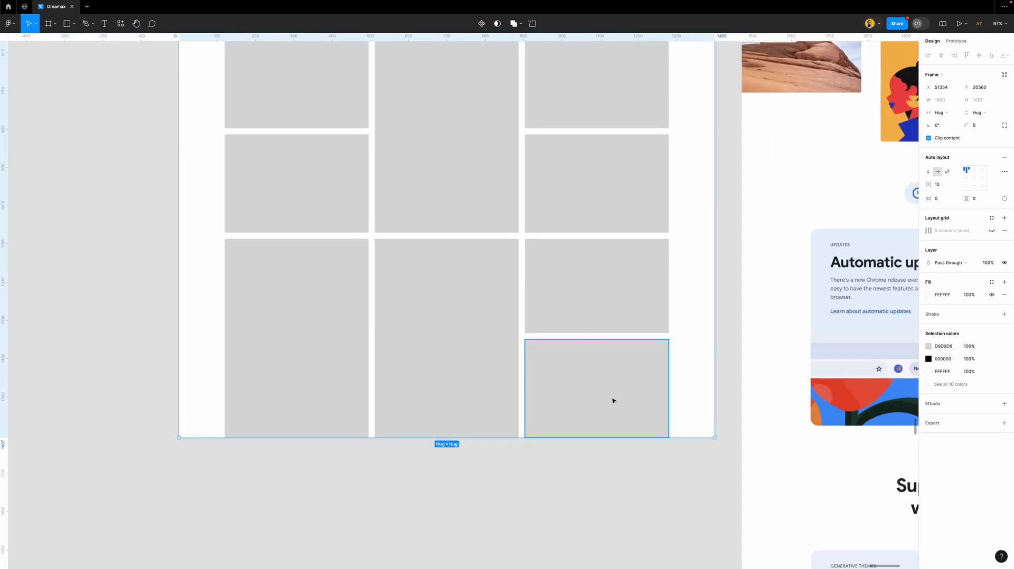
left_click(1004, 200)
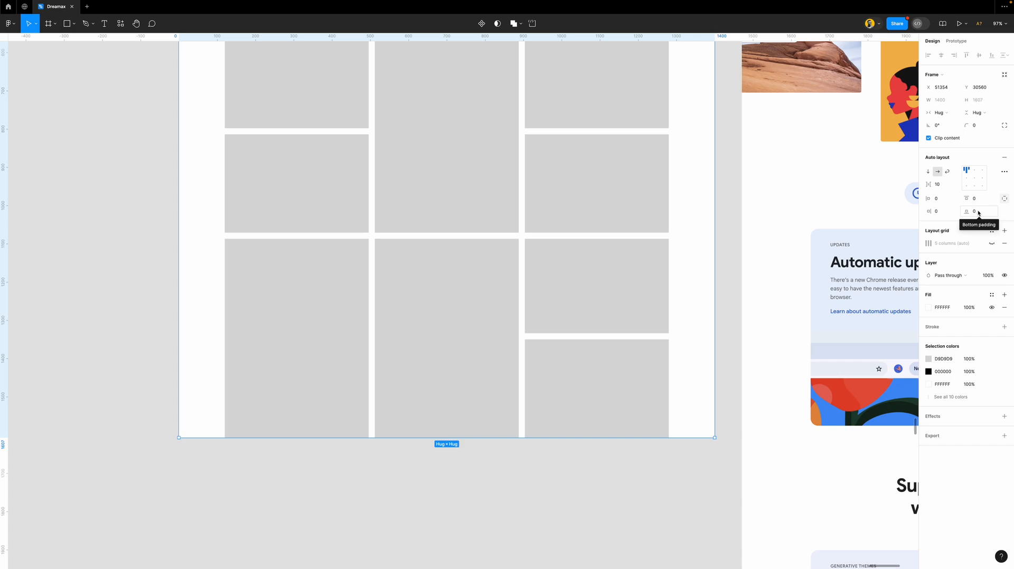
left_click(979, 211)
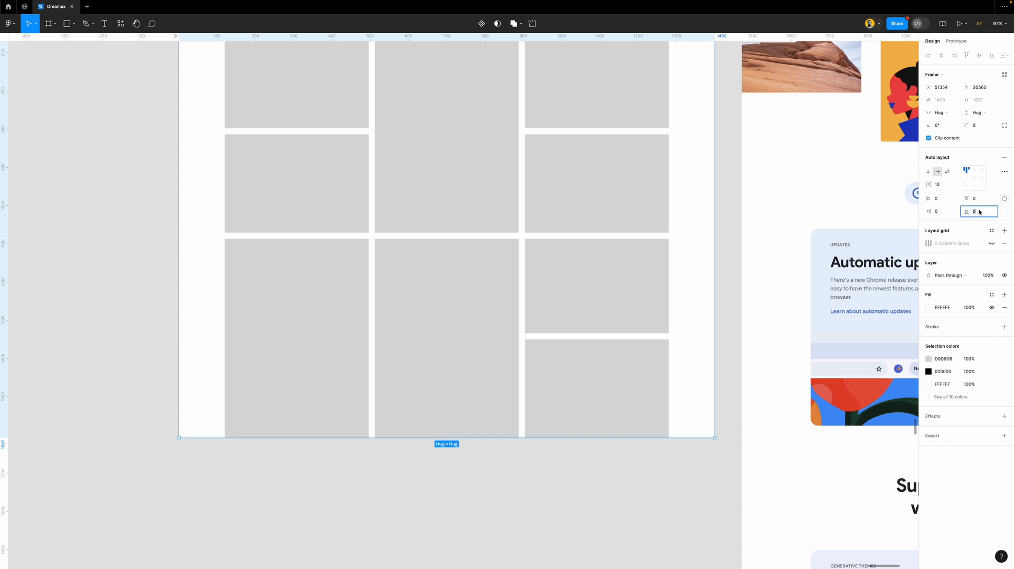
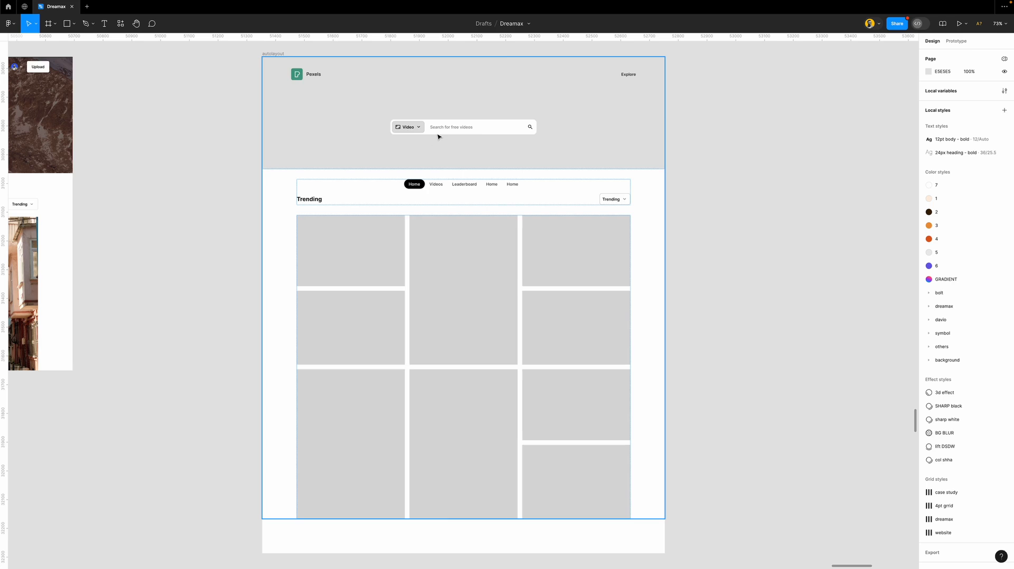
- Set the outer page frame's horizontal resizing to Fixed width
left_click(439, 137)
left_click(271, 54)
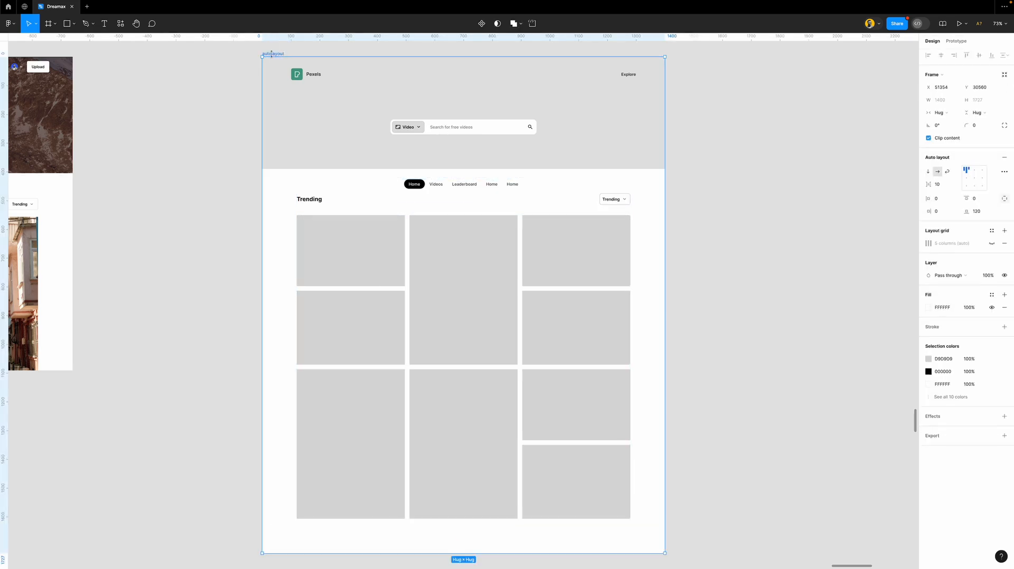
left_click(955, 100)
left_click(944, 107)
- Set the hero frame's horizontal resizing to Fill container
left_click(480, 135)
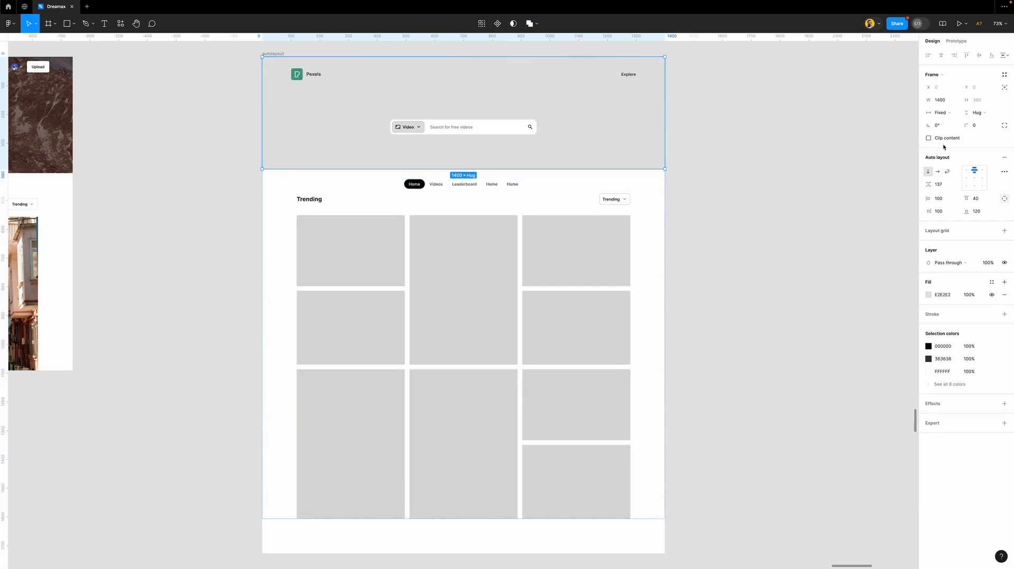
left_click(953, 114)
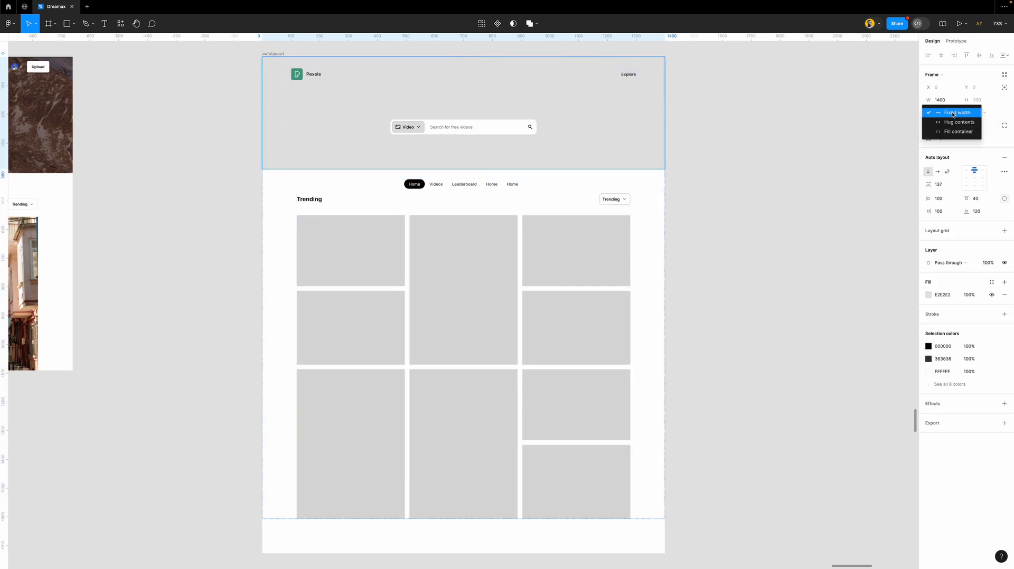
left_click(956, 133)
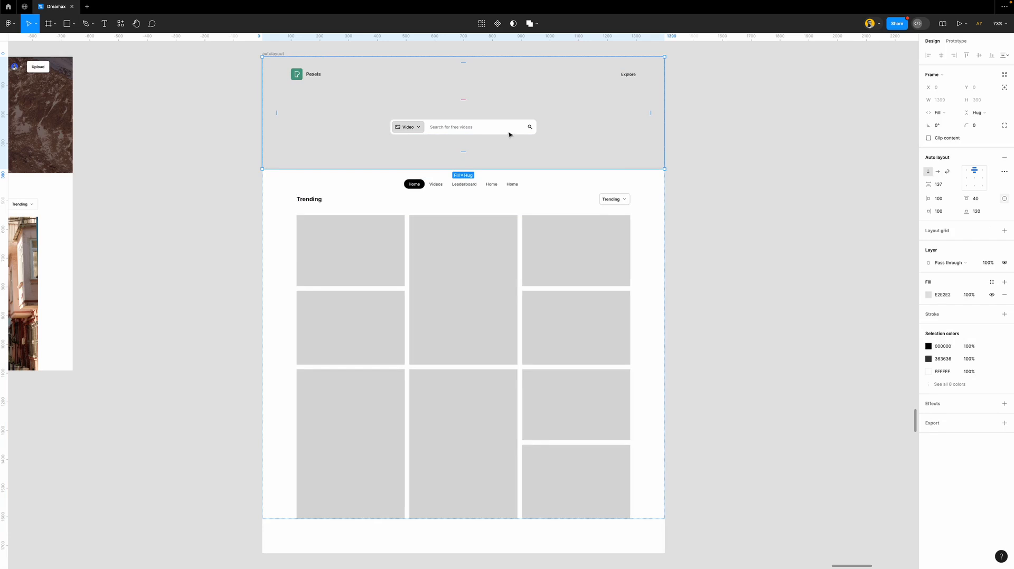
- Set the horizontal resizing of the navigation row with the Pexels logo and Explore link to Fill container
key("Return")
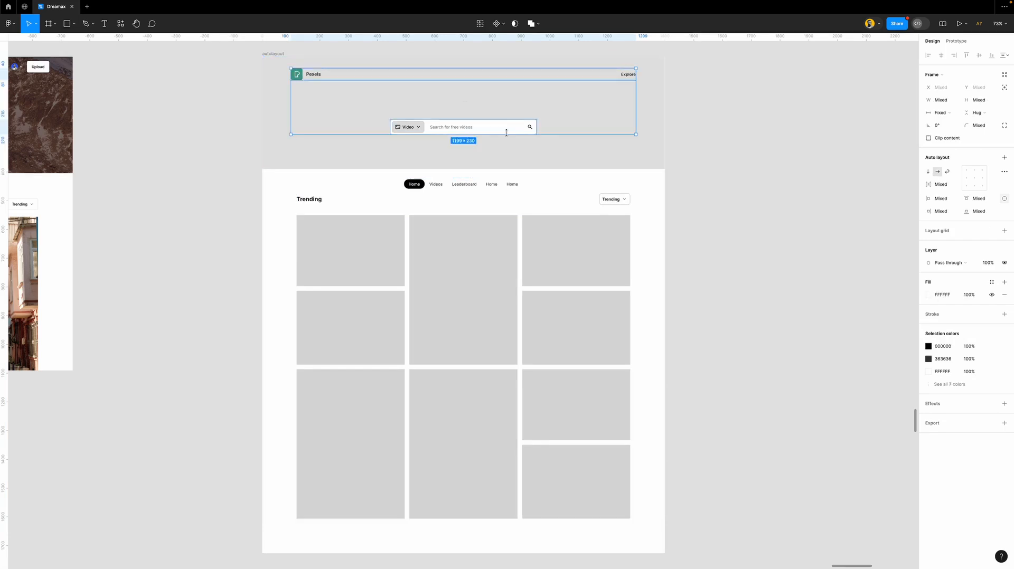
left_click(942, 113)
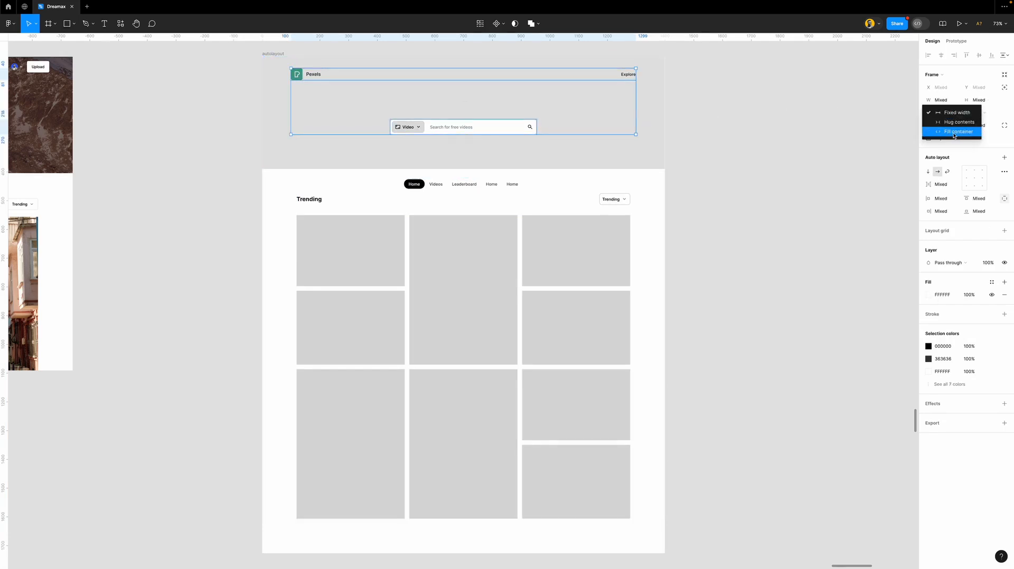
left_click(533, 124)
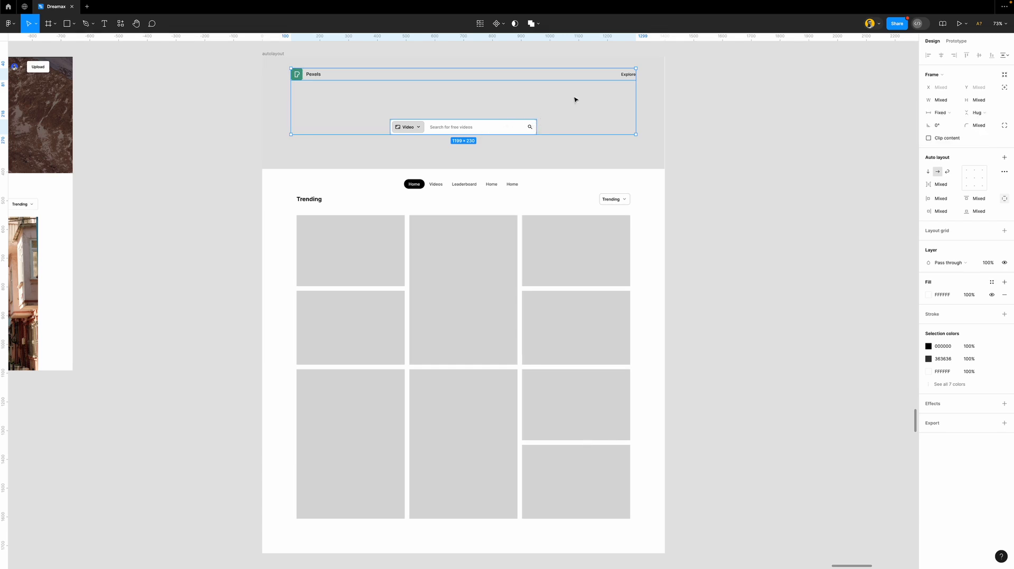
left_click(625, 76)
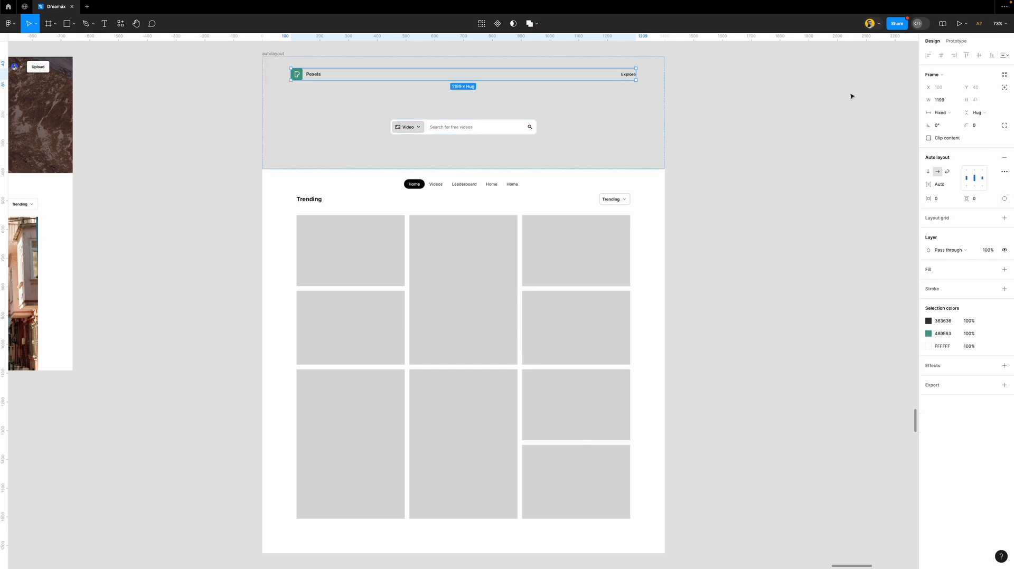
left_click(951, 112)
left_click(958, 132)
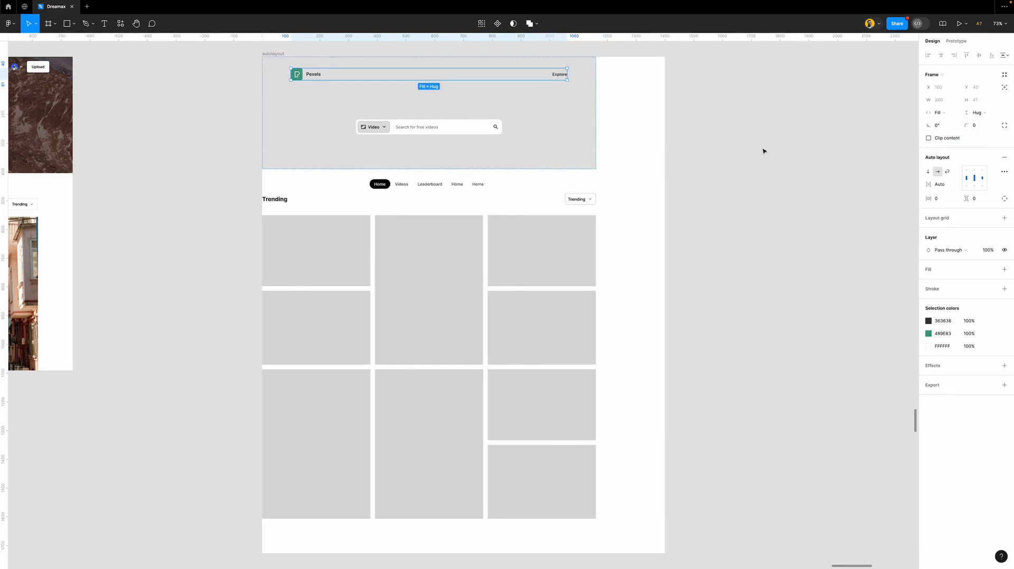
- Set the horizontal resizing of the contents frame inside the page frame to Fill container
left_click(617, 145)
scroll(610, 166, "down", 2)
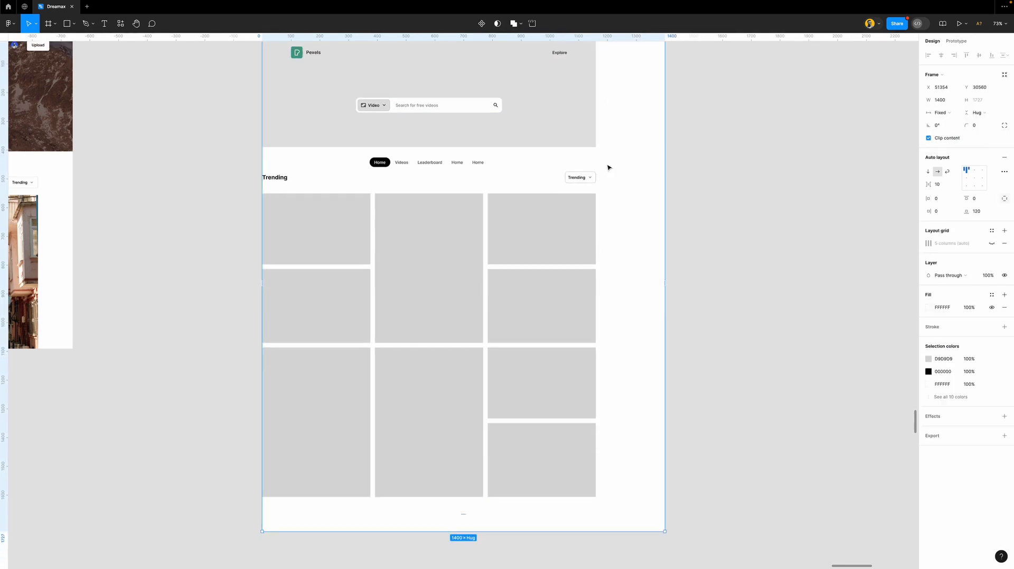
left_click(571, 193)
scroll(572, 192, "down", 3)
scroll(571, 192, "up", 3)
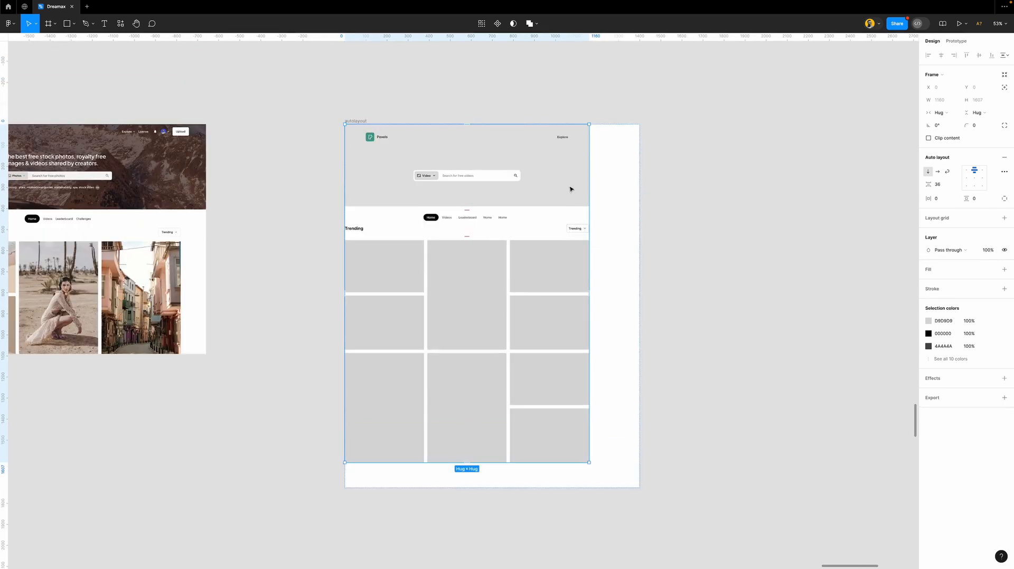
left_click(939, 113)
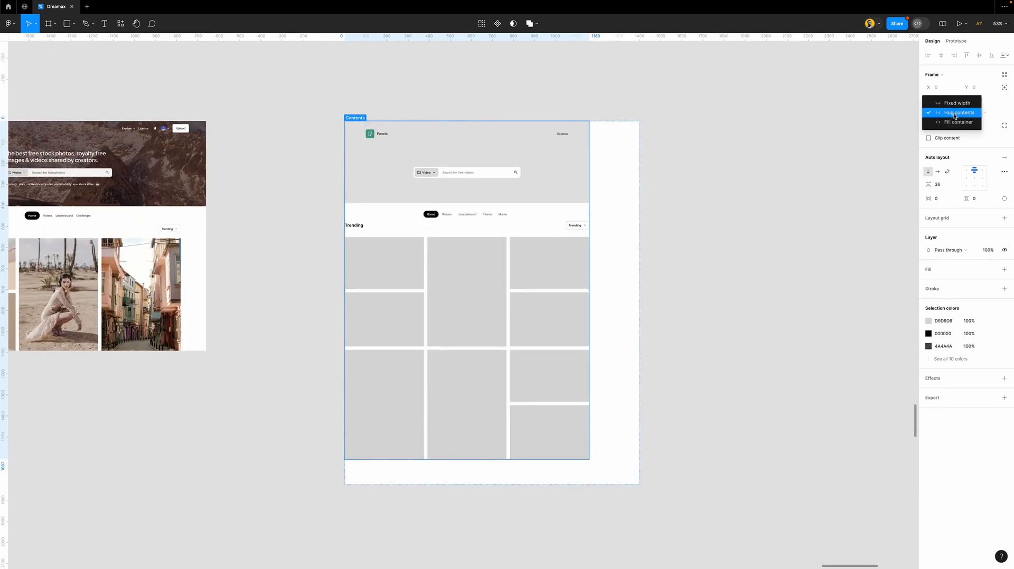
left_click(954, 129)
scroll(486, 196, "down", 2)
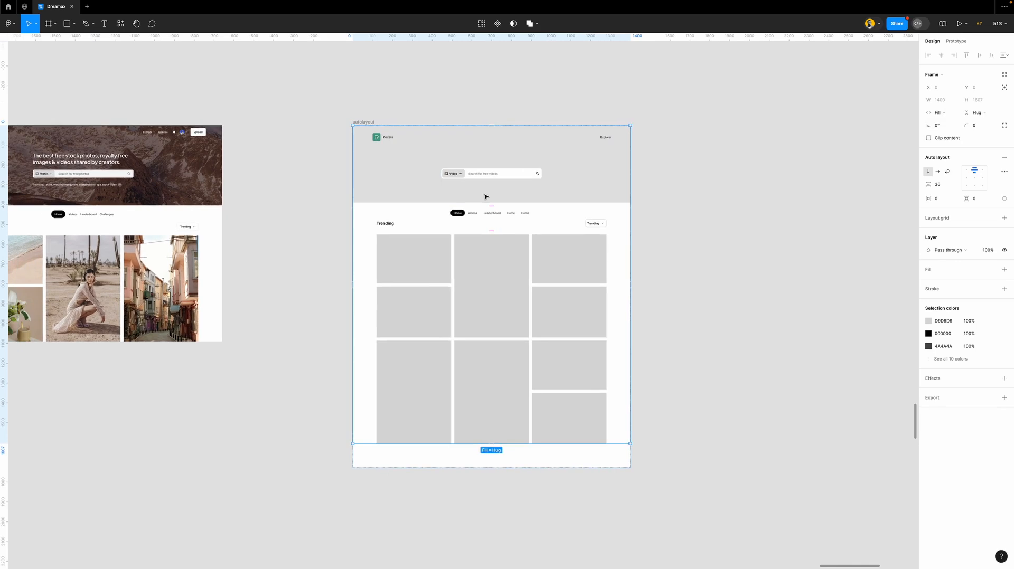
- Check the horizontal resizing settings of the hero frame, search bar and navigation row
left_click(511, 202)
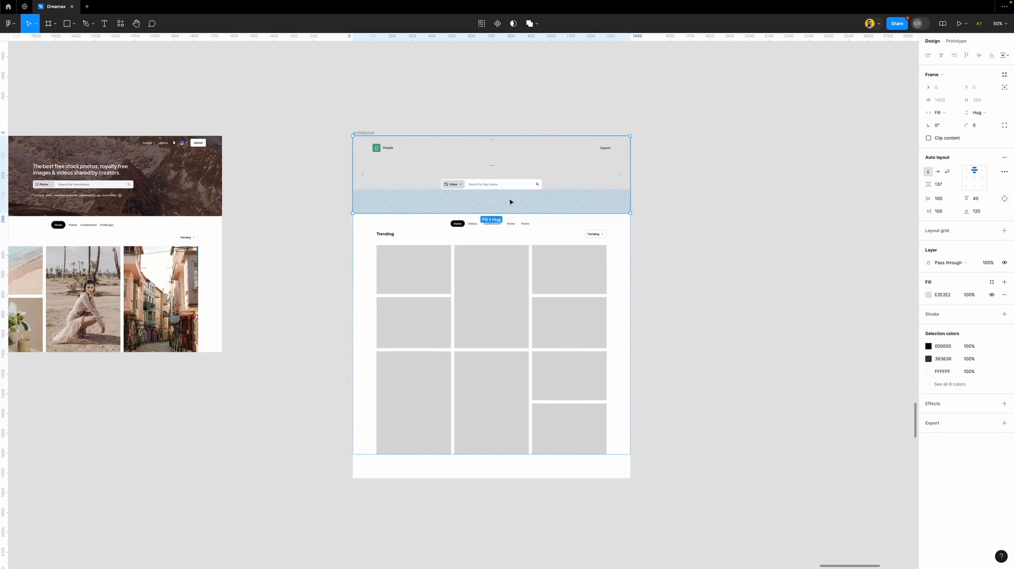
scroll(510, 200, "up", 2)
left_click(530, 186)
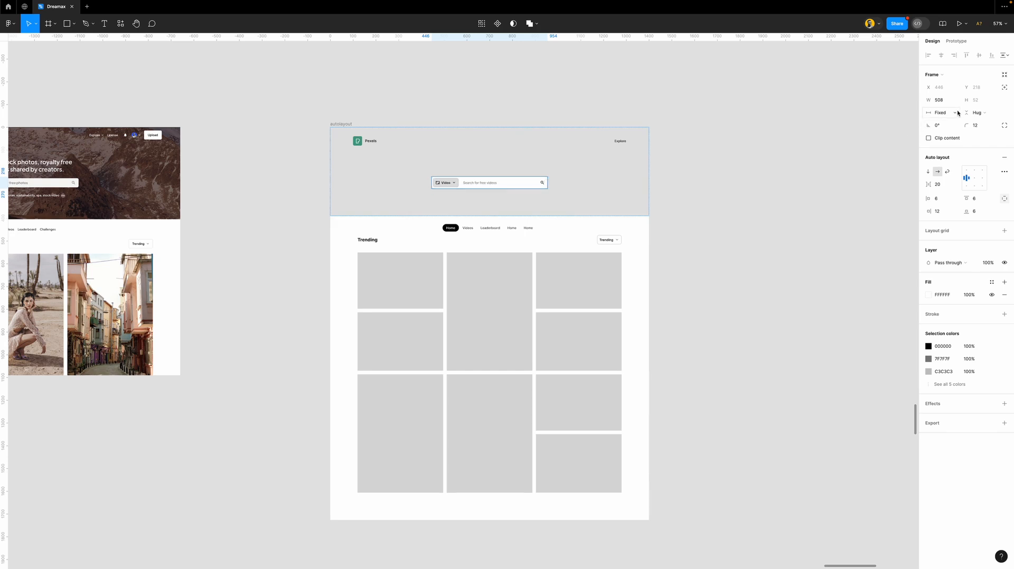
left_click(602, 146)
scroll(521, 211, "down", 1)
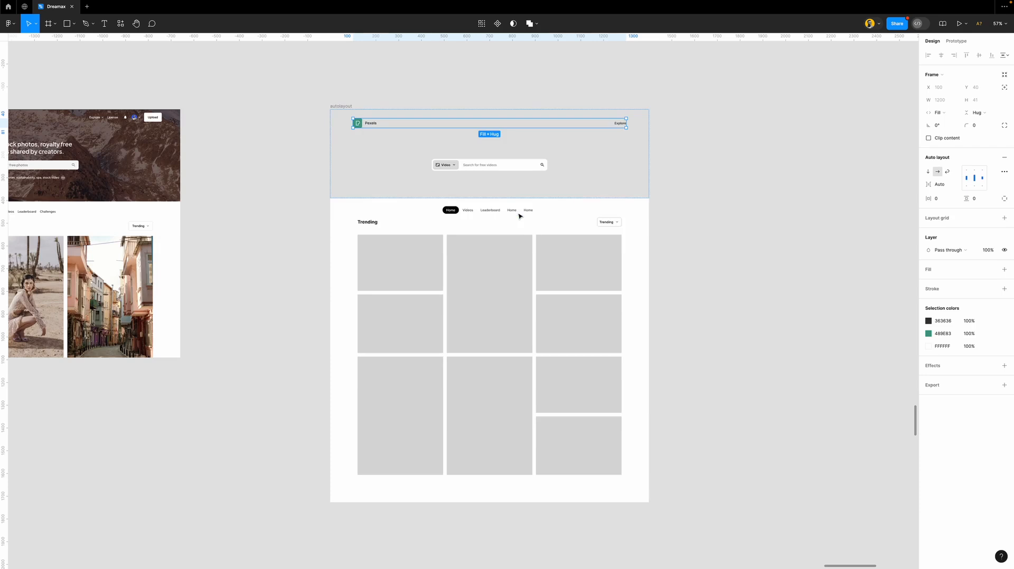
- Set the horizontal resizing of the section holding the category tabs and Trending row to Fill container
scroll(473, 217, "up", 3)
scroll(474, 216, "up", 2)
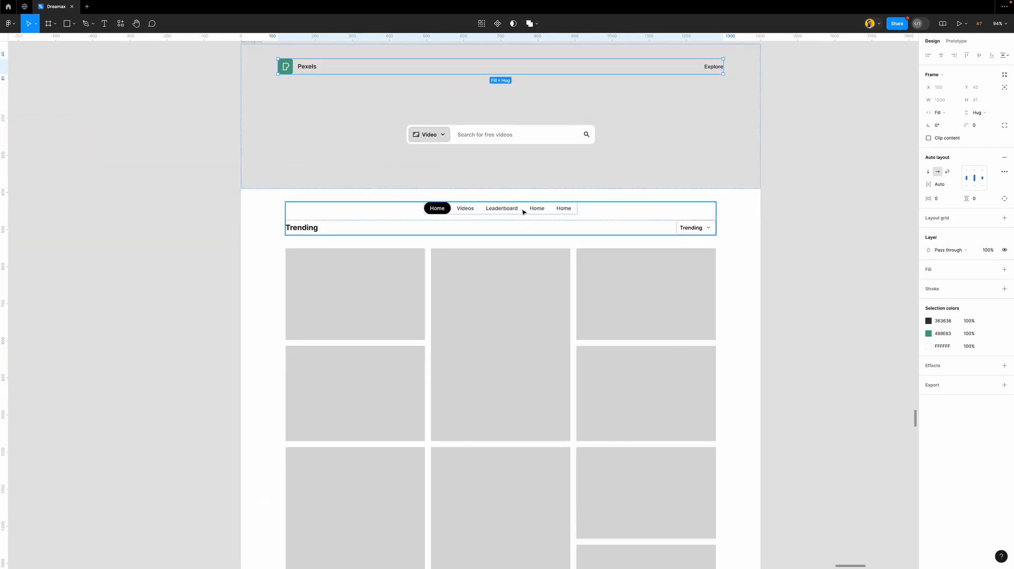
left_click(512, 215)
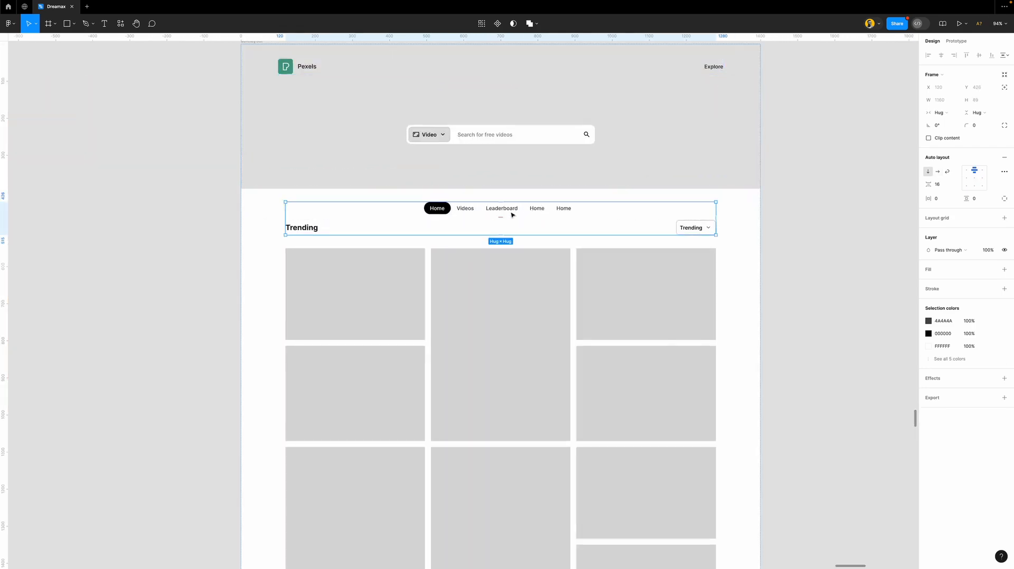
left_click(954, 113)
left_click(954, 122)
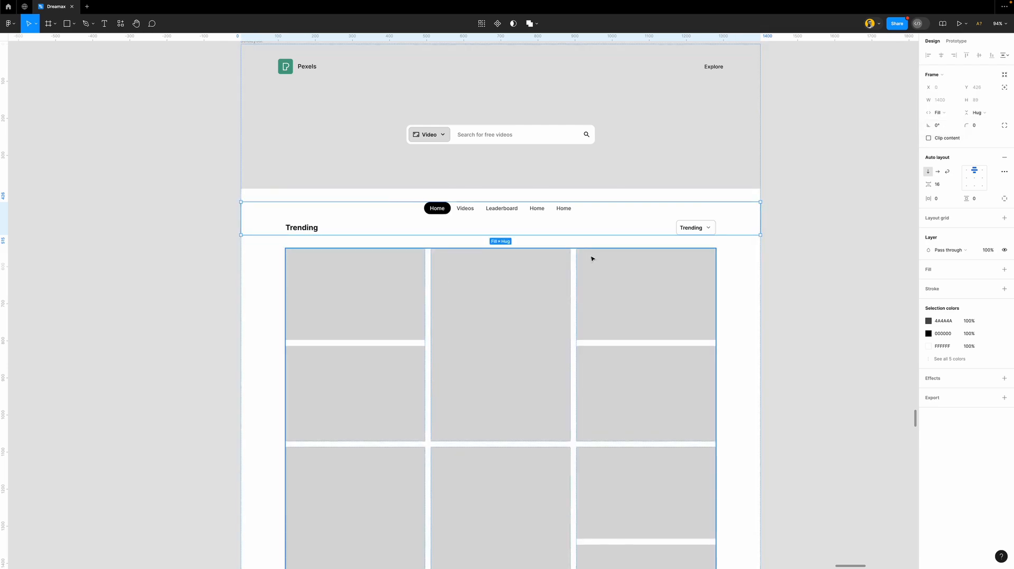
- Set the horizontal resizing of the row with the Trending heading and dropdown to Fill container
key("Return")
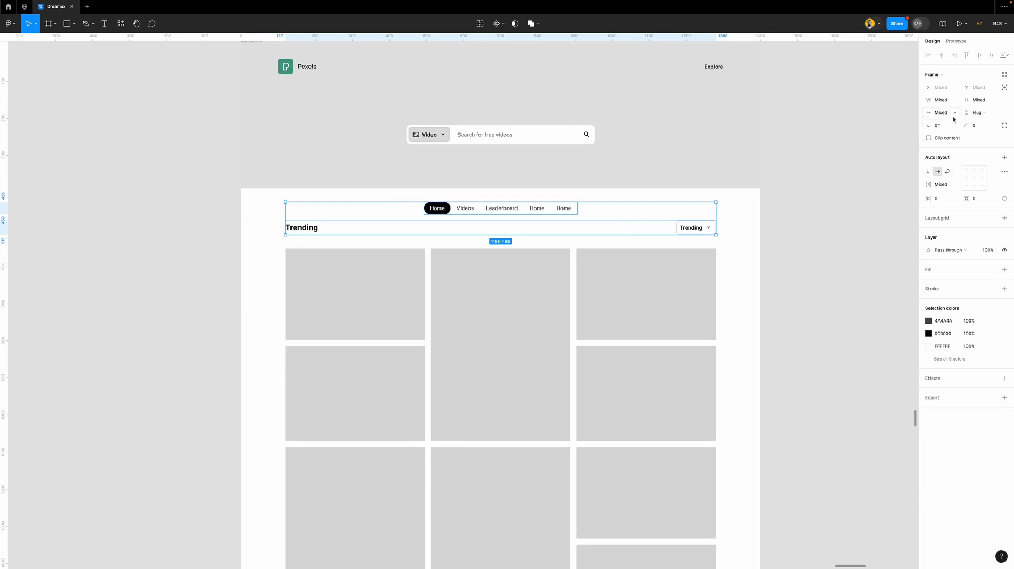
left_click(551, 211, "shift")
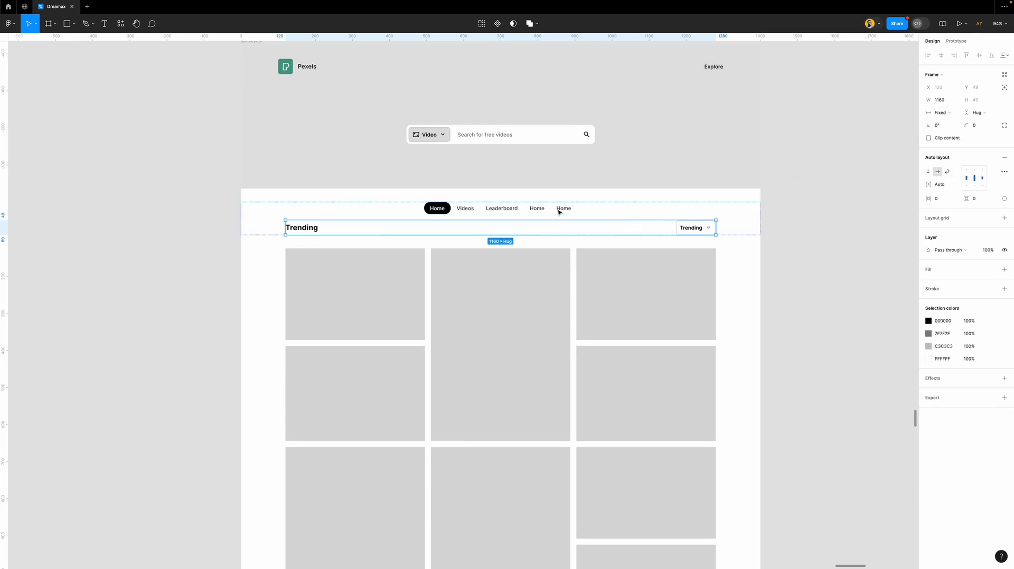
left_click(955, 113)
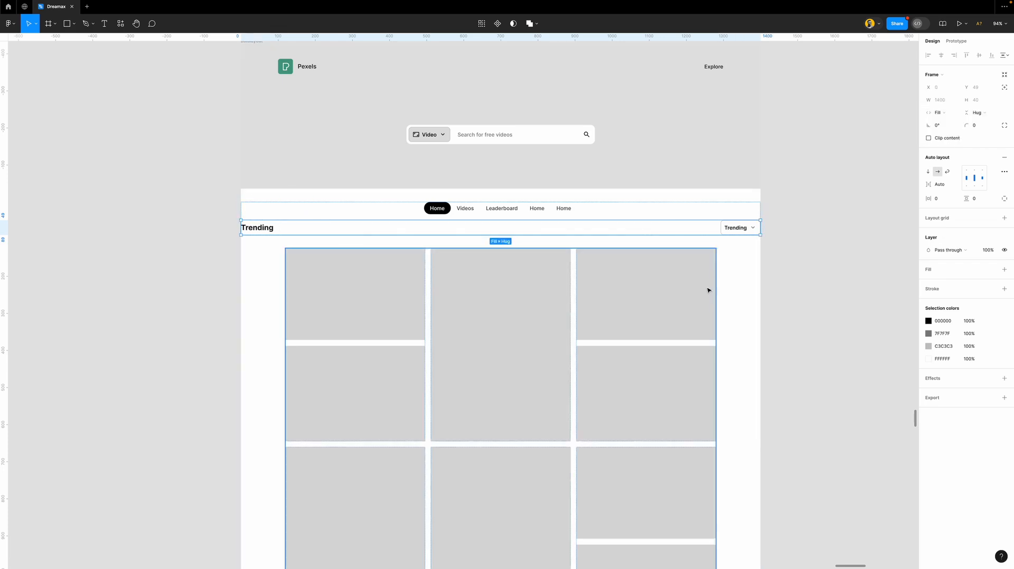
- Set the category tabs row to wrap and give the section holding the tabs and Trending row 120 horizontal padding
left_click(550, 208)
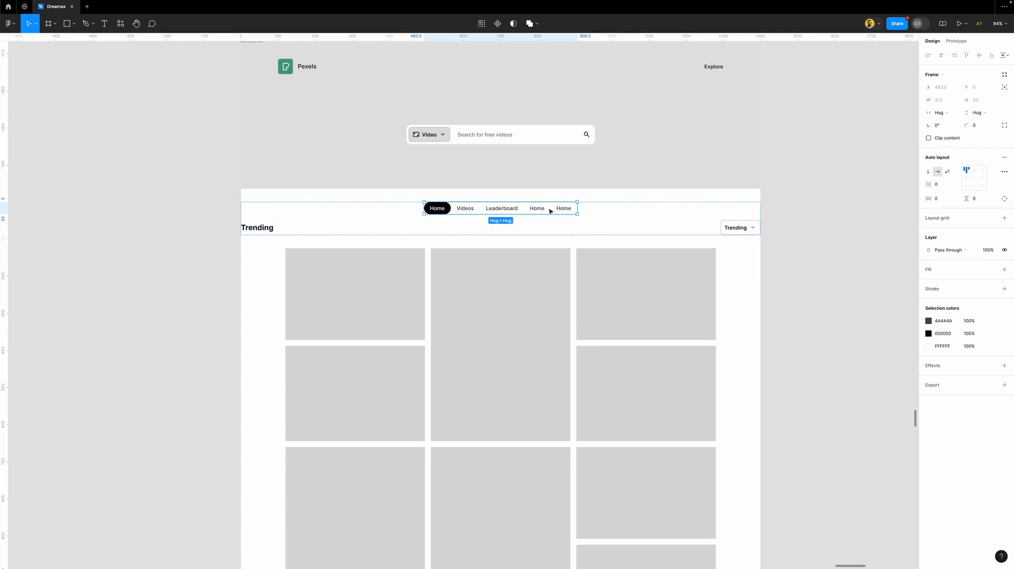
left_click(948, 173)
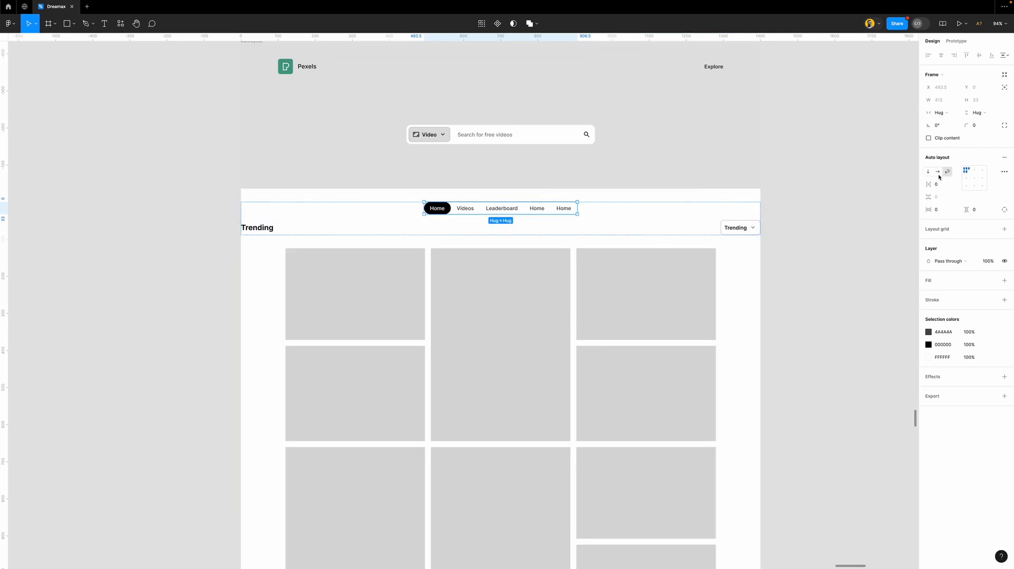
left_click(301, 210)
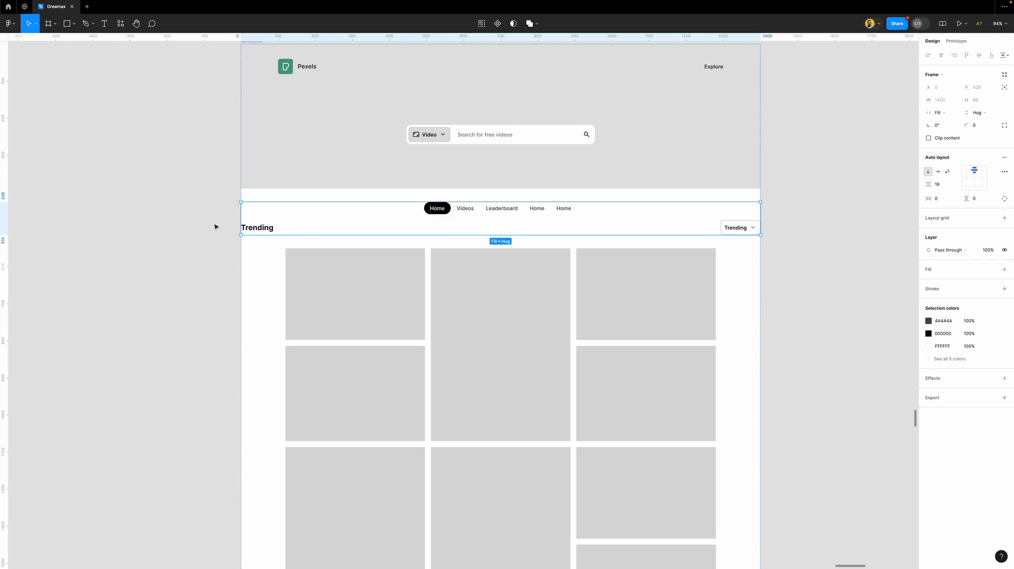
left_click(943, 200)
type("120")
key("Return")
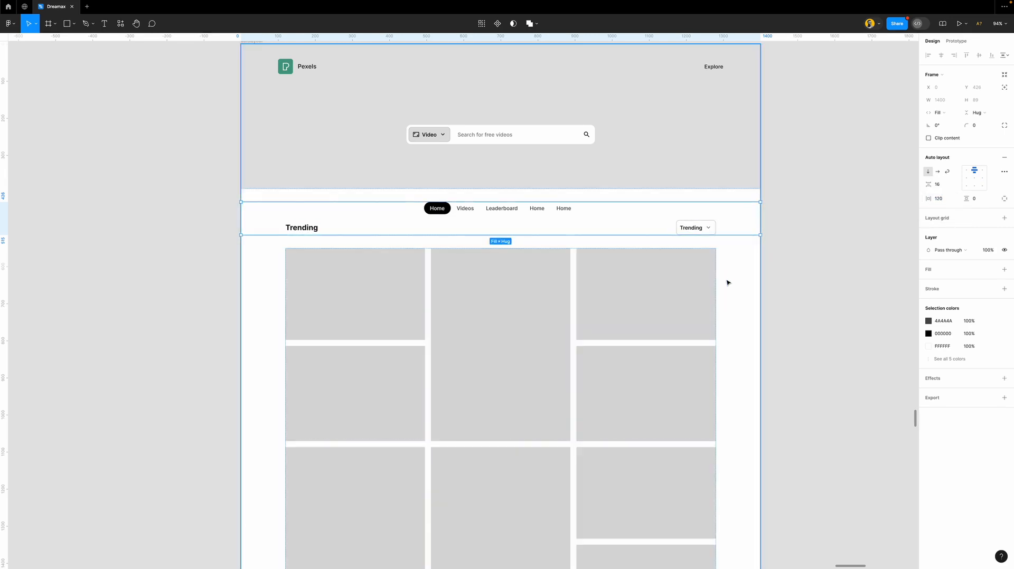
- Set the horizontal resizing of the image grid frame to Fill container
left_click(711, 292)
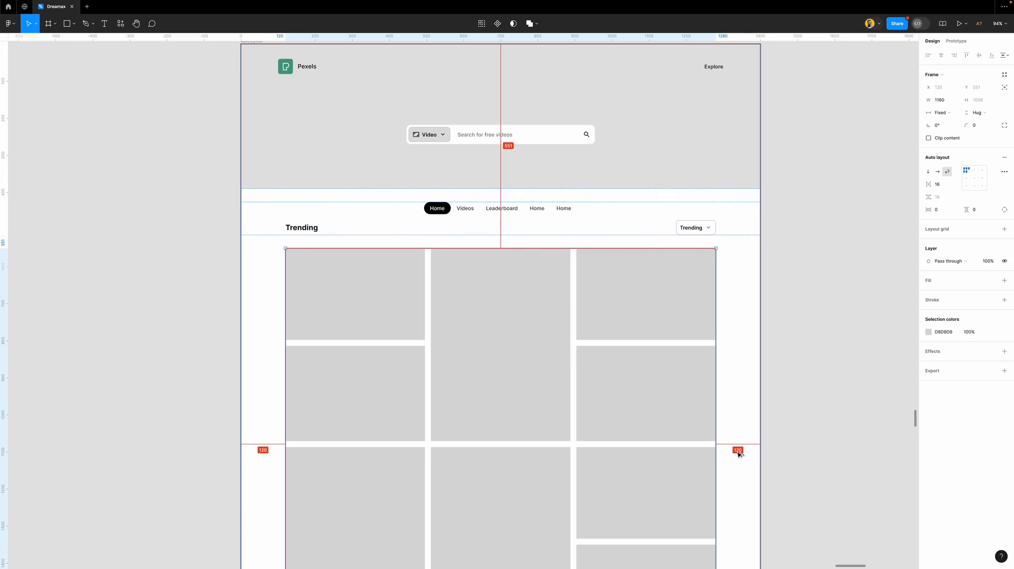
scroll(540, 278, "down", 2)
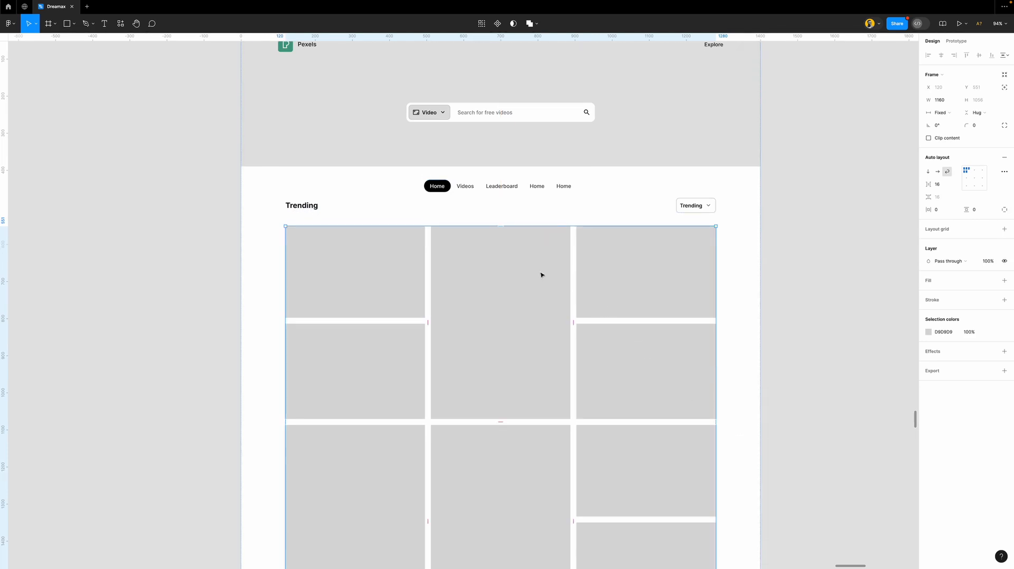
left_click(549, 193)
scroll(647, 186, "up", 5)
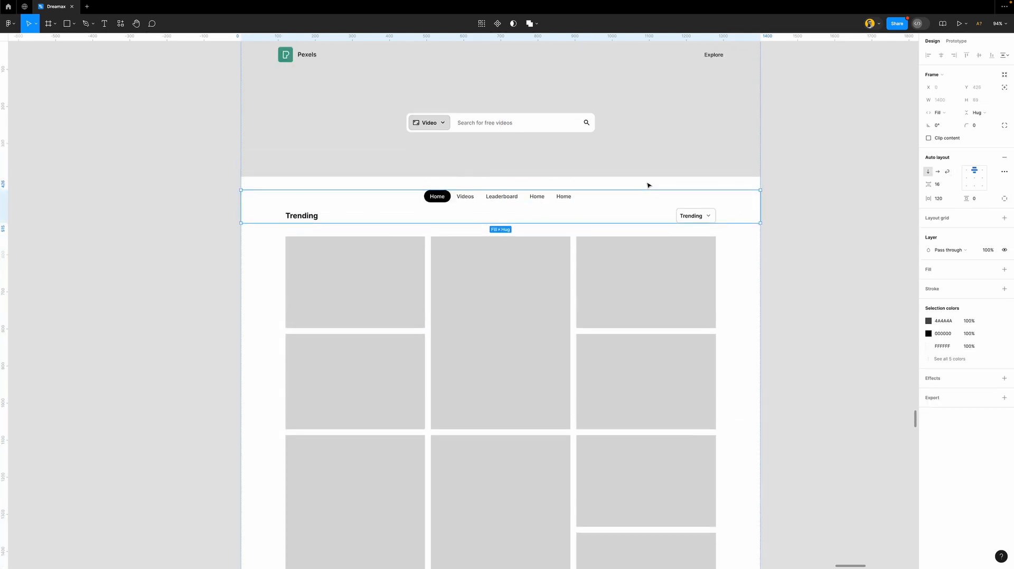
left_click(563, 215)
scroll(537, 214, "down", 10)
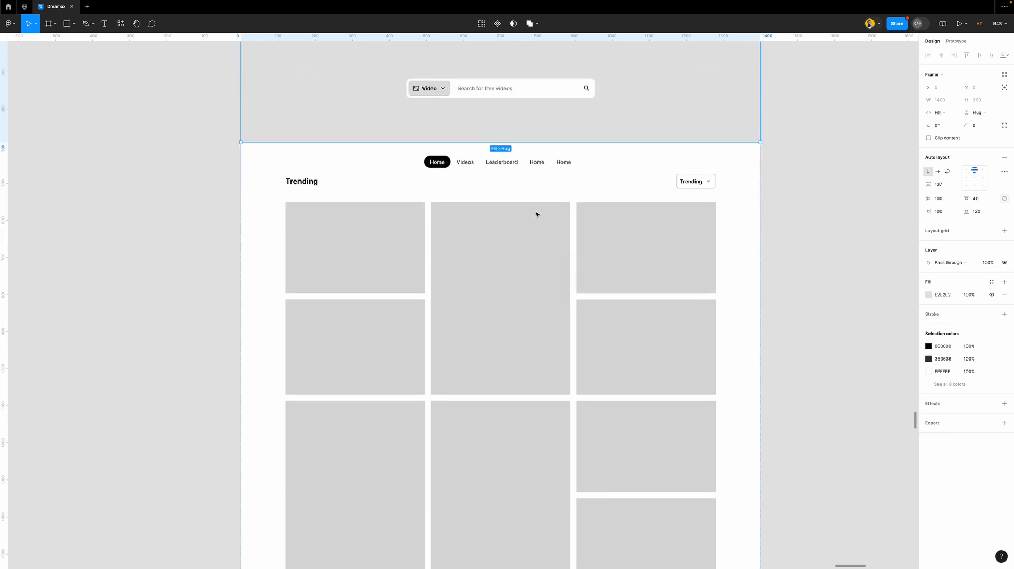
scroll(541, 209, "up", 3)
left_click(547, 206)
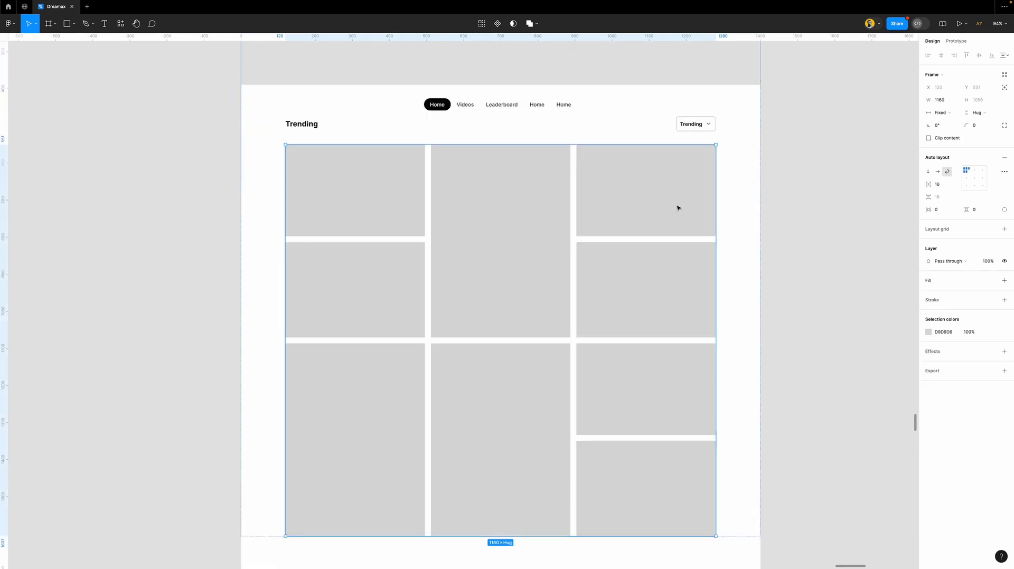
left_click(952, 112)
left_click(959, 132)
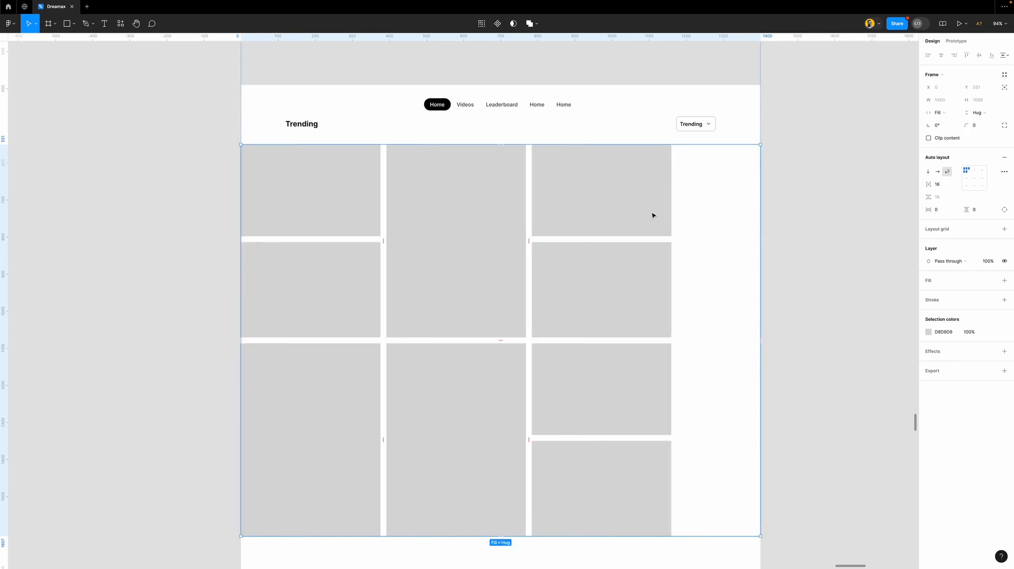
- Set the image grid frame's horizontal padding to 120
left_click(946, 209)
type("120")
key("Return")
left_click(816, 276)
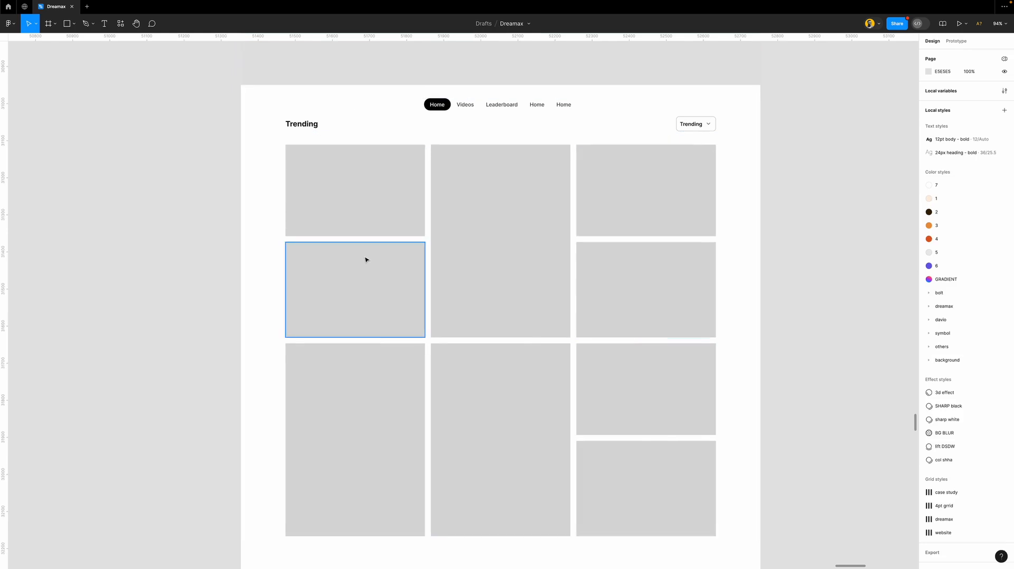
- Duplicate the whole page frame so the copy sits beside the original
scroll(365, 258, "down", 6)
scroll(365, 259, "up", 3)
scroll(367, 260, "up", 1)
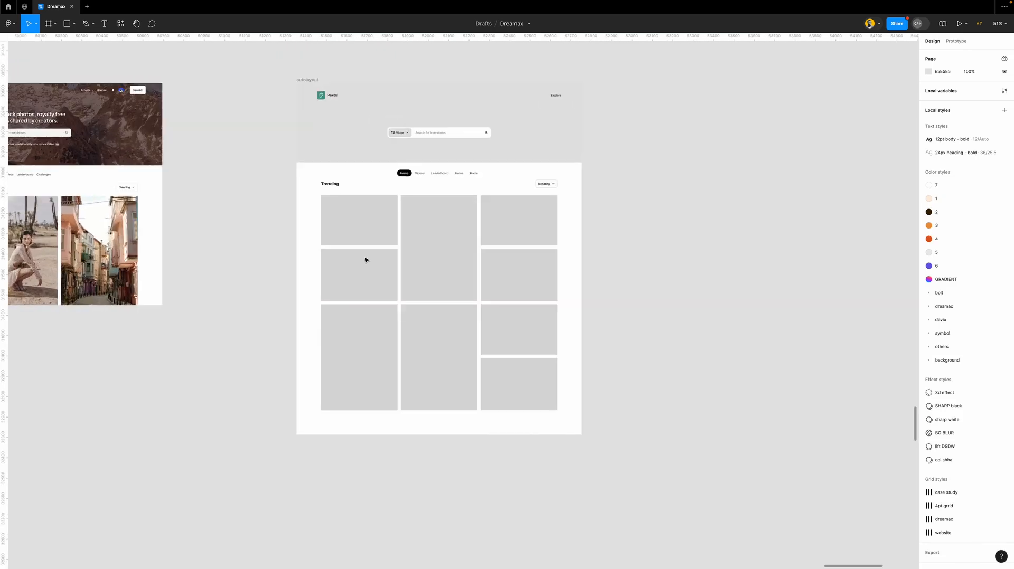
scroll(366, 259, "up", 1)
left_click(304, 97)
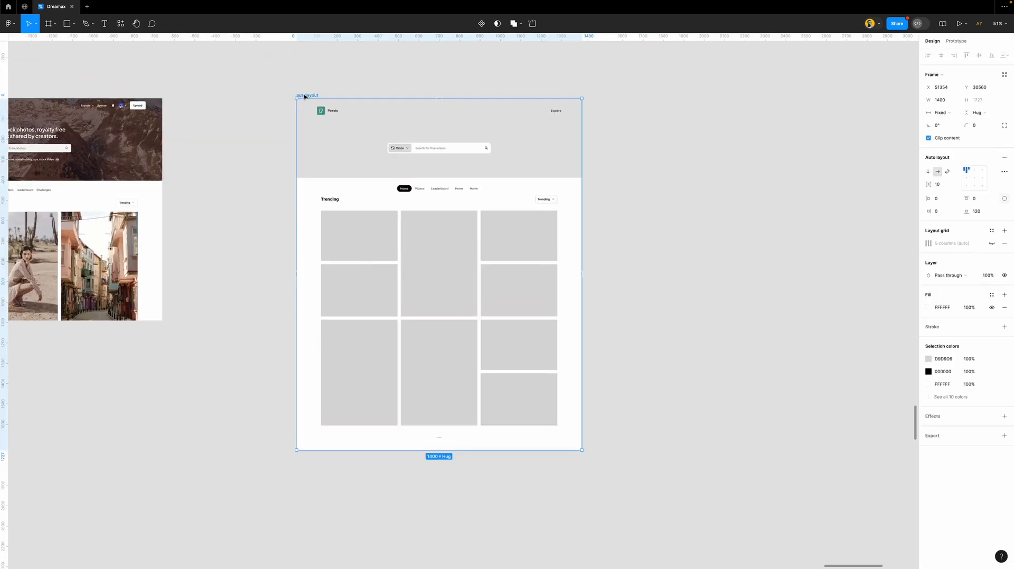
key("super+d")
scroll(600, 199, "right", 4)
left_click(452, 183)
left_click_drag(452, 183, 455, 183)
scroll(485, 183, "up", 2)
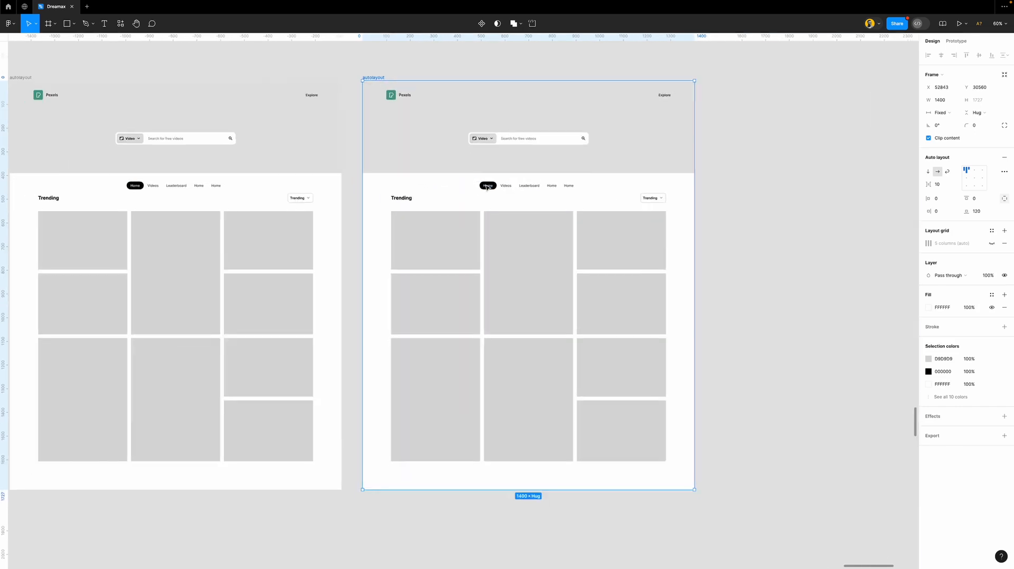
- Set the duplicated page frame's width to 390
left_click(950, 101)
type("390")
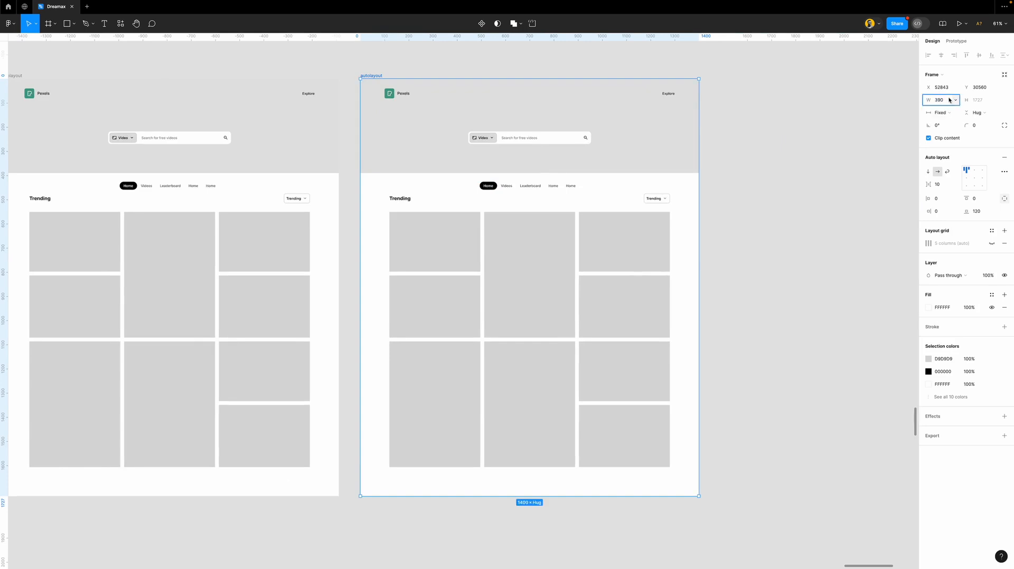
key("Return")
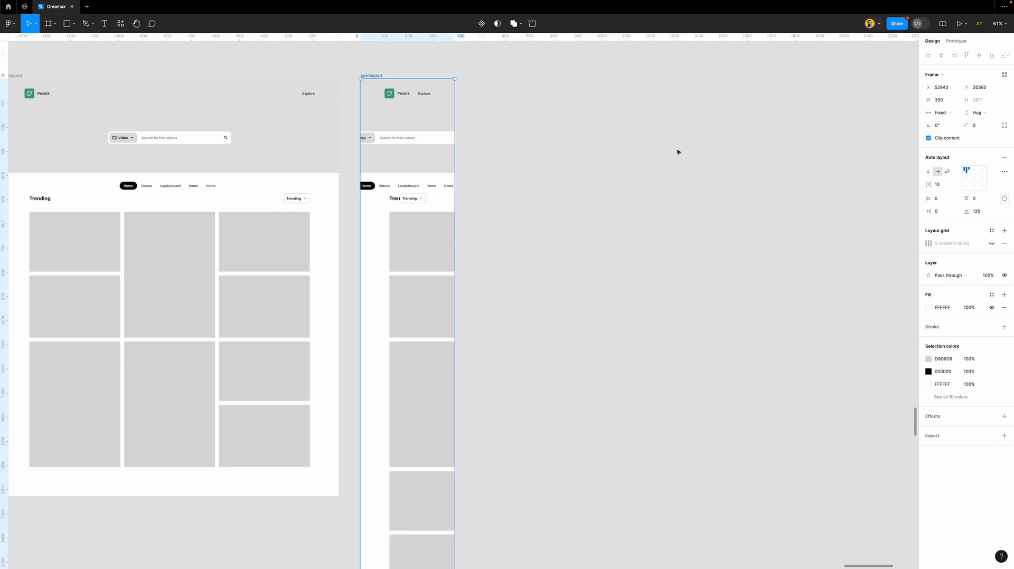
- Set the horizontal padding of the image grid in the 390-wide page copy to 20
scroll(476, 217, "left", 2)
scroll(509, 217, "down", 5)
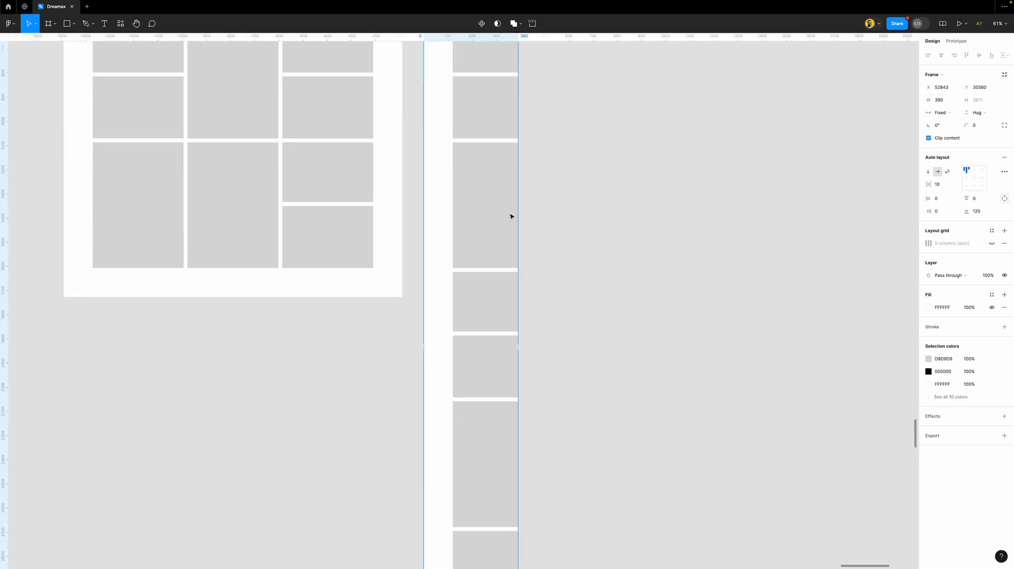
scroll(510, 217, "up", 6)
scroll(509, 219, "up", 3, "ctrl")
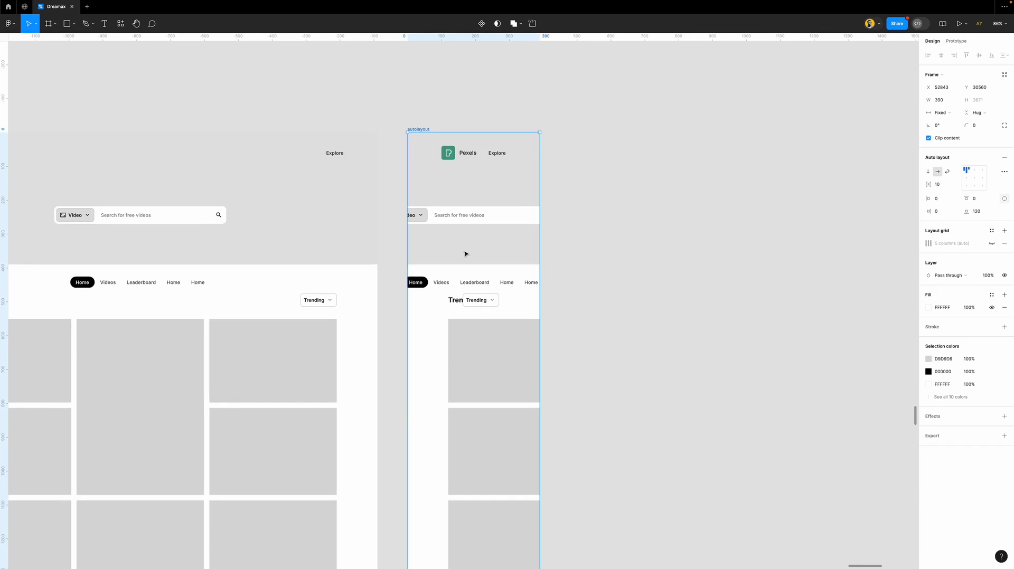
scroll(539, 222, "down", 3, "ctrl")
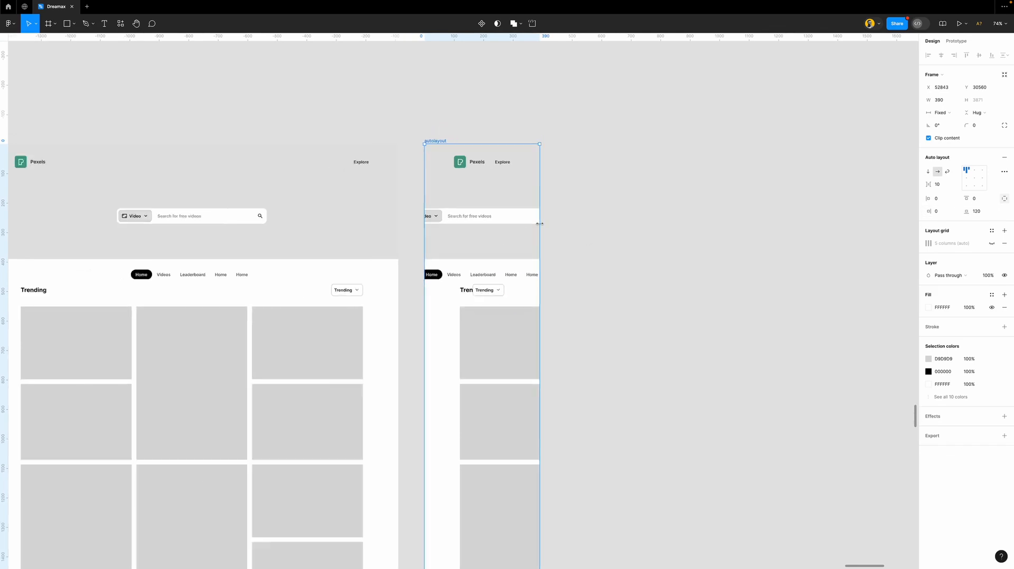
scroll(538, 223, "down", 1)
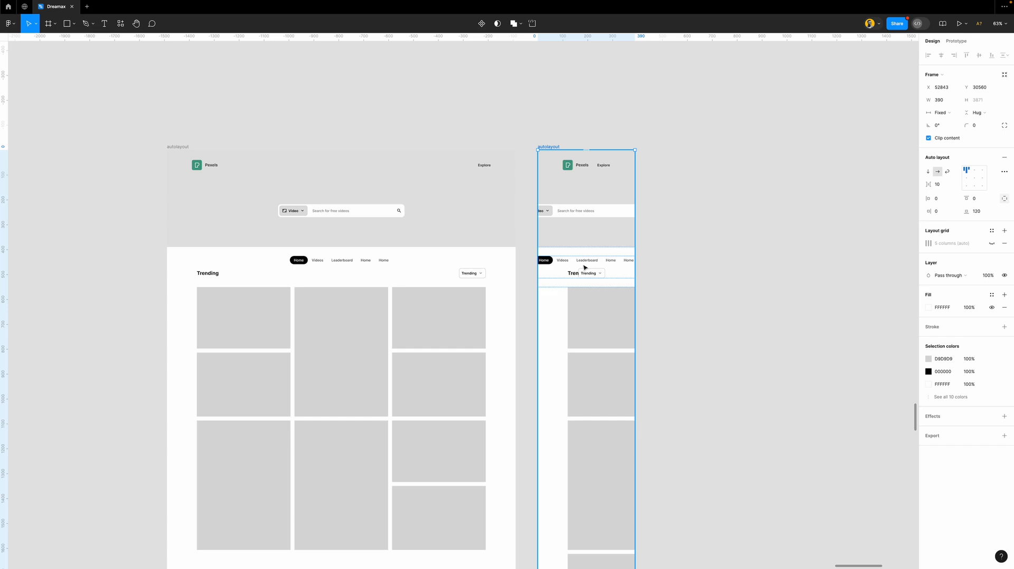
scroll(593, 246, "down", 3)
left_click(597, 242)
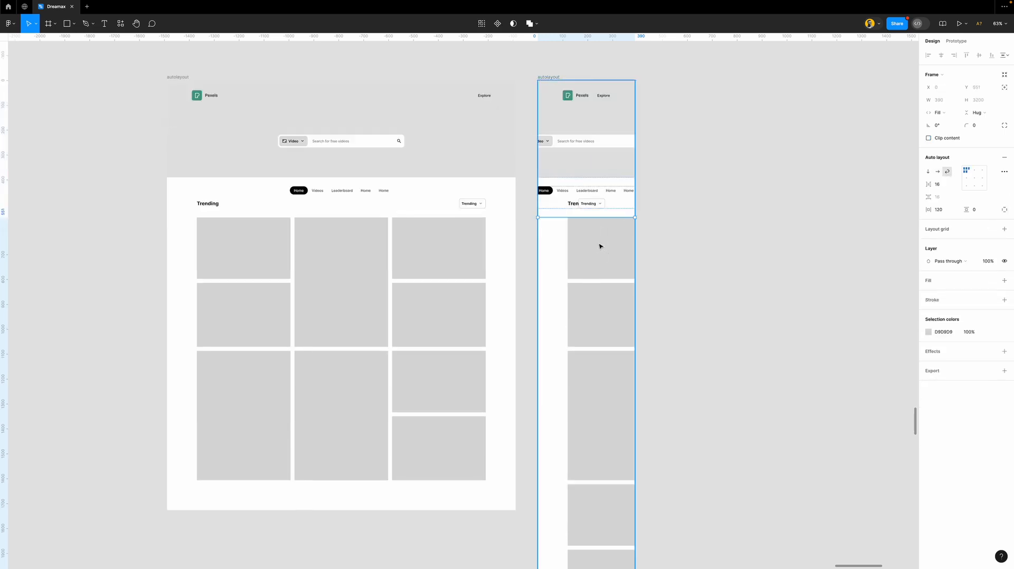
left_click(948, 210)
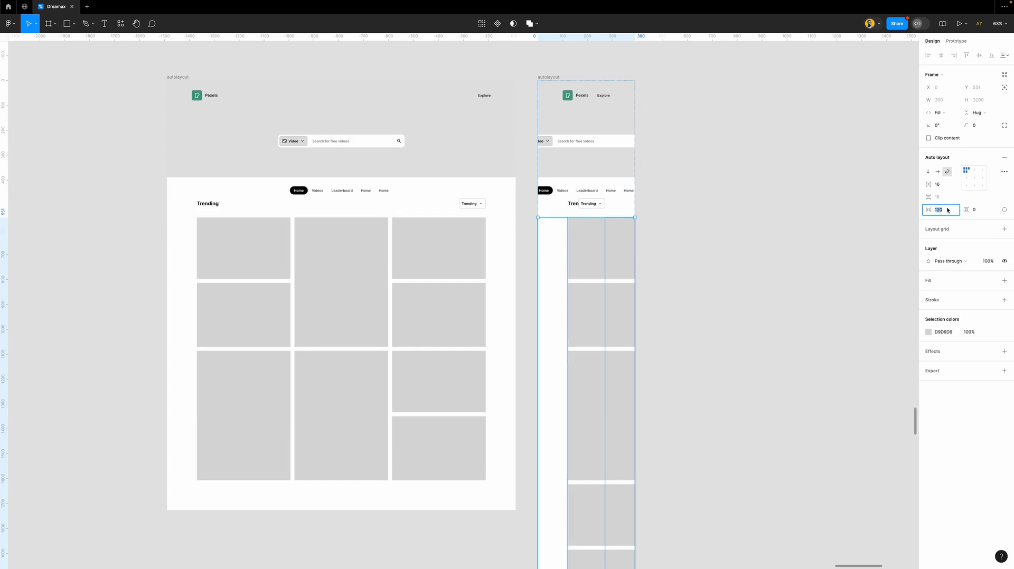
type("20")
key("Return")
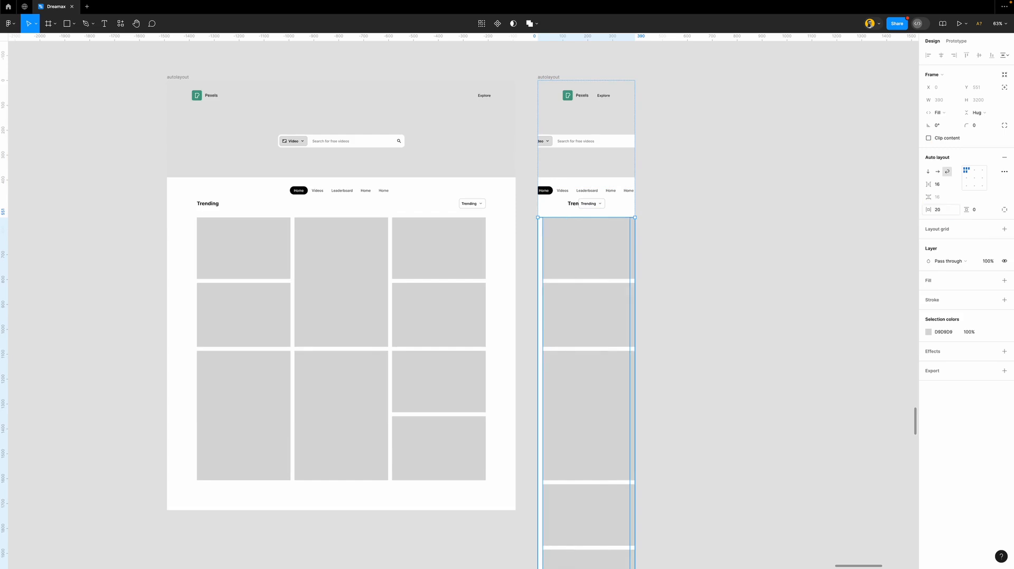
- Set the horizontal padding of the tabs and Trending section in the narrow page copy to 20
scroll(549, 285, "down", 1)
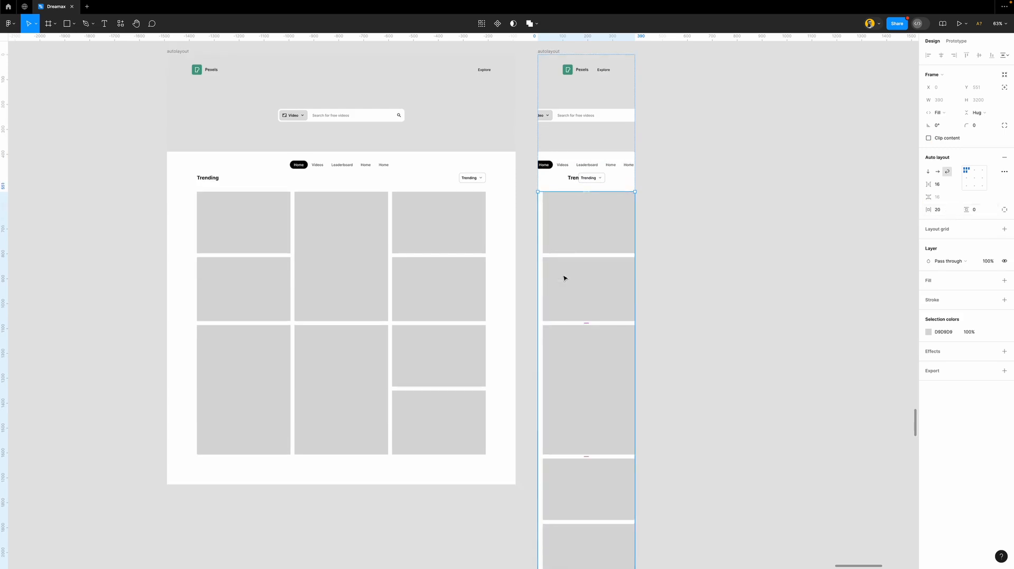
scroll(563, 278, "up", 3)
scroll(565, 285, "up", 5)
left_click(645, 285)
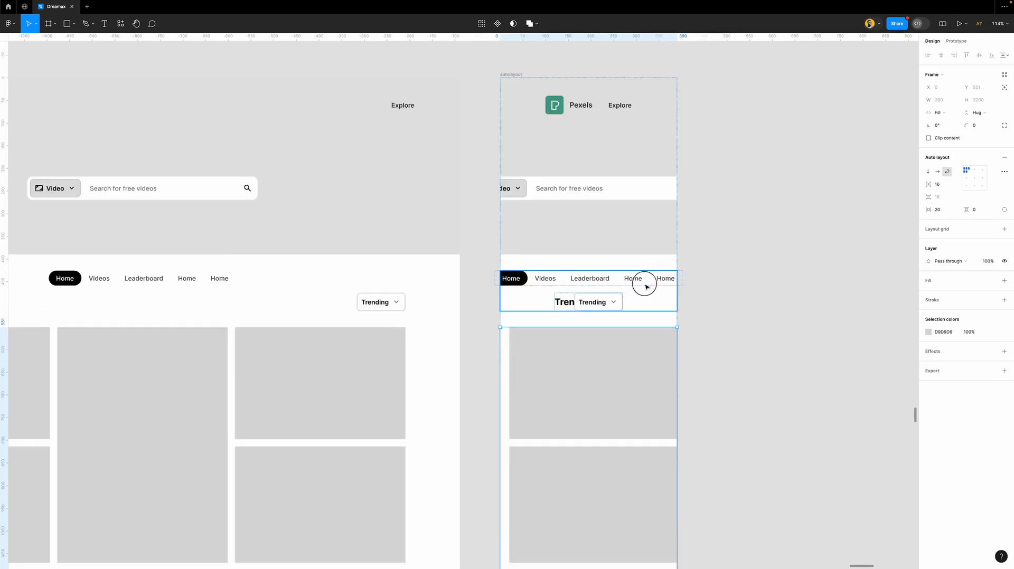
left_click(947, 198)
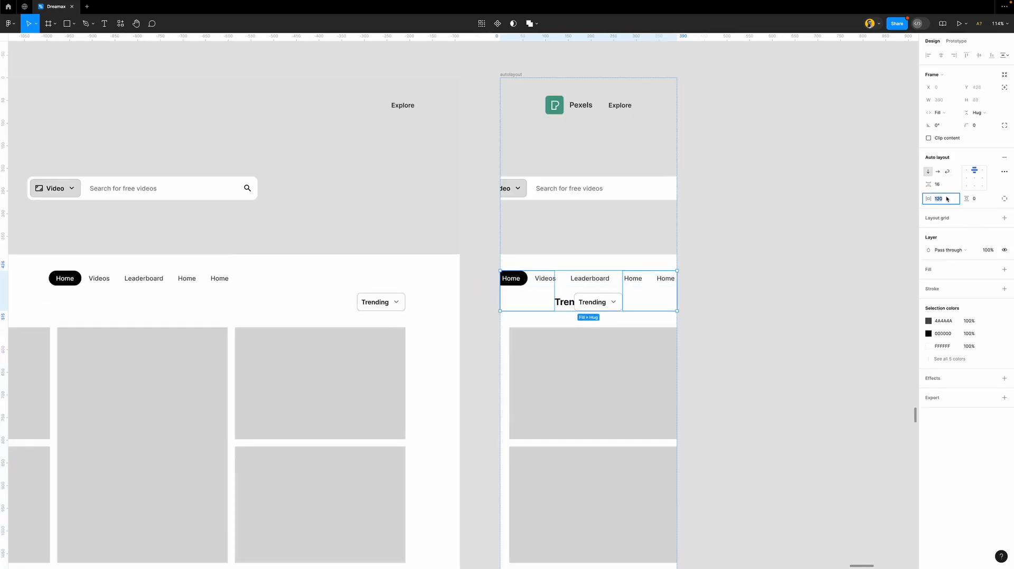
type("20")
key("Return")
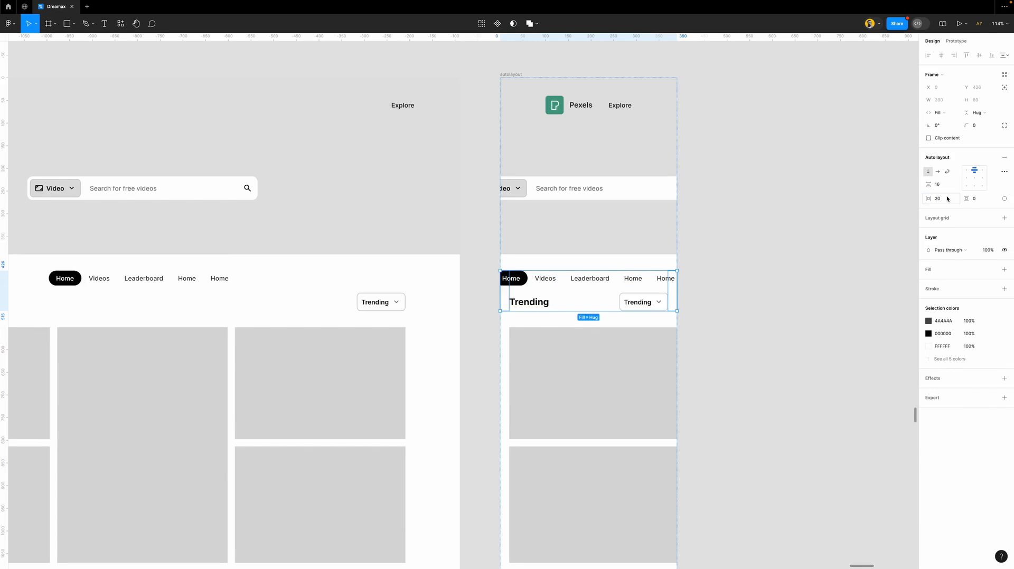
- Set the horizontal resizing of the narrow page's category tabs row to Fill container
left_click(597, 286)
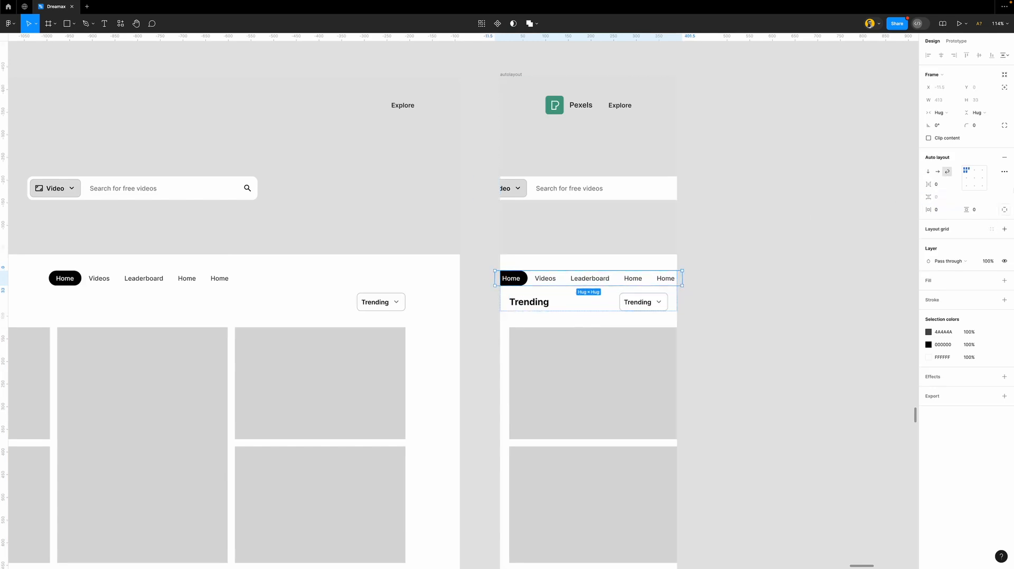
left_click(951, 113)
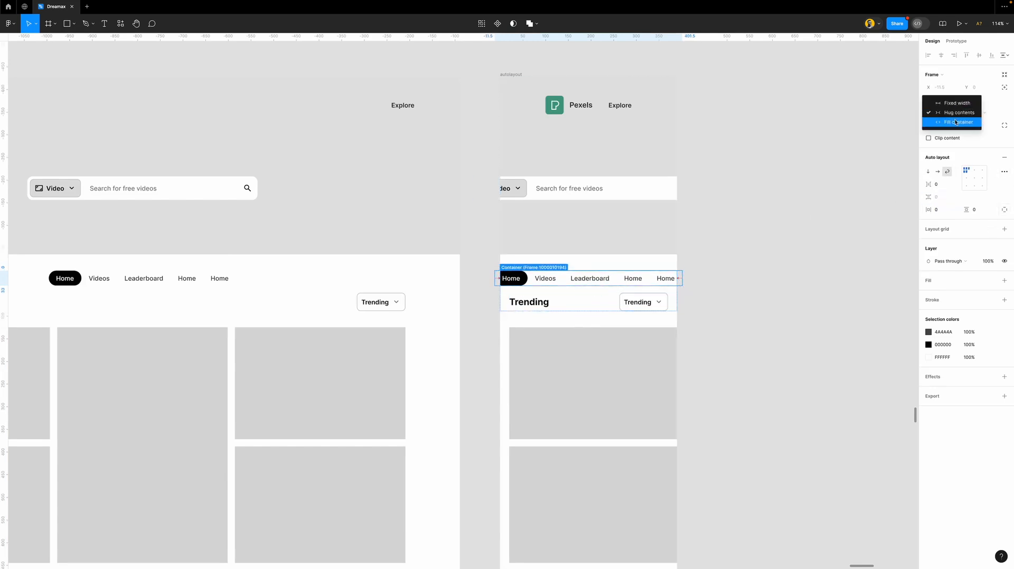
left_click(956, 126)
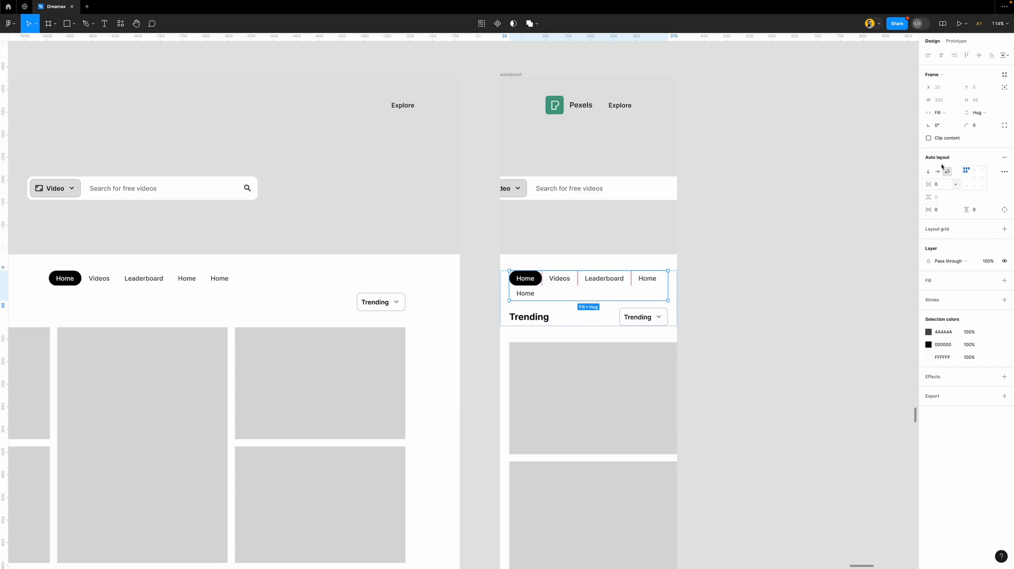
- Set the gap between the narrow page's category tabs to 10 and align them to the top center
left_click(939, 186)
type("10")
key("Return")
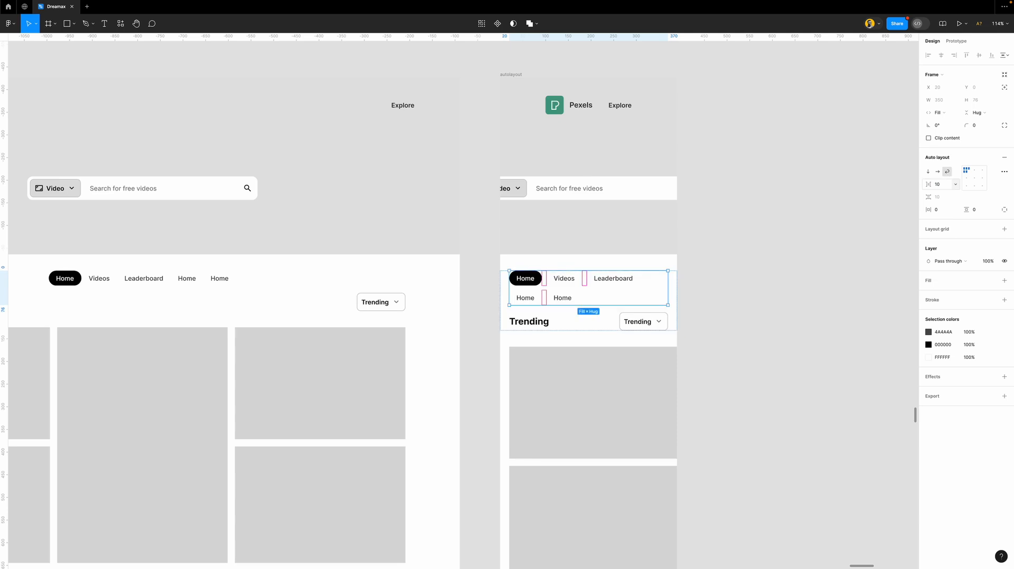
left_click(974, 170)
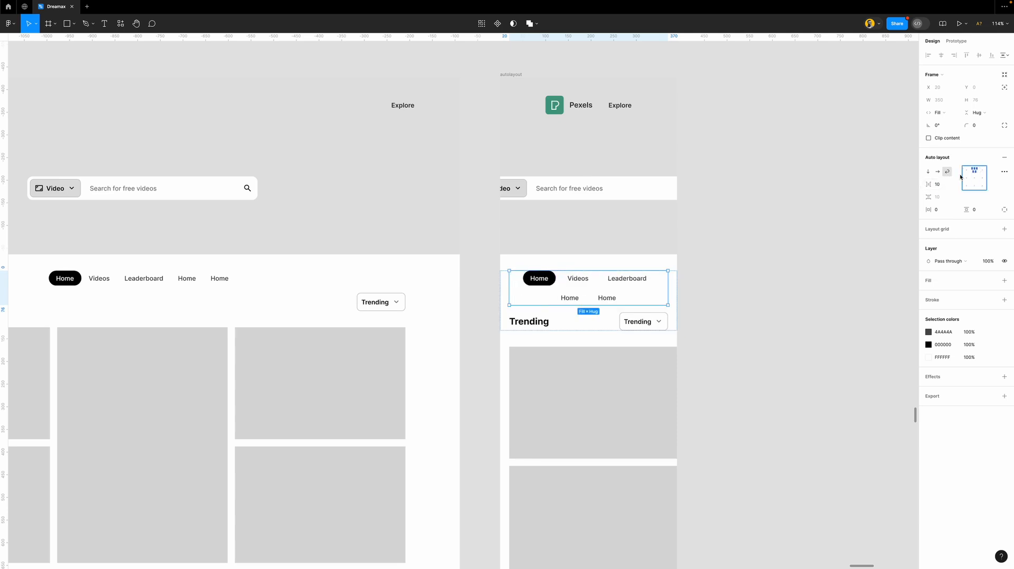
- Set the narrow page's header section padding to 20 horizontally and 40 vertically
left_click(645, 325)
scroll(581, 319, "up", 3)
left_click(622, 268)
left_click(622, 269)
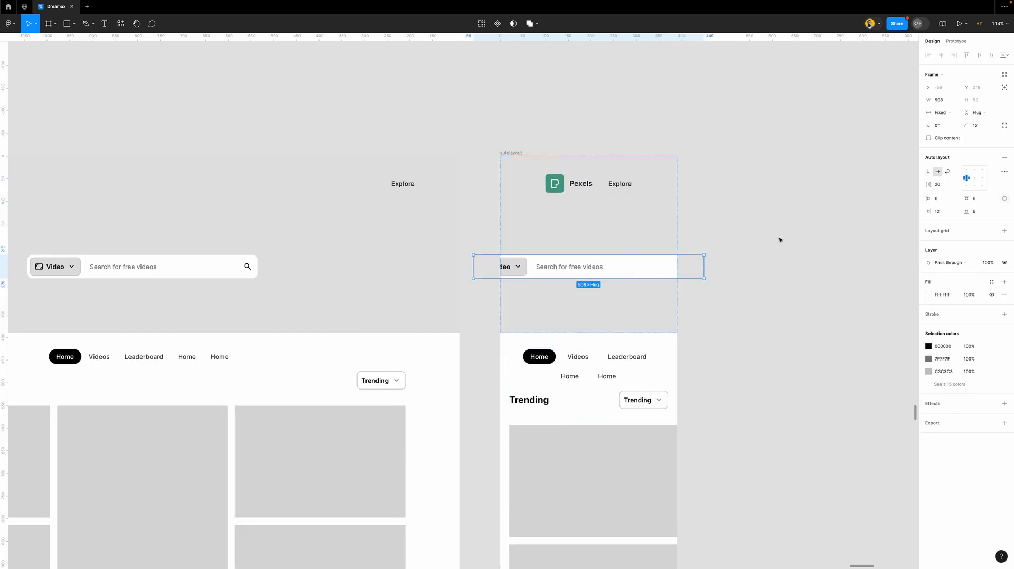
left_click(634, 316)
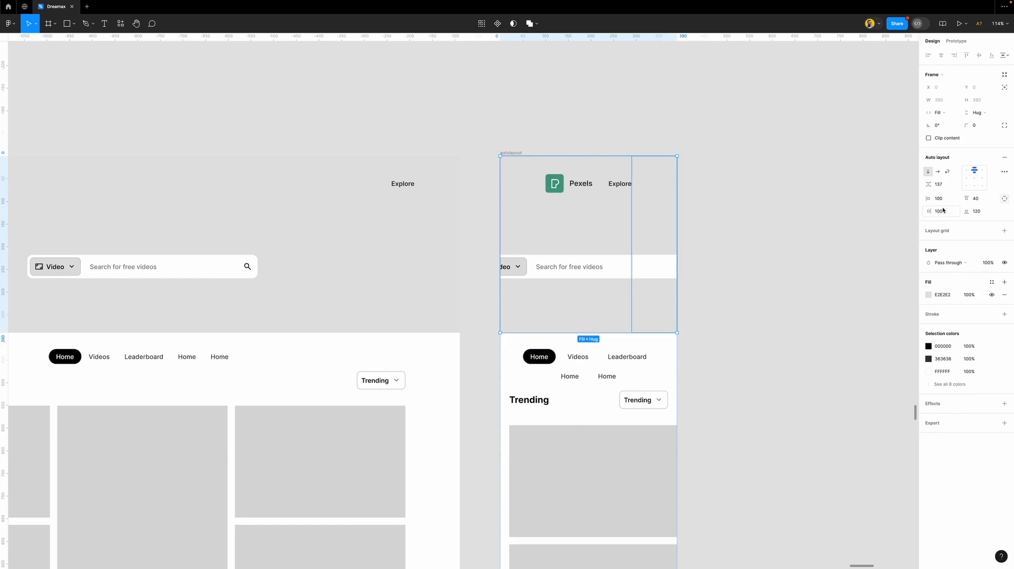
left_click(1001, 200)
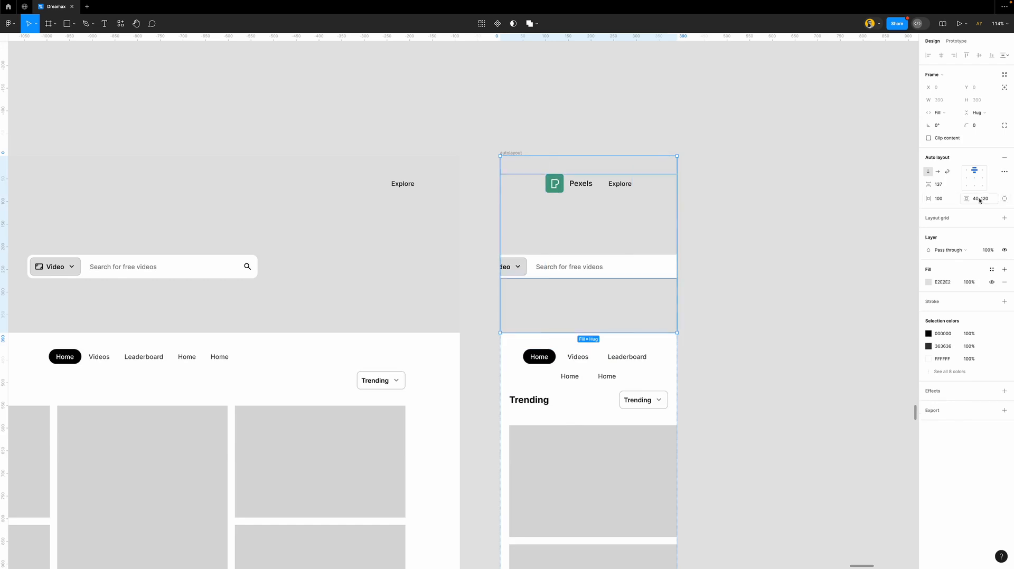
left_click(949, 200)
type("2")
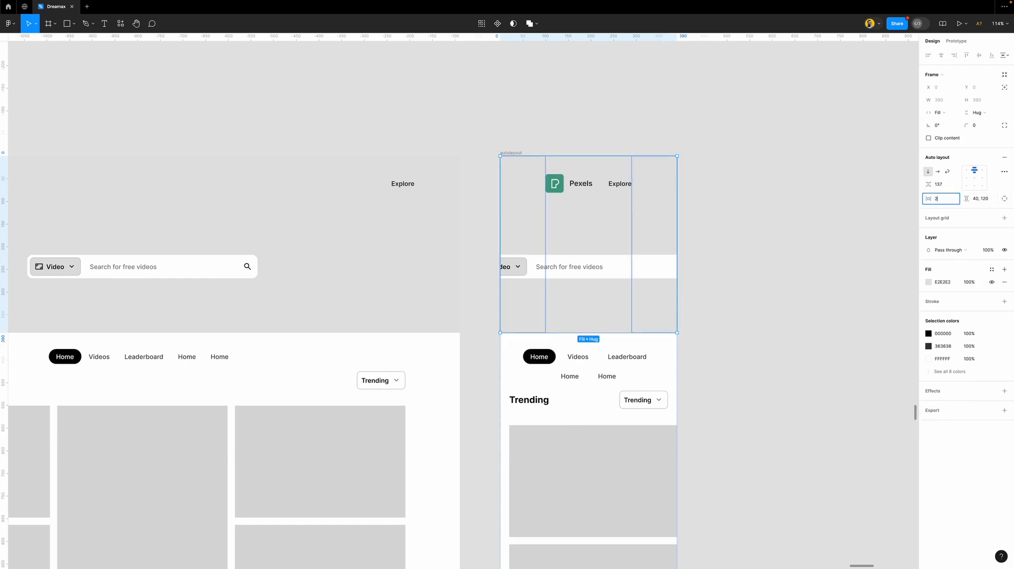
type("0")
key("Return")
left_click(987, 199)
type("40")
key("Return")
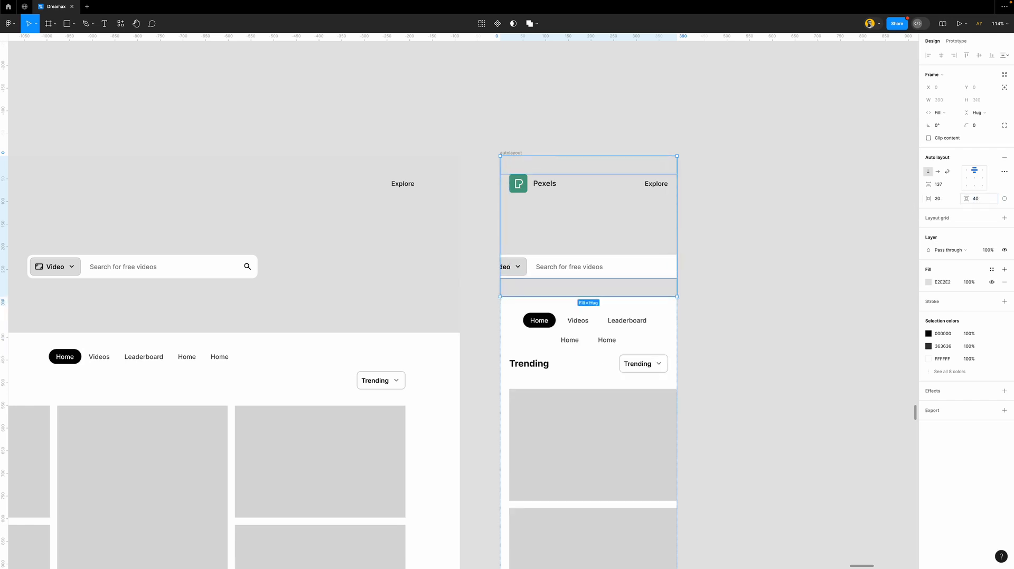
- Set the horizontal resizing of the search bar in the narrow page's header to Fill container
left_click(650, 268)
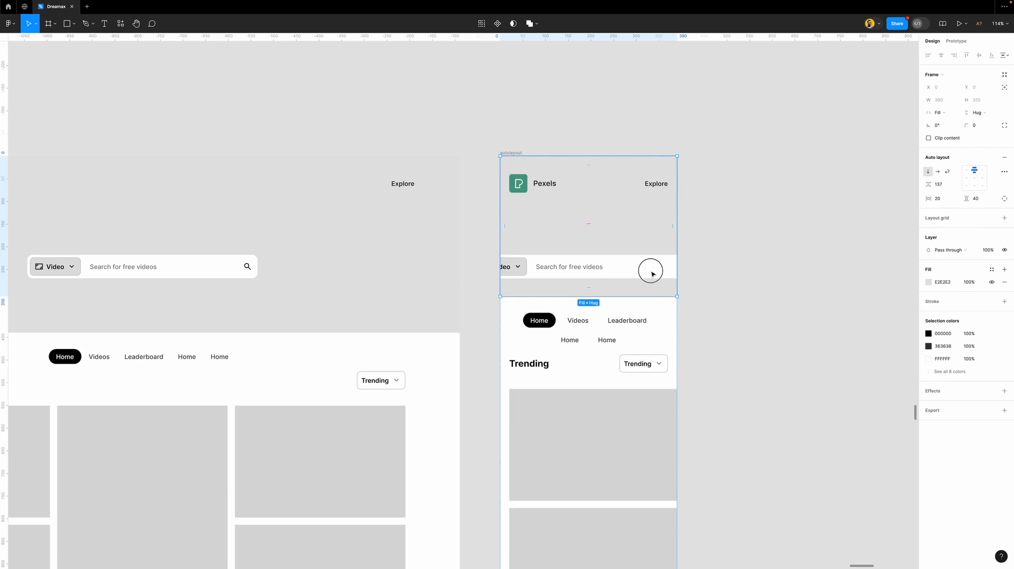
left_click(950, 113)
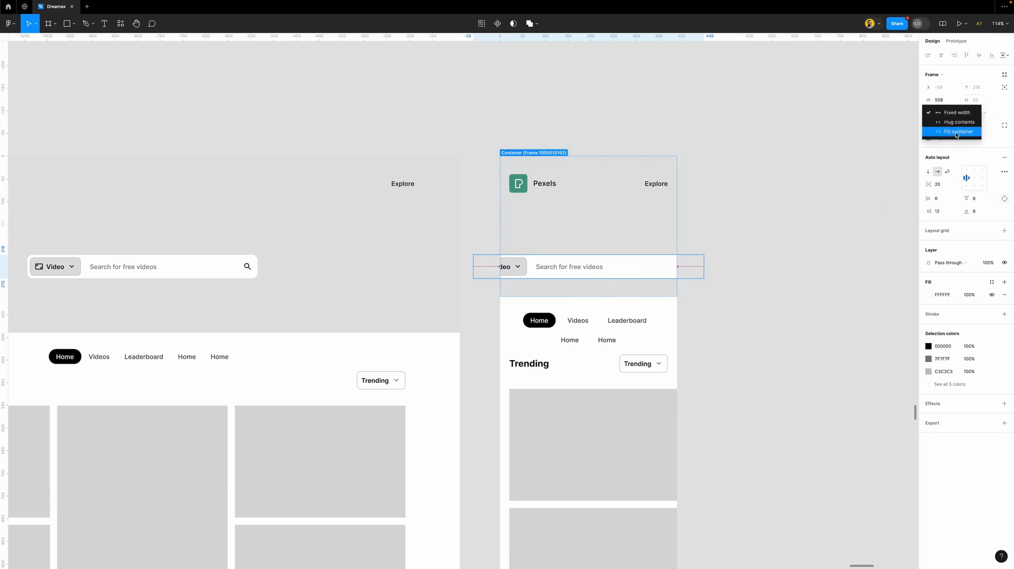
left_click(956, 136)
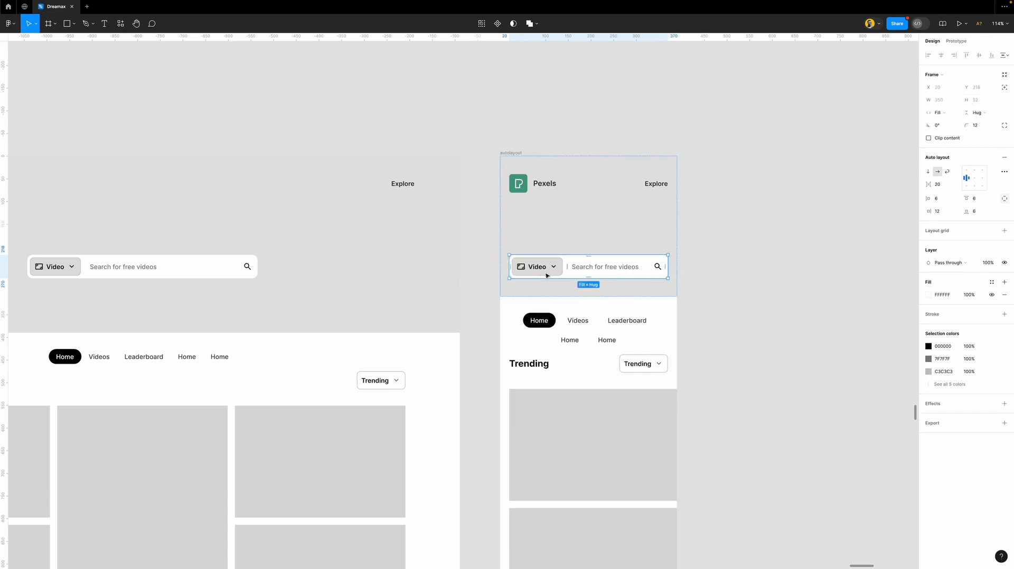
- Delete the Video label and its icon from the narrow page's search bar dropdown, keeping only the arrow
scroll(556, 270, "up", 5)
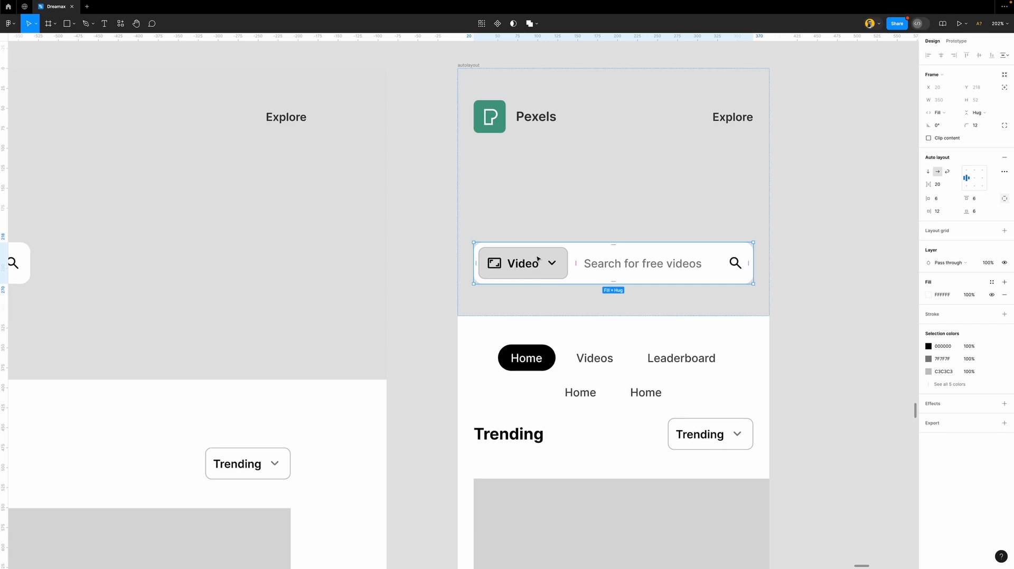
double_click(536, 268)
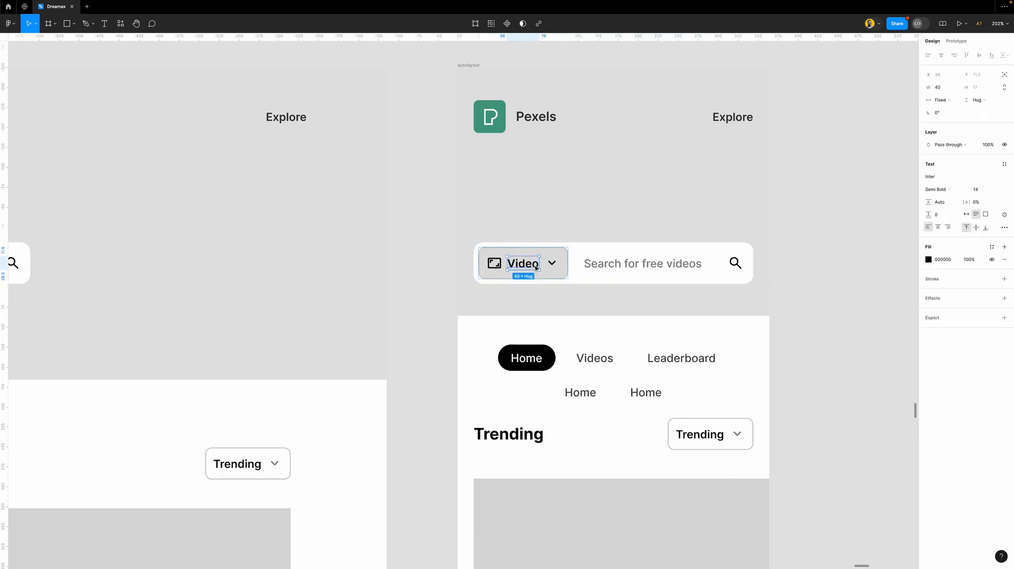
left_click(495, 264, "shift")
key("Delete")
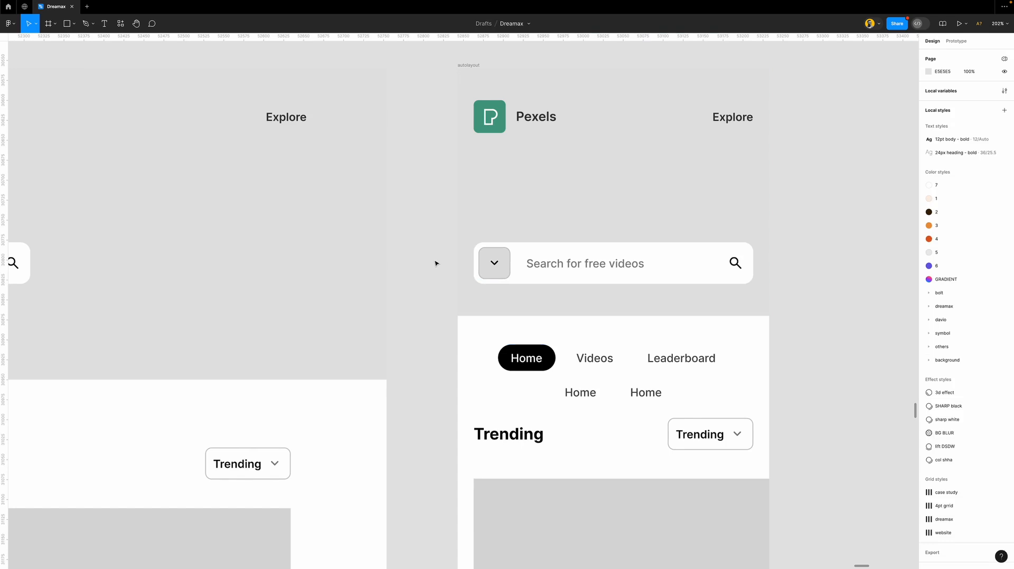
- Examine the narrow page from its header down to the last image blocks and check the bottom image column's layout
scroll(516, 303, "down", 2)
scroll(516, 304, "down", 4)
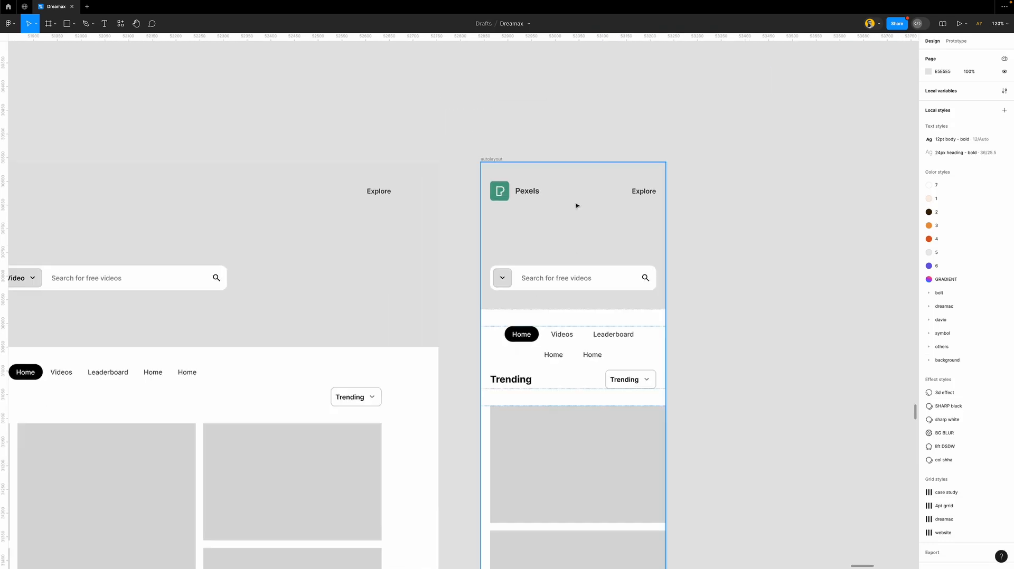
scroll(581, 276, "down", 1)
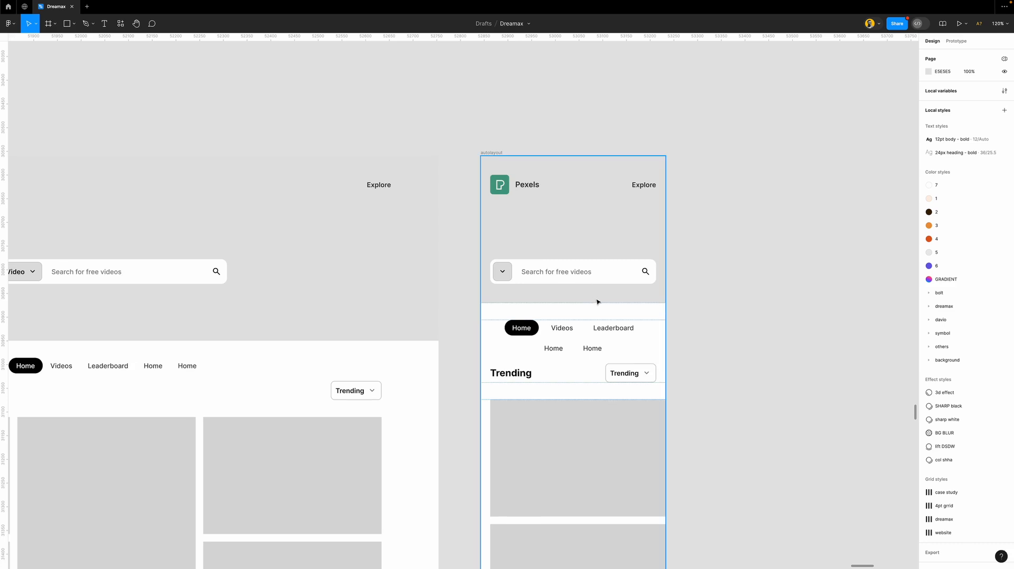
scroll(596, 301, "down", 1)
scroll(568, 300, "down", 3)
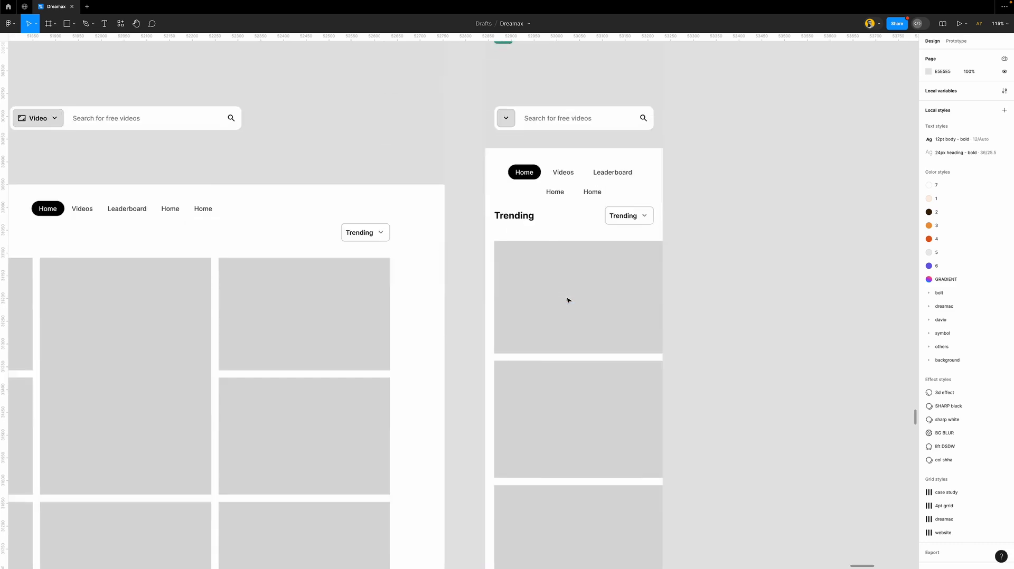
scroll(568, 301, "down", 1)
scroll(568, 296, "down", 4)
scroll(568, 291, "down", 15)
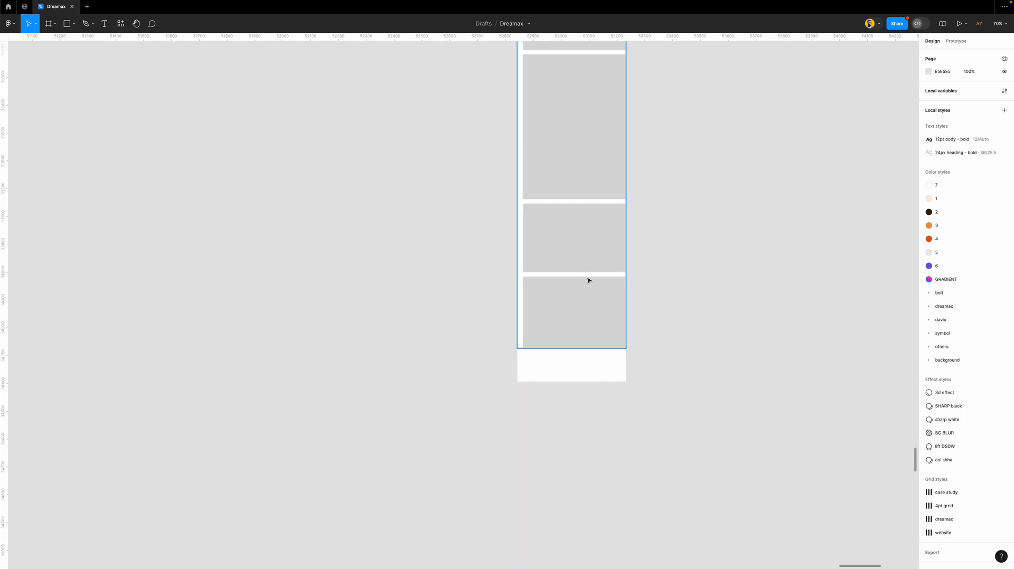
left_click(607, 260)
double_click(595, 249)
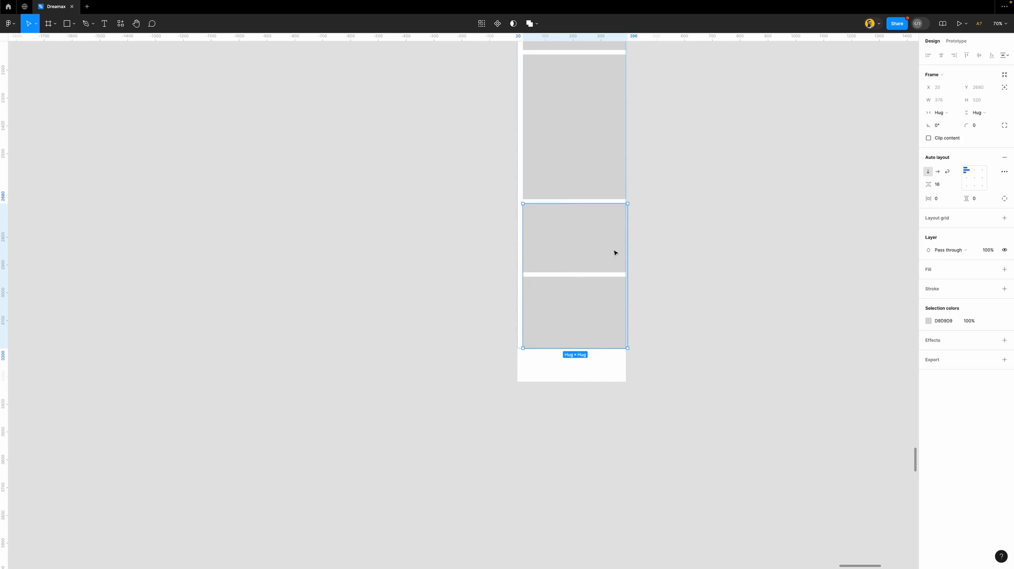
left_click(678, 239)
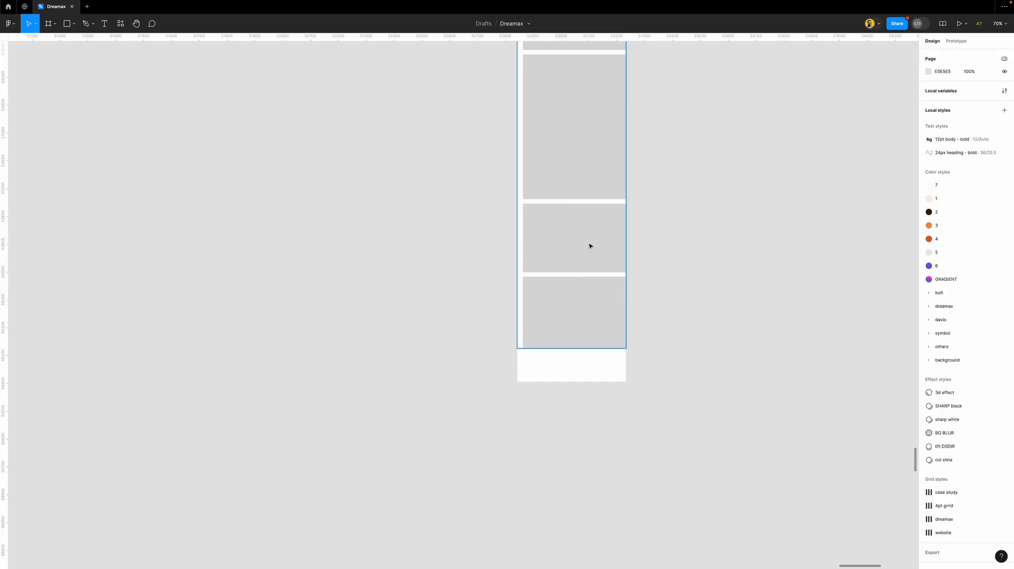
scroll(589, 246, "up", 4)
scroll(590, 246, "up", 14)
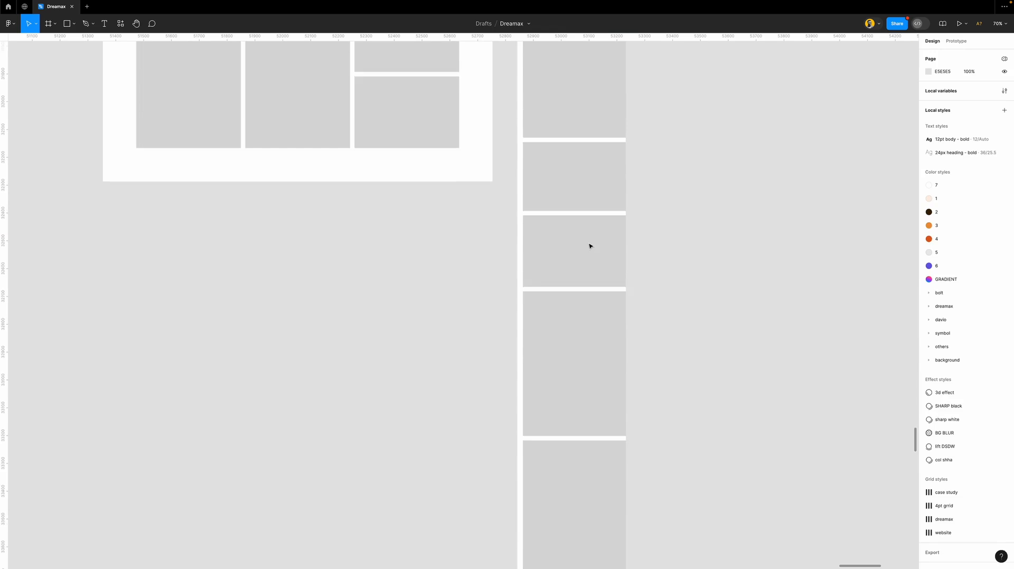
- Set the horizontal resizing of the narrow page's first image column and its two image blocks to Fill container
left_click(584, 199)
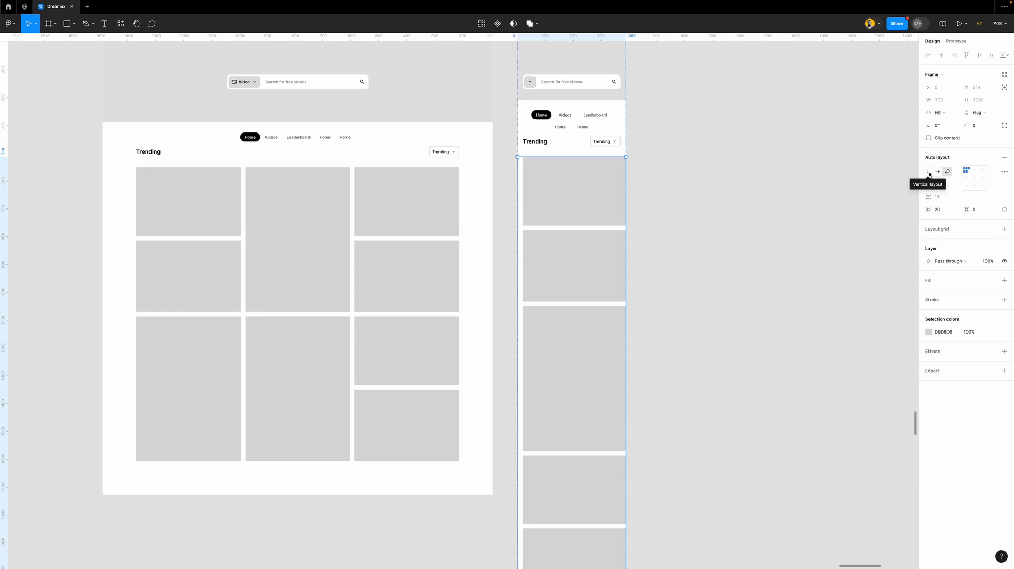
left_click(552, 216)
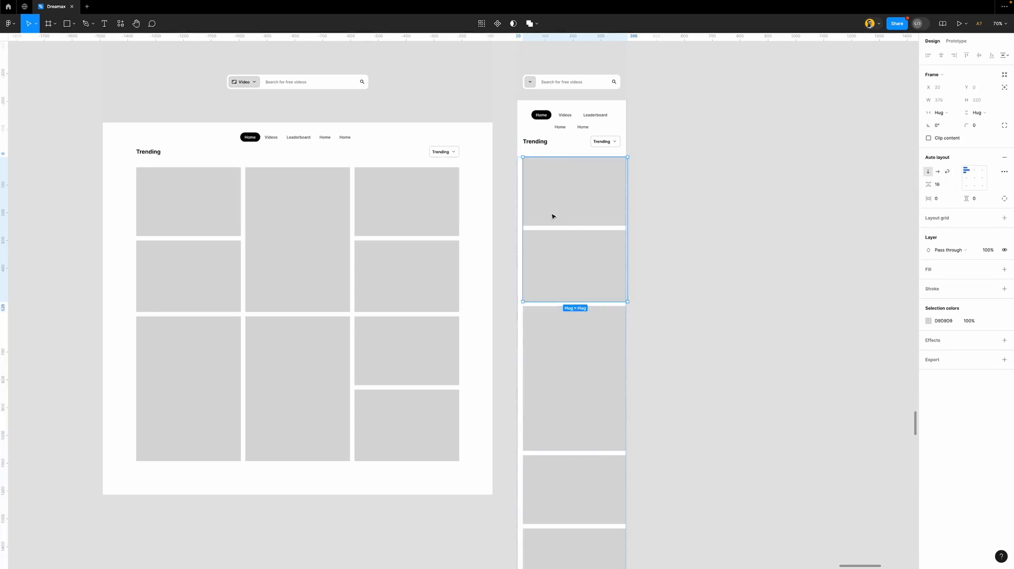
left_click(956, 115)
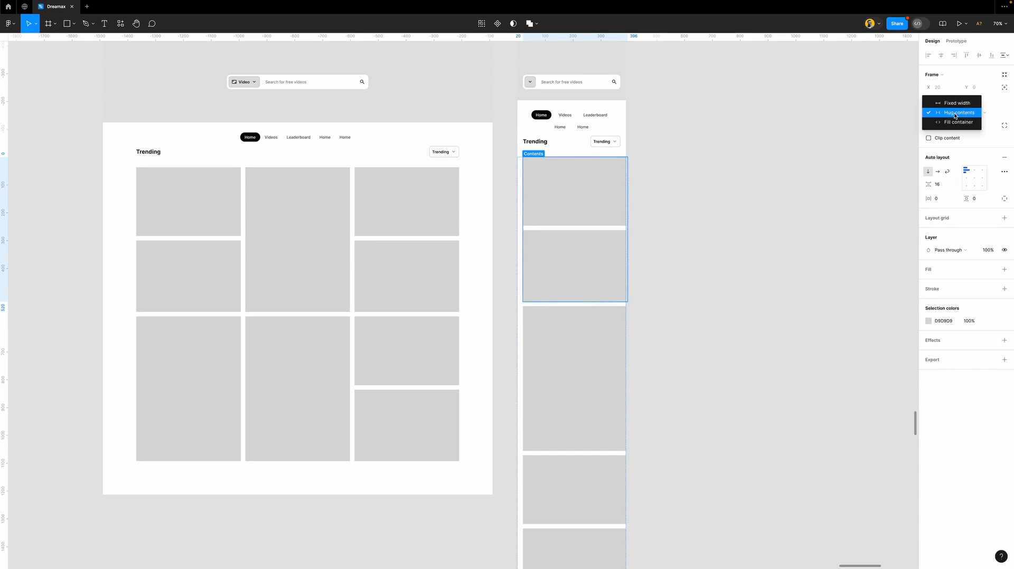
left_click(956, 122)
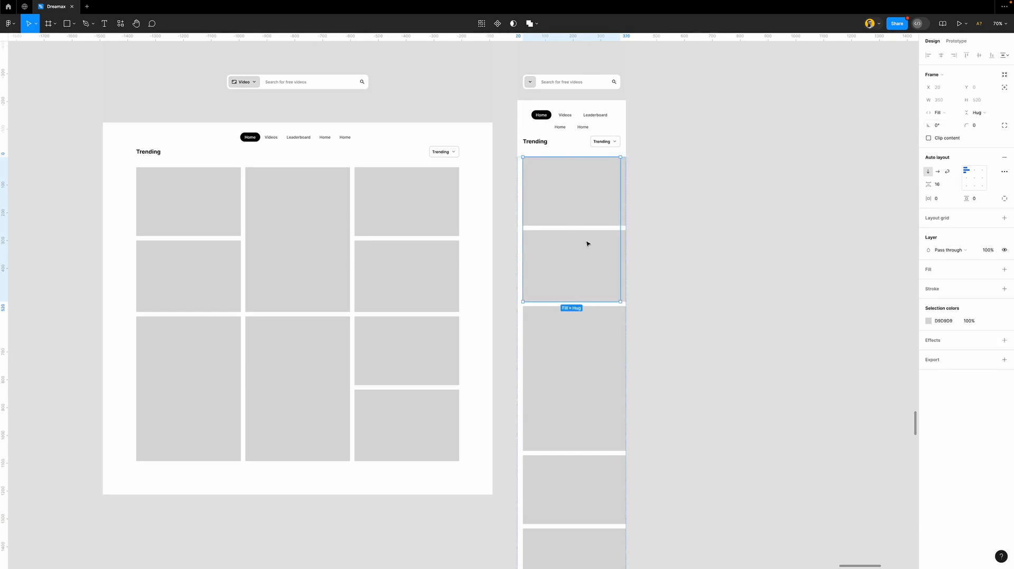
key("Return")
left_click(940, 100)
left_click(951, 111)
- Try to wrap the narrow page's first tall image block in auto layout with horizontal resizing set to Fill container
left_click(579, 351)
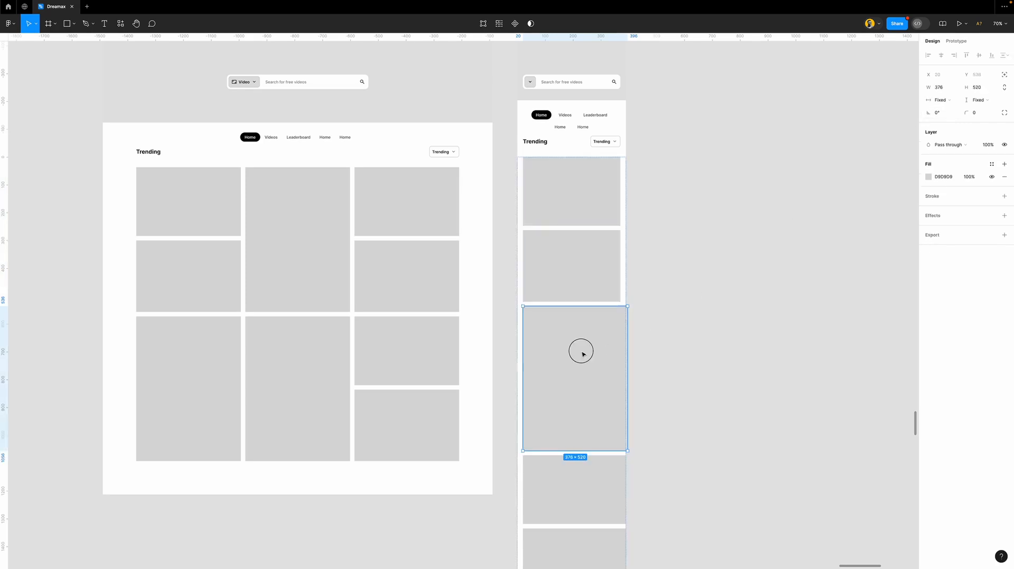
scroll(534, 341, "up", 5)
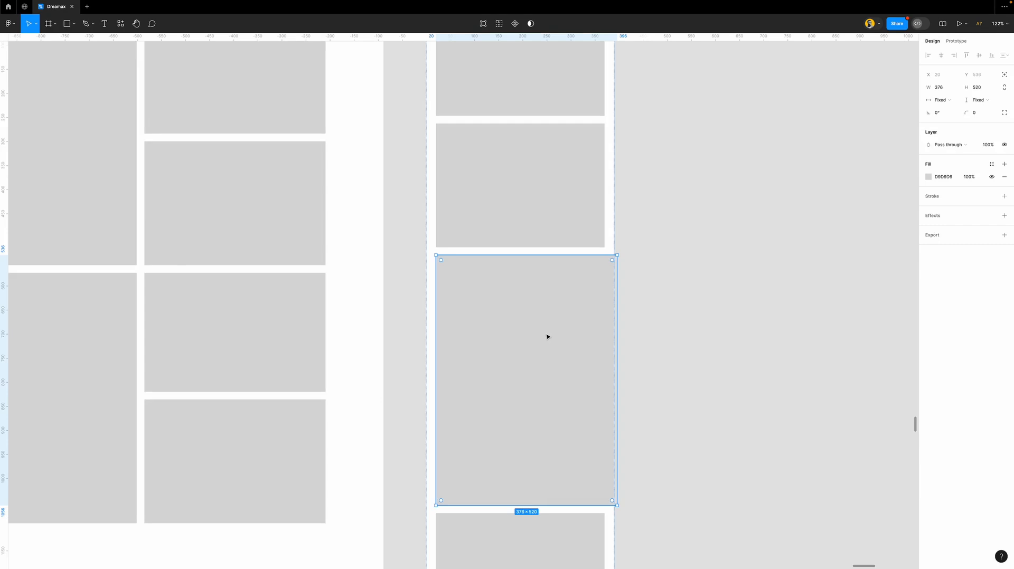
left_click(559, 204)
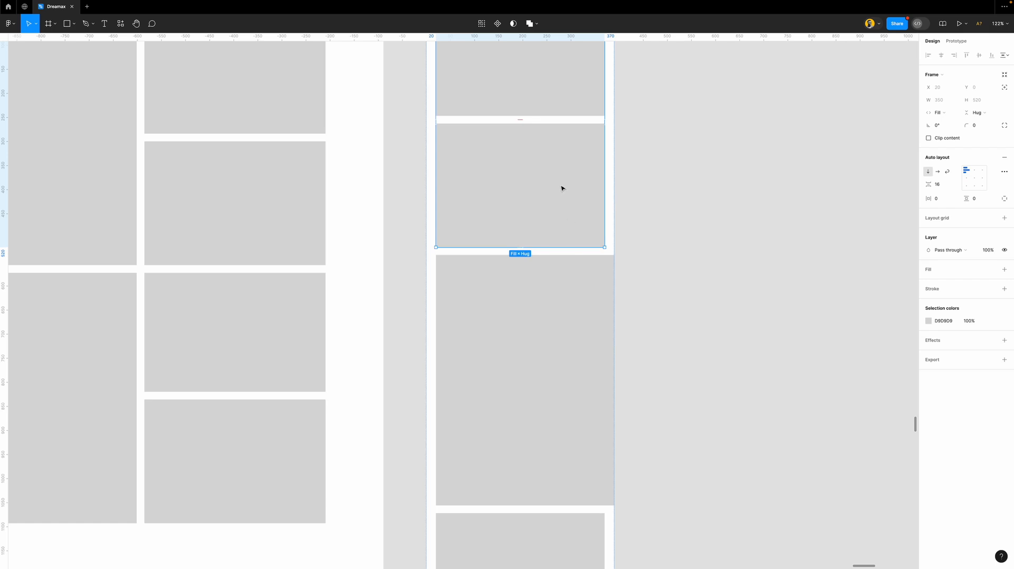
left_click(577, 320)
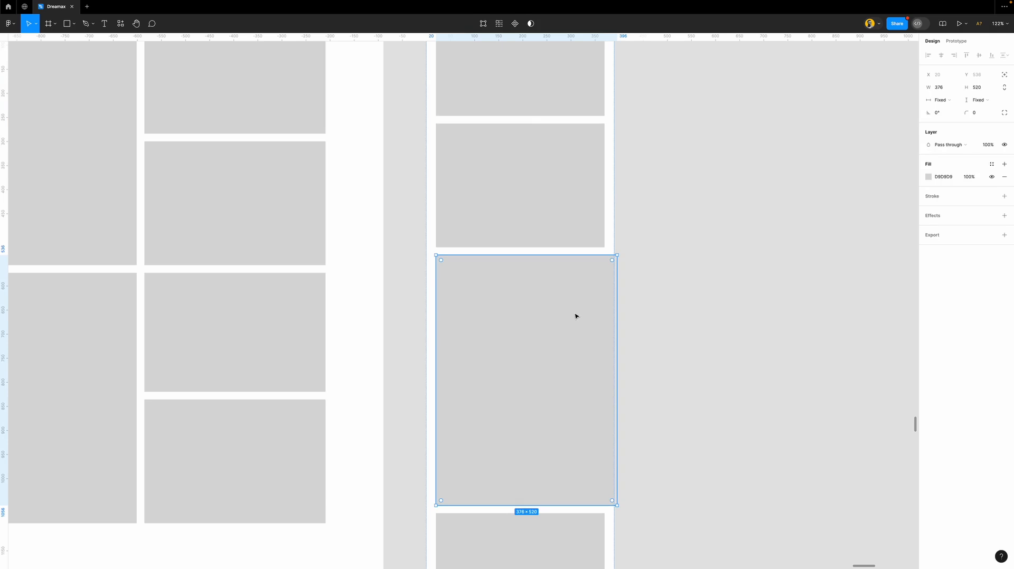
key("shift+a")
scroll(541, 331, "down", 3)
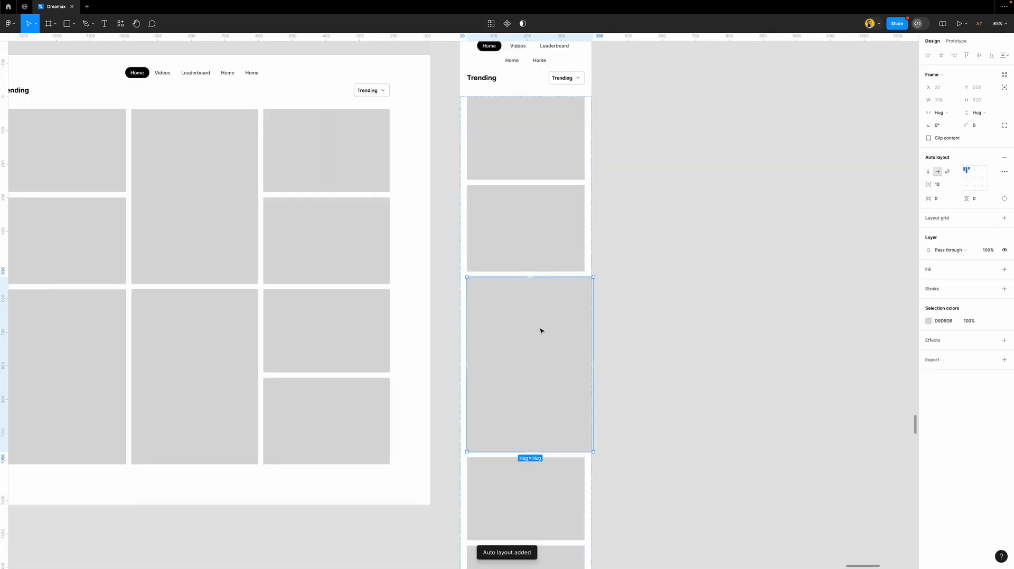
left_click(946, 113)
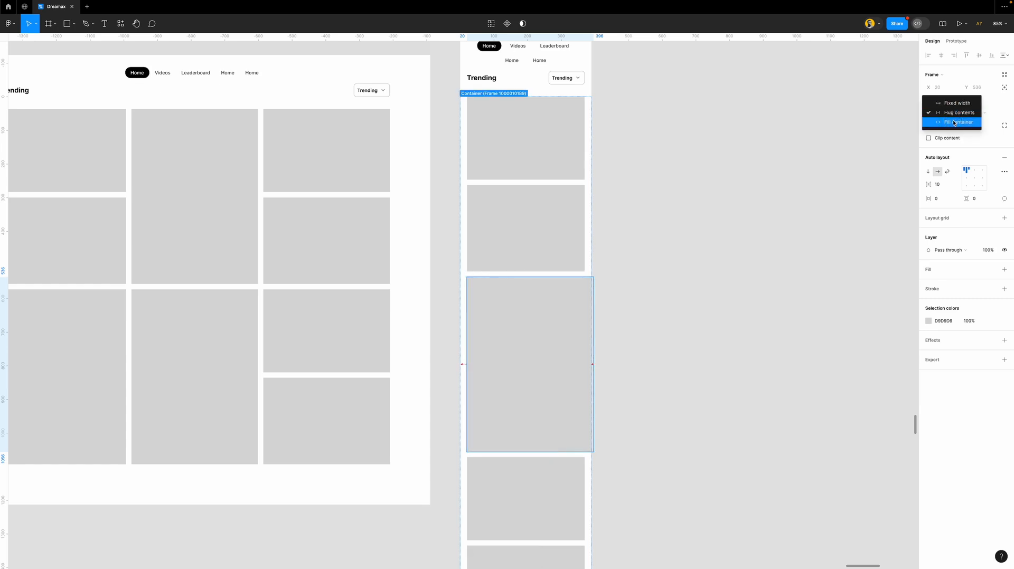
left_click(953, 123)
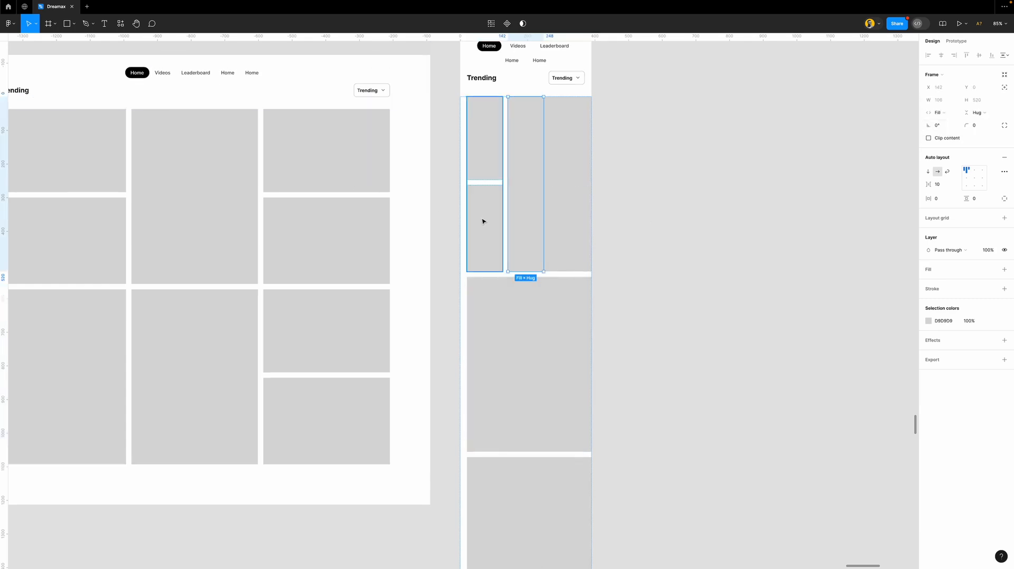
- Undo the Fill container resizing and the auto layout wrap on the tall image block
key("ctrl+z")
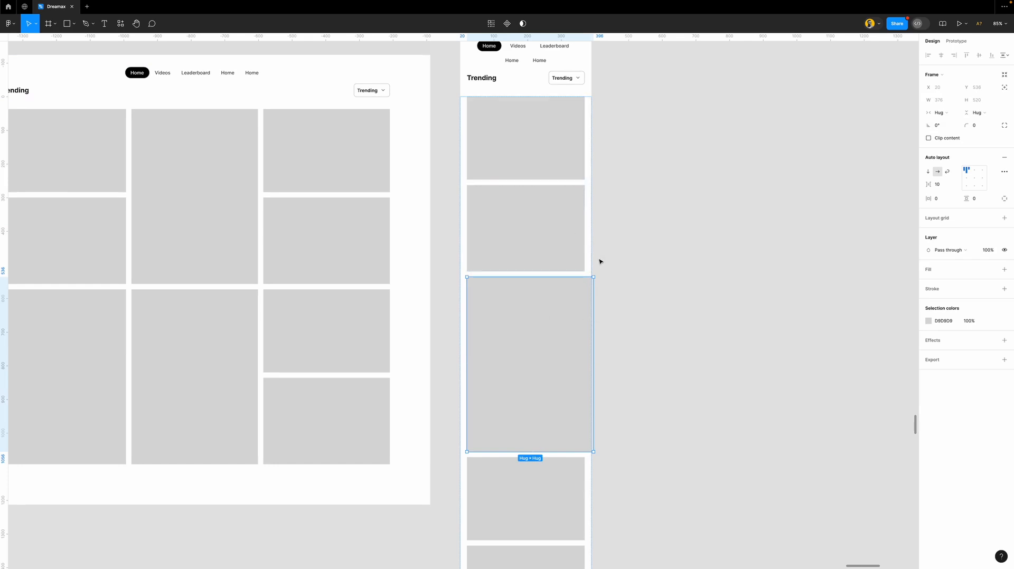
double_click(565, 321)
key("ctrl+z")
- Set the width of the narrow page's first tall image block to 350, matching the image column above it
double_click(571, 300)
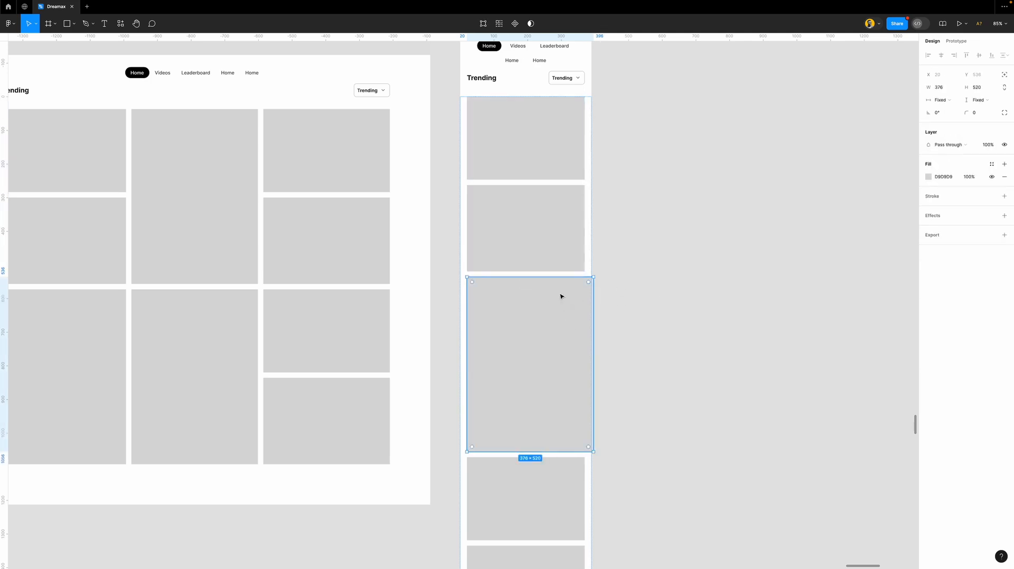
scroll(563, 296, "up", 2)
left_click(554, 214)
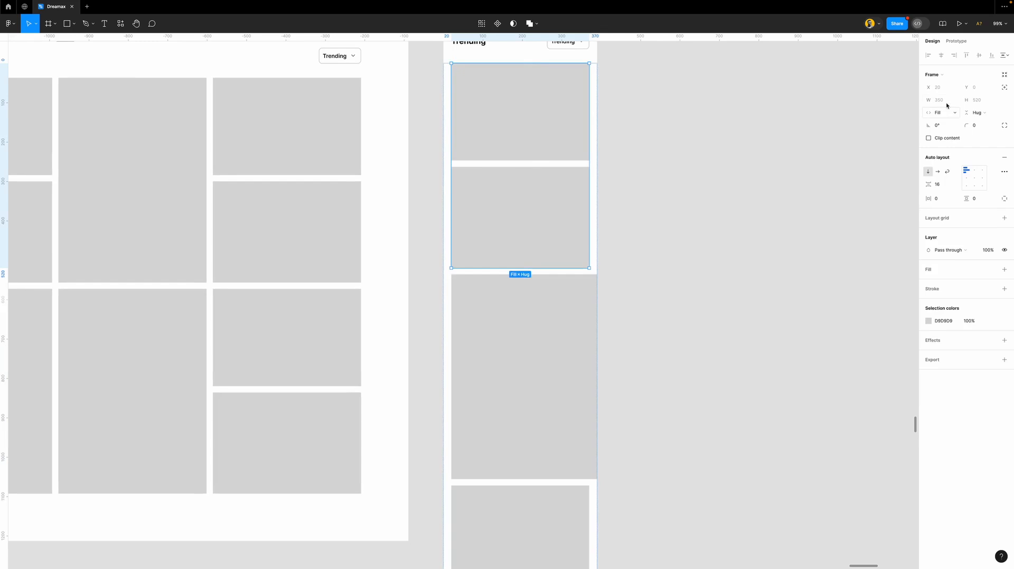
left_click(584, 324)
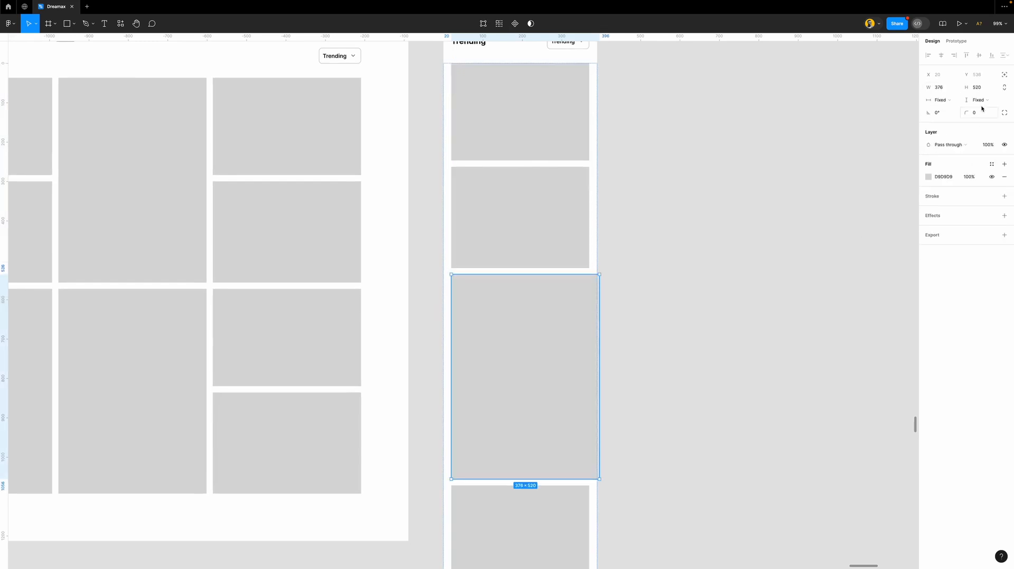
left_click(945, 88)
type("350")
key("Return")
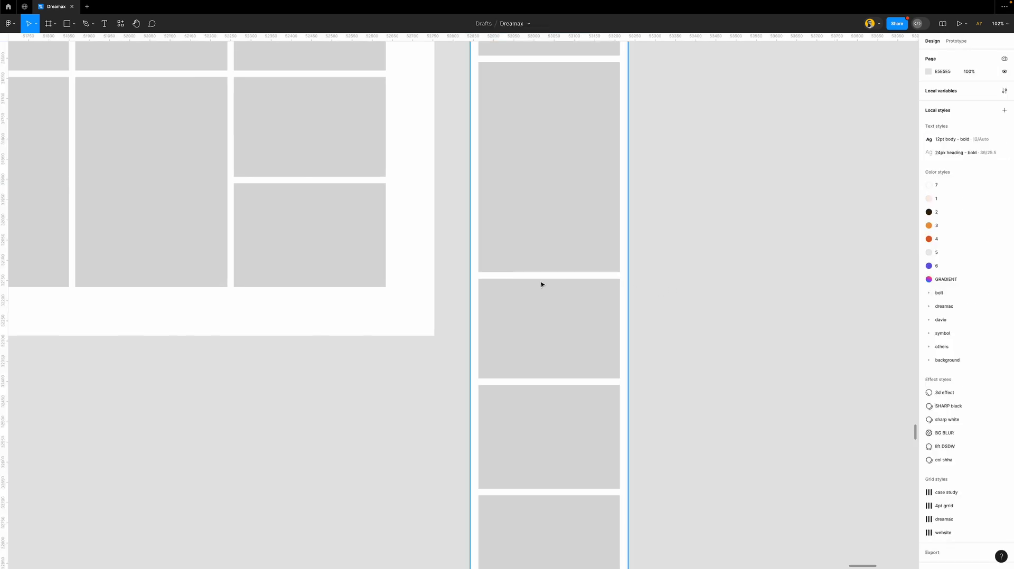
scroll(605, 305, "up", 1)
scroll(580, 299, "down", 5)
scroll(549, 330, "up", 5)
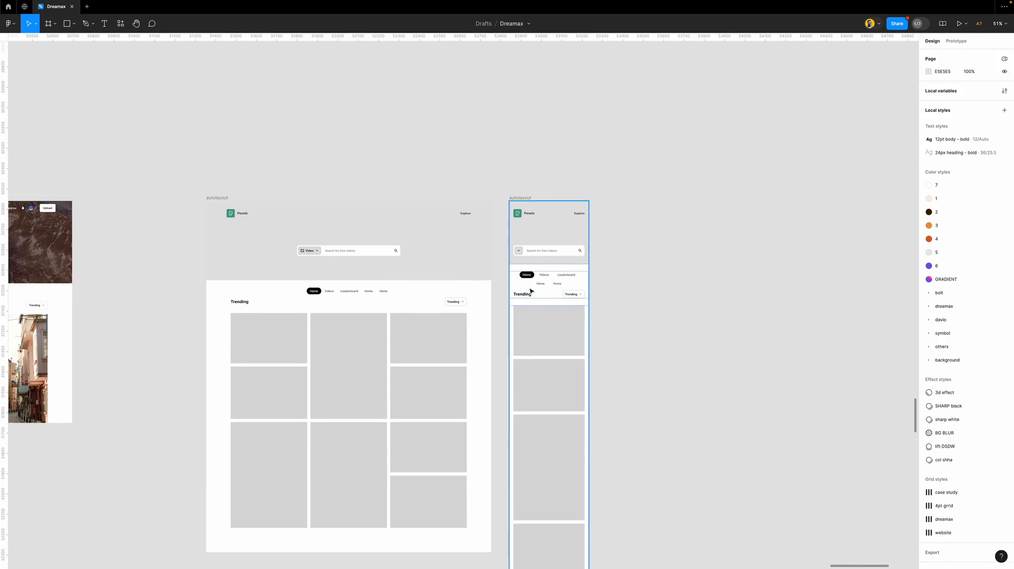
scroll(528, 291, "up", 3)
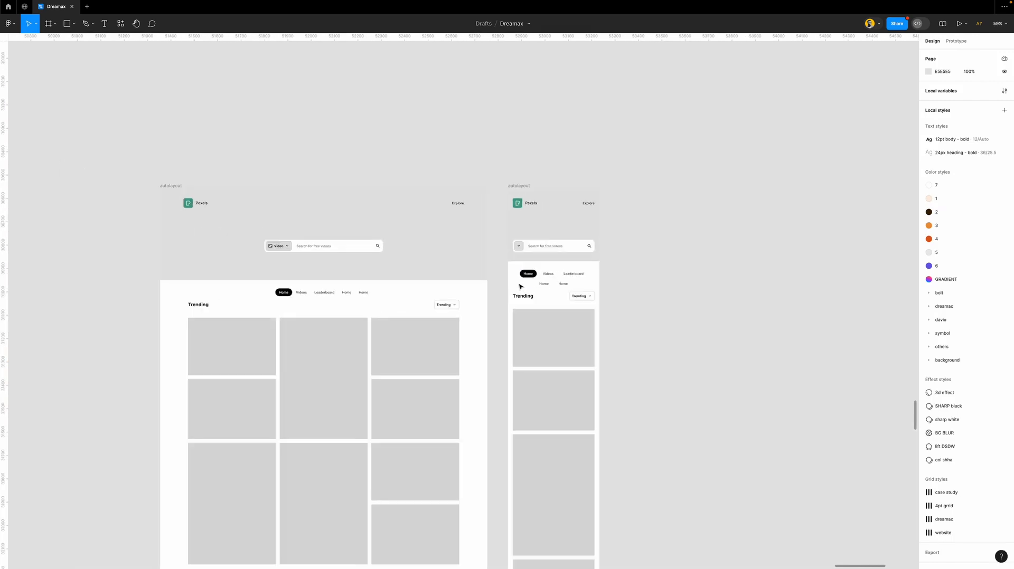
scroll(520, 287, "down", 5)
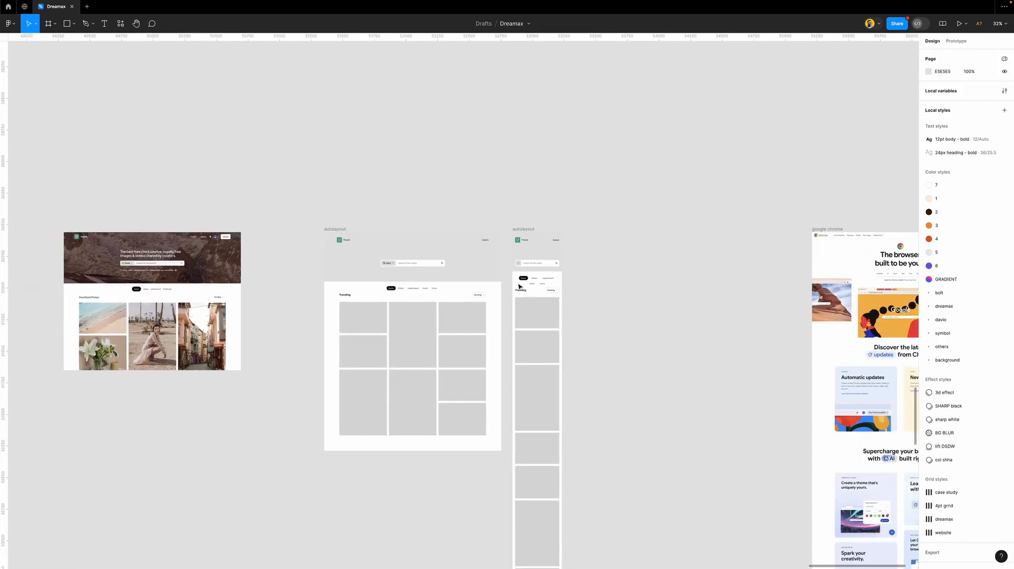
scroll(519, 286, "right", 5)
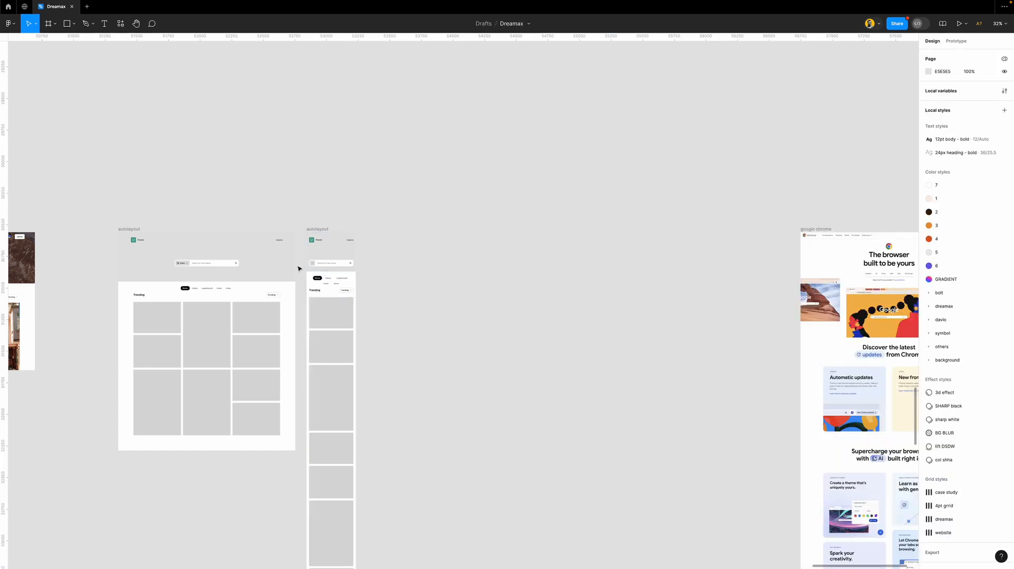
scroll(301, 268, "up", 5)
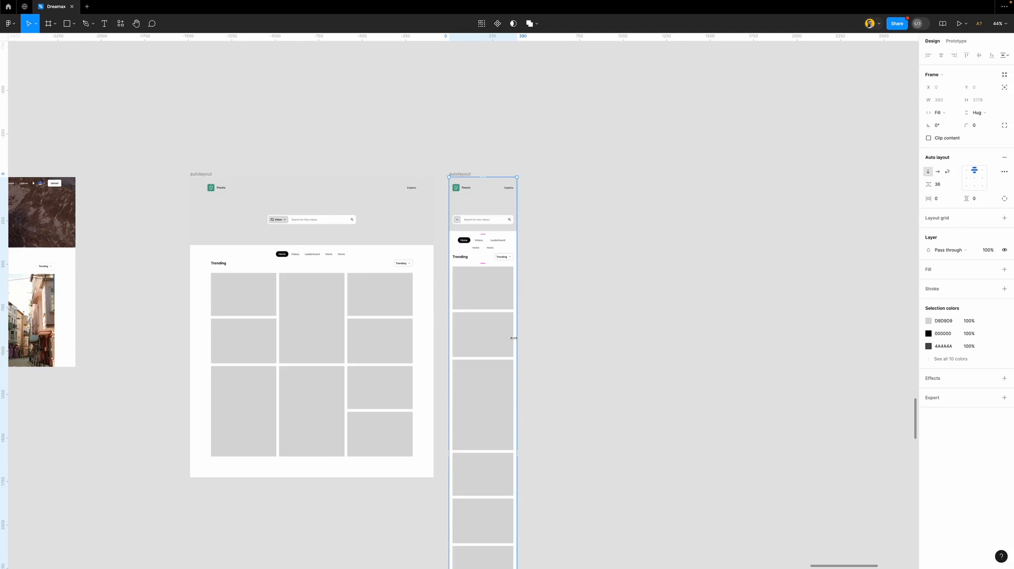
left_click_drag(515, 337, 638, 331)
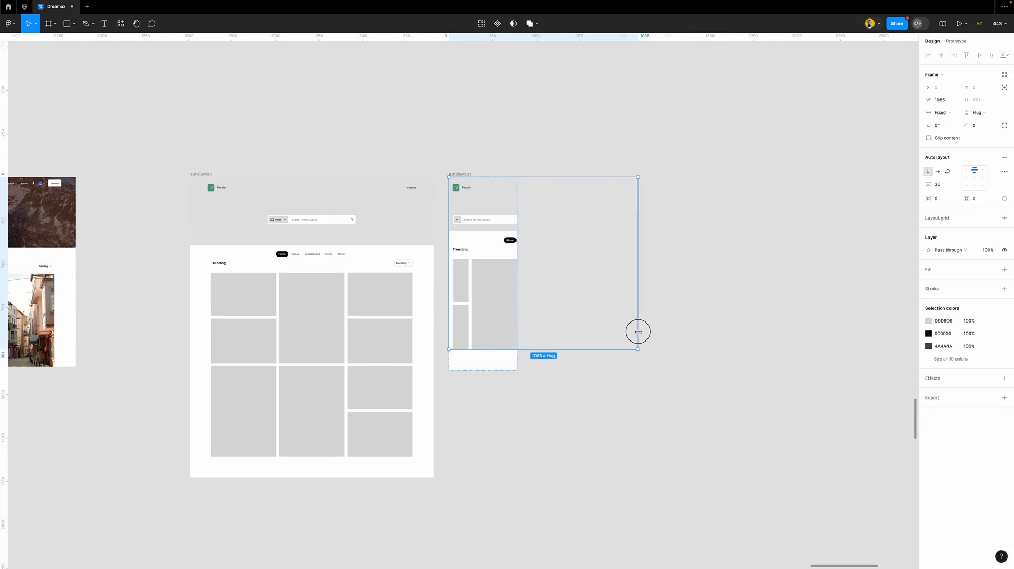
key("ctrl+z")
left_click(697, 378)
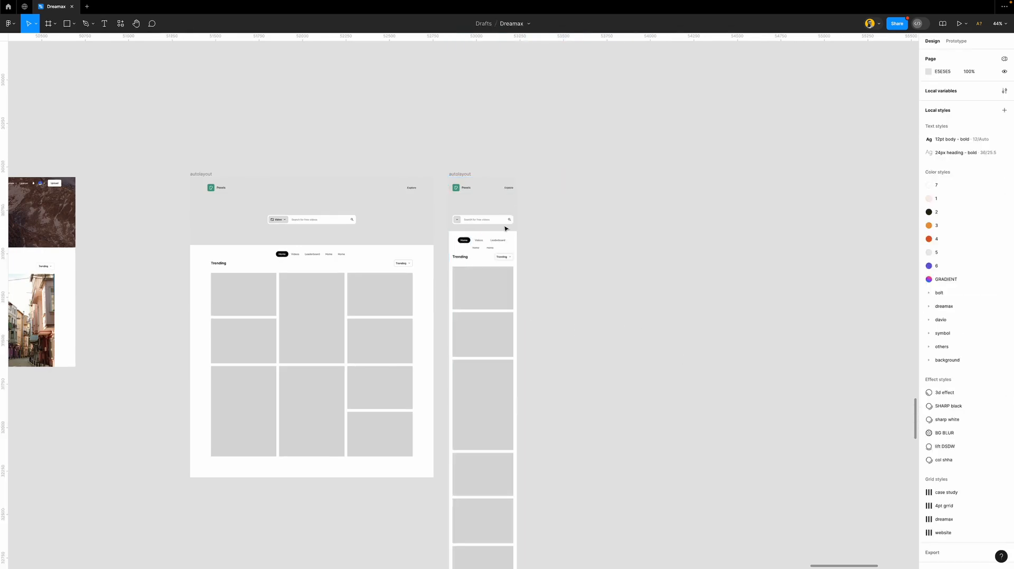
- Stretch the narrow page frame to a width of 2397 to test how its auto layout responds
left_click(466, 175)
left_click_drag(517, 238, 753, 239)
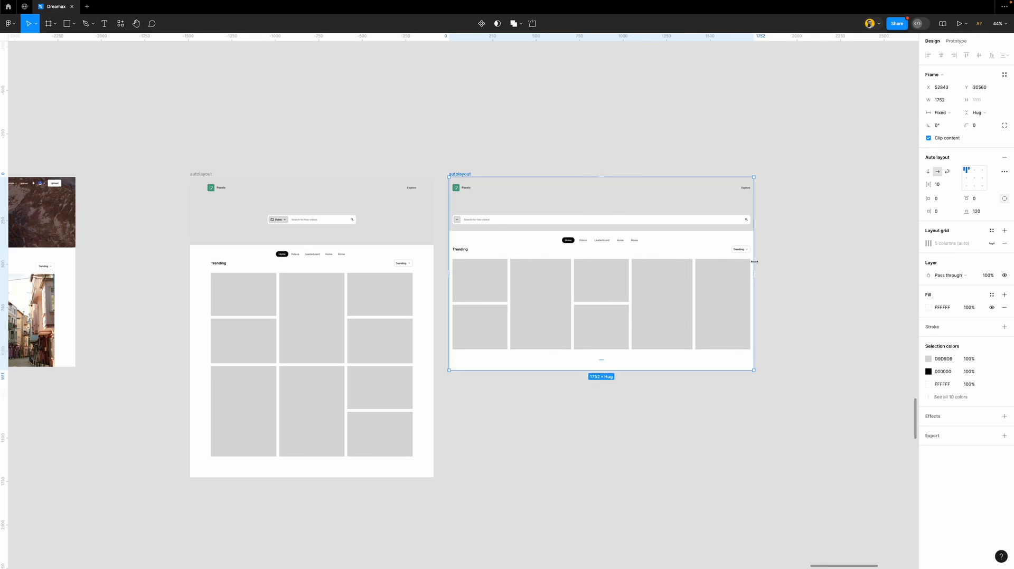
left_click_drag(754, 261, 868, 269)
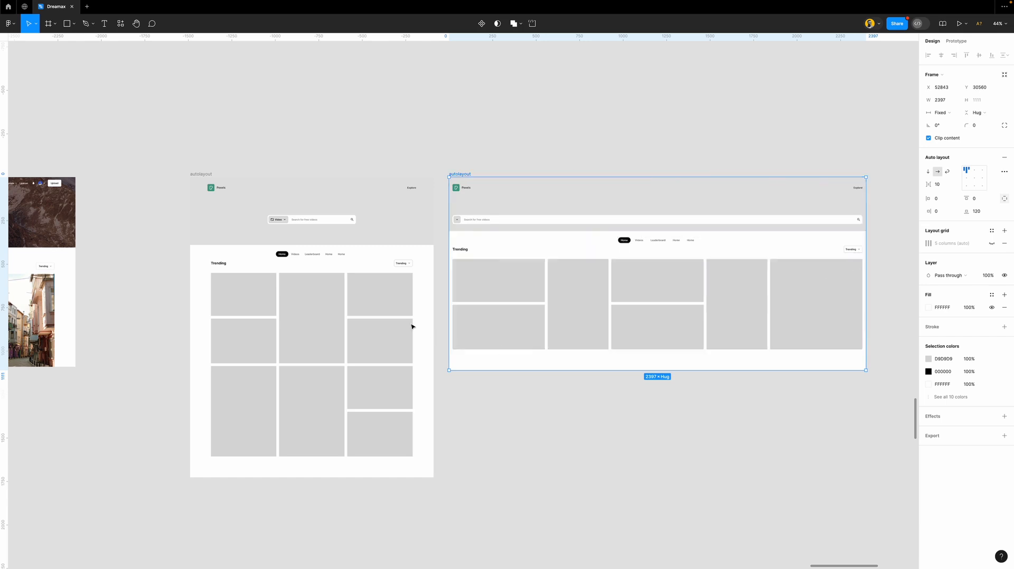
- Wrap the widened page's search bar in an auto layout frame and set its horizontal padding to 10
scroll(728, 314, "up", 5)
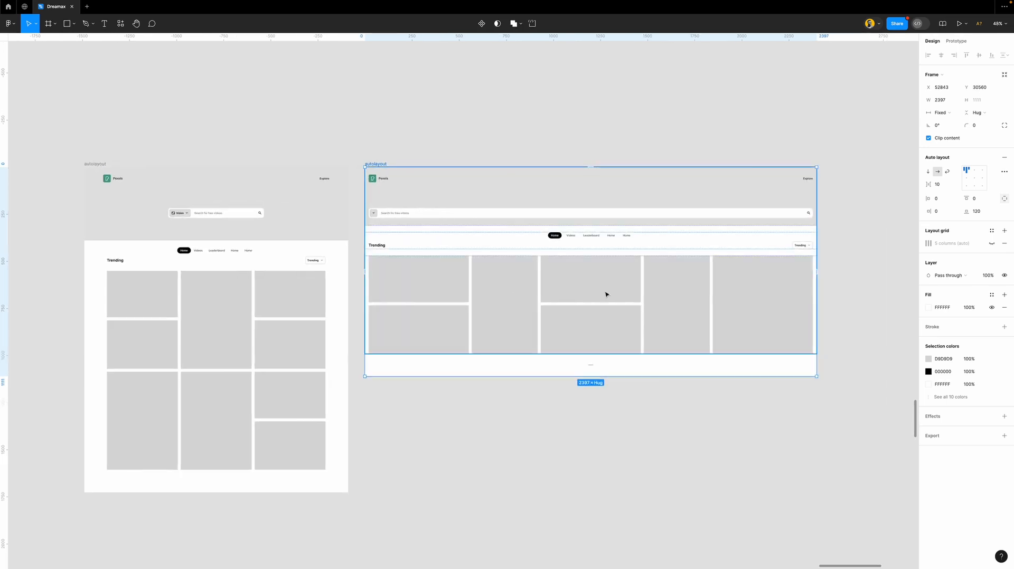
scroll(610, 289, "down", 1)
left_click(614, 185)
left_click(617, 185)
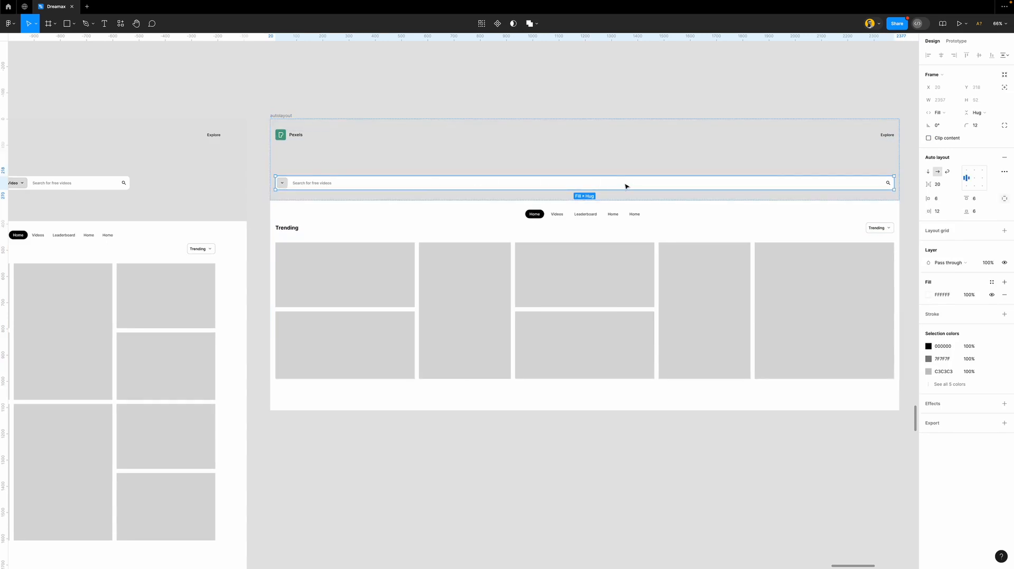
right_click(626, 186)
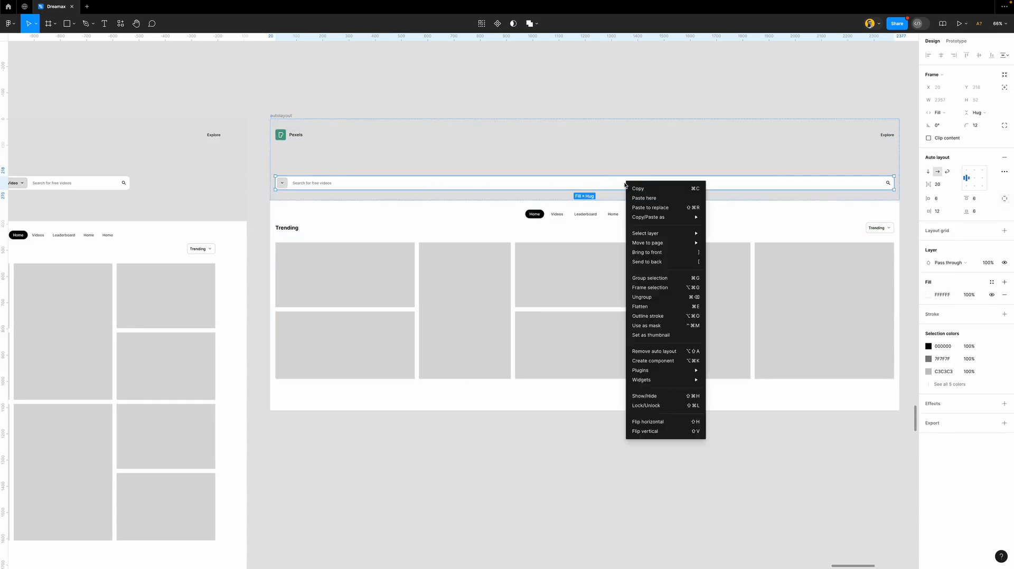
left_click(649, 289)
left_click(949, 158)
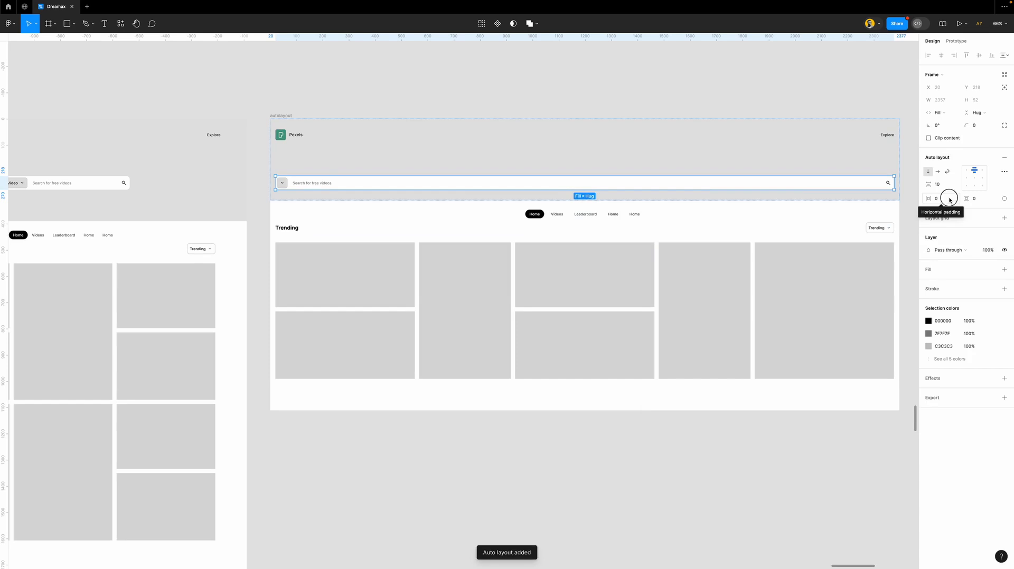
type("10")
key("Return")
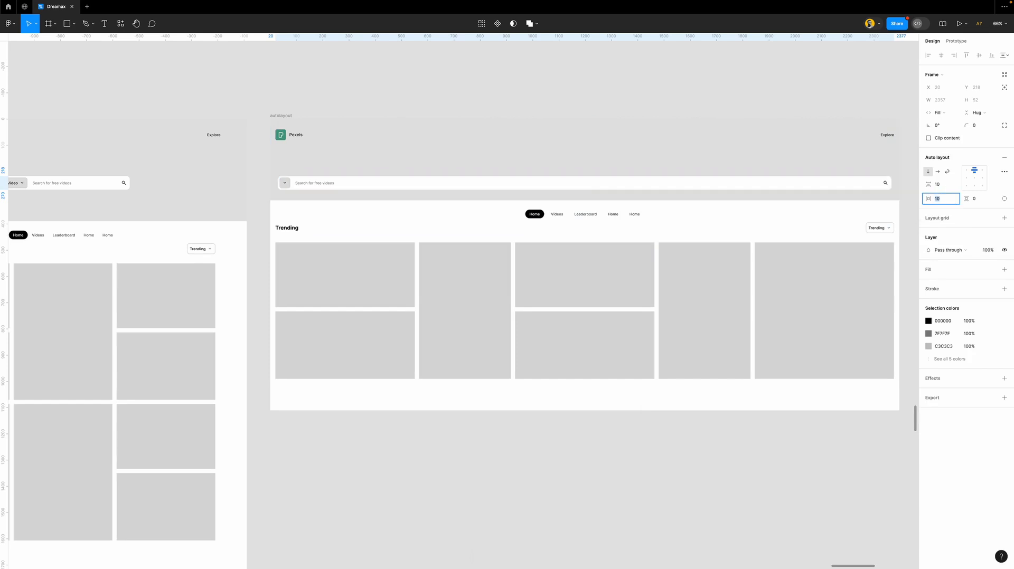
left_click(686, 445)
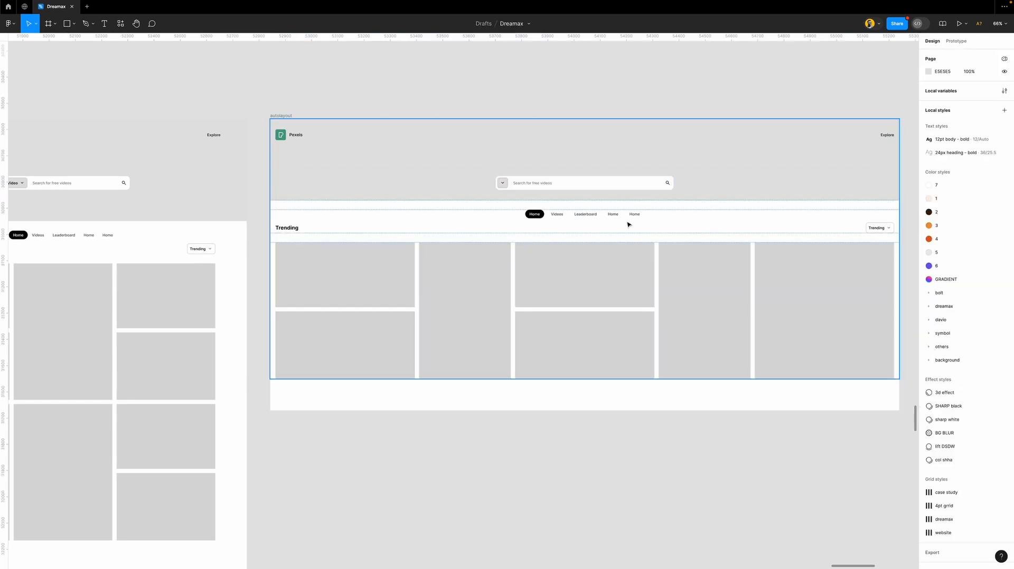
- Shrink the widened page frame to a width of 1927 to test the wrapped search bar
left_click(281, 116)
left_click_drag(899, 193, 776, 237)
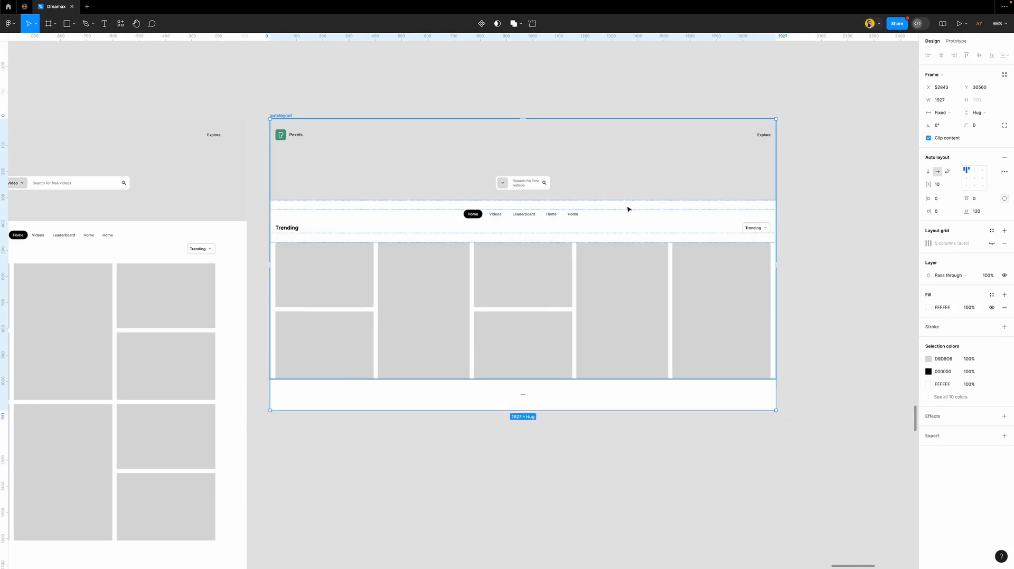
left_click(527, 189)
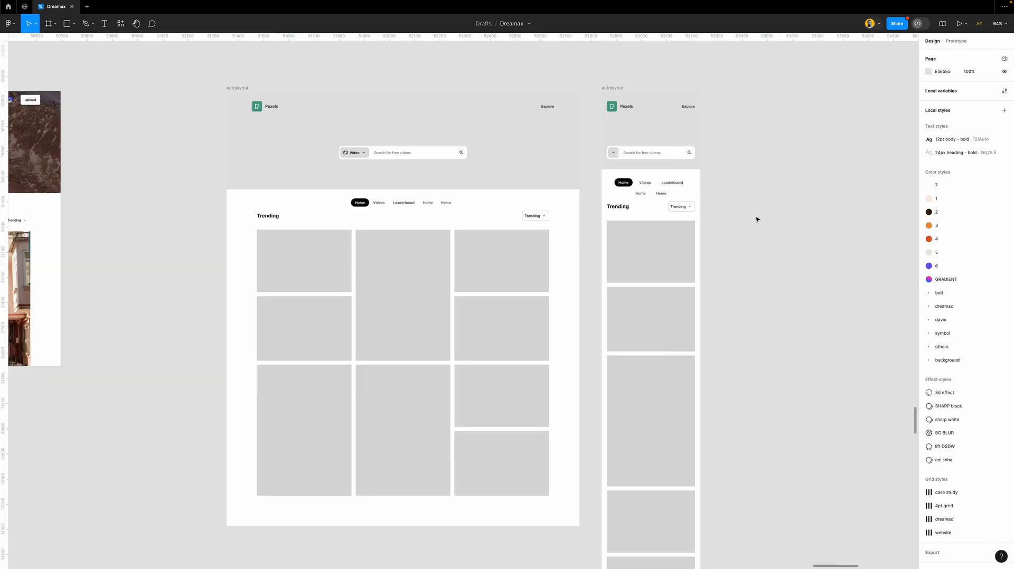
- Fill the header backgrounds of the desktop and narrow pages with the green leaf photo from a "minimal" search in the Unsplash plugin
left_click(499, 164)
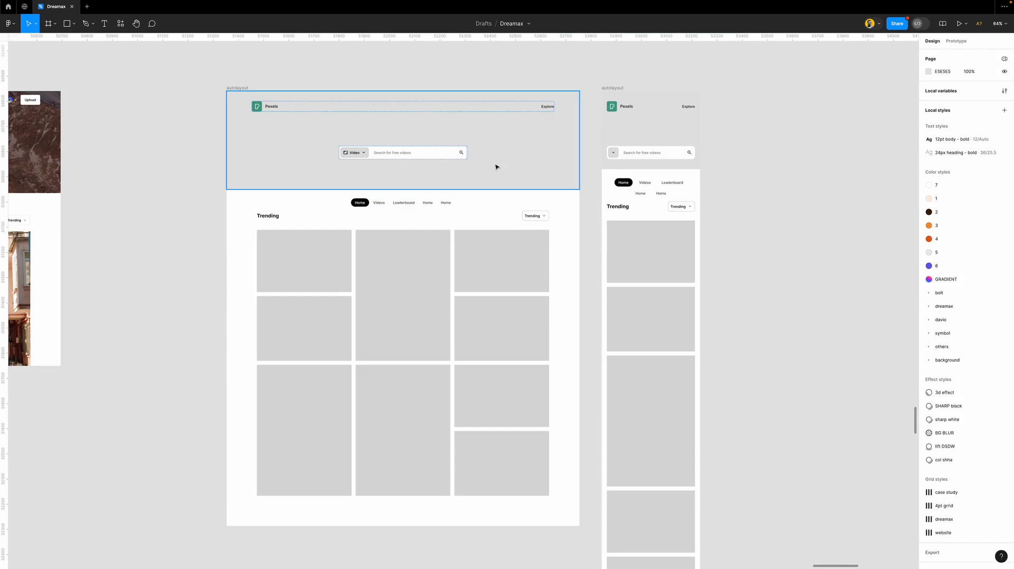
left_click(117, 24)
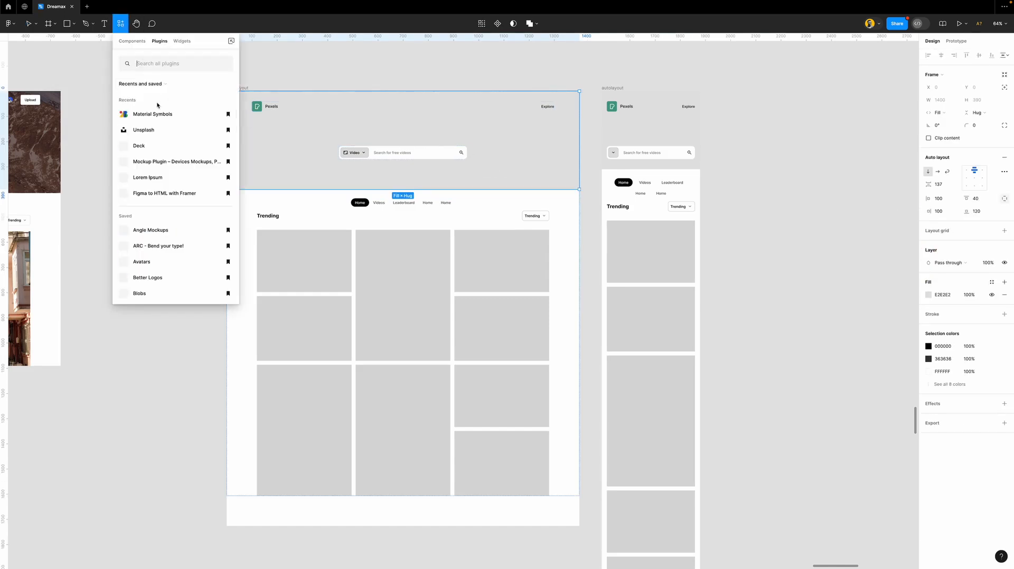
left_click(152, 130)
key("ctrl+backslash")
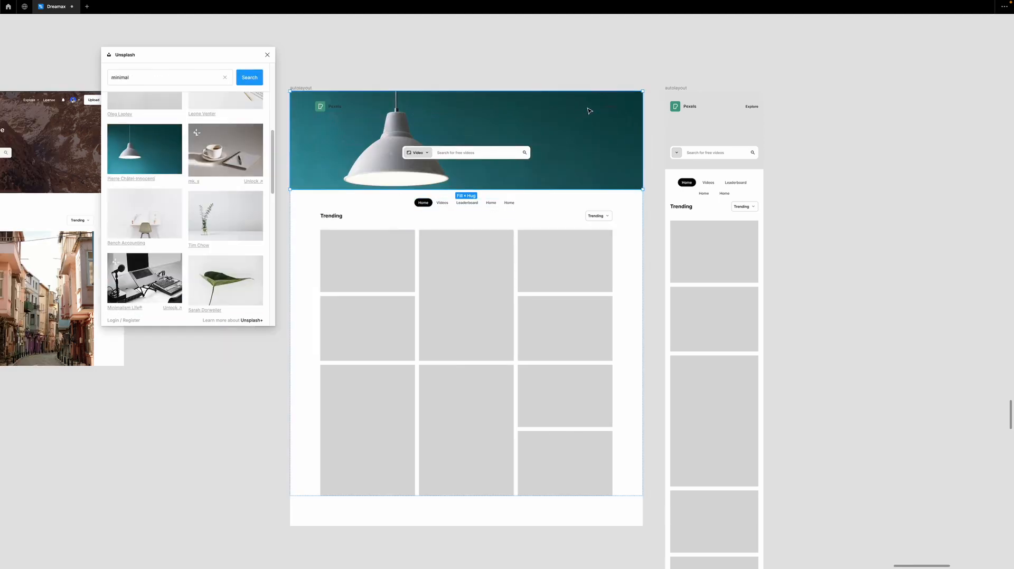
scroll(168, 239, "down", 3)
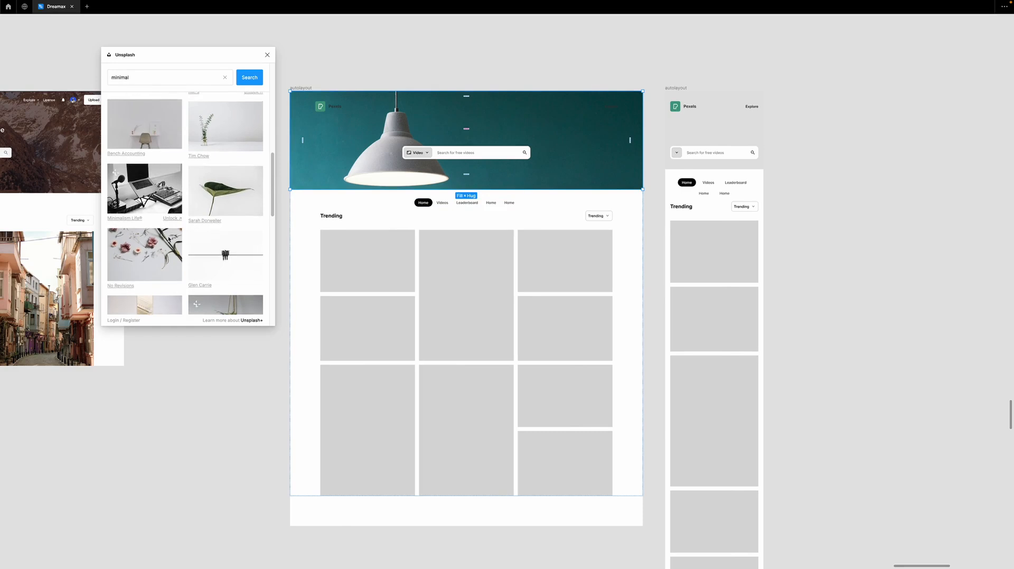
left_click(226, 190)
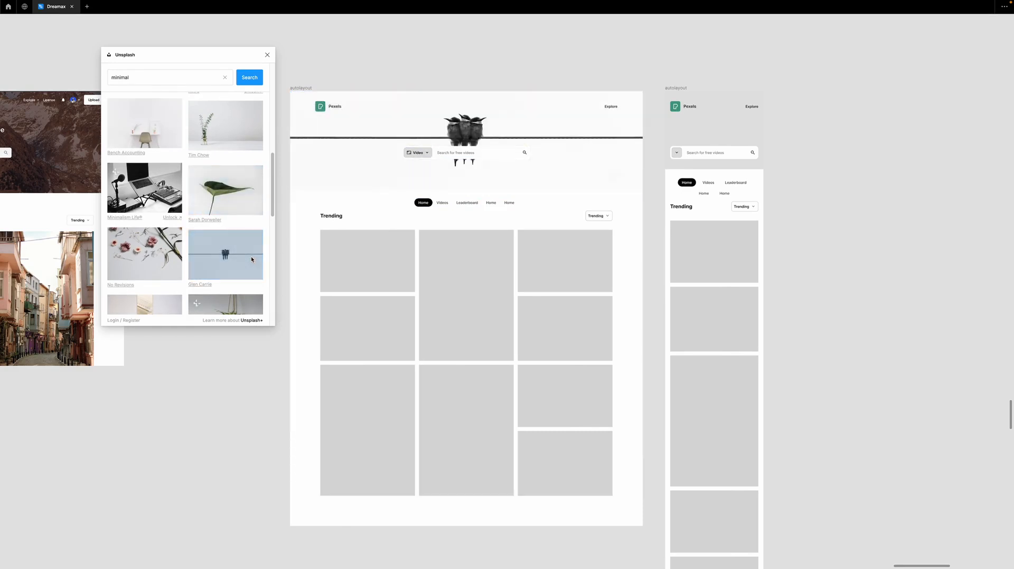
left_click(227, 190)
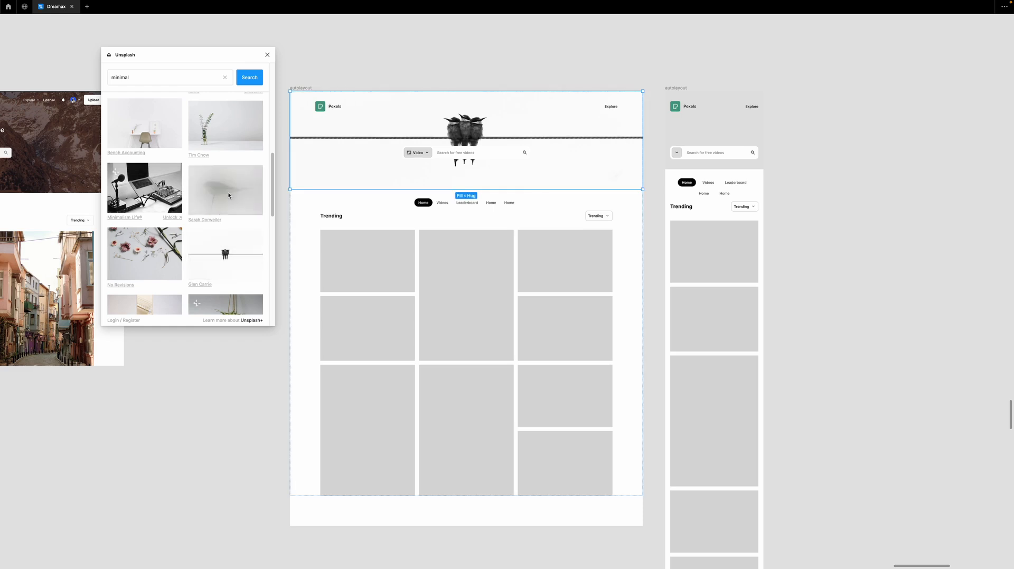
left_click(588, 64)
left_click(735, 128)
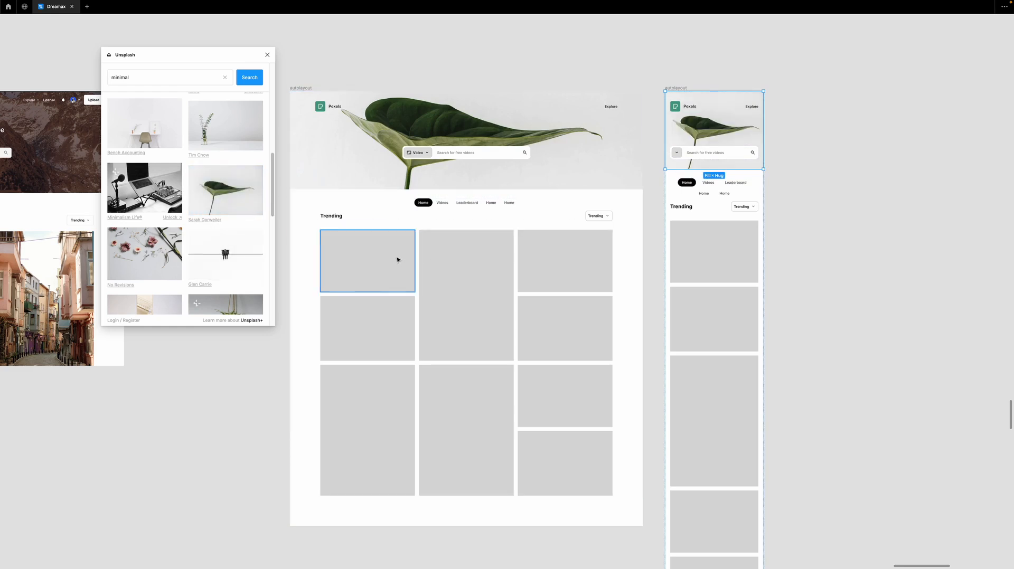
- Fill the first image block of both pages with the photo of the rectangular gold panel on a pale wall
scroll(150, 230, "down", 4)
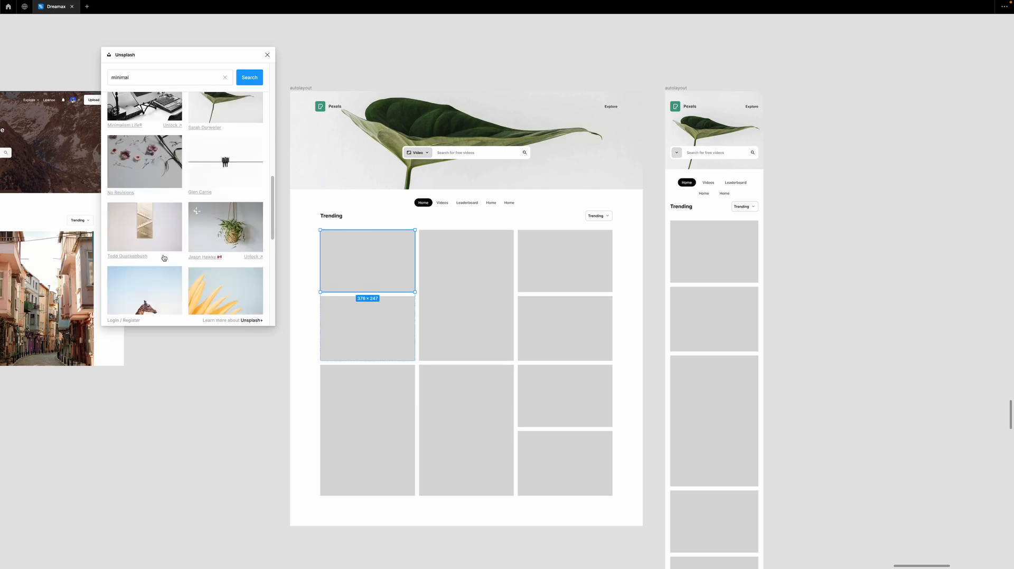
left_click(679, 253)
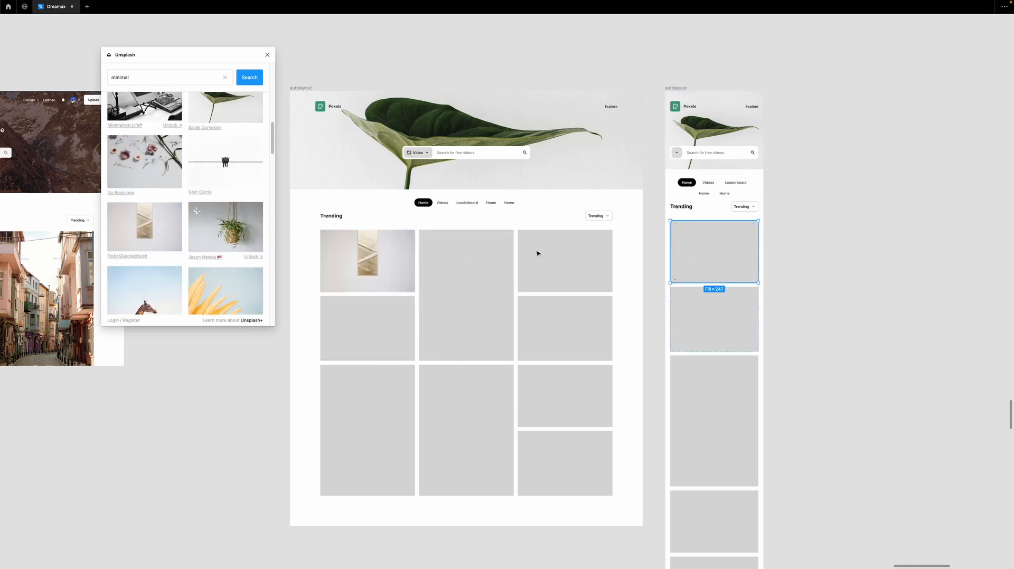
left_click(128, 222)
- Fill the desktop page's upper middle block and the narrow page's second block with the yellow petals photo
left_click(456, 303)
scroll(219, 239, "down", 2)
left_click(222, 240)
left_click(715, 334)
left_click(224, 240)
- Fill the desktop page's second first-column block with the yellow-striped dark wall photo and the narrow page's first tall block with the yellow paper boat photo
left_click(385, 340)
scroll(221, 227, "down", 4)
left_click(217, 210)
left_click(691, 389)
left_click(164, 271)
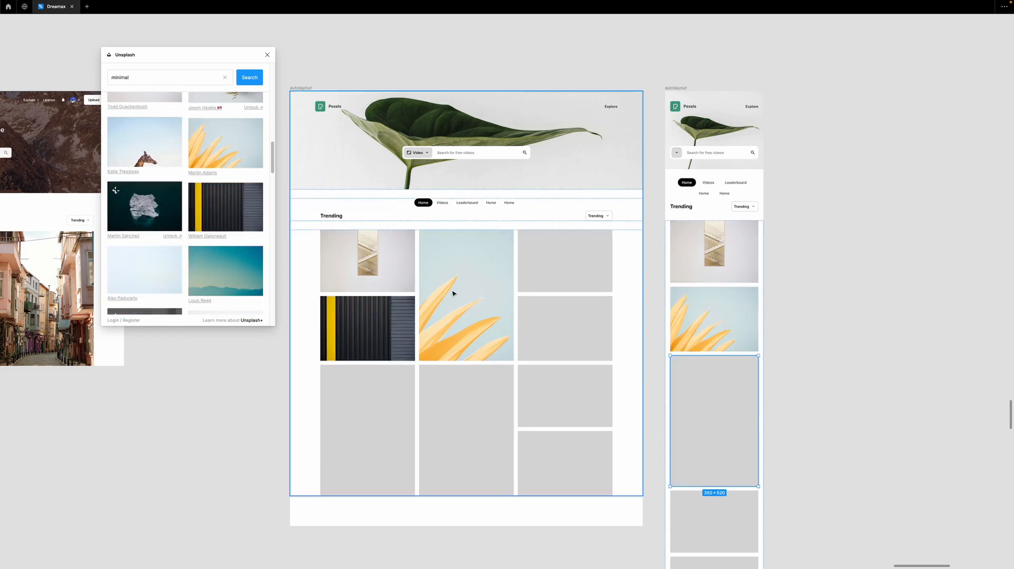
- Fill the desktop page's first third-column block with the row of potted plants photo and its tall first-column block with the pink and blue sky photo
left_click(544, 266)
scroll(415, 284, "down", 2)
scroll(231, 210, "down", 4)
left_click(229, 191)
left_click(356, 337)
scroll(150, 246, "down", 2)
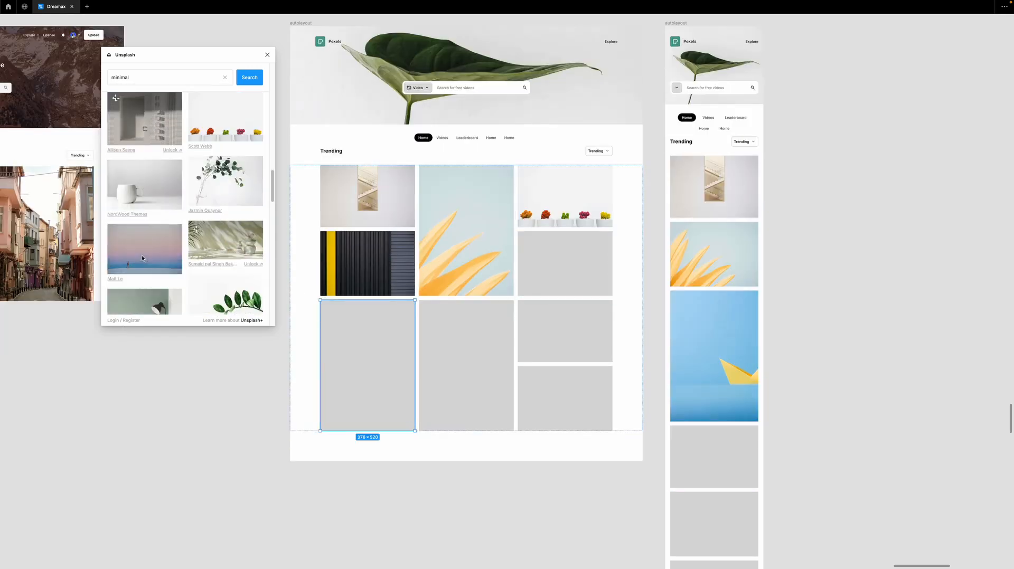
left_click(150, 248)
- Fill the desktop page's lower middle block with the green wall lamp photo and the narrow page's fourth block with the green leafy branch photo
left_click(467, 351)
scroll(227, 222, "down", 3)
left_click(226, 208)
left_click(144, 220)
left_click(710, 457)
left_click(234, 215)
- Fill the narrow page's fifth block and the tall block below it with the green wall lamp photo
scroll(676, 380, "down", 3)
left_click(708, 359)
left_click(145, 220)
left_click(703, 441)
left_click(145, 220)
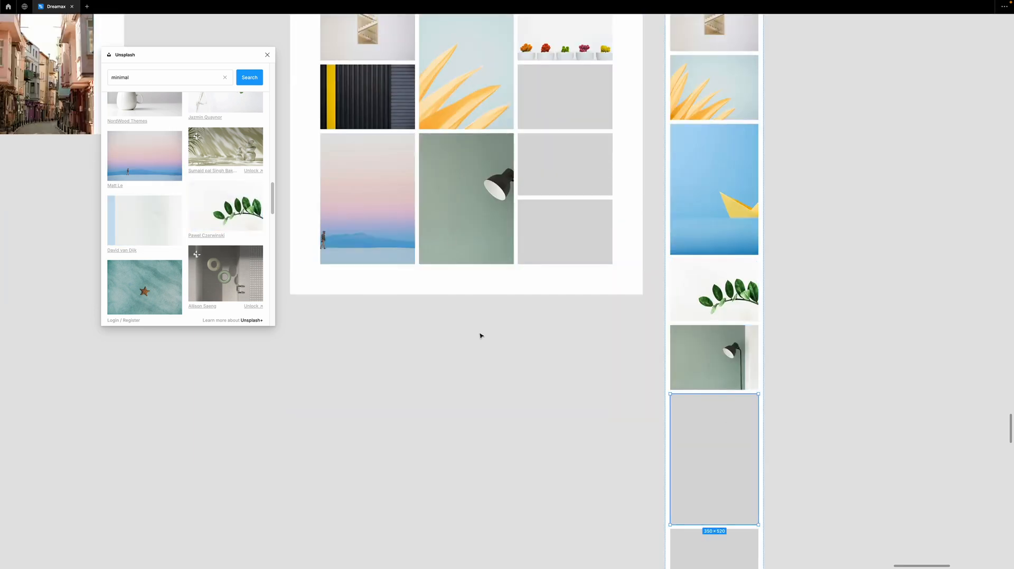
- Fill the narrow page's fifth block and the desktop page's last third-column block with the lone bare tree photo
left_click(705, 359)
scroll(209, 282, "down", 10)
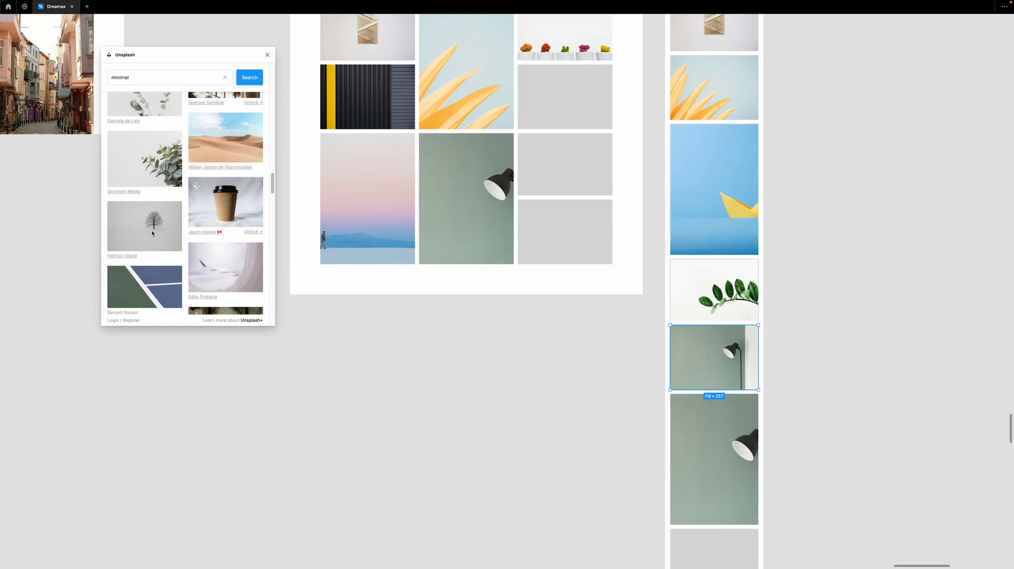
left_click(144, 226)
left_click(560, 209)
left_click(153, 227)
scroll(338, 229, "up", 3)
scroll(217, 227, "down", 3)
left_click(153, 195)
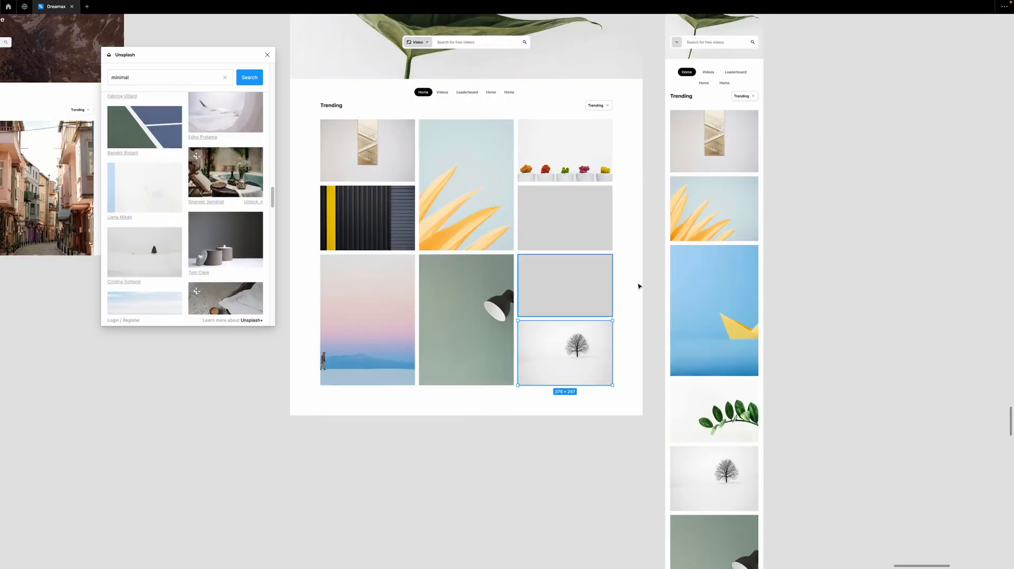
- Fill the narrow page's last tall image block with a minimal photo from Unsplash
scroll(634, 343, "down", 4)
scroll(733, 432, "down", 3)
left_click(720, 333)
scroll(159, 264, "down", 10)
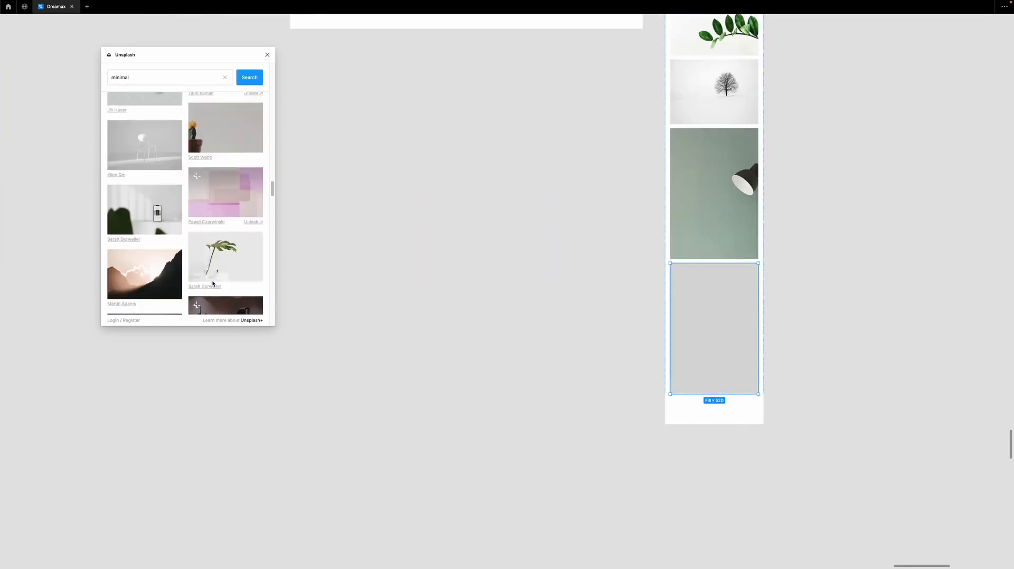
left_click(203, 260)
left_click(160, 268)
- Fill the desktop page's lower three third-column blocks with the mountain silhouette, wire pendant lamp and white dresser photos, and close Unsplash
scroll(554, 227, "up", 7)
left_click(561, 214)
left_click(159, 267)
left_click(557, 277)
scroll(229, 248, "down", 8)
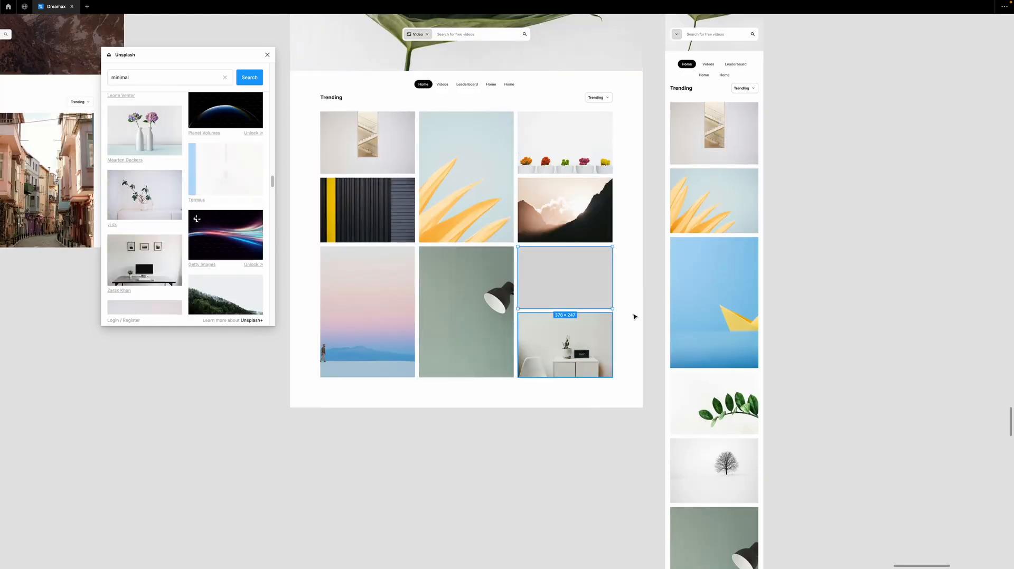
left_click(225, 169)
left_click(266, 56)
- Review the two finished photo pages and bring the google chrome page design into view
scroll(229, 198, "up", 2)
left_click(229, 198)
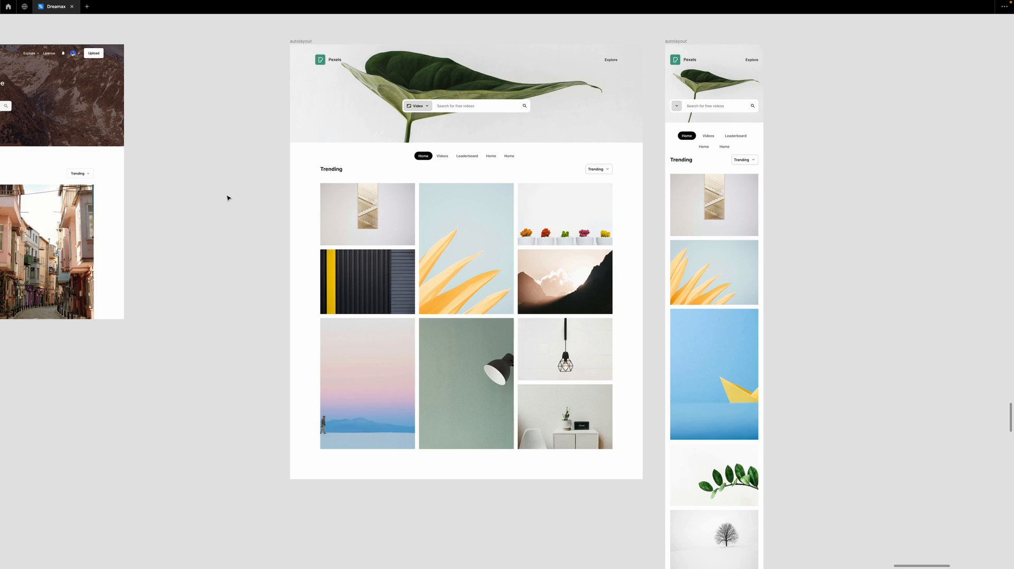
scroll(227, 198, "right", 15)
scroll(227, 198, "right", 3)
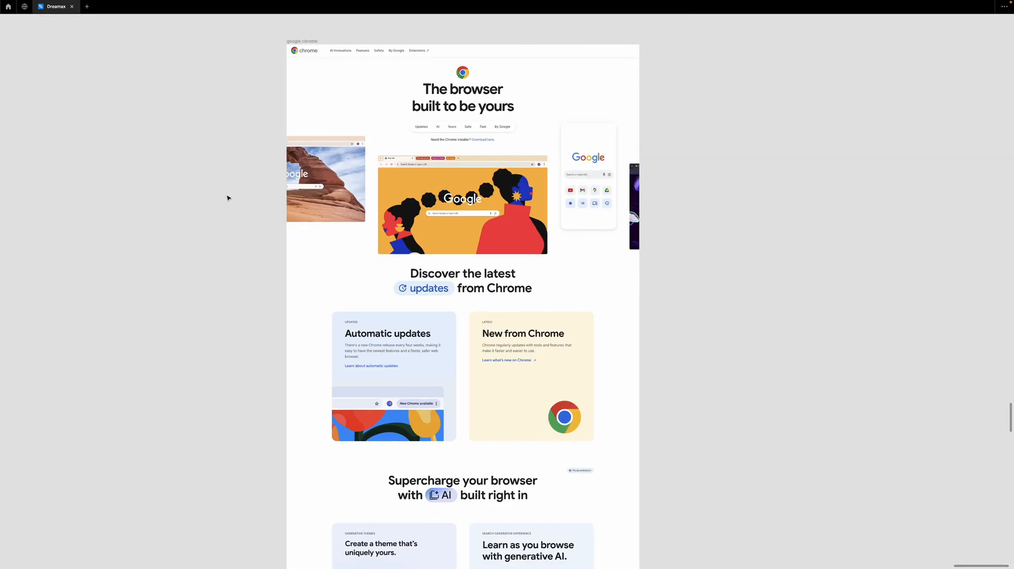